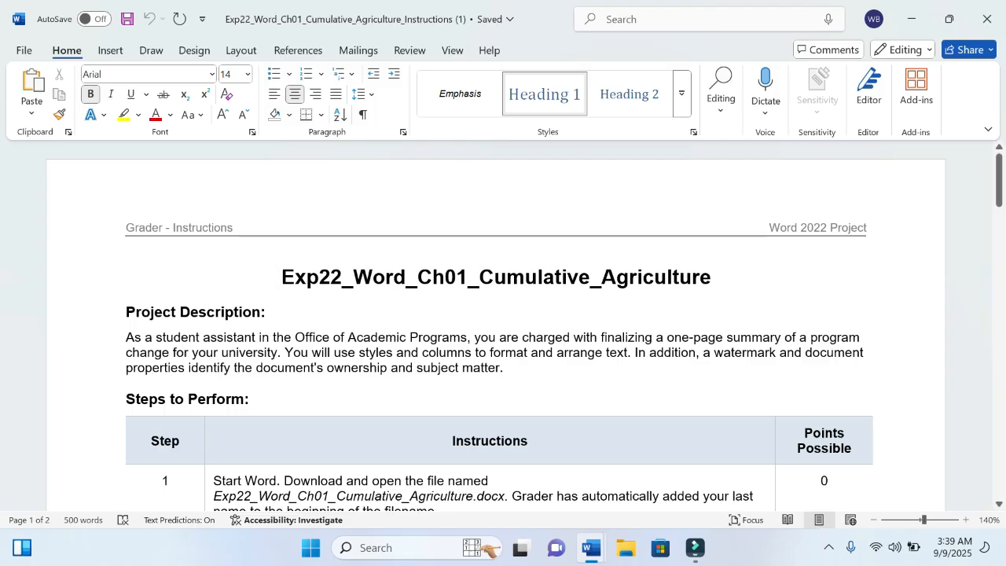
Highlight the phrases "use styles and columns" and "and arrange text" in yellow in the Project Description
drag(333, 352, 464, 355)
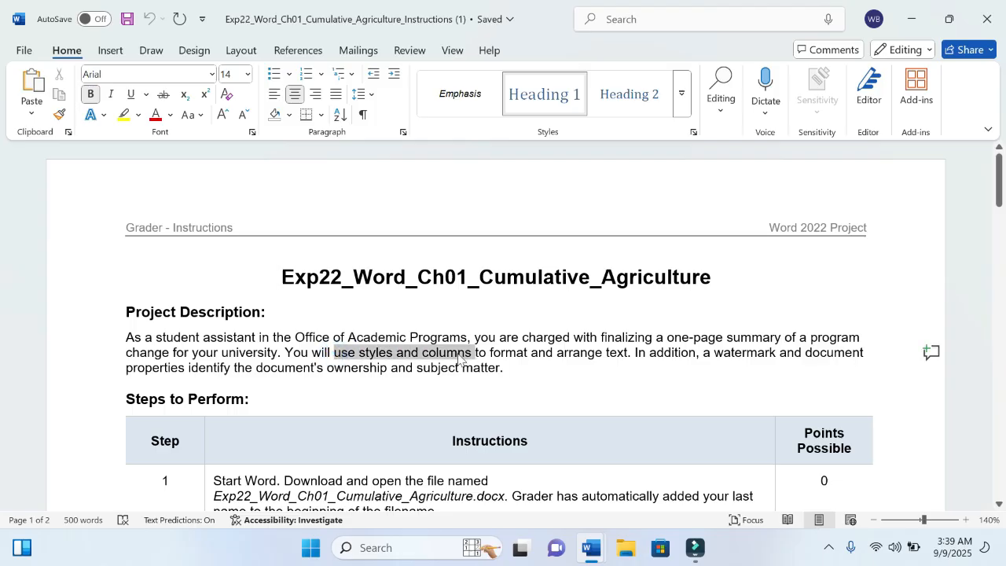
click(524, 333)
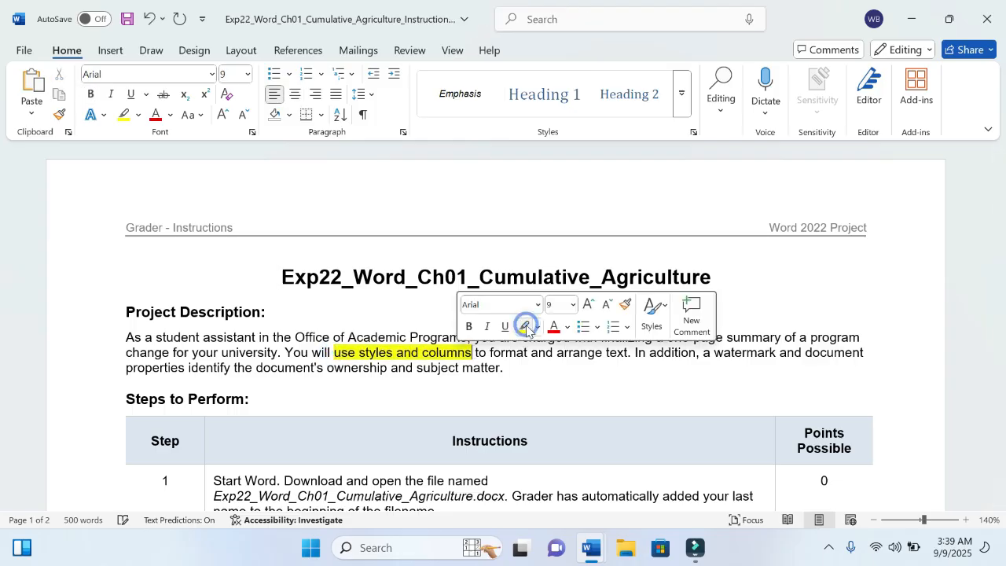
drag(531, 353, 627, 354)
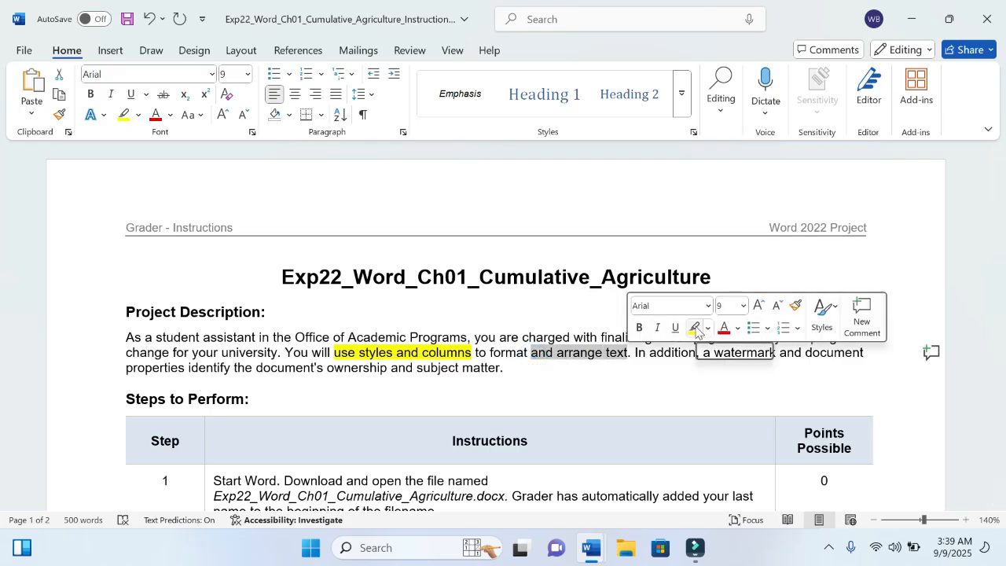
click(694, 328)
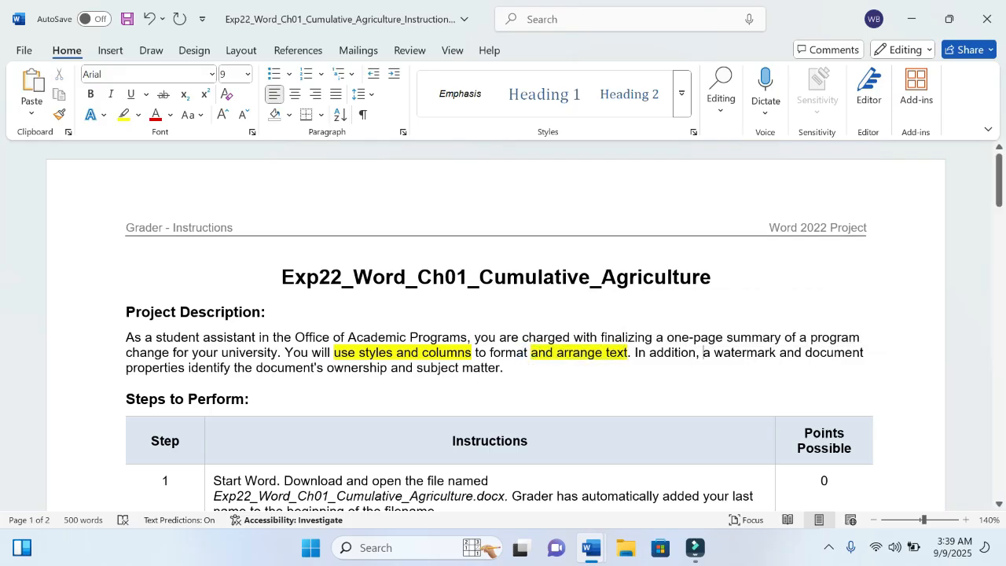
Highlight "a watermark" and "document properties identify the document's ownership and subject matter." in yellow in the Project Description
drag(703, 353, 763, 361)
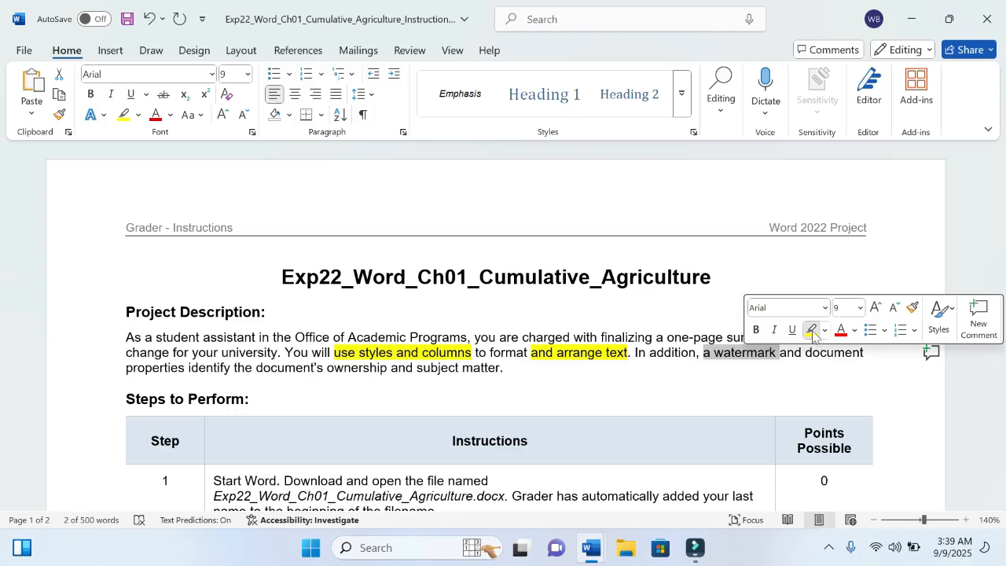
click(811, 330)
drag(805, 352, 484, 382)
click(542, 351)
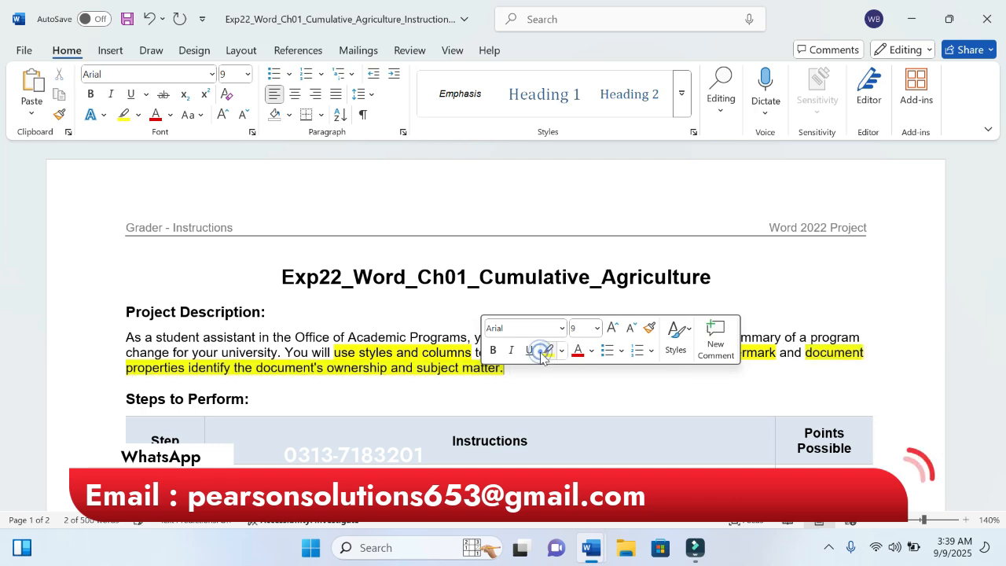
click(541, 367)
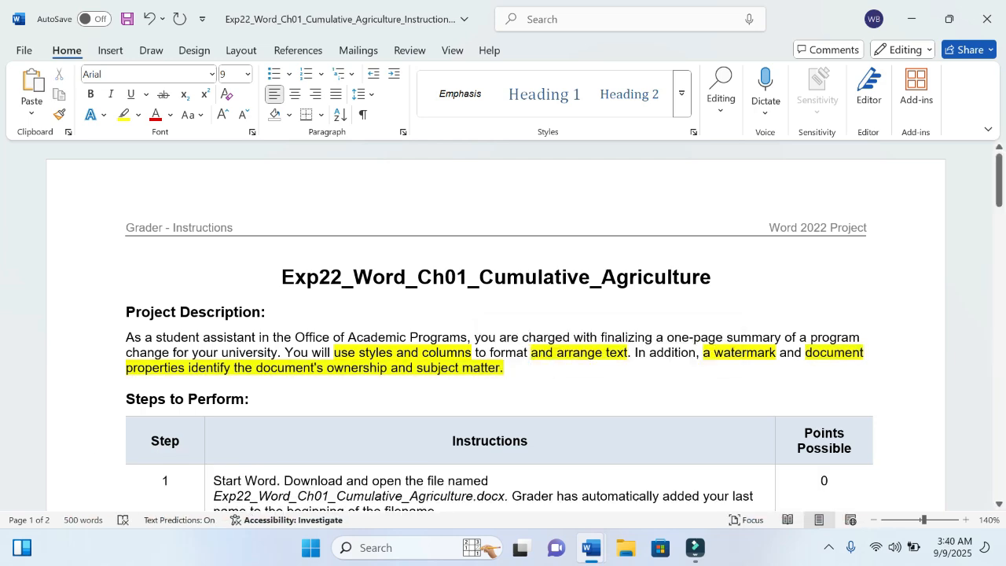
View the Agriculture working document and locate the Careers (1) file on the desktop, returning to the instructions document
scroll(524, 326, down, 2)
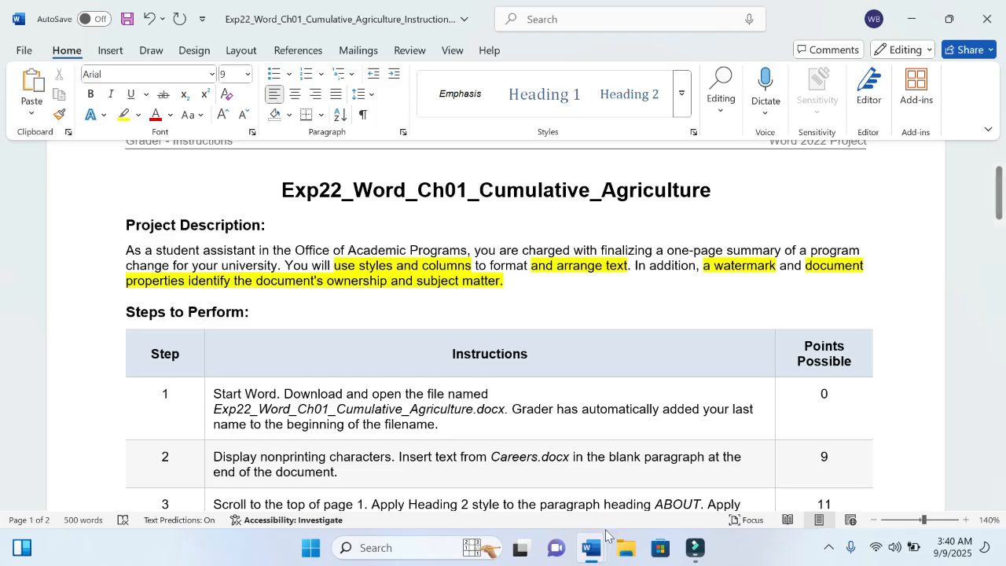
mouse_move(593, 548)
click(650, 481)
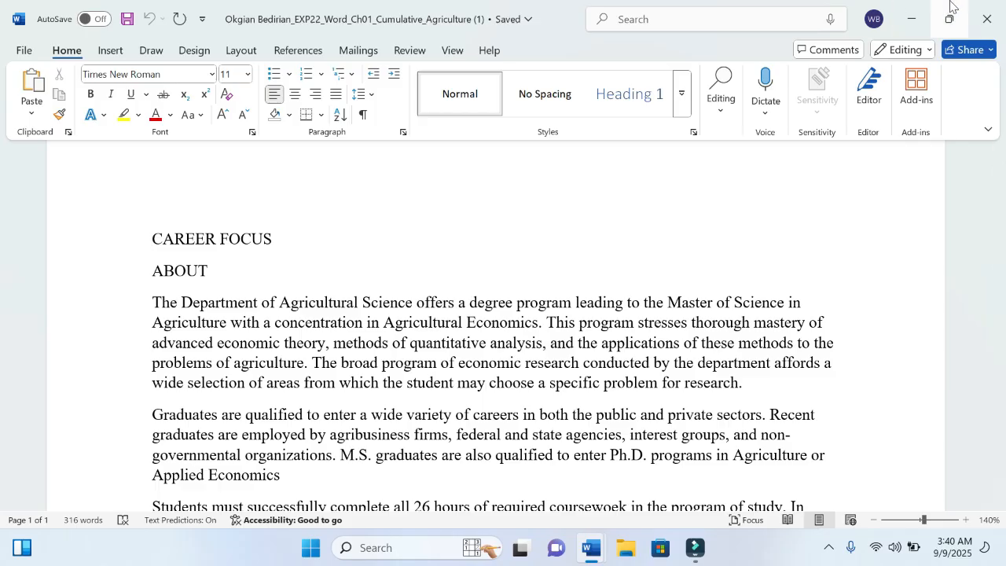
click(915, 11)
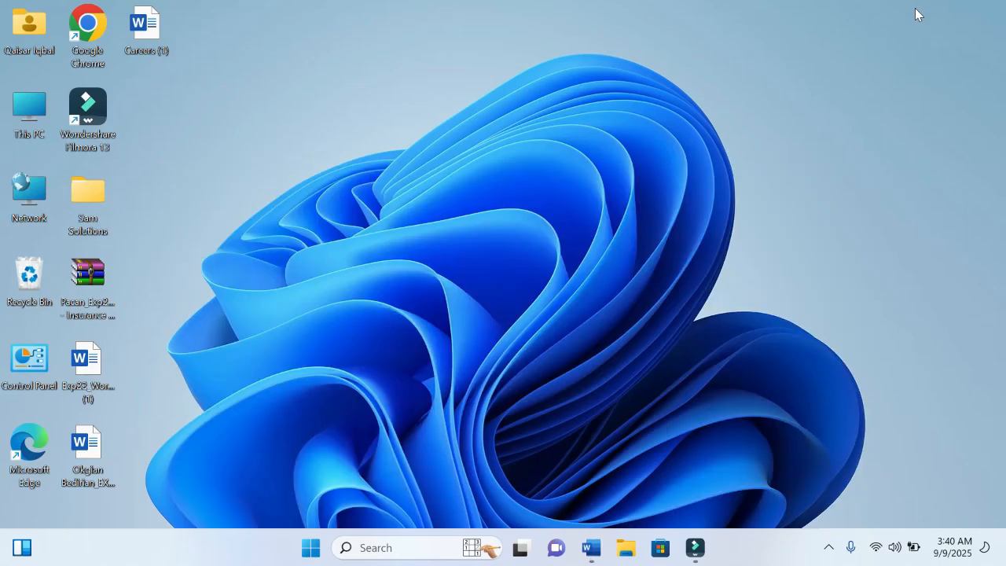
click(150, 35)
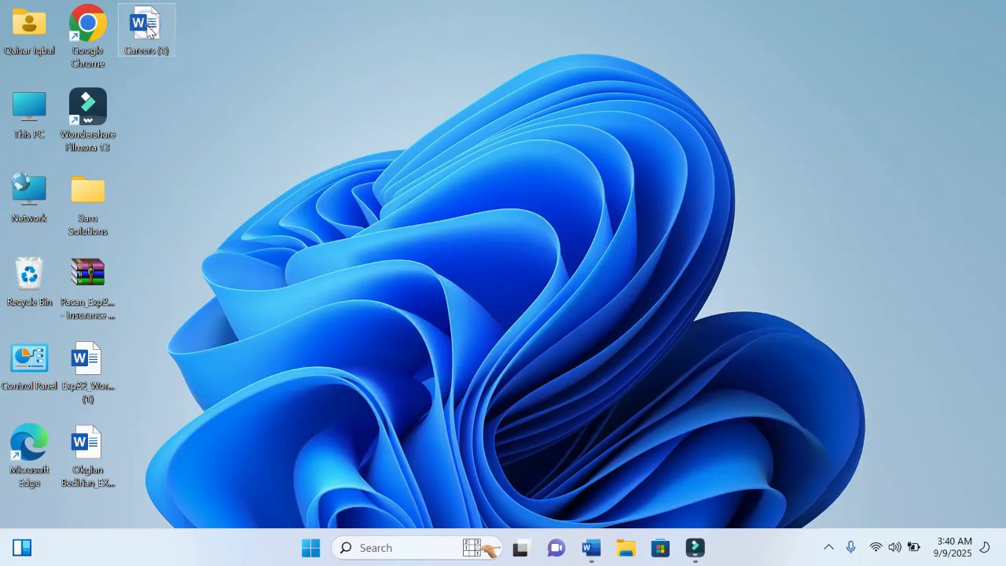
mouse_move(584, 556)
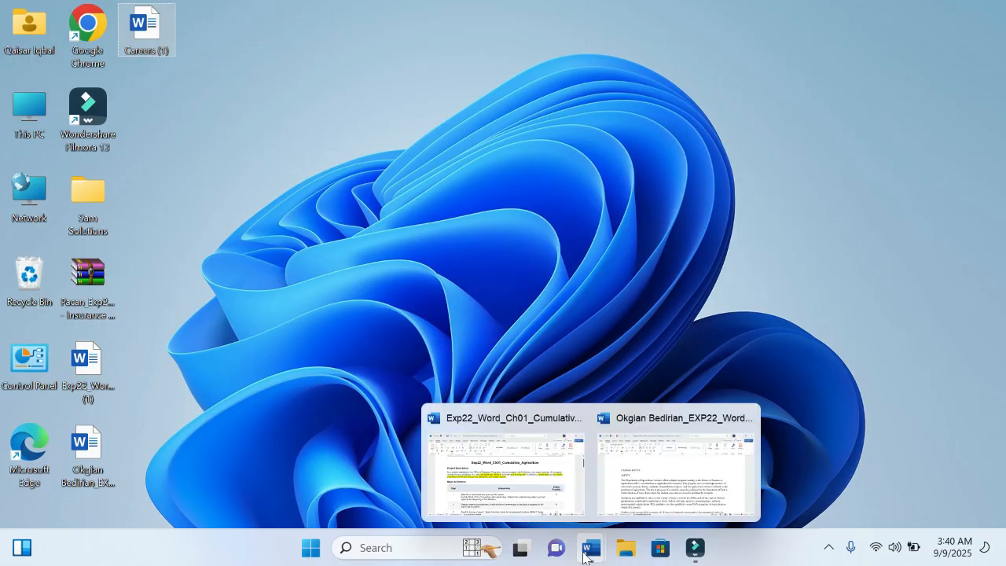
click(526, 480)
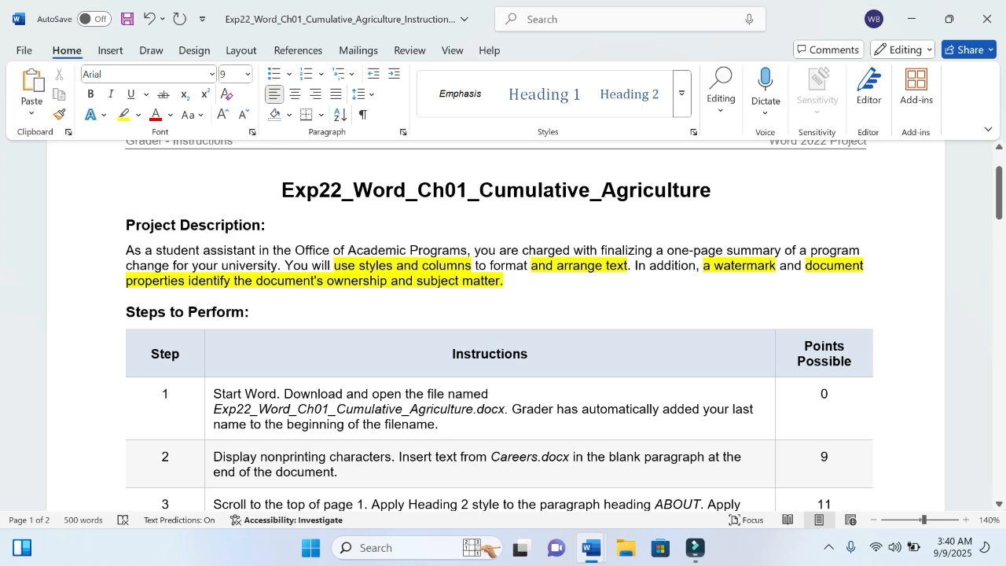
Highlight step 1's sentence "Grader has automatically added your last name to the beginning of the filename." in yellow and check the working document's file name
click(513, 409)
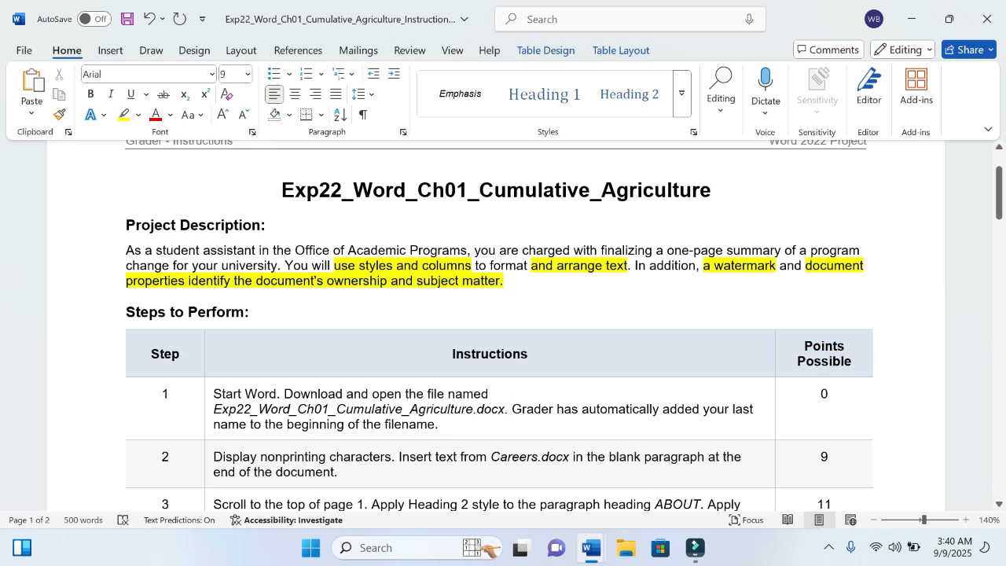
drag(512, 409, 438, 424)
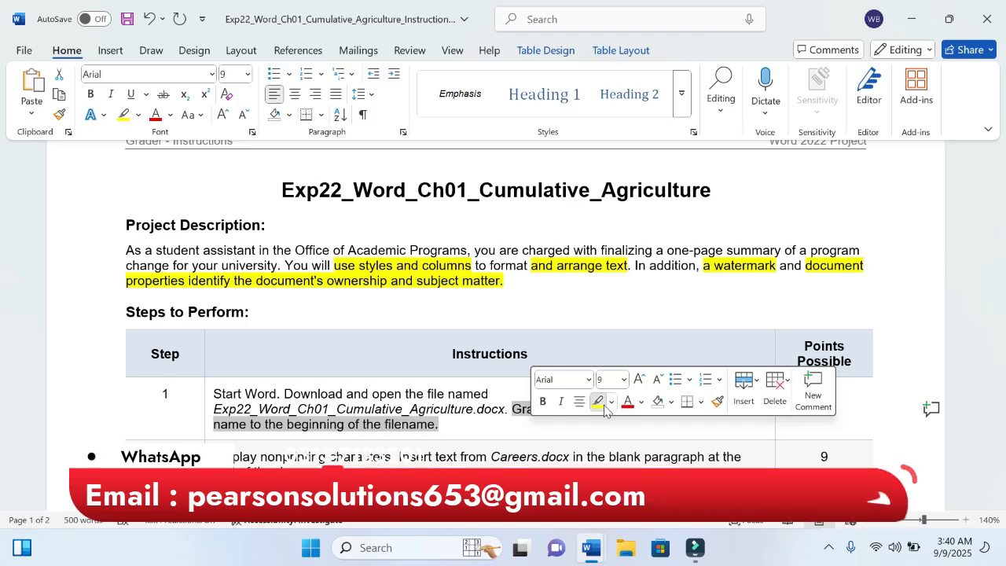
mouse_move(592, 548)
click(696, 477)
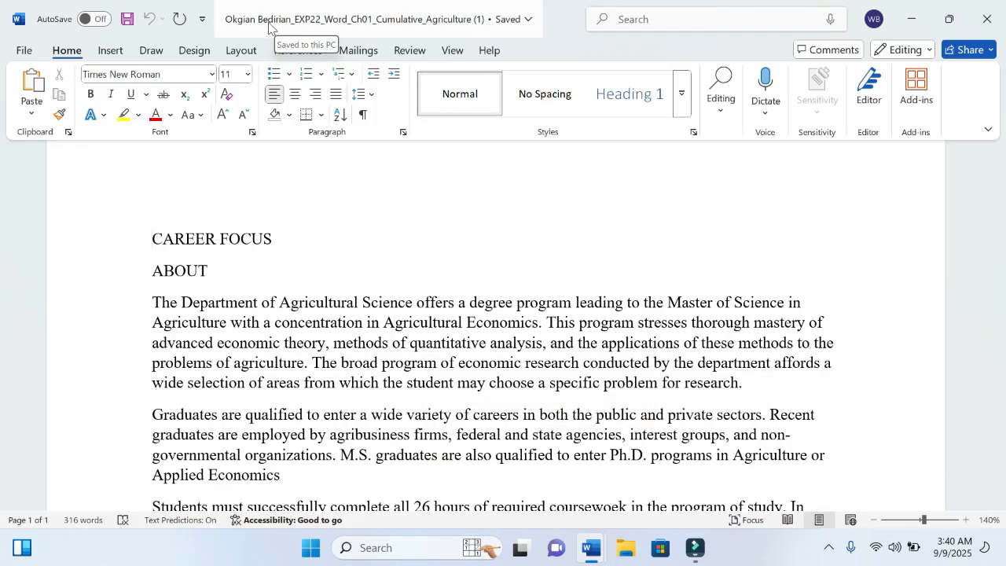
mouse_move(591, 547)
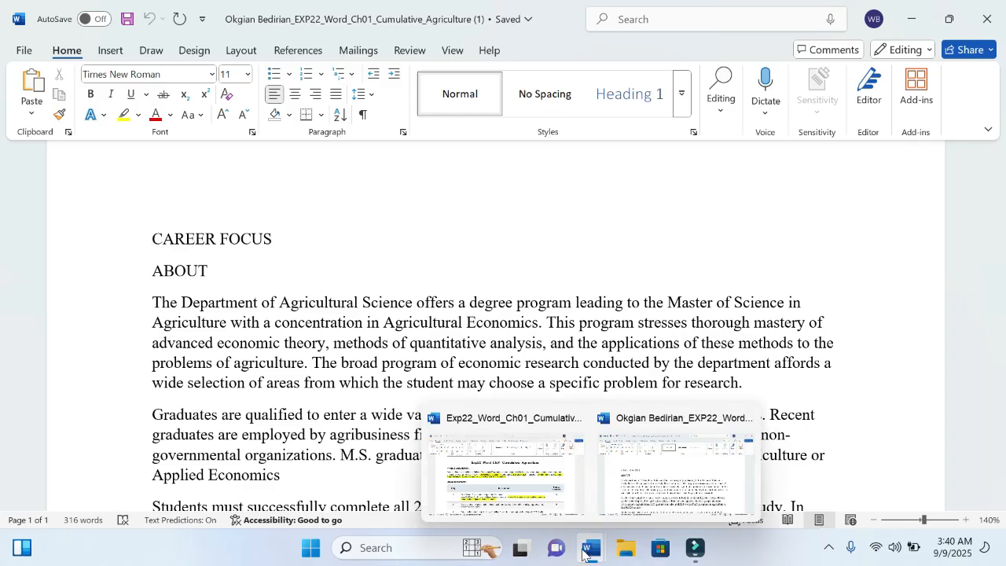
click(528, 474)
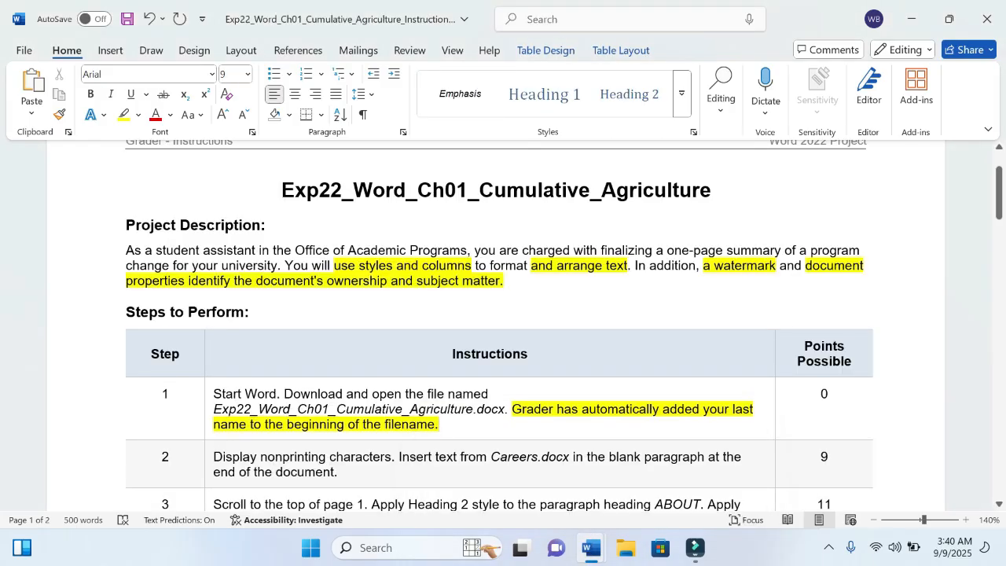
Display nonprinting characters in the Agriculture working document
scroll(320, 435, down, 3)
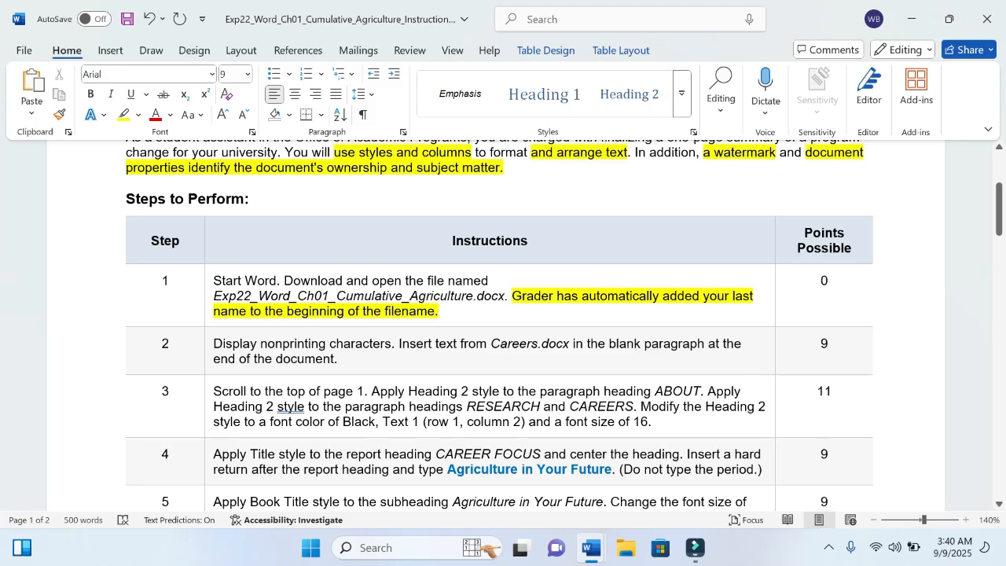
mouse_move(590, 557)
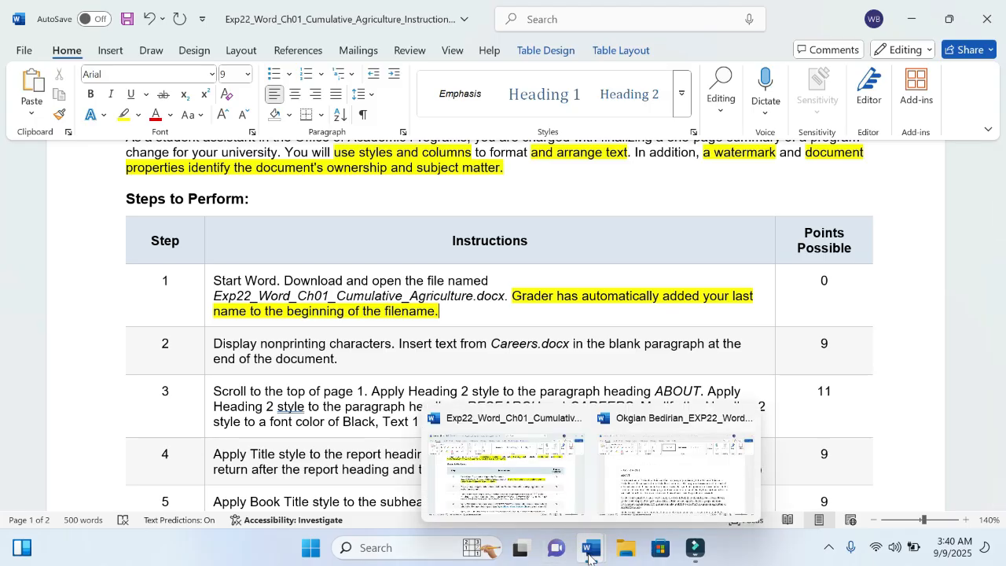
click(676, 467)
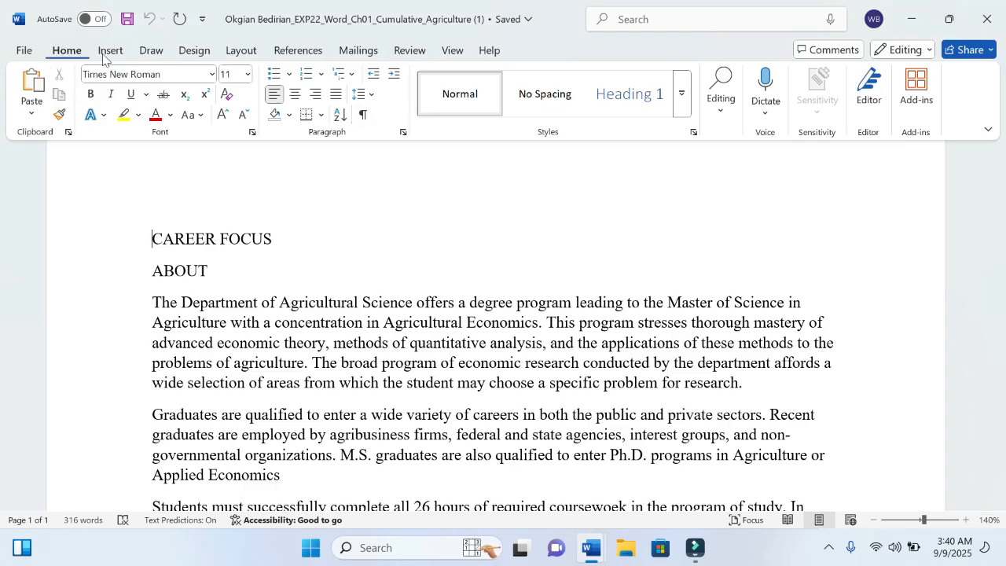
click(362, 116)
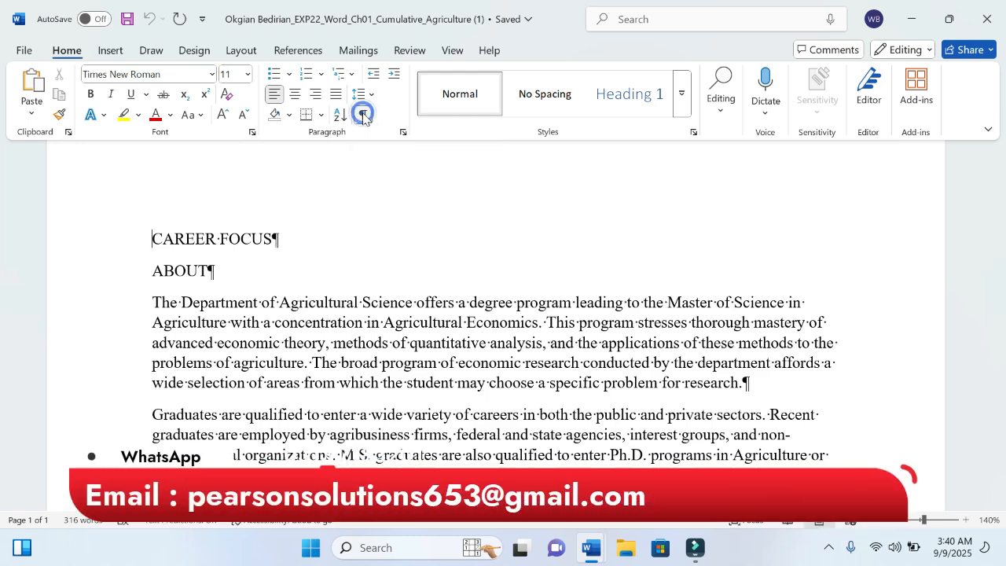
scroll(495, 330, down, 3)
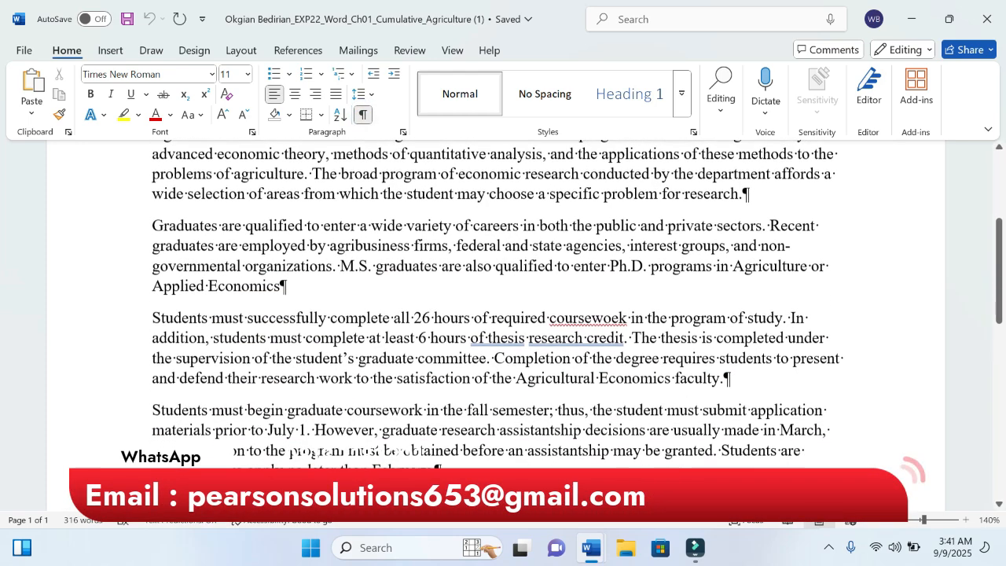
Highlight "Display nonprinting characters" in yellow in step 2 of the instructions document
mouse_move(591, 548)
click(500, 471)
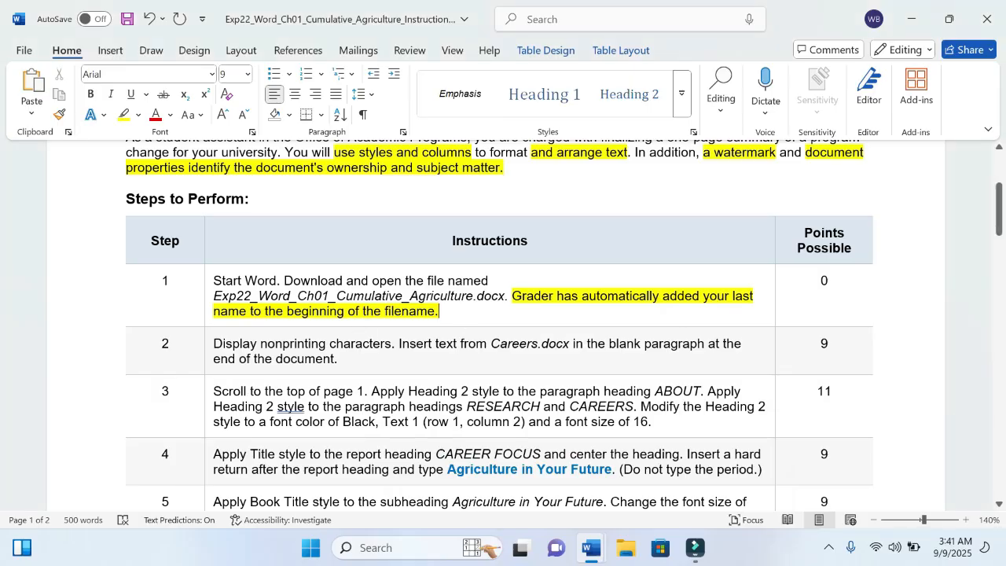
drag(213, 344, 391, 344)
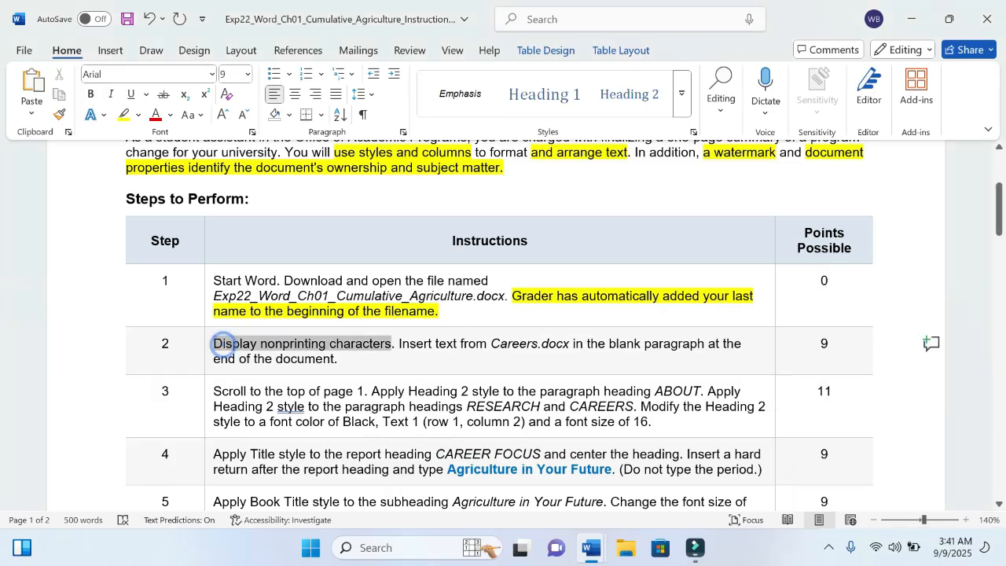
click(448, 319)
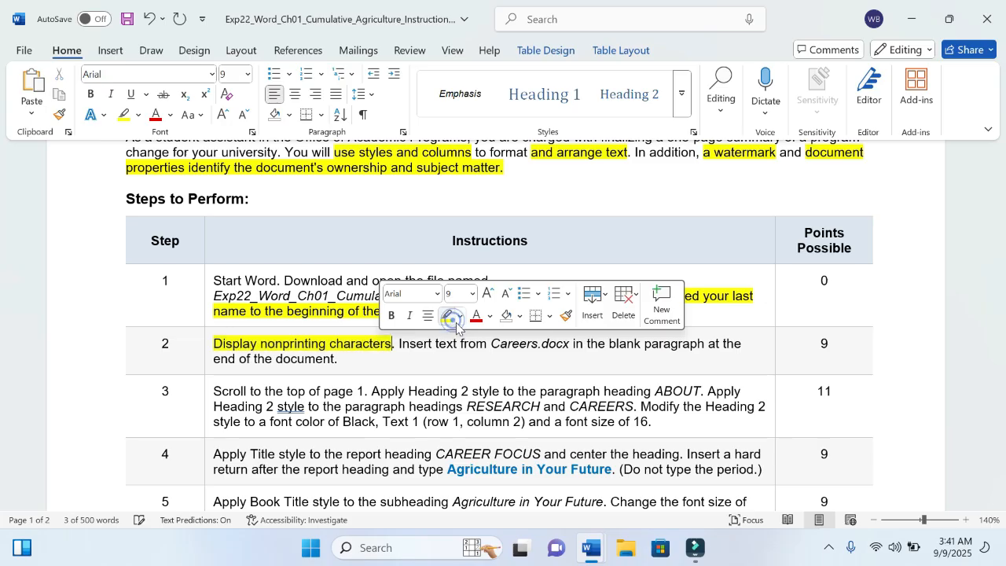
Examine the paragraph mark after "Applied Economics" in the working document and return to step 2 of the instructions
mouse_move(588, 555)
click(658, 510)
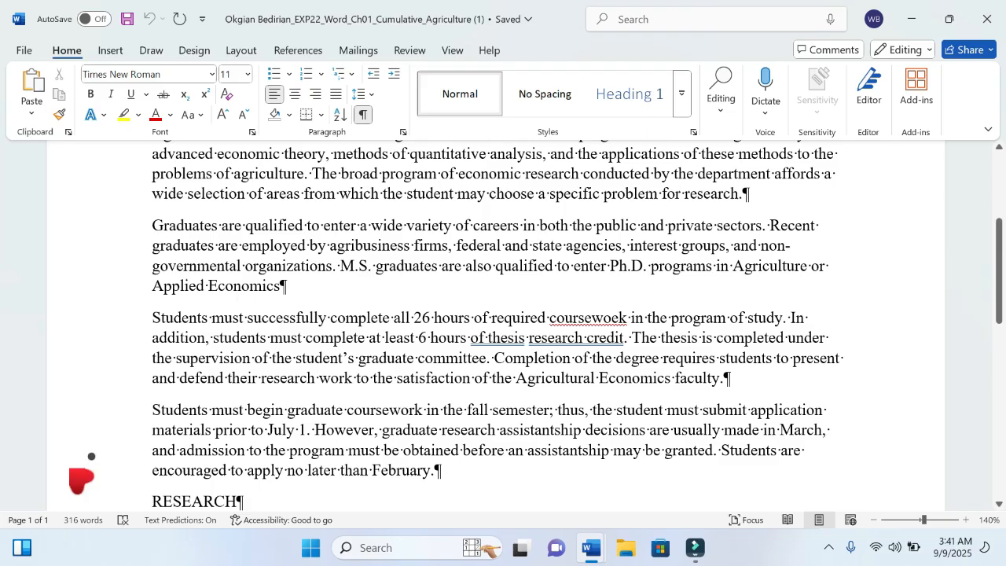
click(281, 286)
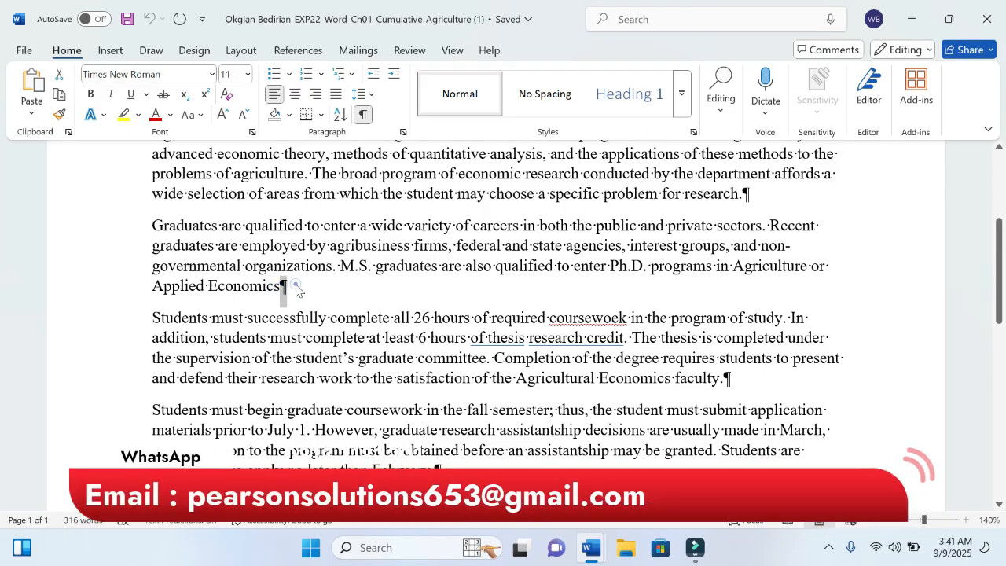
mouse_move(587, 545)
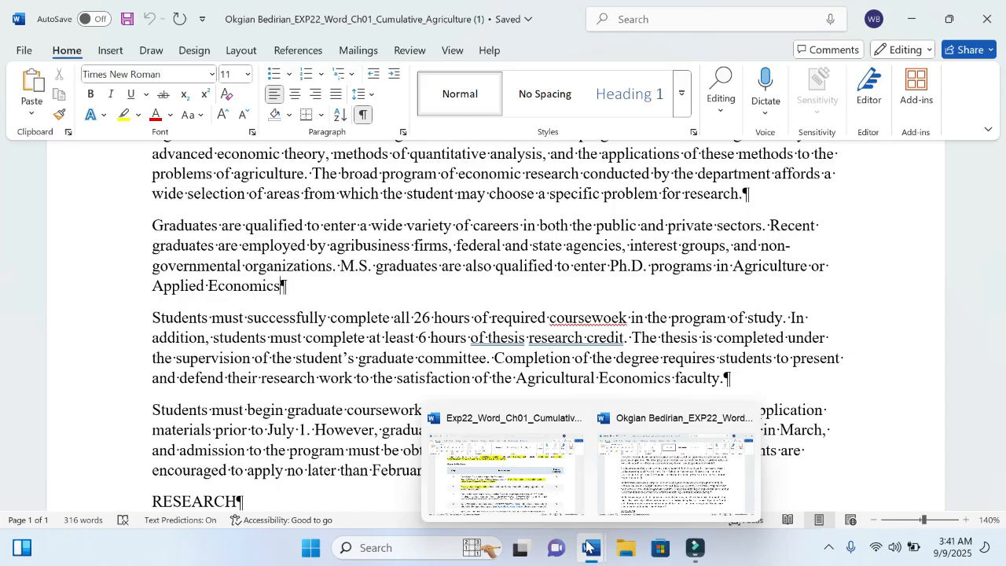
click(541, 494)
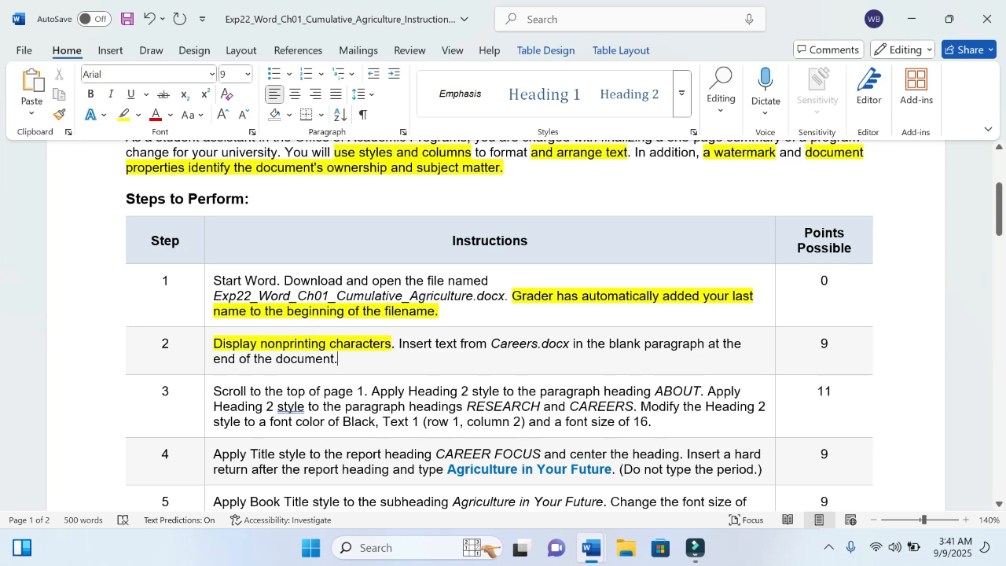
Place the cursor in the blank paragraph at the end of the Agriculture working document, below the RESEARCH text
mouse_move(599, 541)
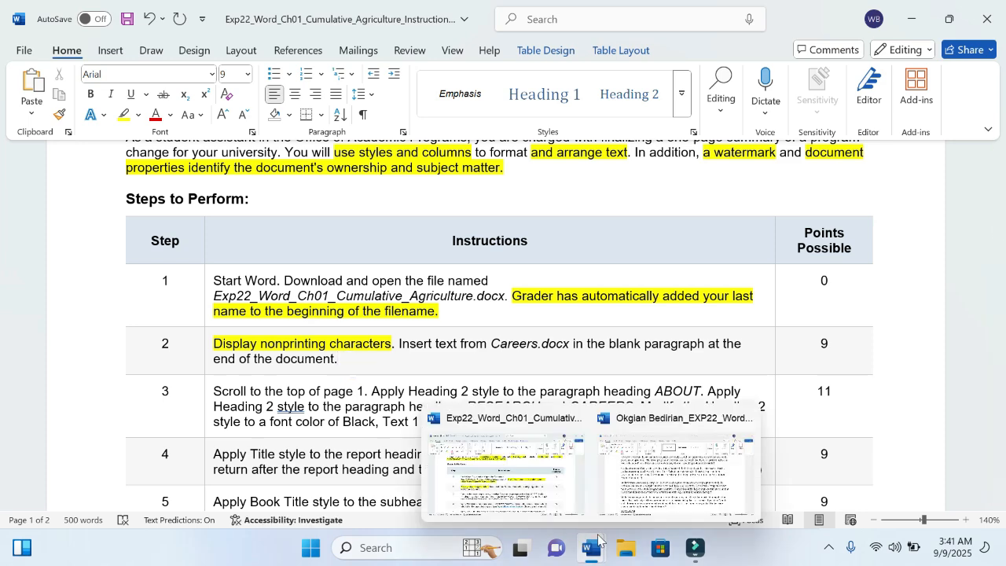
click(688, 479)
scroll(688, 479, down, 5)
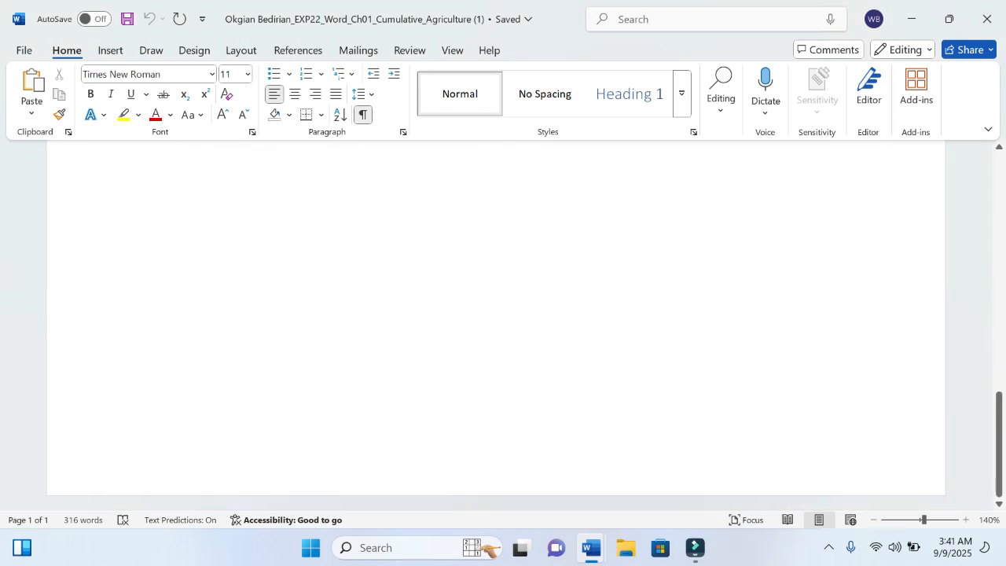
scroll(497, 314, up, 5)
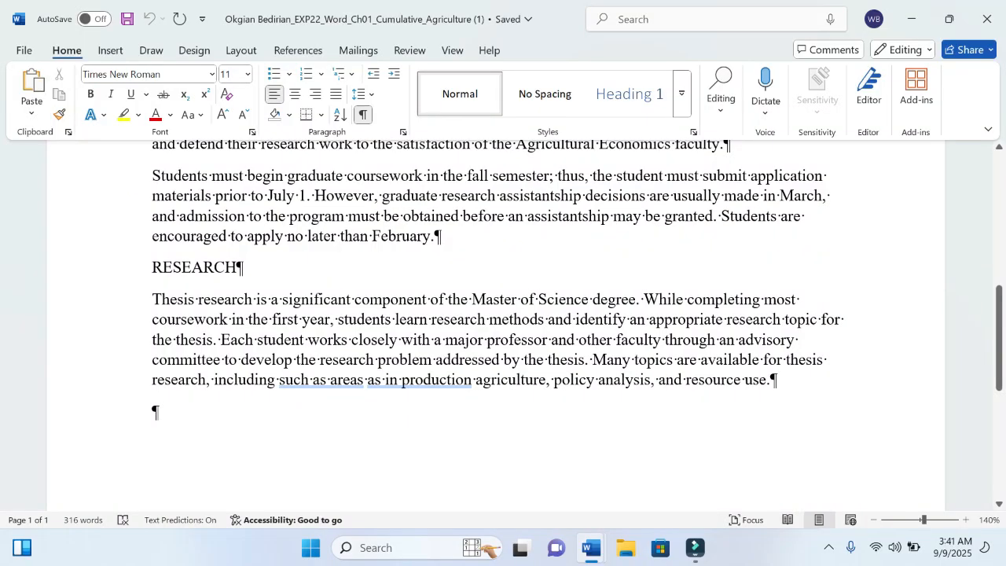
scroll(498, 314, down, 5)
scroll(498, 314, up, 3)
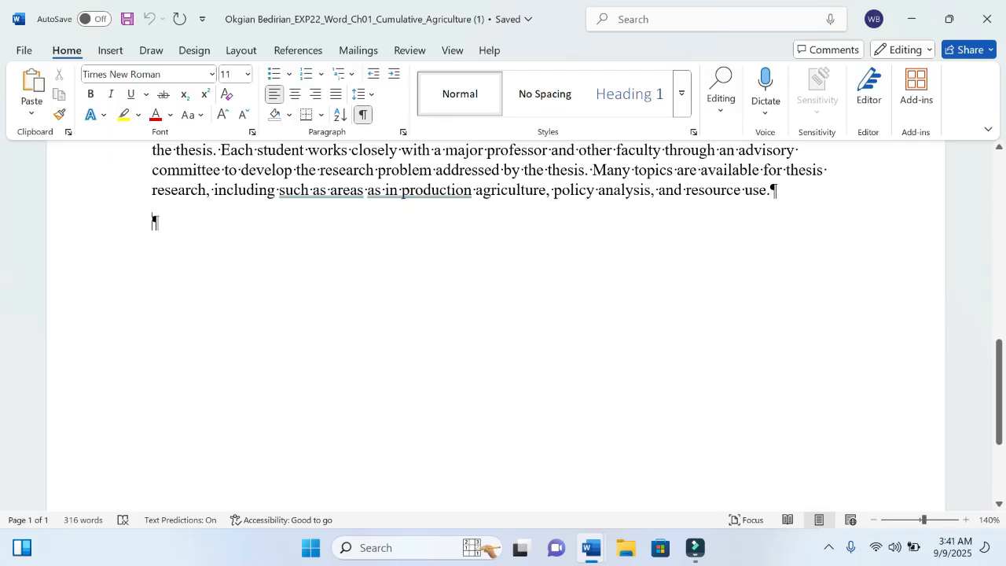
Insert the text from the Desktop file Careers (1) into the blank last paragraph of the Agriculture working document and select the inserted text
mouse_move(591, 548)
mouse_move(532, 482)
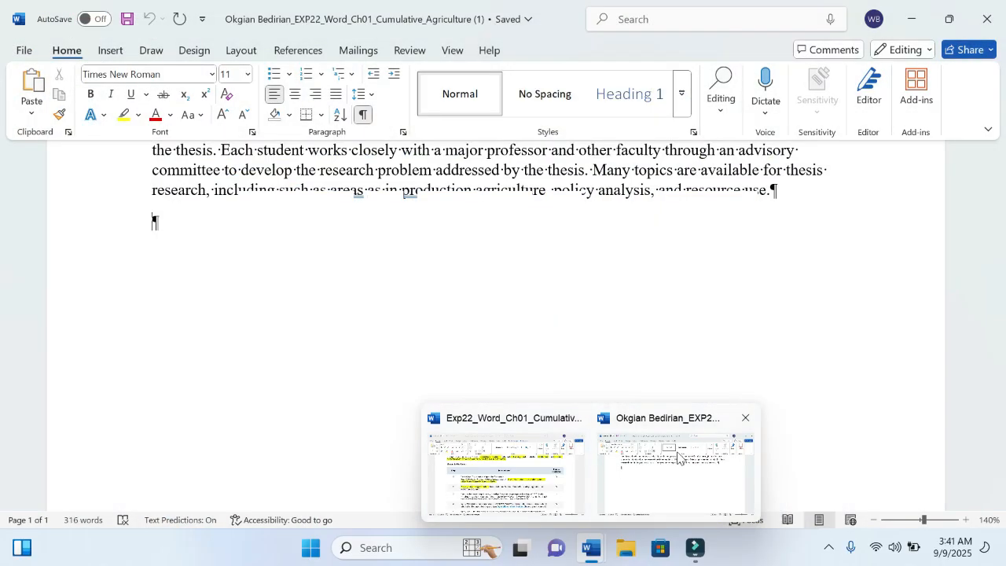
click(109, 49)
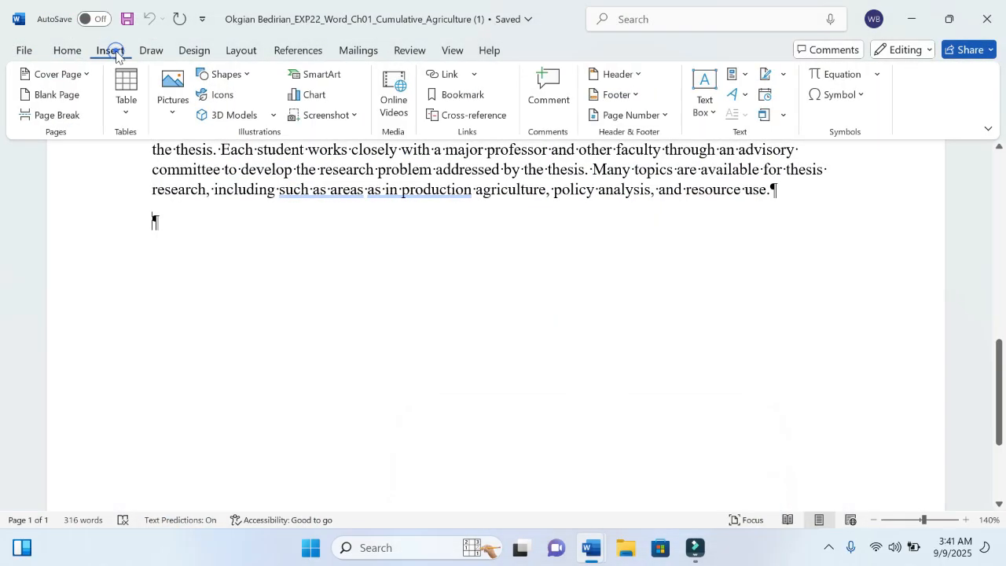
click(781, 115)
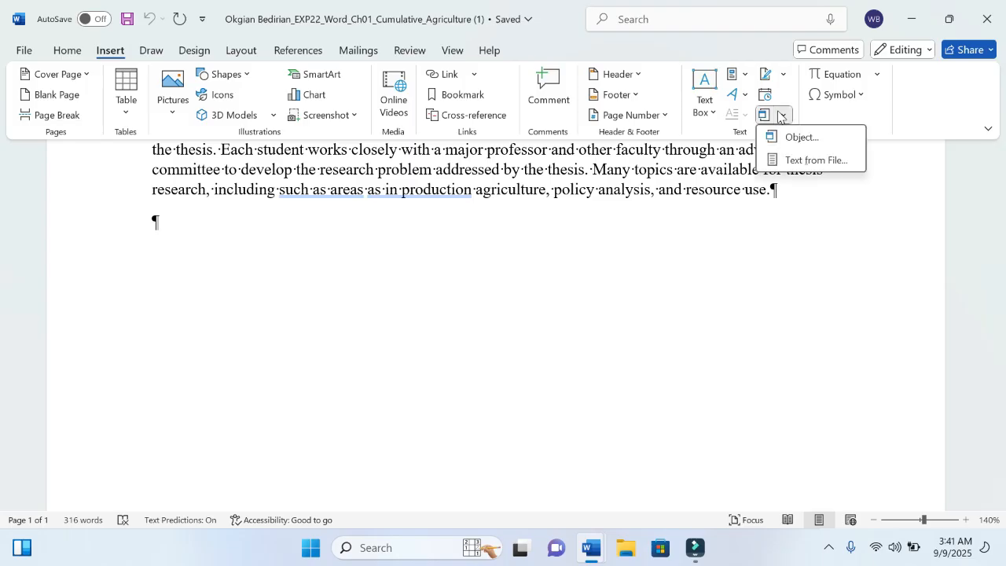
click(119, 56)
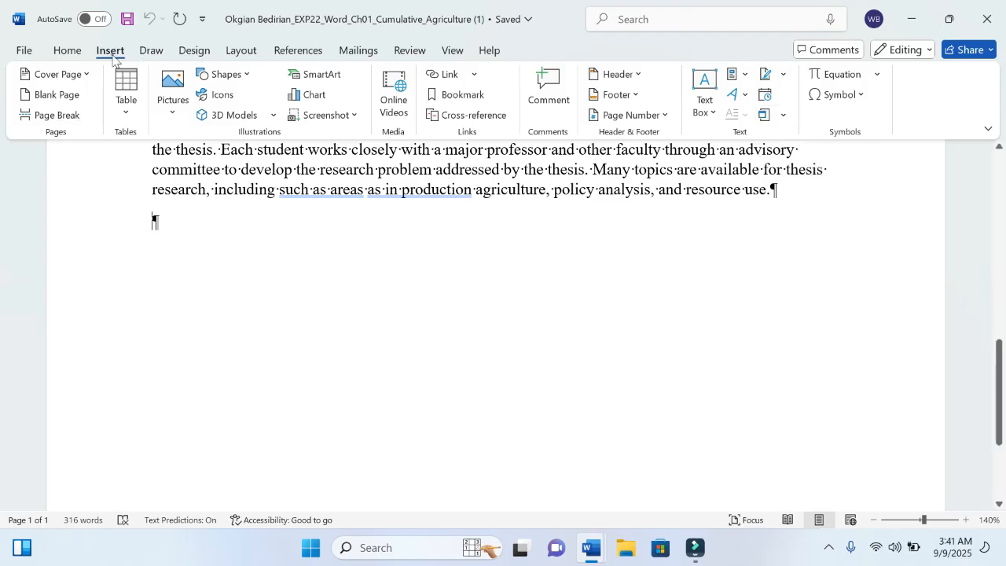
click(788, 116)
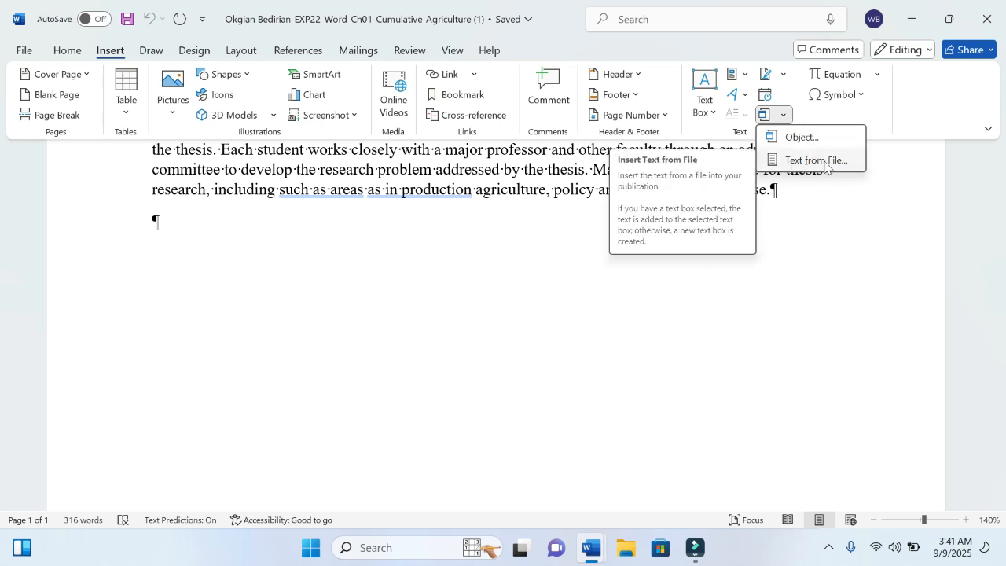
click(790, 162)
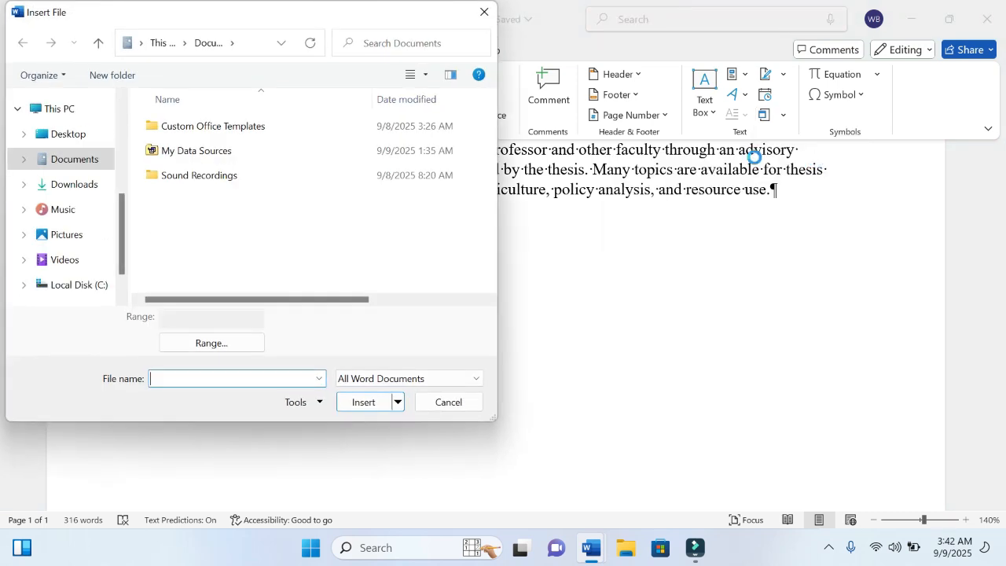
click(68, 135)
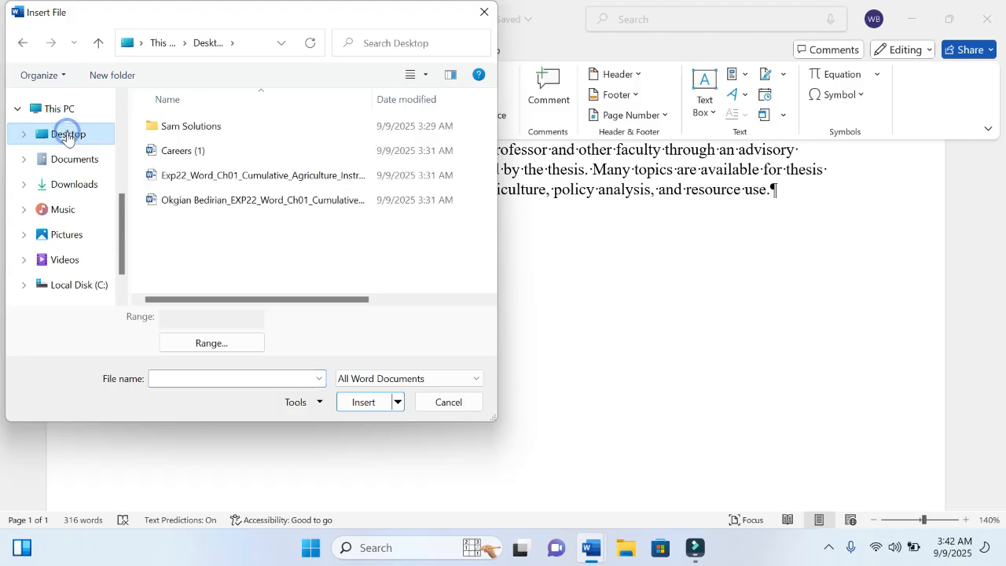
click(212, 154)
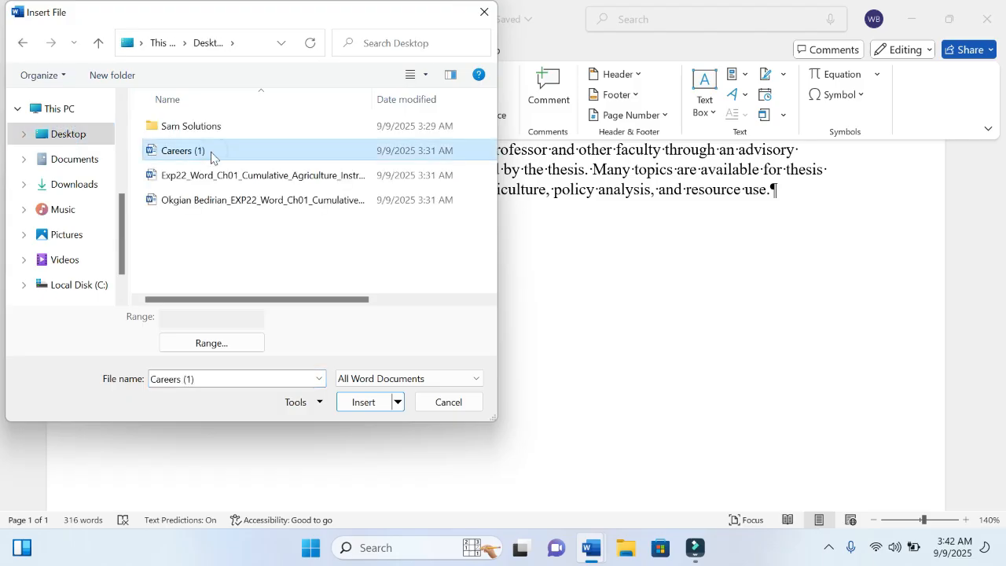
click(363, 402)
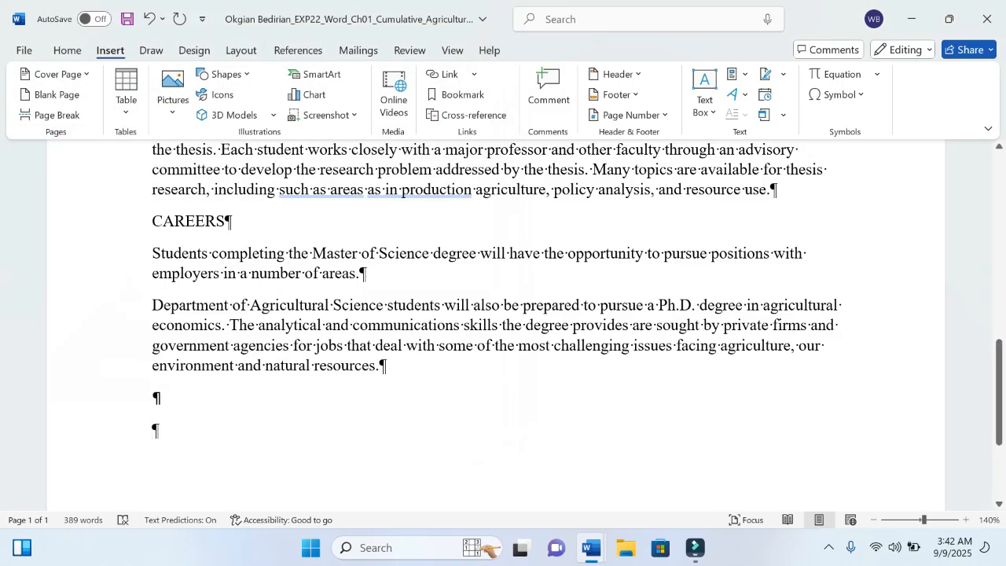
drag(151, 220, 428, 393)
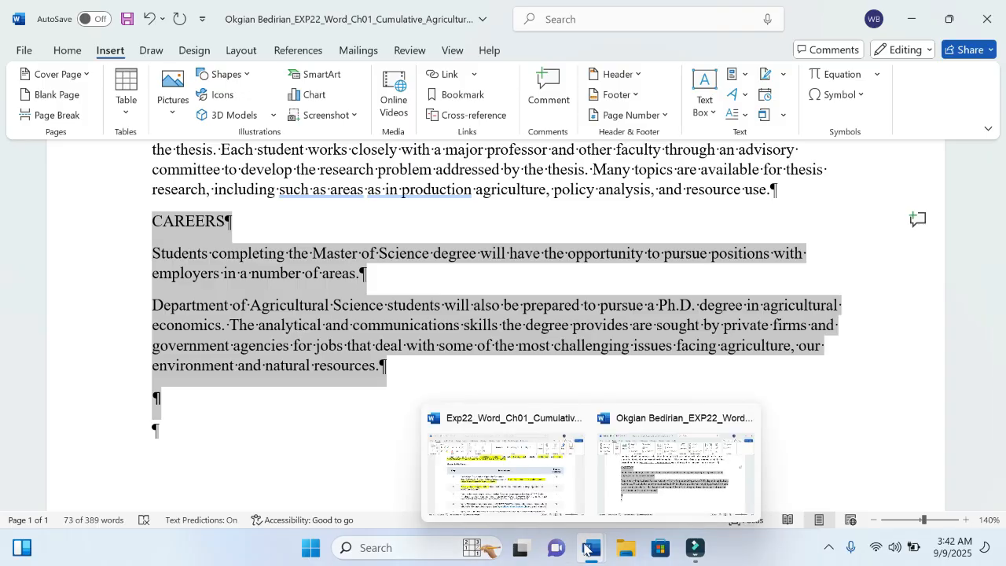
Switch to the instructions document and highlight "Scroll to the top of page 1." in step 3 in bright green
click(487, 440)
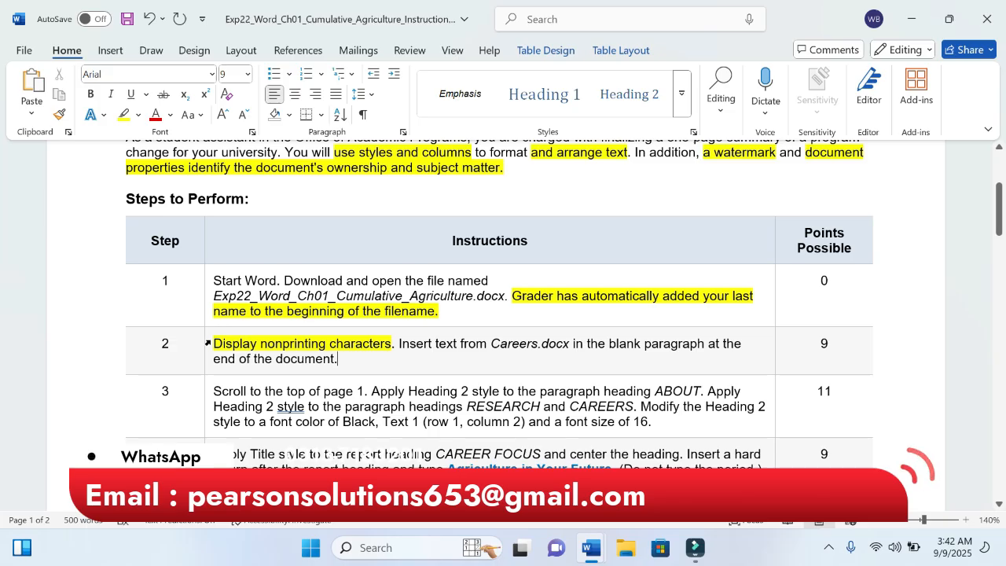
scroll(503, 330, down, 3)
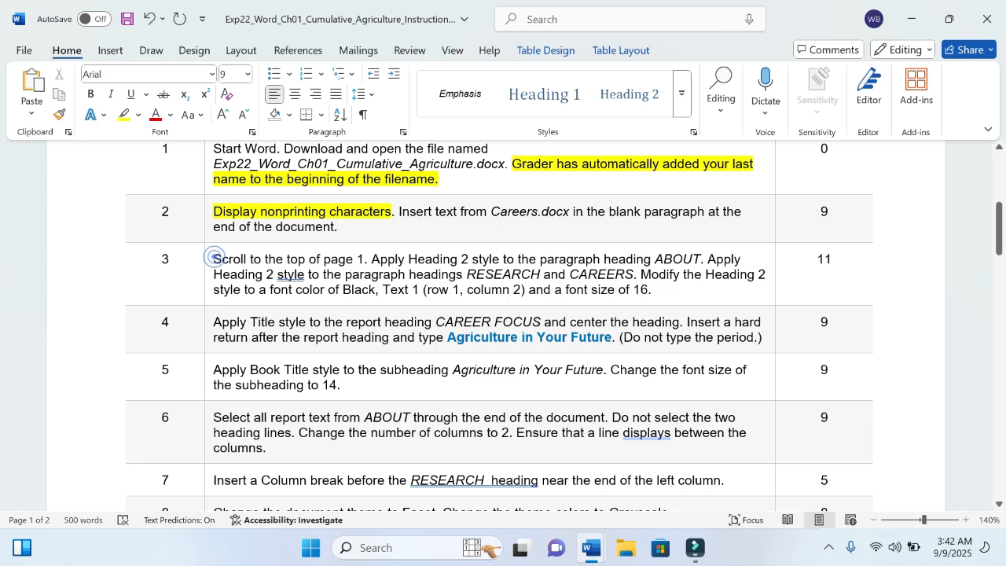
drag(214, 259, 369, 258)
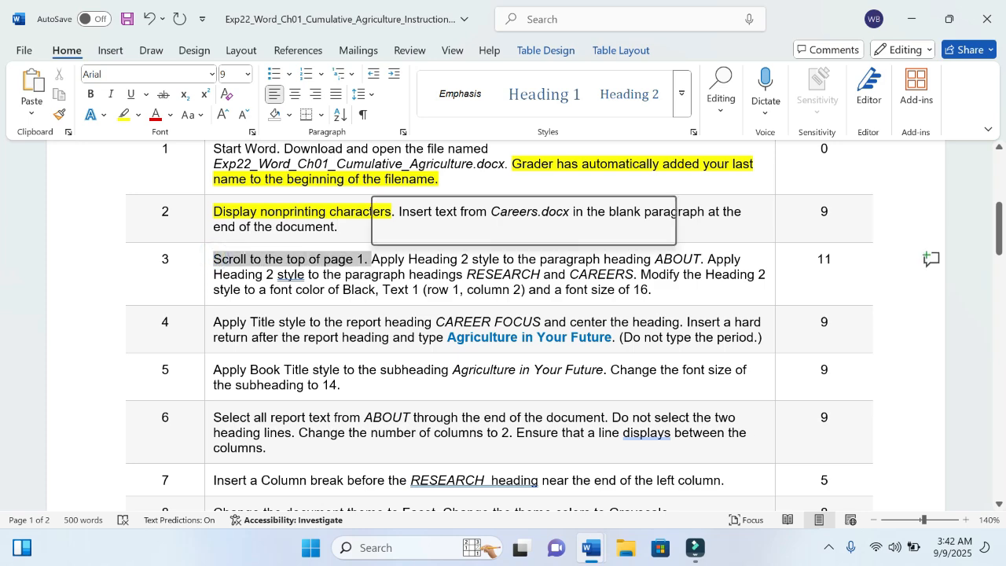
click(448, 233)
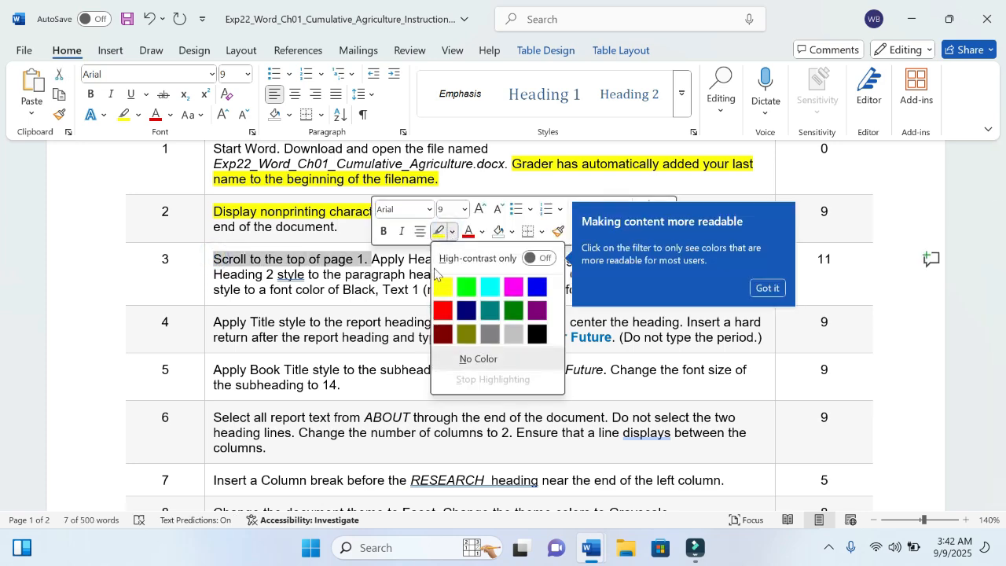
click(467, 288)
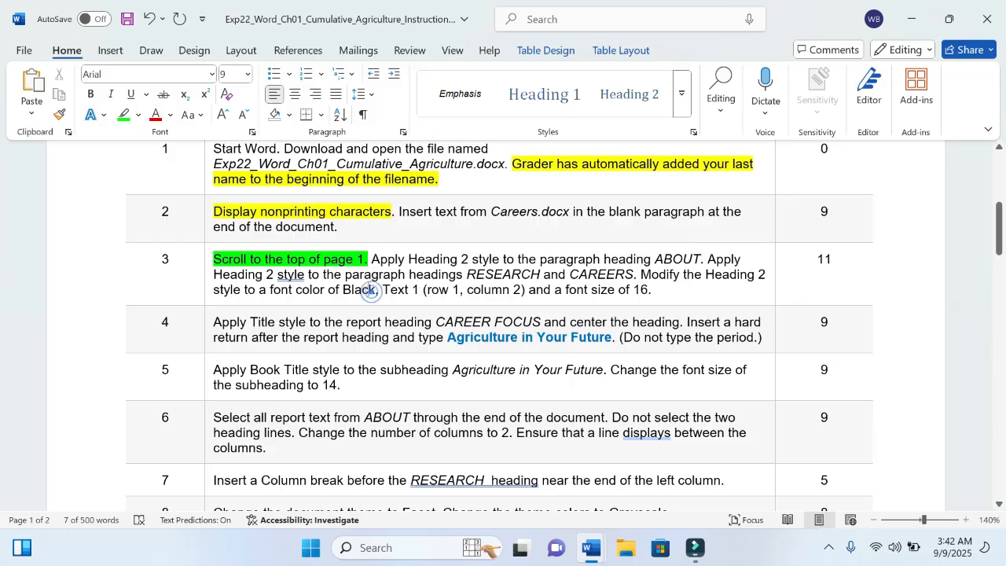
Return to the Agriculture working document and go to the top of page 1
mouse_move(592, 547)
click(663, 507)
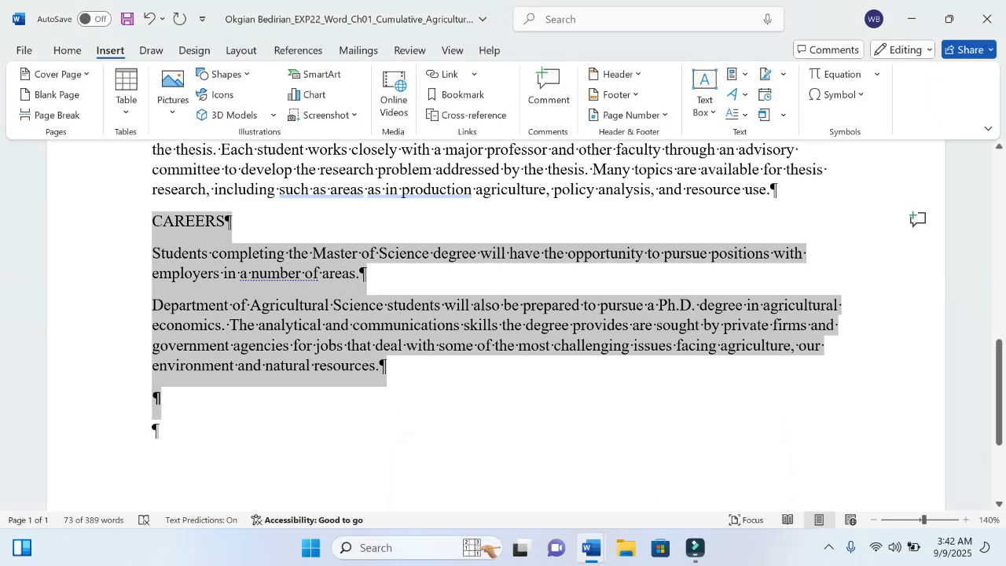
key(ctrl+Home)
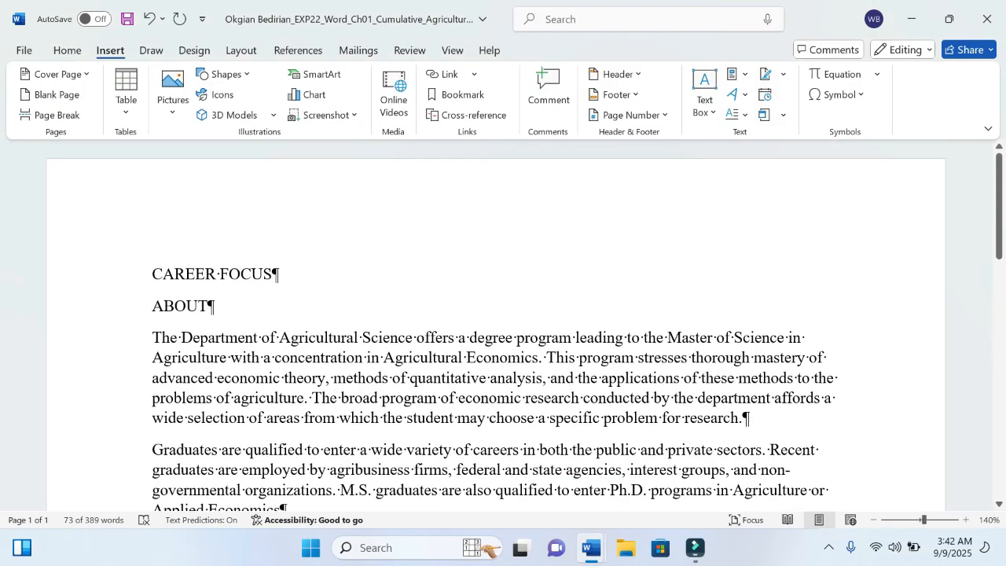
Consult step 3 of the instructions document and select the heading name ABOUT there
mouse_move(593, 548)
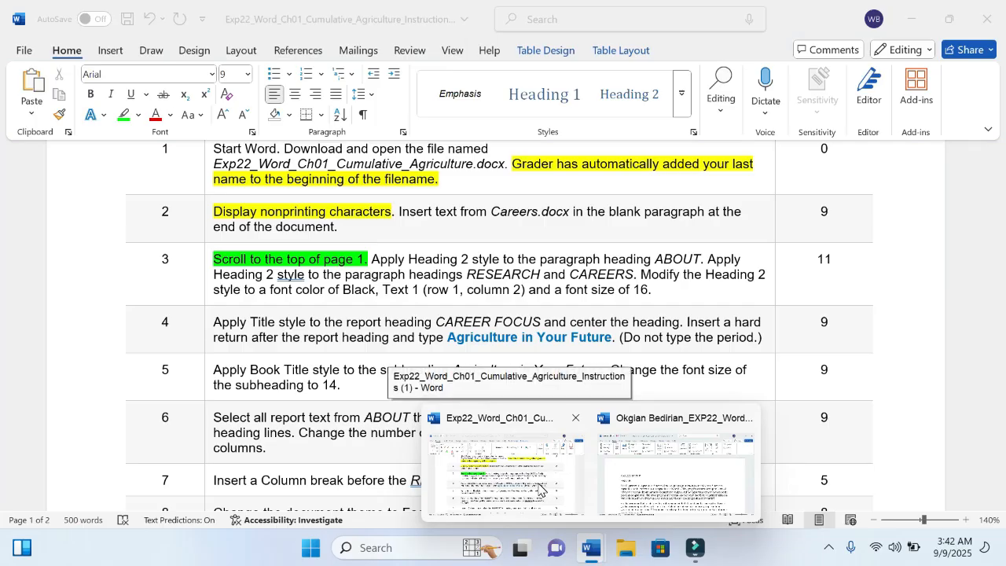
click(539, 489)
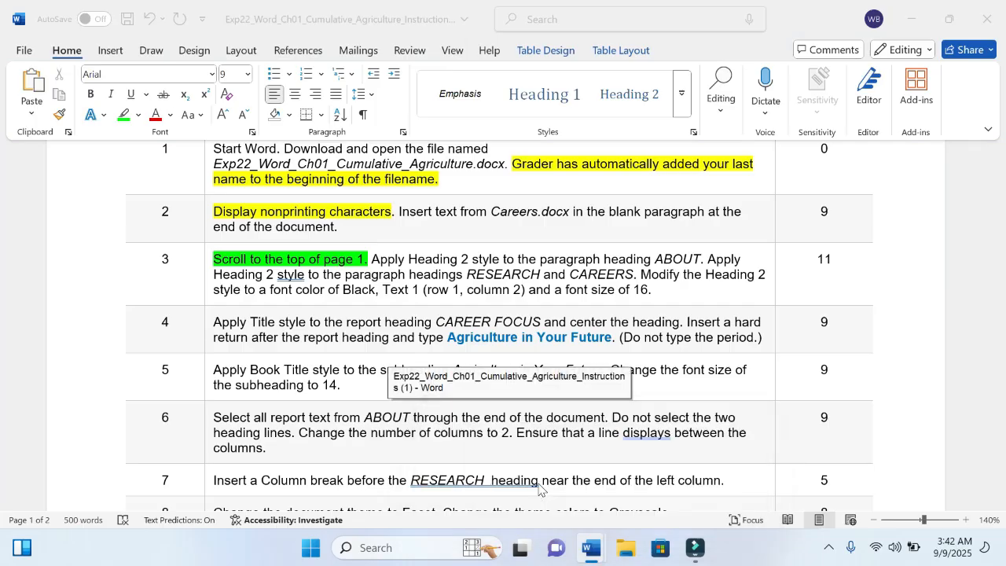
double_click(677, 258)
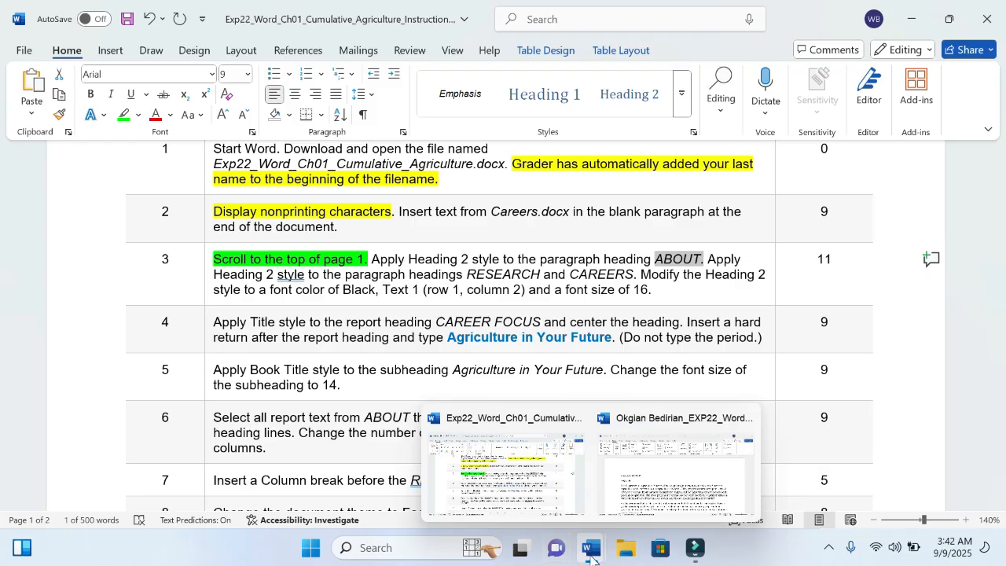
Try the Heading 2 style on the selected ABOUT heading in the working document and undo it
click(661, 495)
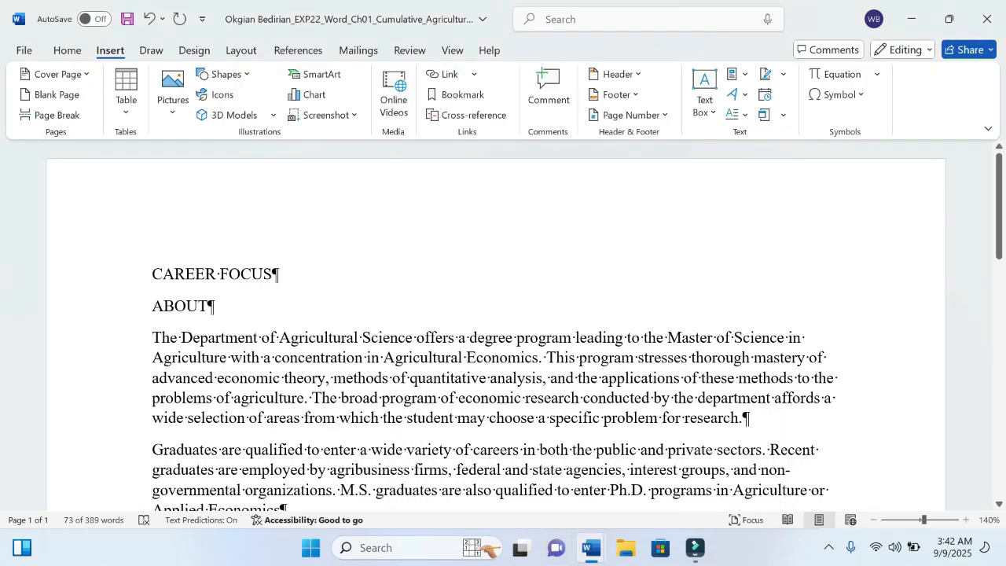
double_click(152, 299)
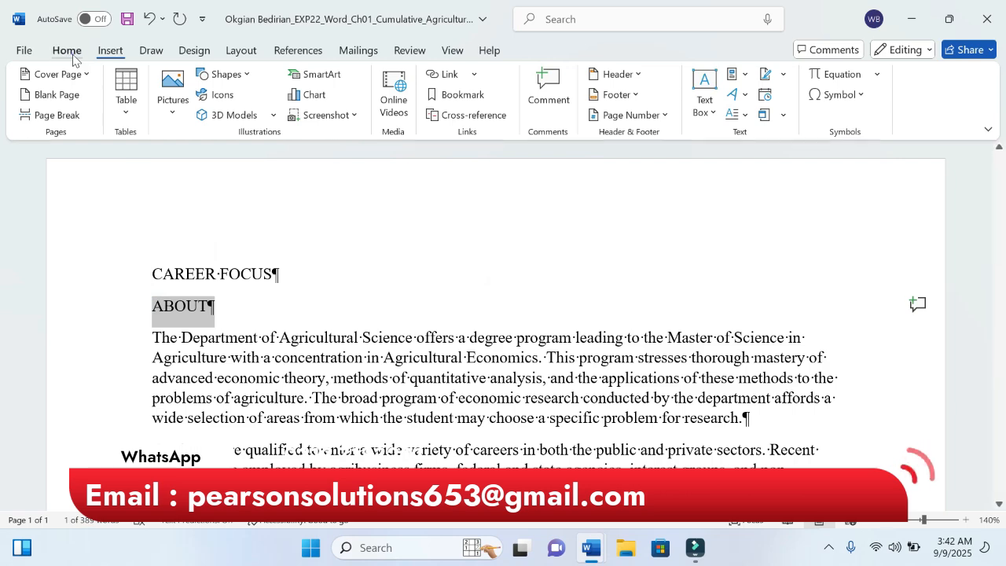
click(68, 50)
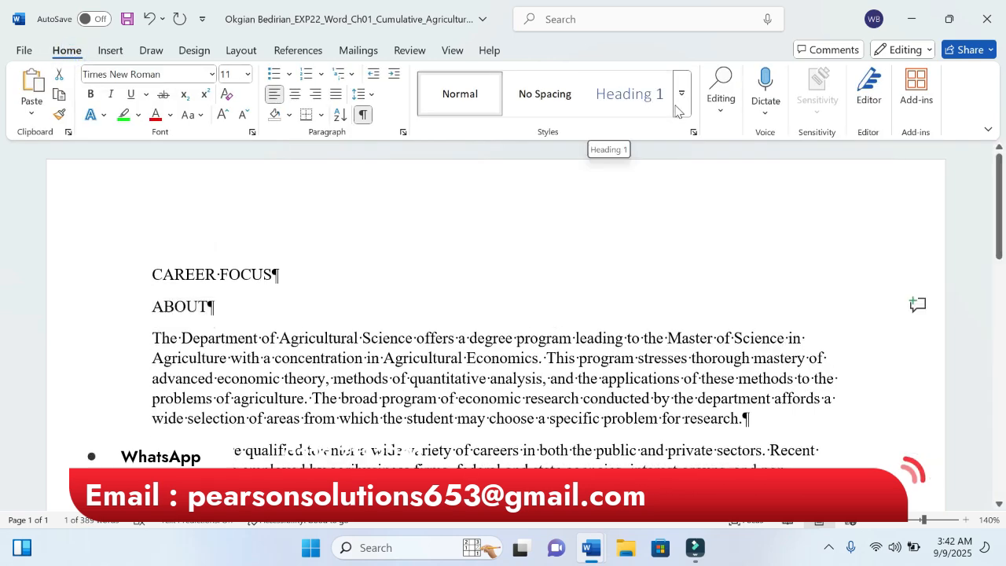
click(682, 93)
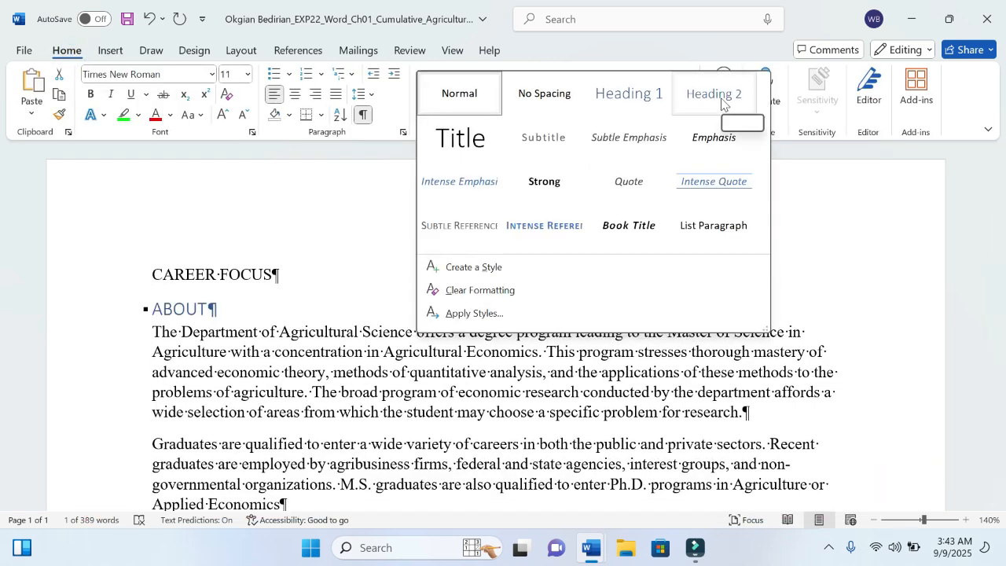
key(Escape)
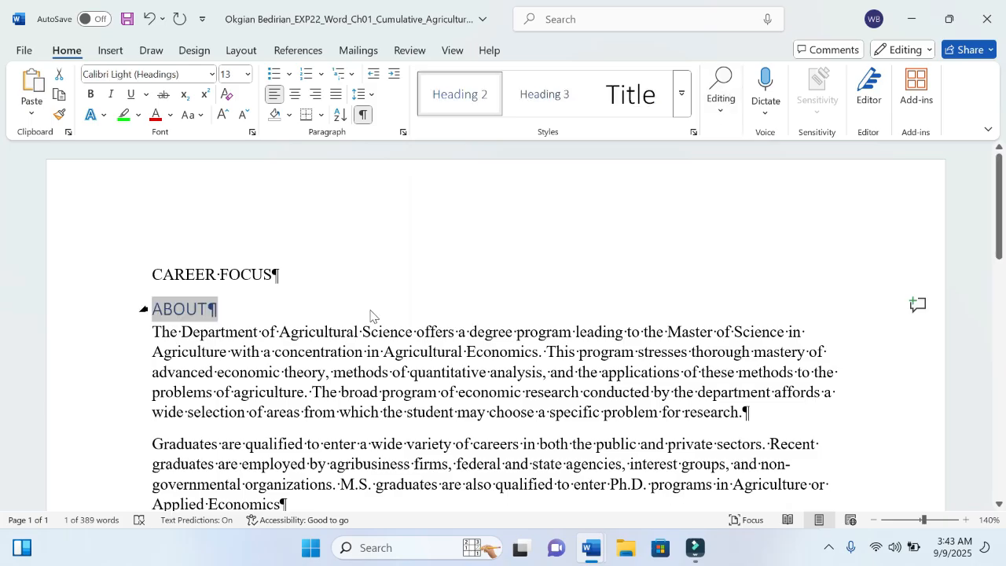
key(ctrl+z)
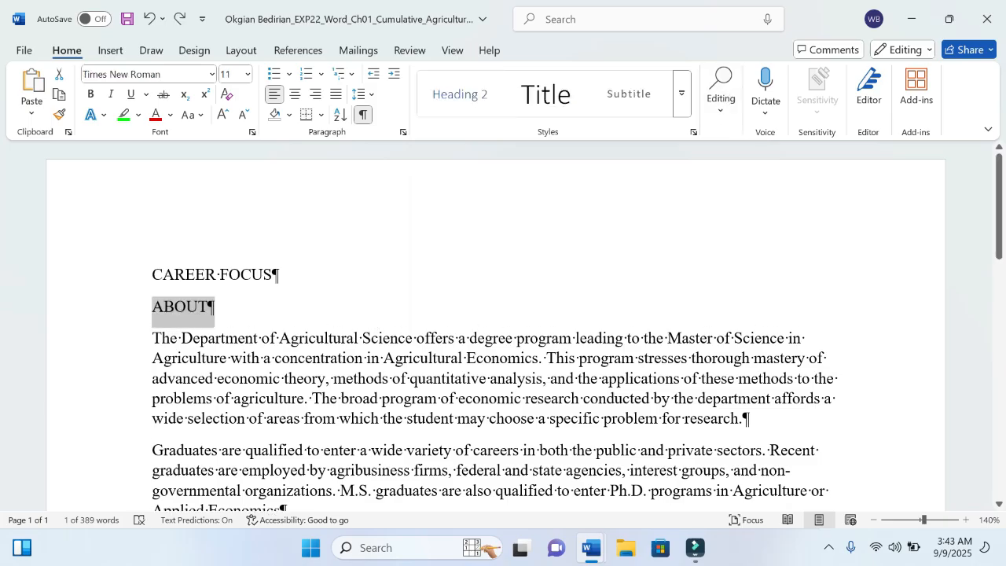
Apply the Heading 2 style to the ABOUT paragraph heading with only the cursor placed in it
click(361, 362)
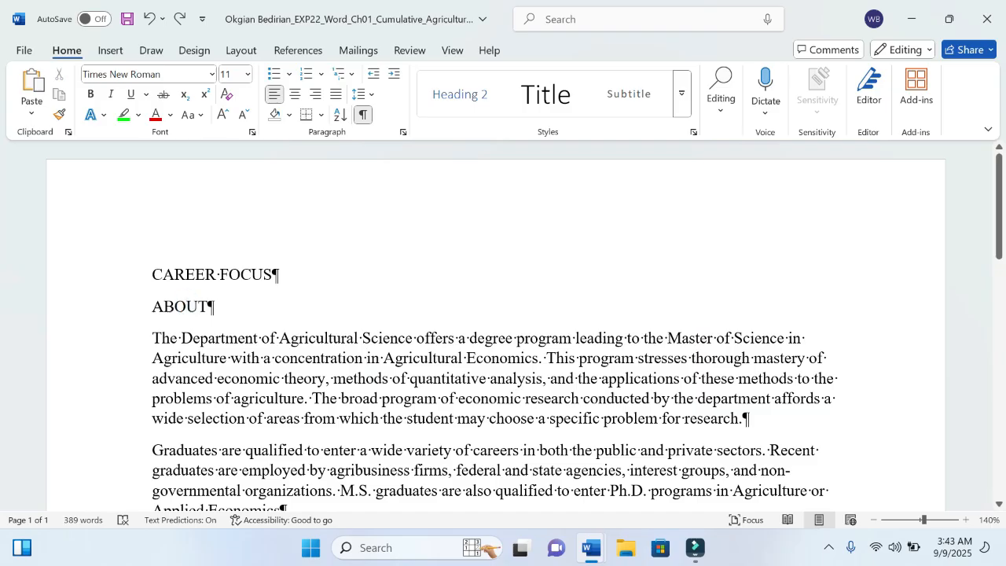
click(685, 111)
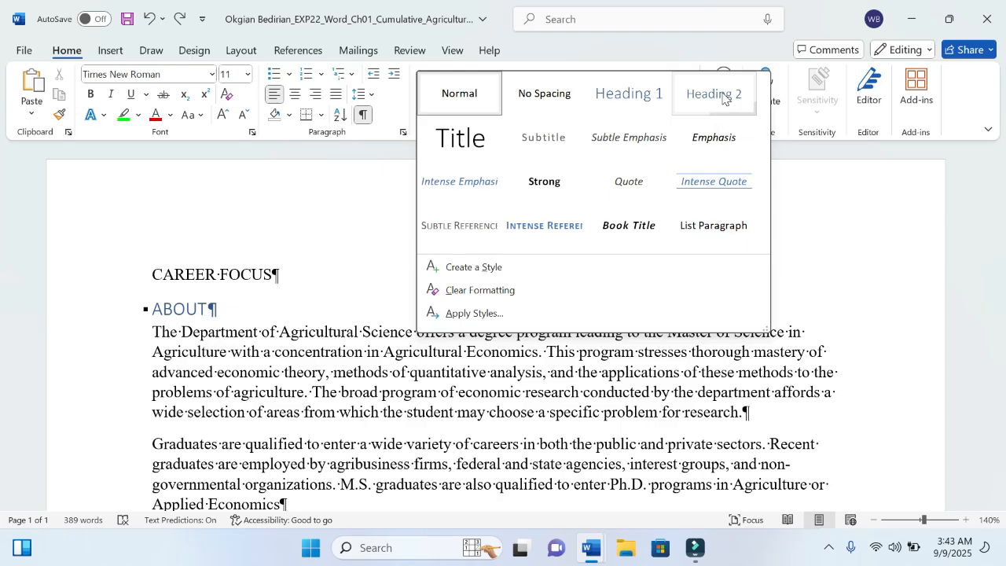
click(722, 95)
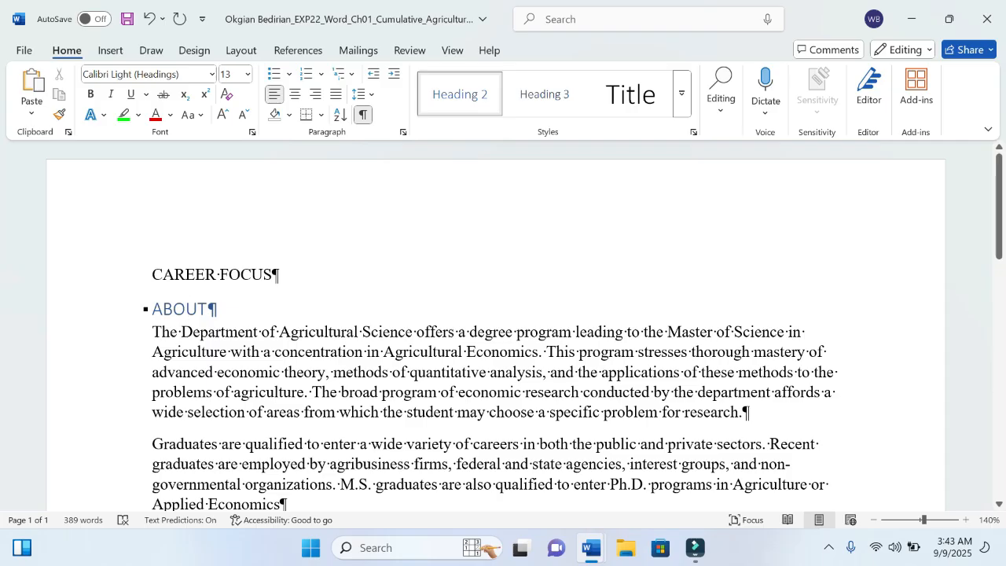
Highlight "headings RESEARCH and CAREERS" in yellow in step 3 of the instructions document
mouse_move(591, 548)
click(503, 464)
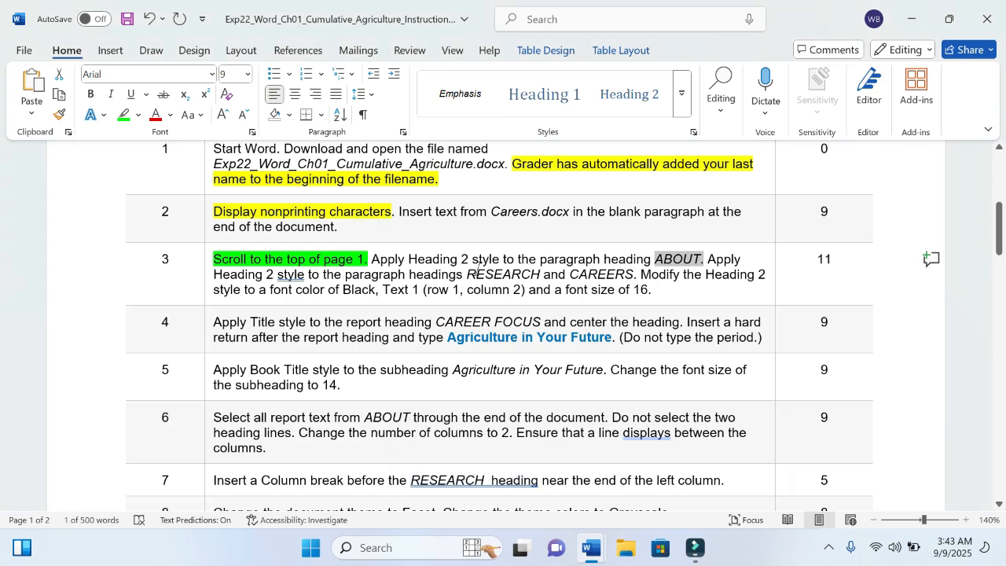
drag(408, 274, 613, 283)
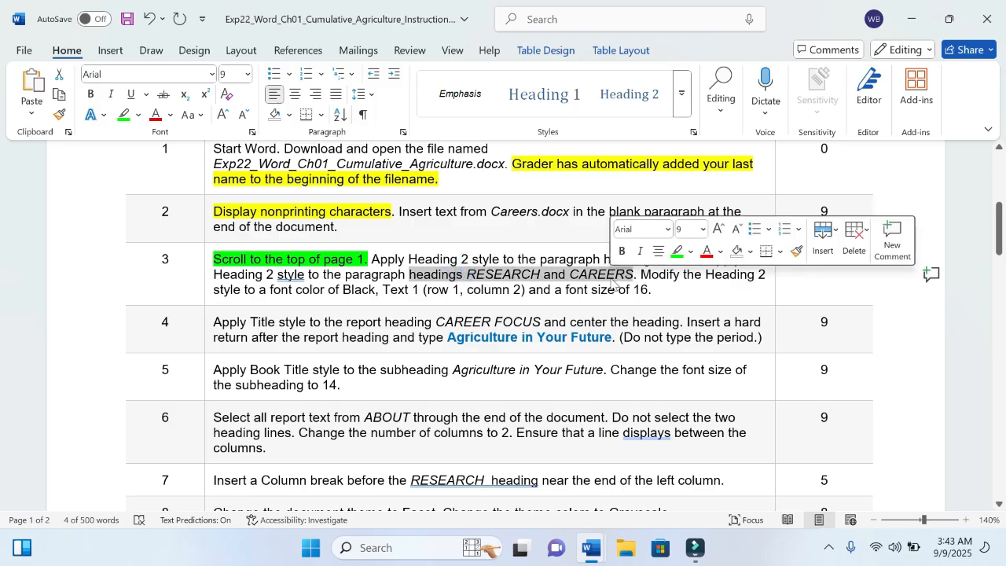
click(695, 252)
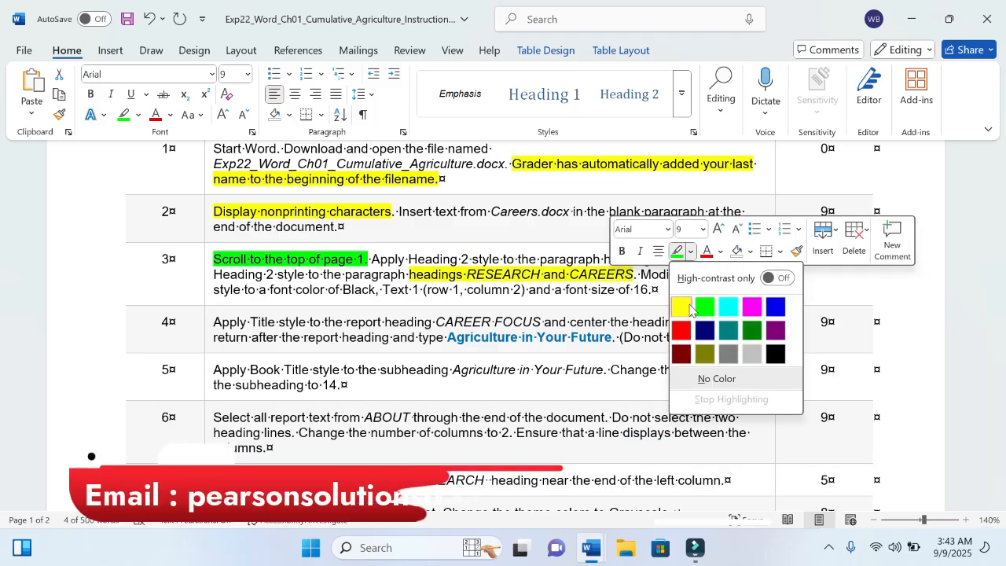
click(680, 307)
click(528, 289)
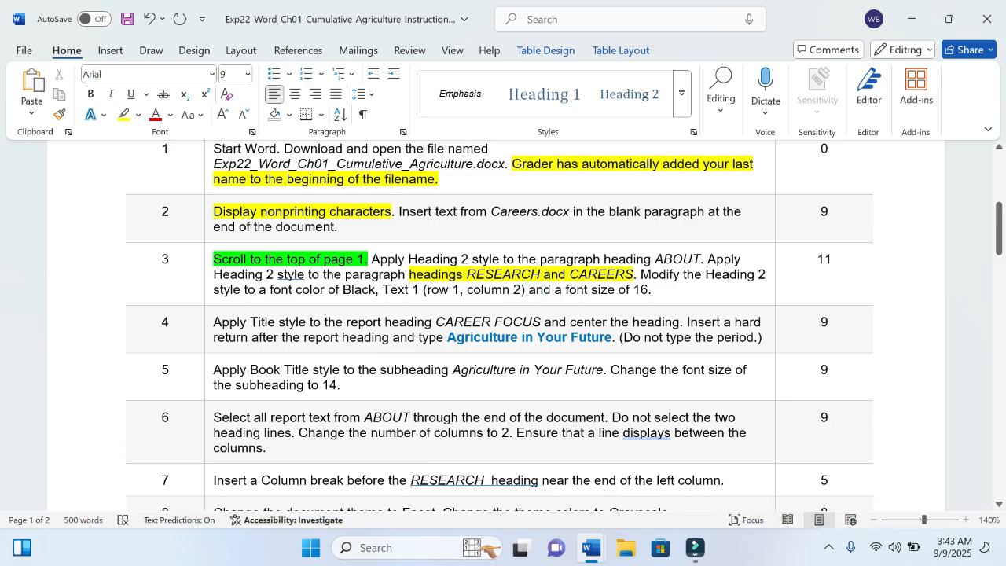
Switch to the working document and apply the Heading 2 style to the RESEARCH paragraph heading
mouse_move(591, 548)
click(682, 467)
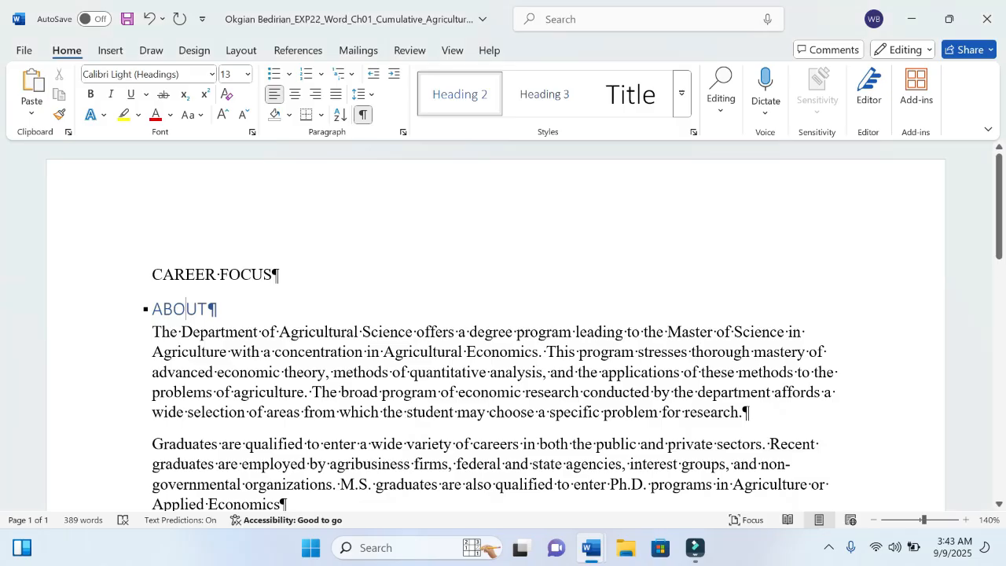
scroll(498, 325, down, 5)
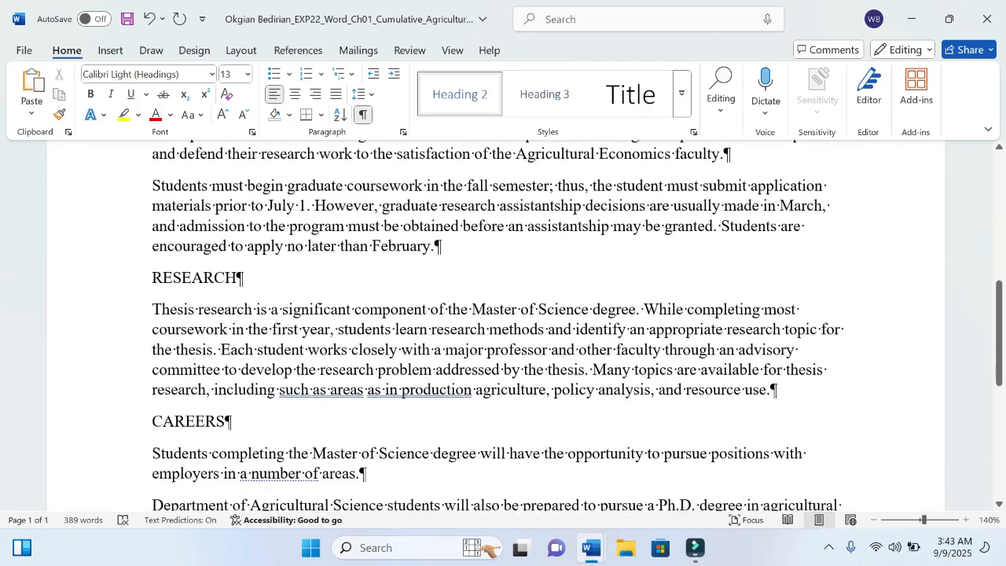
click(171, 275)
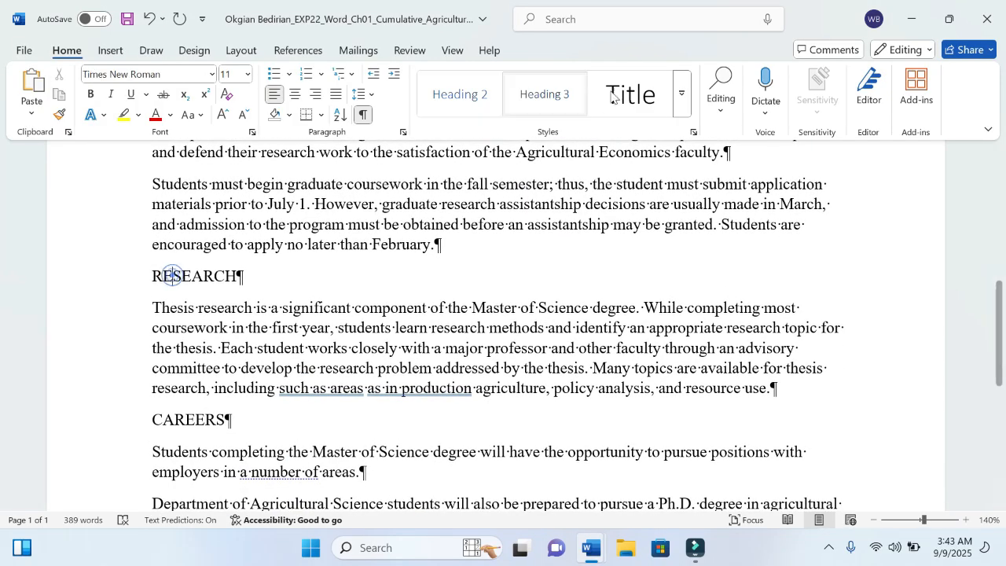
click(683, 93)
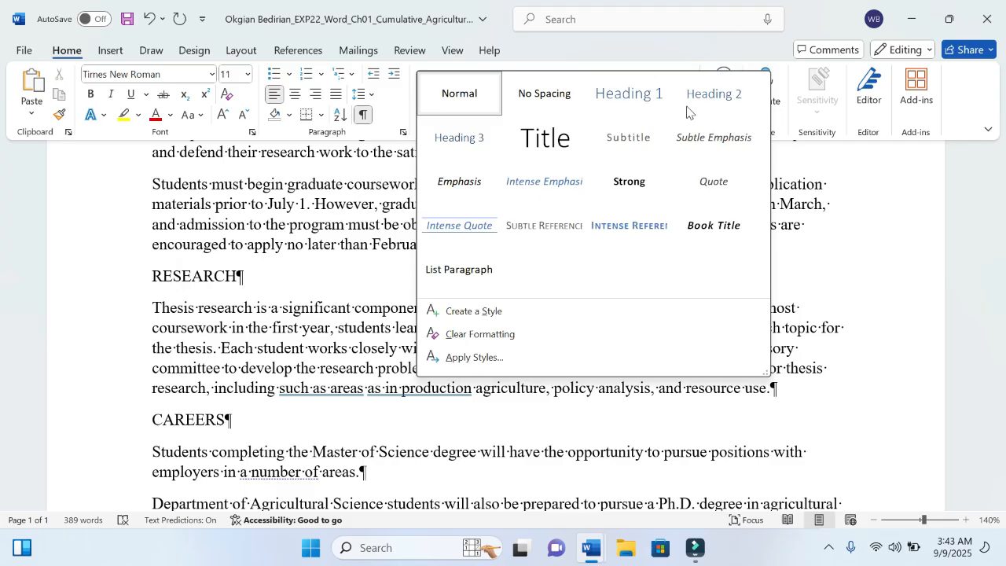
click(726, 94)
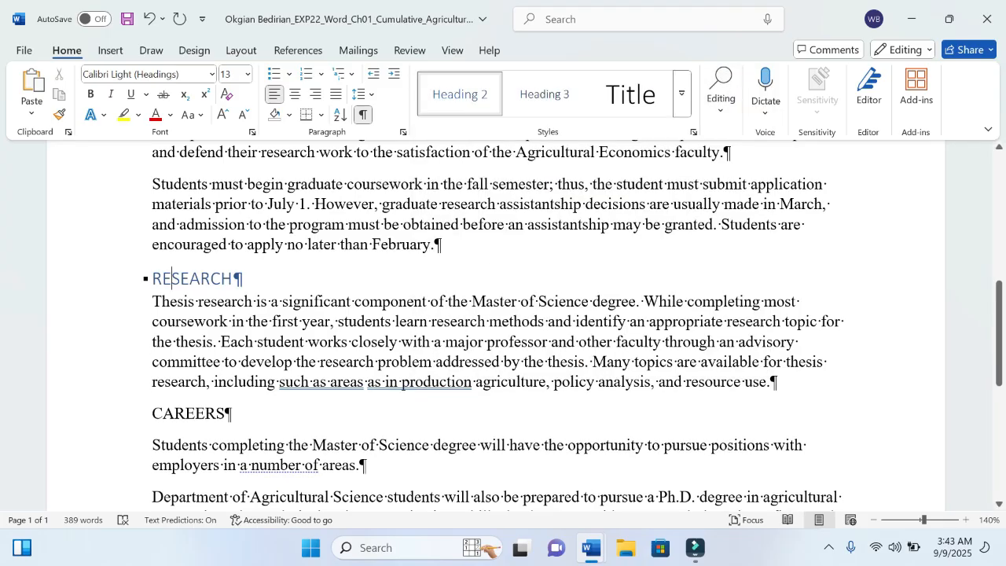
Apply the Heading 2 style to the CAREERS paragraph heading
drag(151, 414, 233, 413)
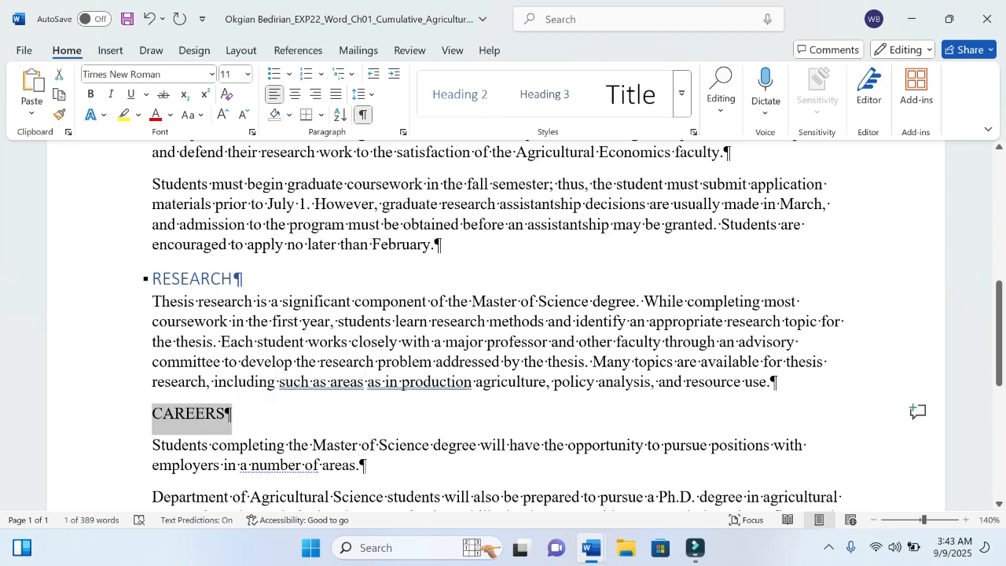
click(681, 93)
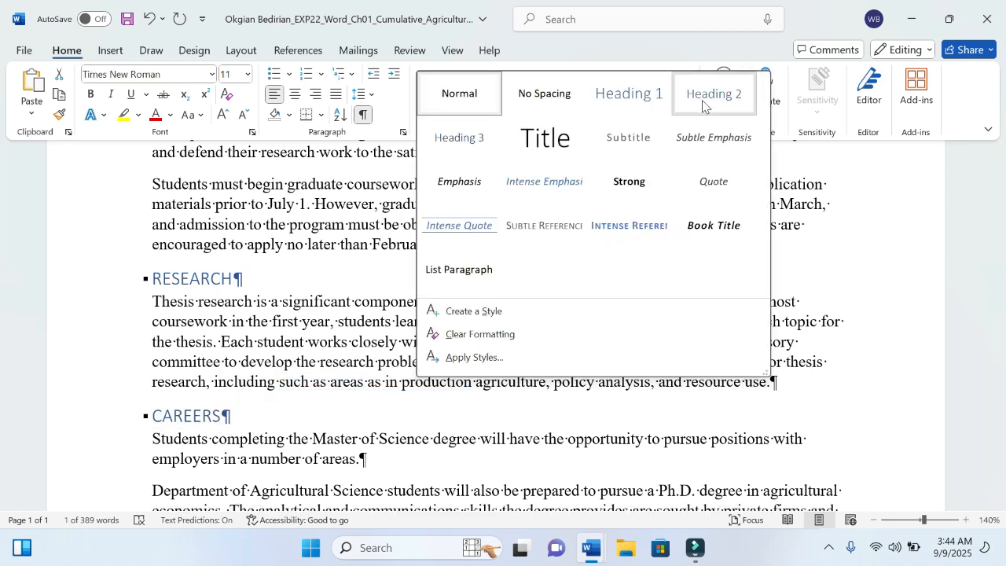
click(702, 100)
Highlight "Modify the Heading 2" in yellow in step 3 of the instructions document
mouse_move(585, 557)
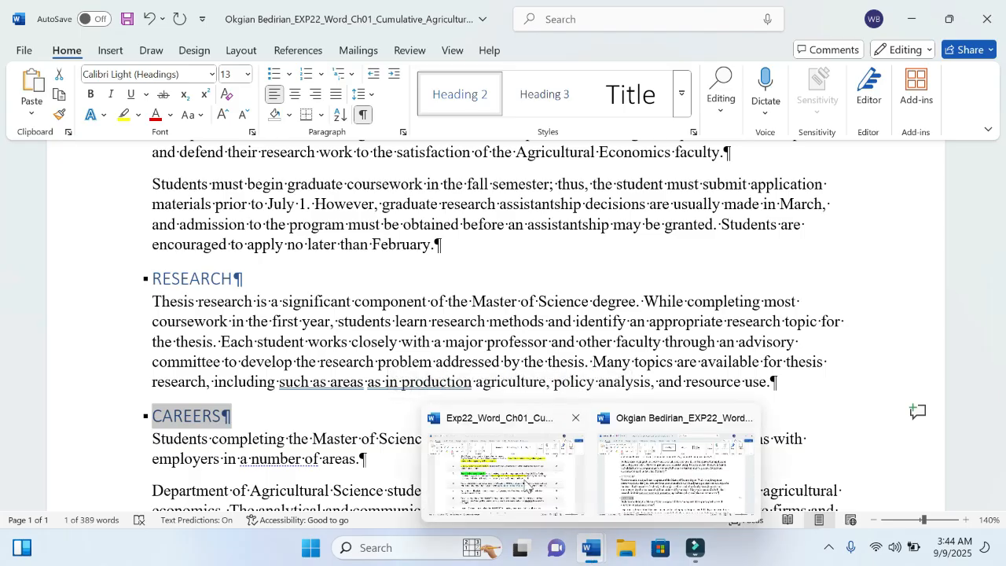
click(502, 472)
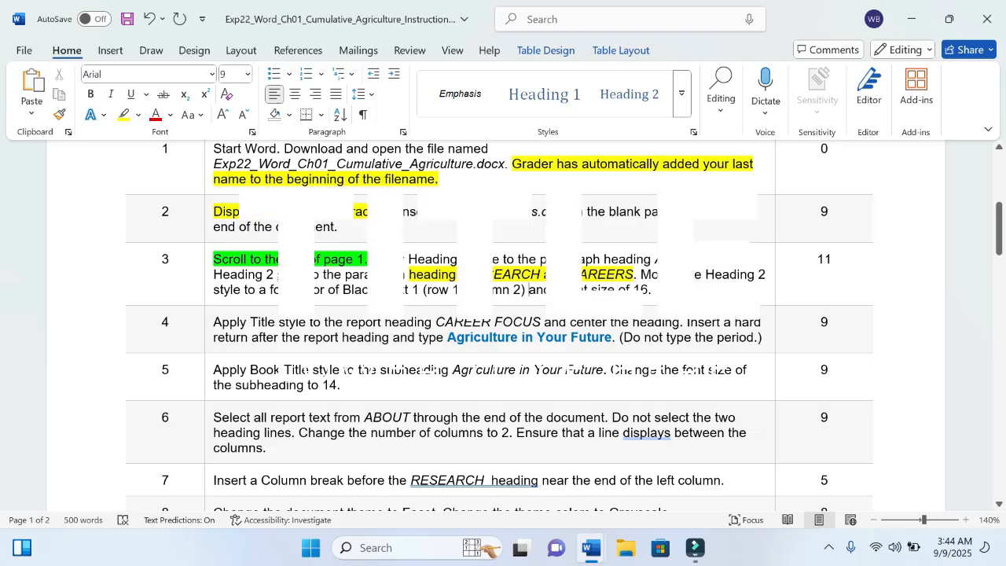
drag(640, 274, 768, 274)
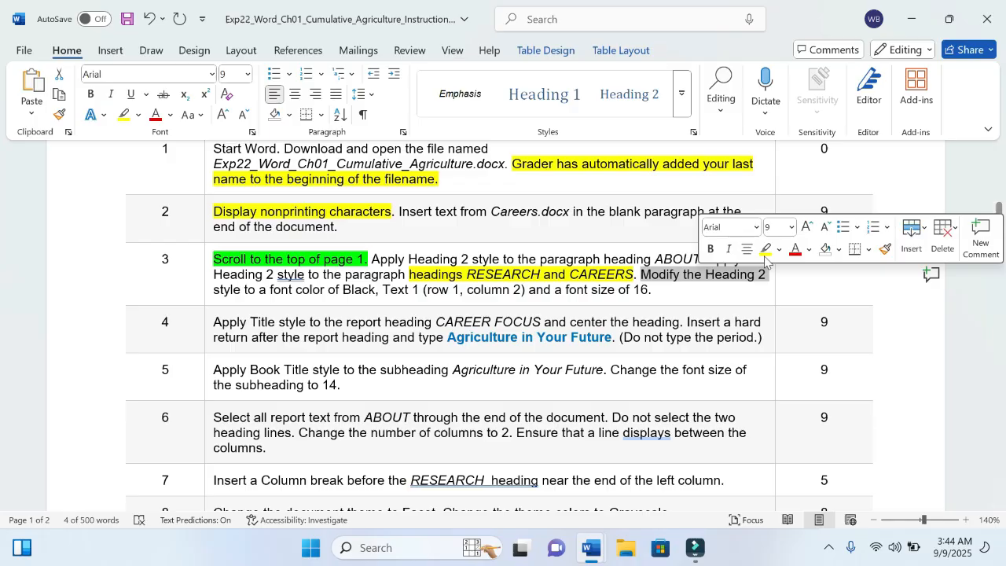
click(765, 249)
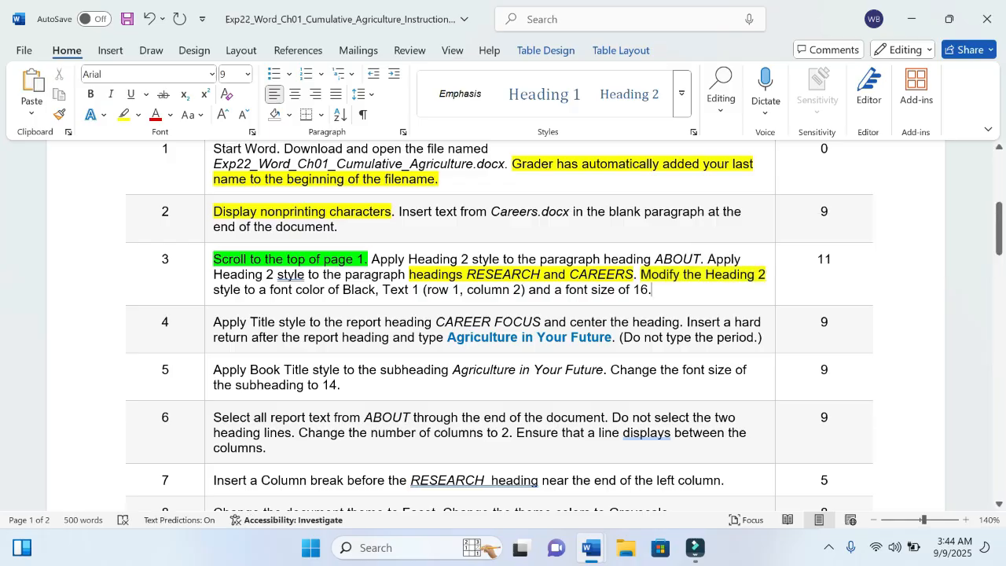
scroll(503, 326, down, 3)
Modify the Heading 2 style in the working document to use the theme font color Black, Text 1, checking the instructions for the color
mouse_move(586, 558)
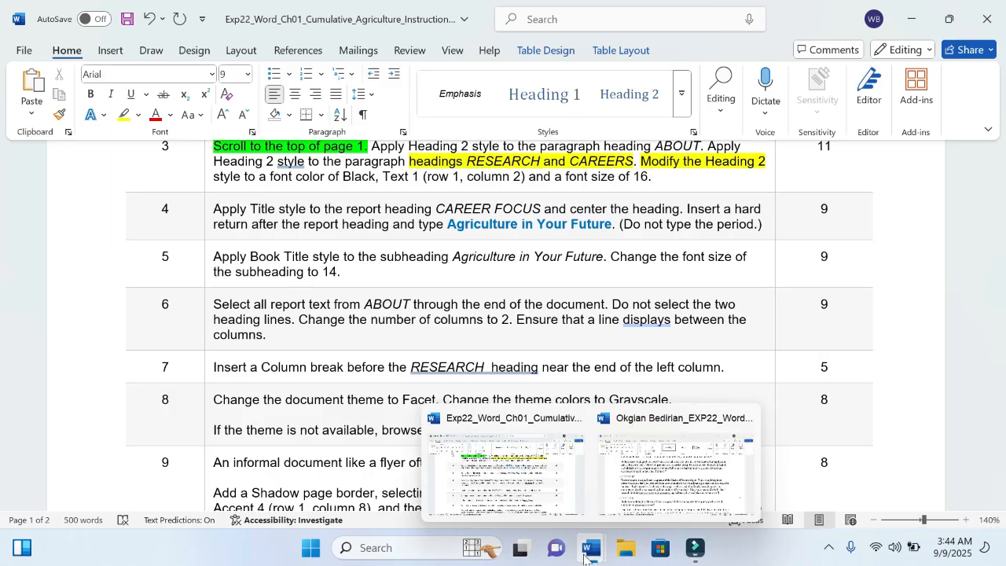
click(676, 468)
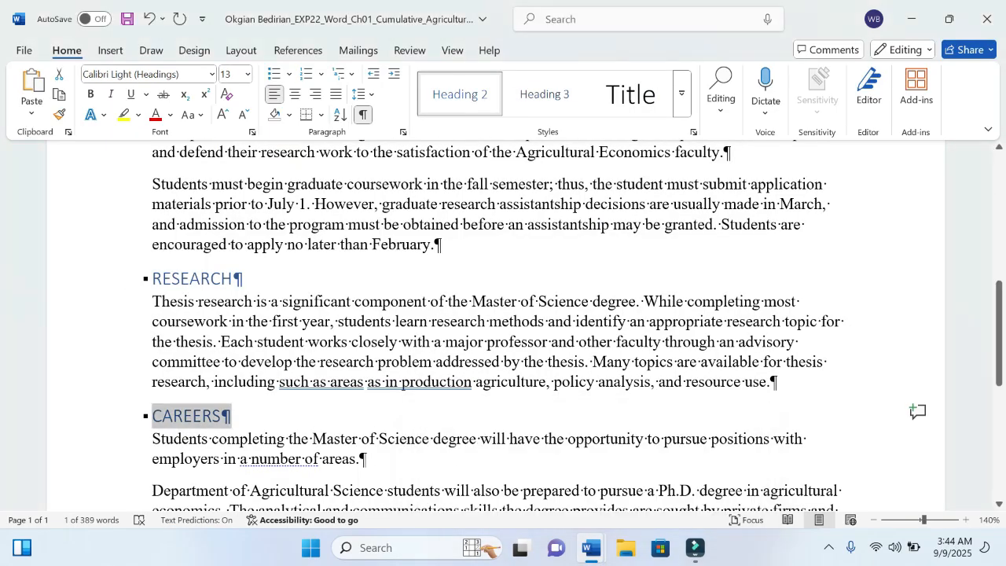
click(472, 94)
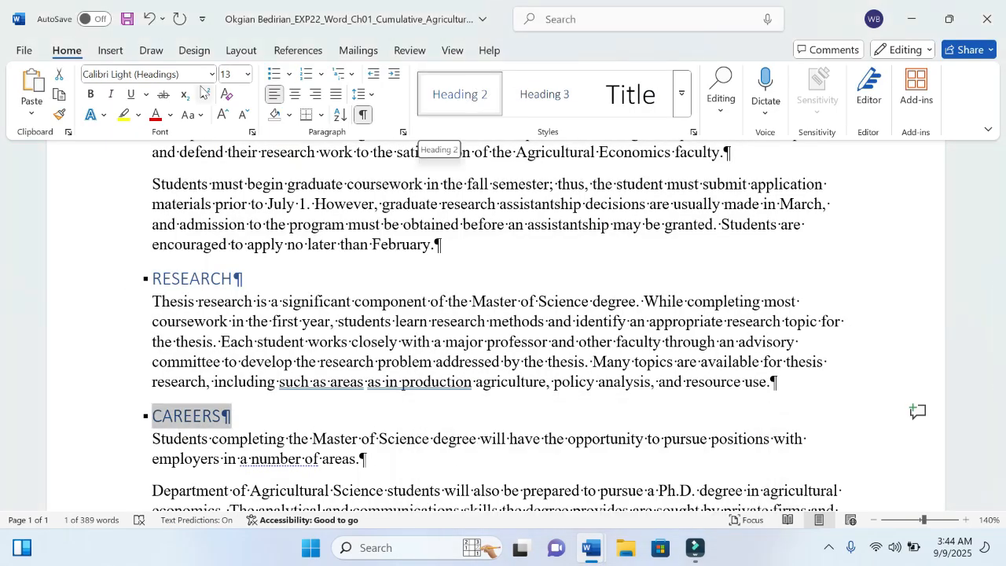
right_click(469, 99)
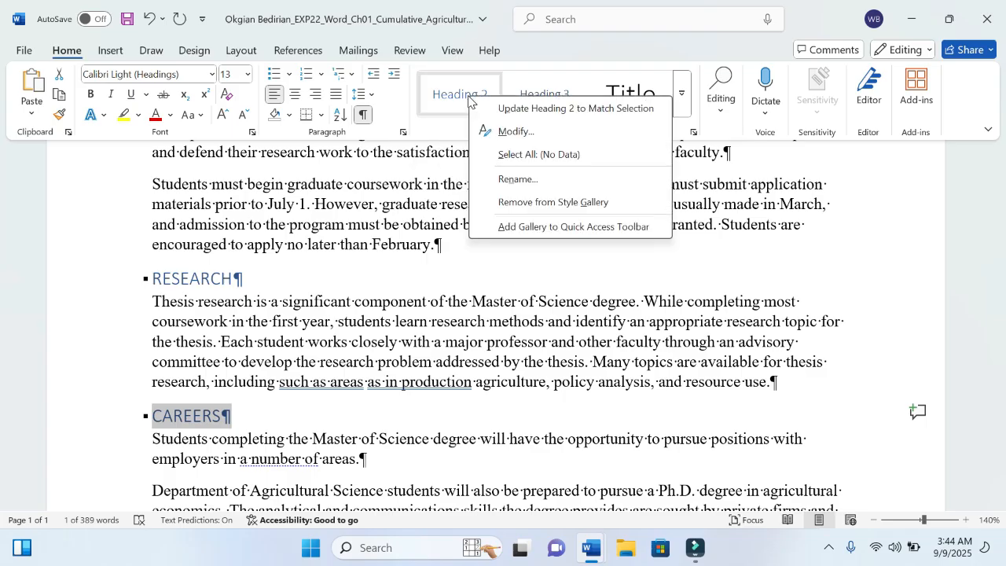
click(534, 134)
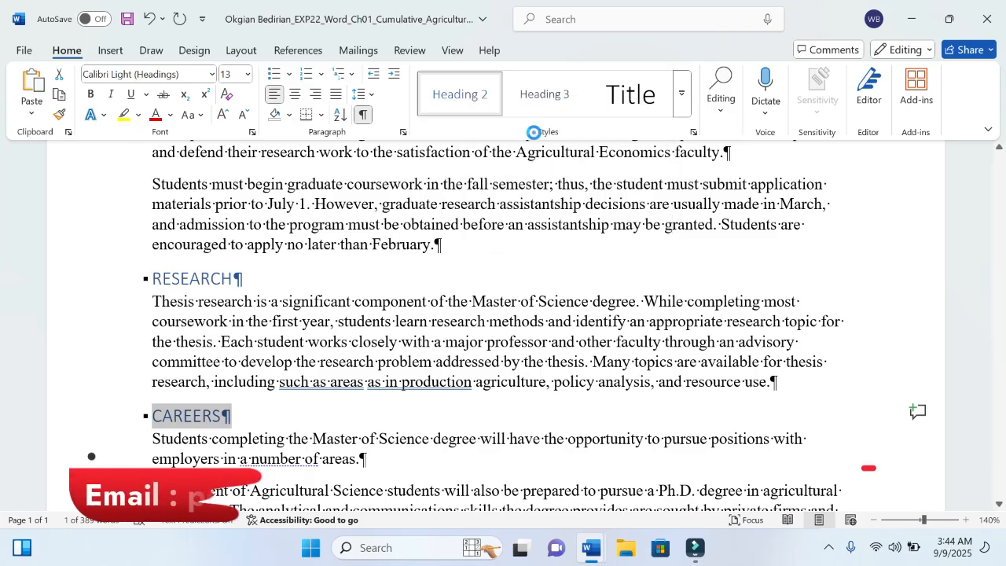
mouse_move(591, 547)
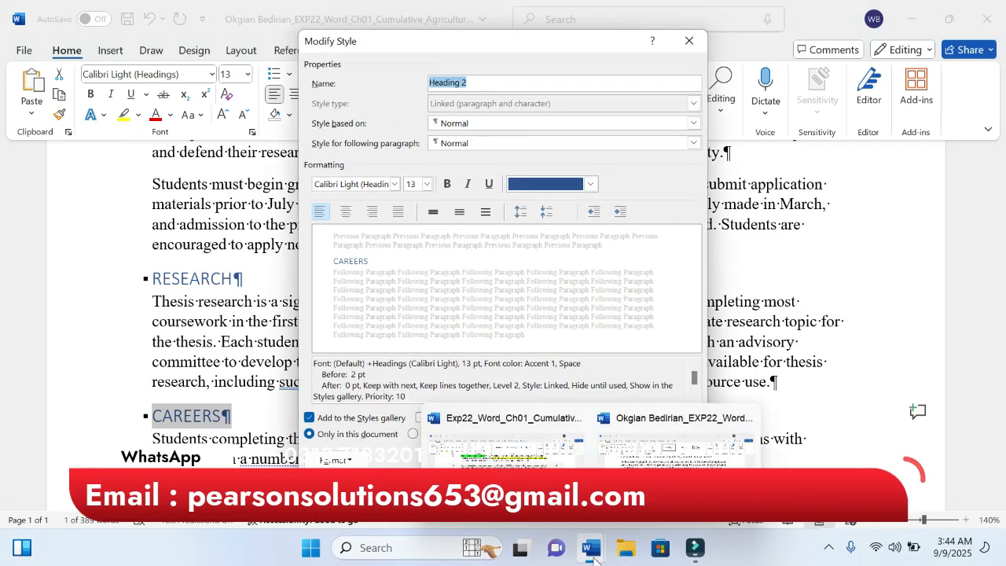
click(503, 444)
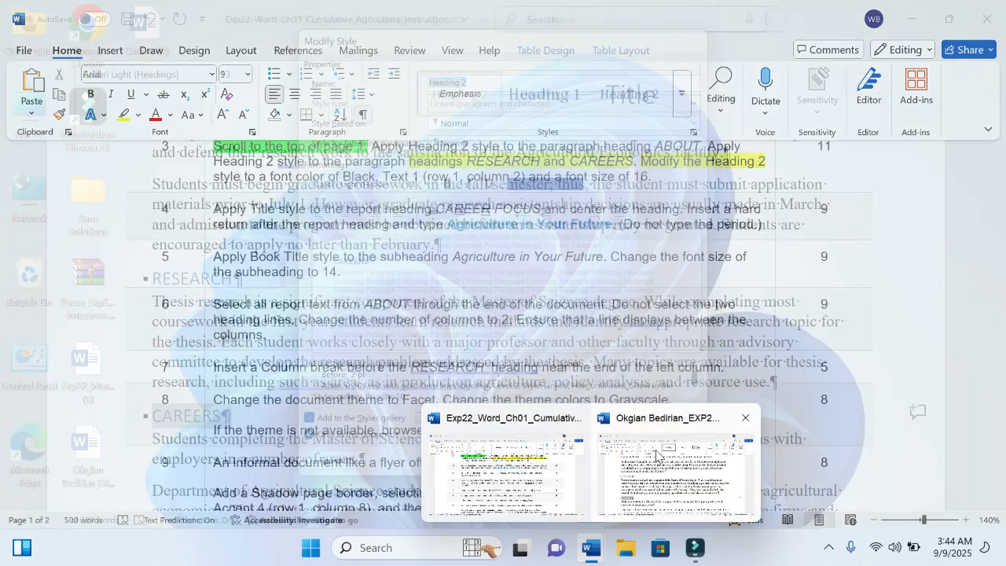
click(664, 464)
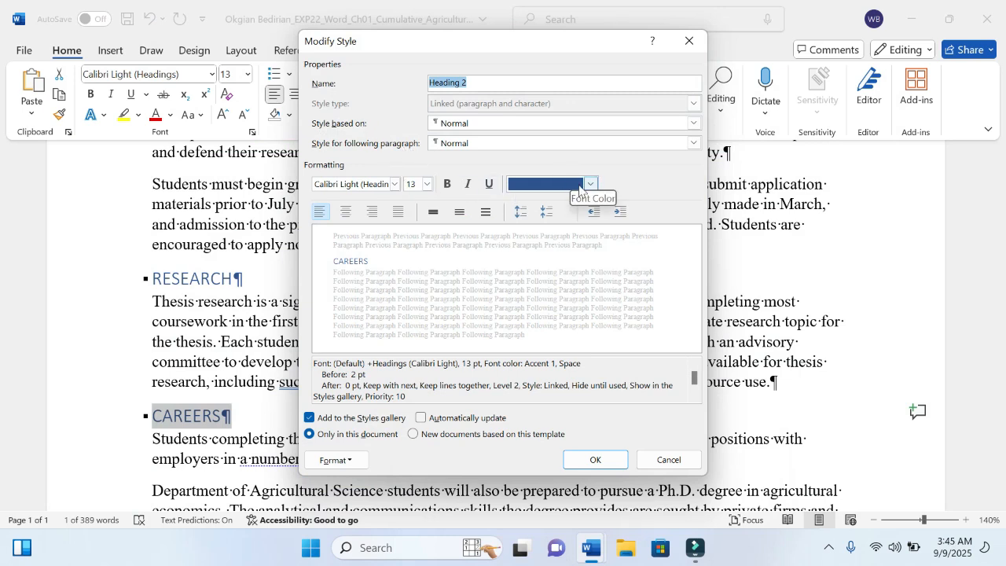
click(591, 184)
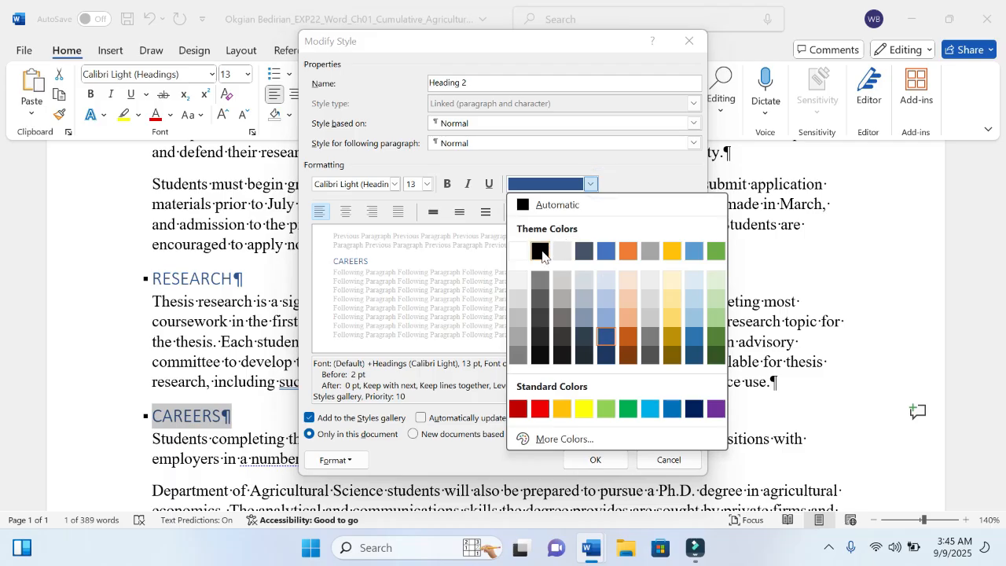
click(540, 252)
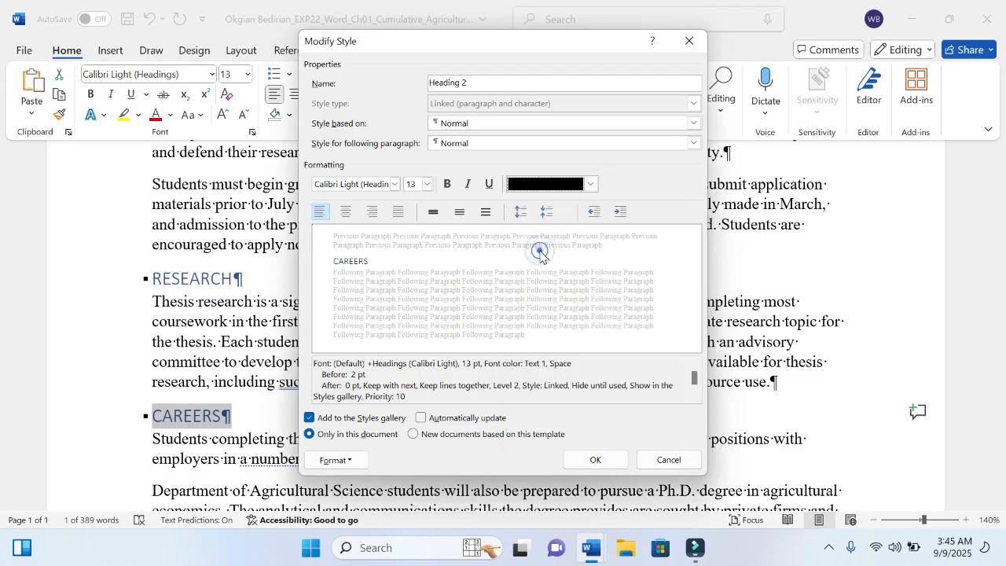
Set the Heading 2 style's font size to 16 and accept the style modification
mouse_move(591, 548)
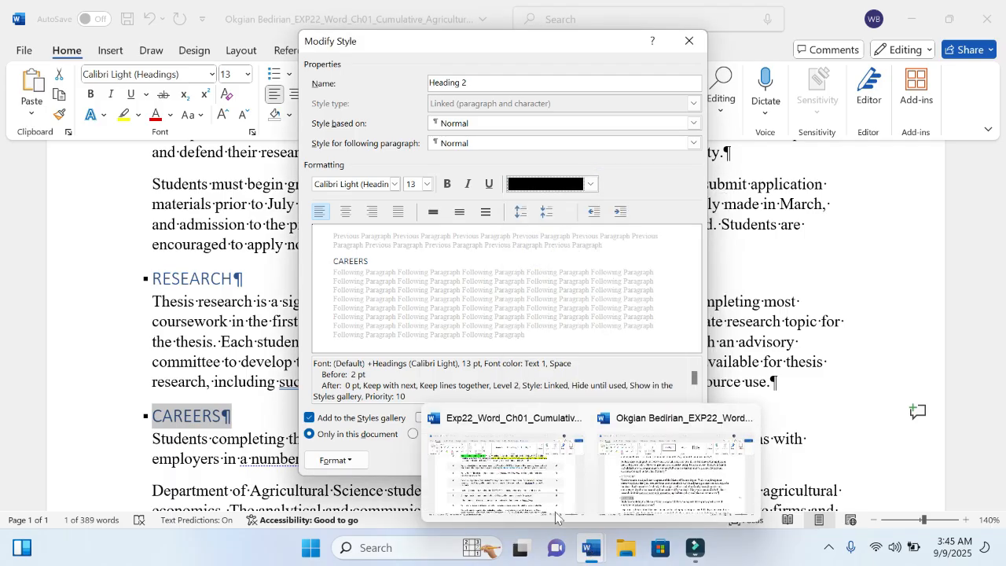
mouse_move(516, 479)
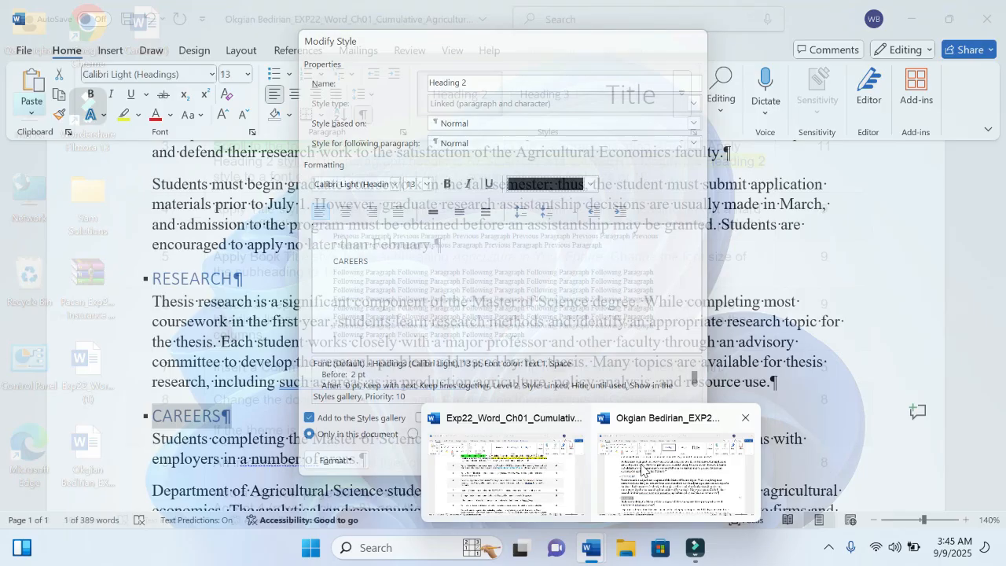
click(642, 470)
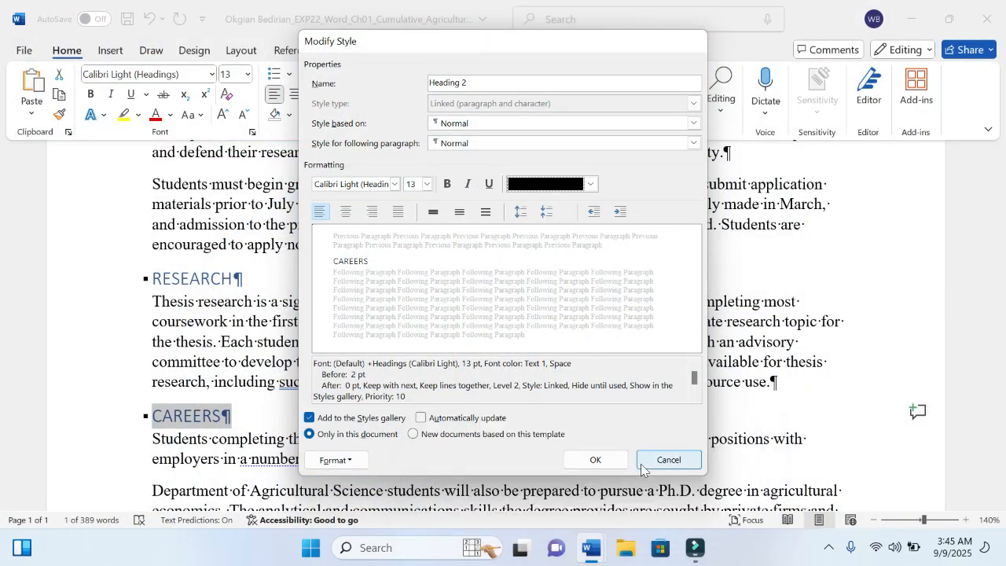
click(426, 184)
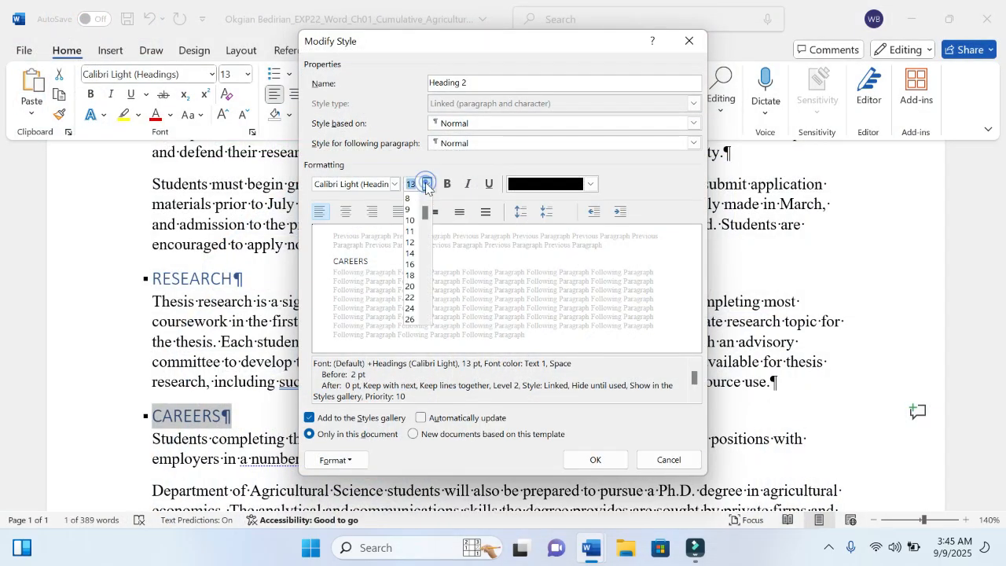
click(409, 264)
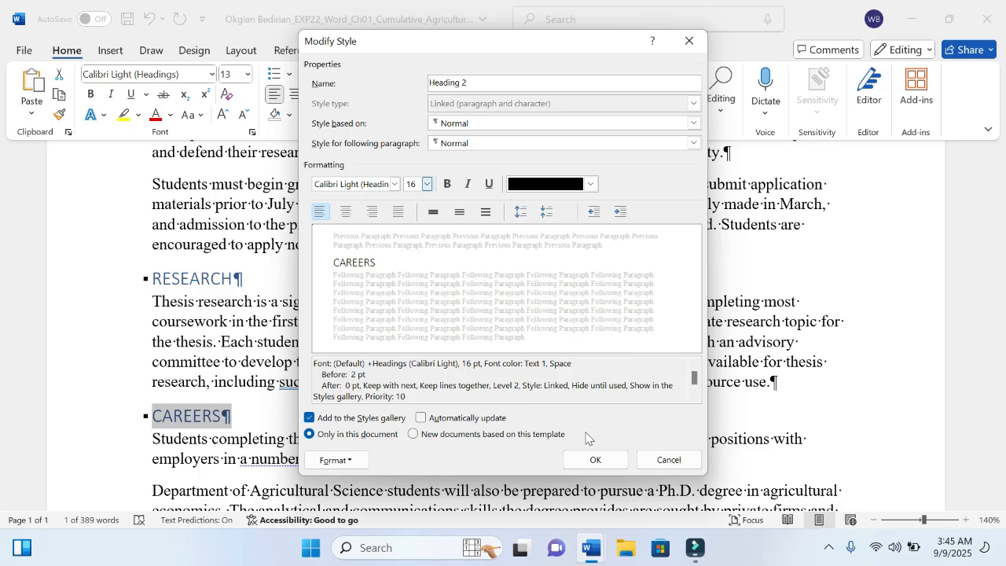
click(595, 467)
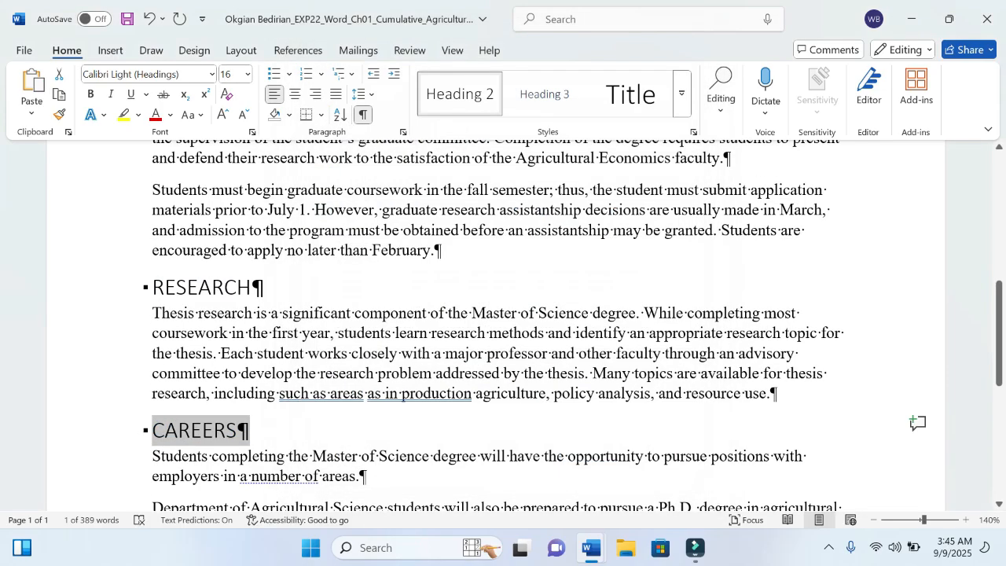
Check the font color and size of the CAREERS, RESEARCH and ABOUT headings, and return to the instructions document
click(202, 430)
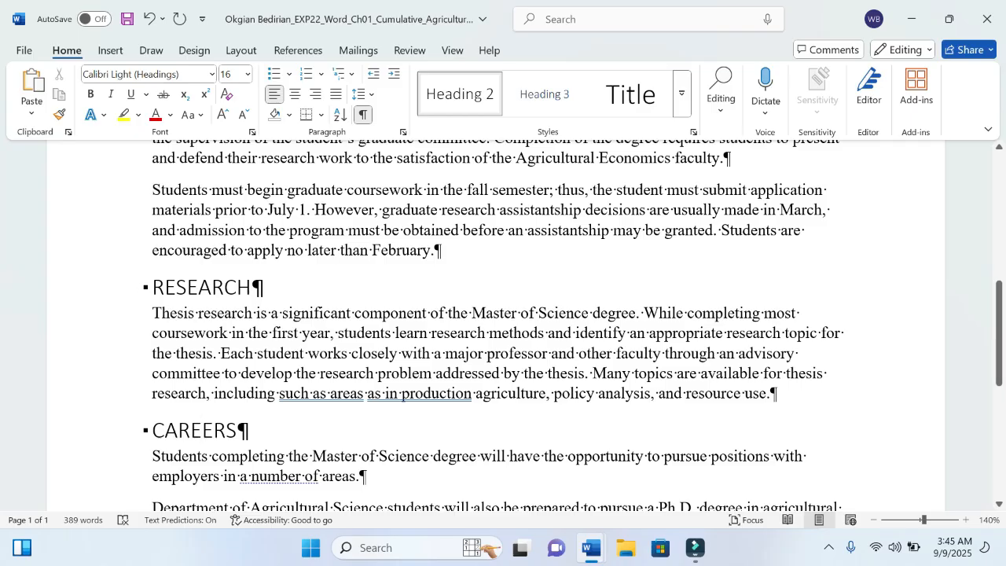
scroll(503, 326, up, 3)
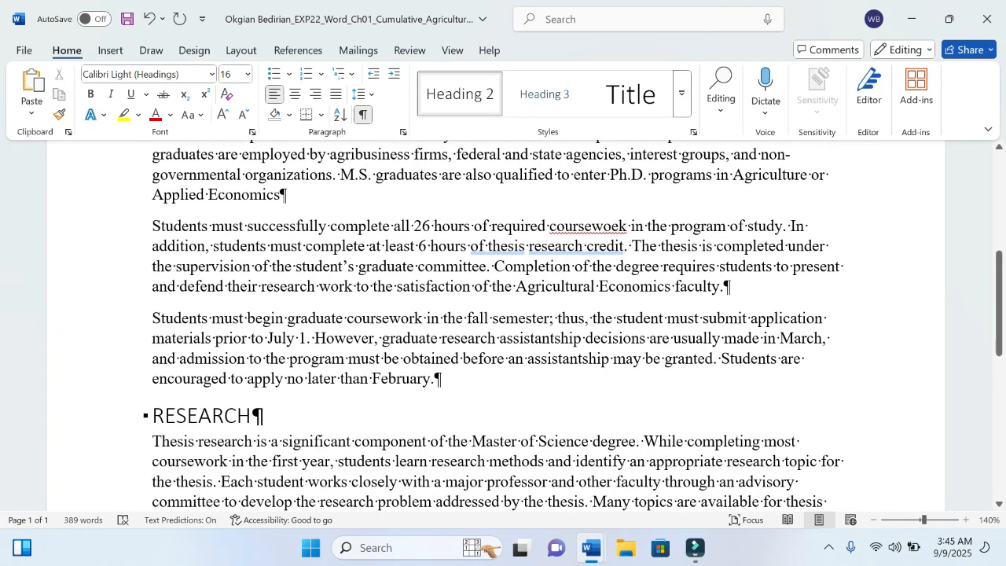
scroll(217, 317, down, 2)
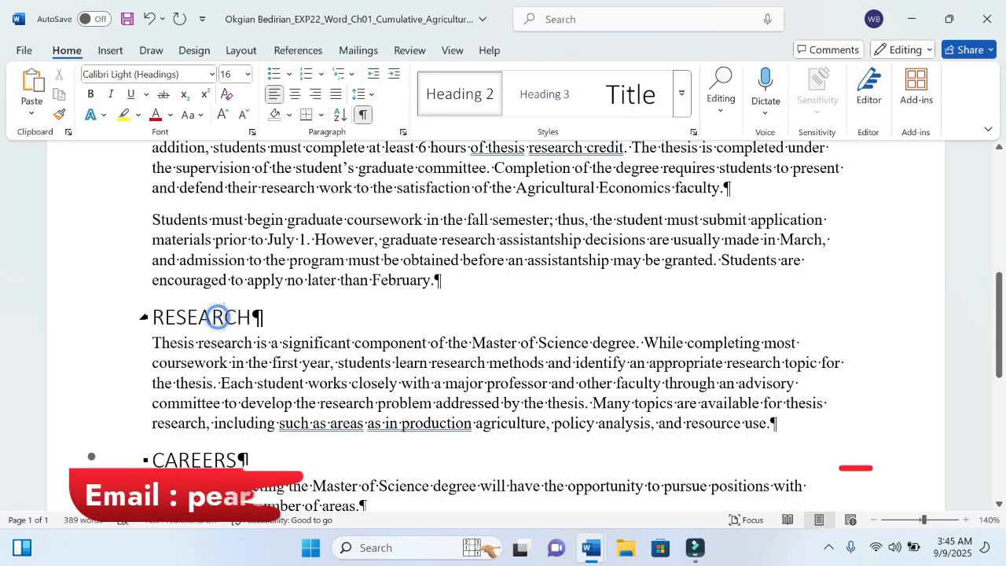
click(191, 313)
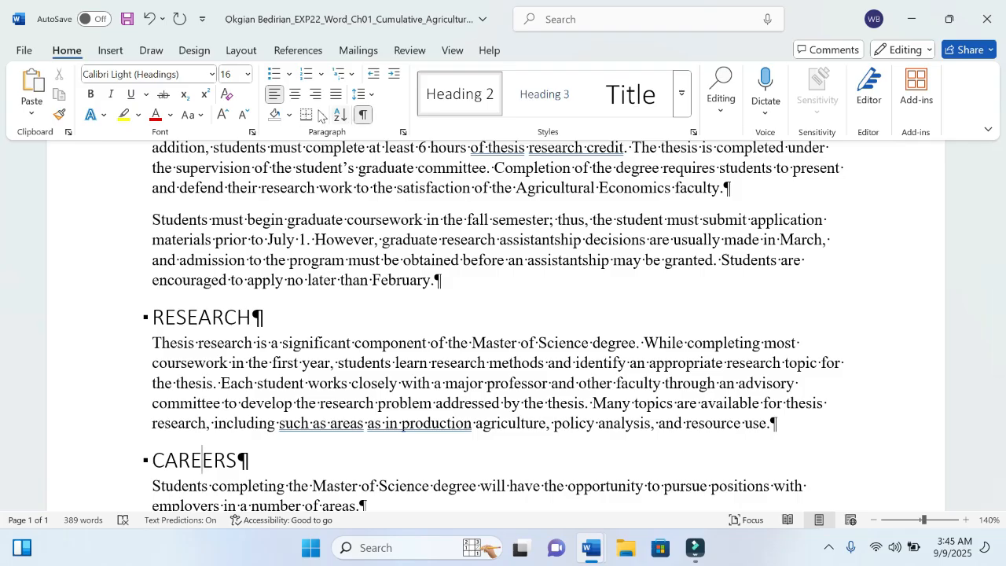
click(169, 116)
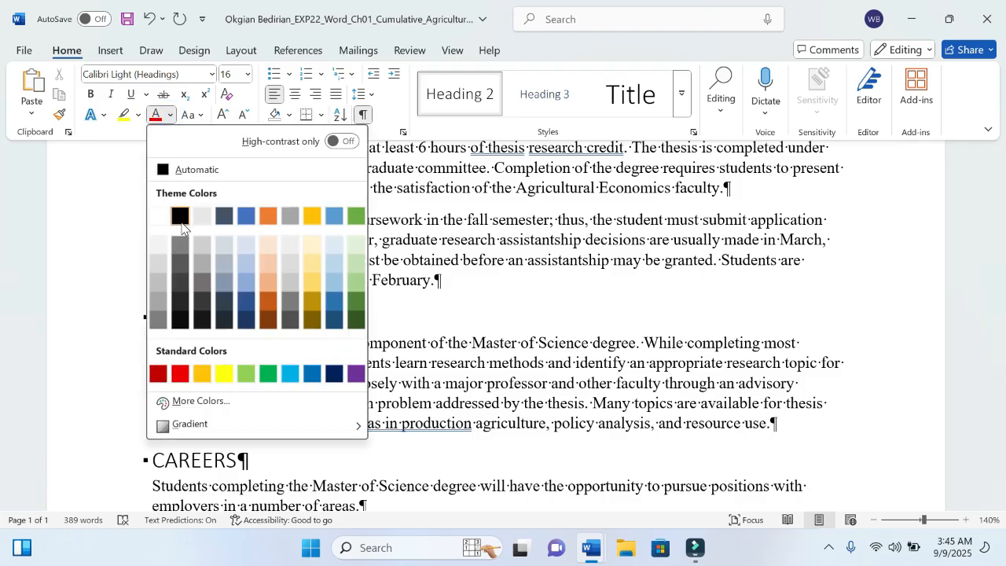
click(404, 218)
scroll(404, 218, up, 3)
scroll(404, 218, up, 7)
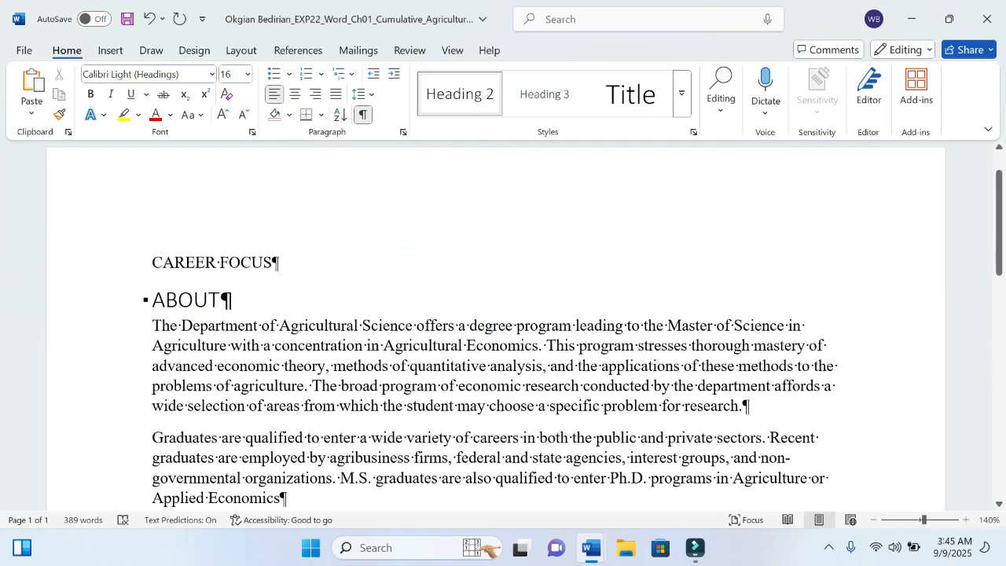
scroll(194, 299, down, 8)
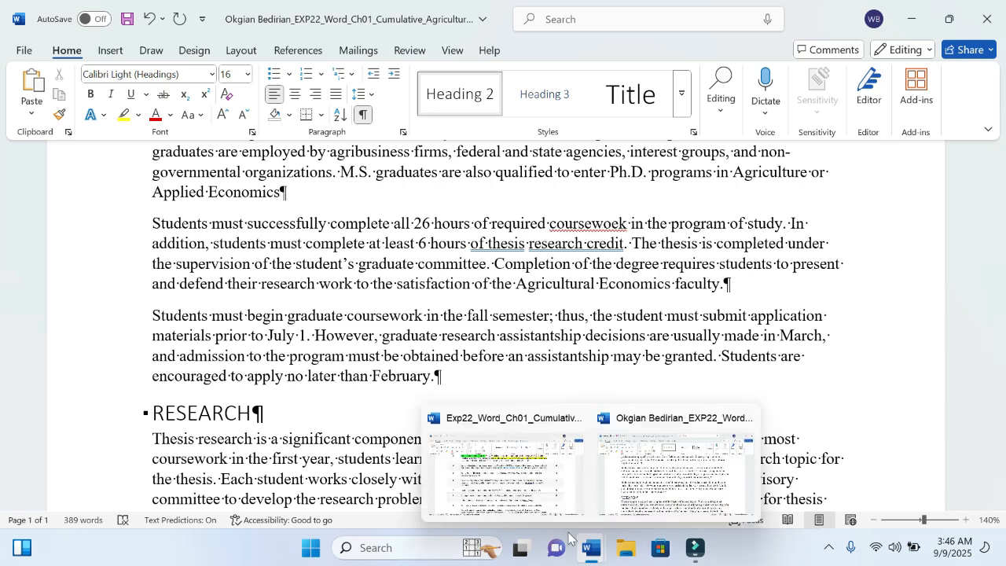
click(511, 480)
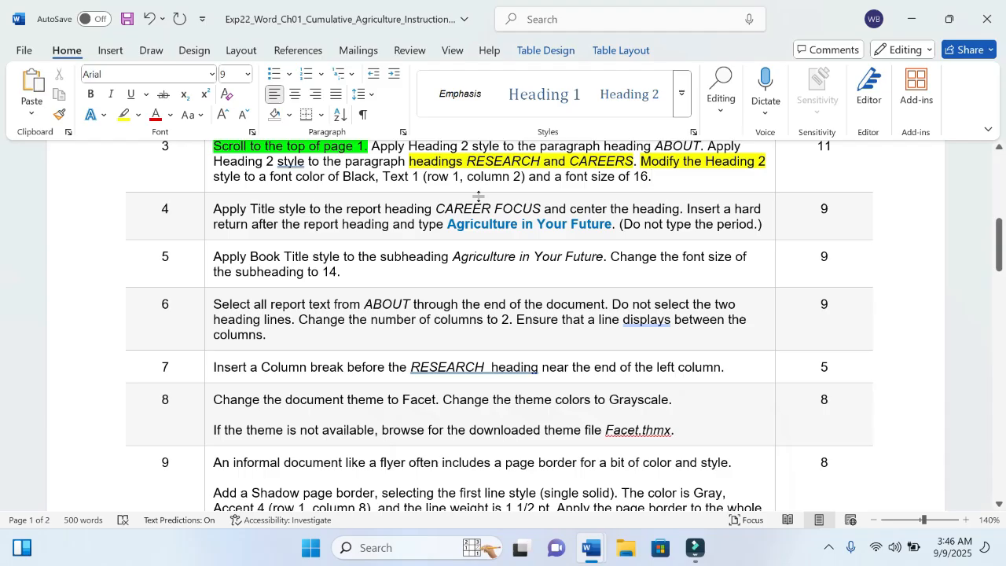
Highlight "CAREER FOCUS" in yellow in step 4 of the instructions document
scroll(409, 186, up, 2)
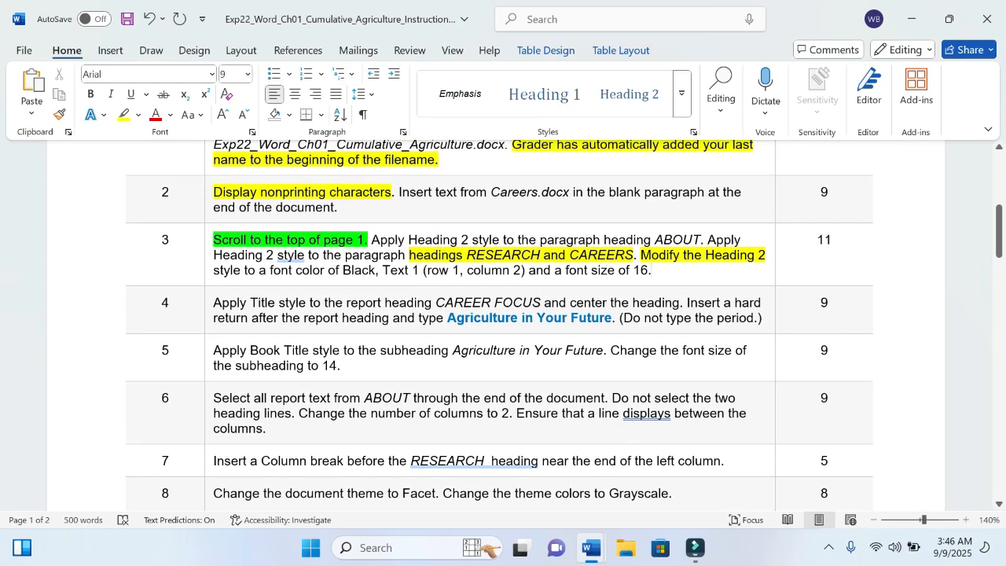
scroll(503, 325, down, 1)
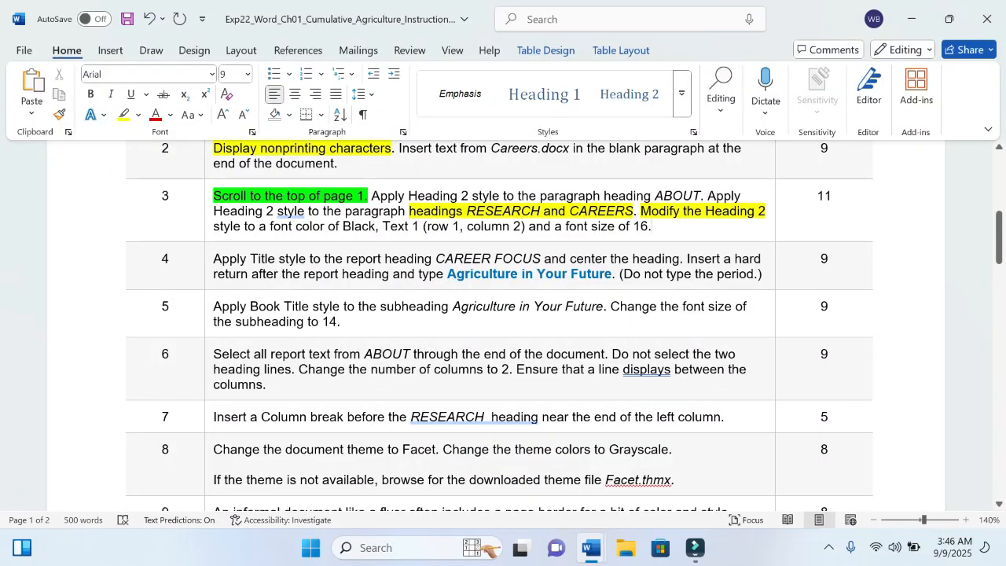
drag(214, 260, 432, 259)
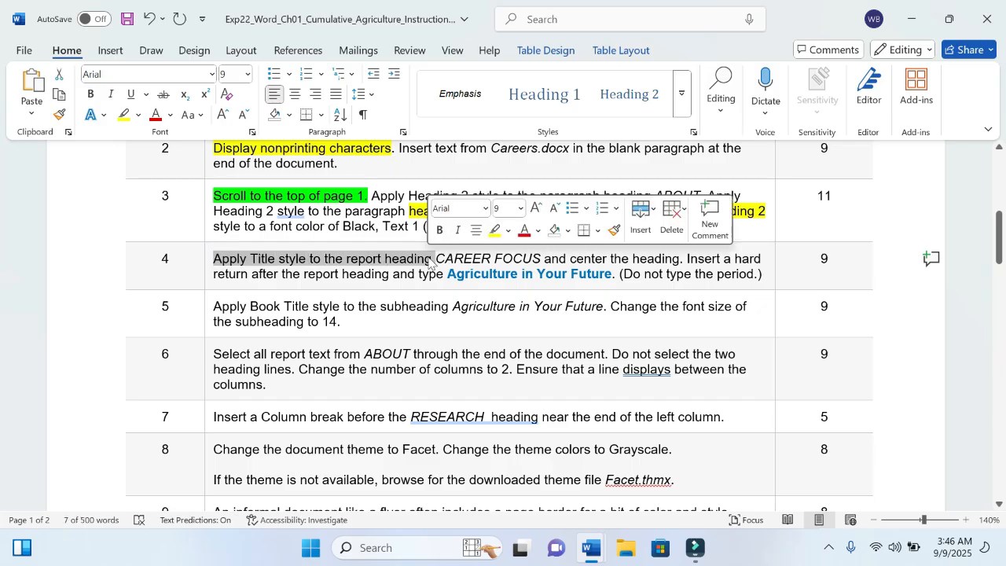
click(430, 260)
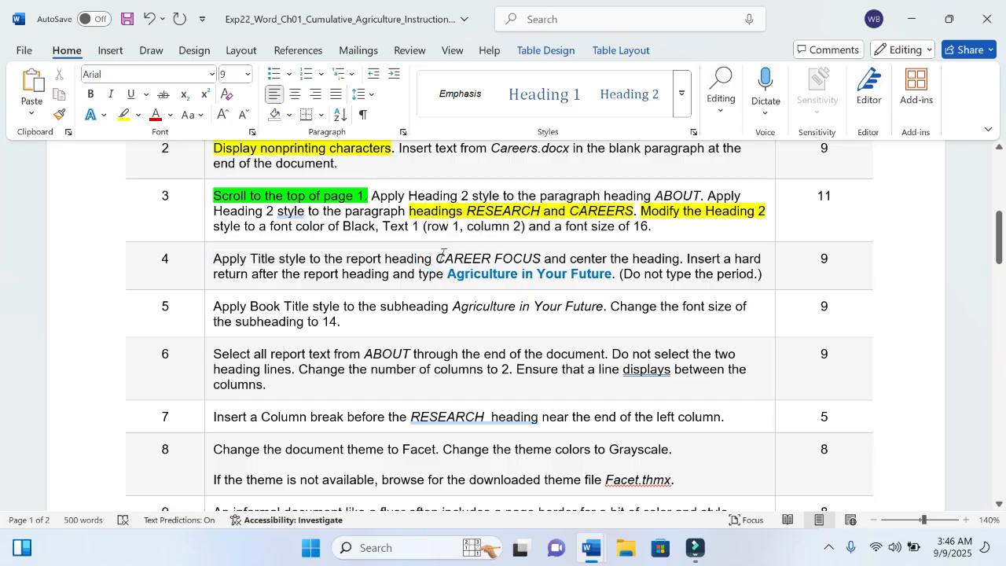
drag(442, 257, 542, 258)
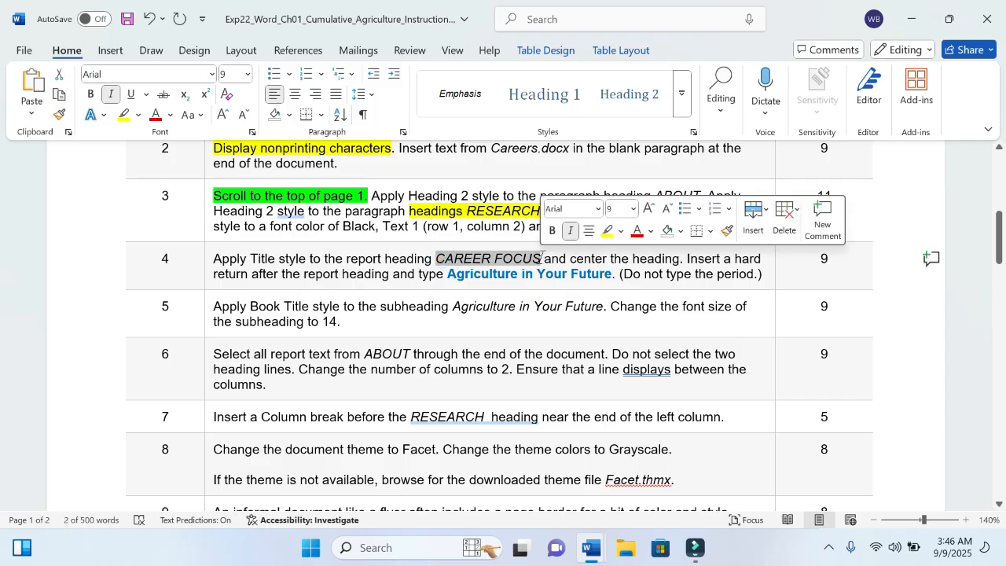
click(607, 231)
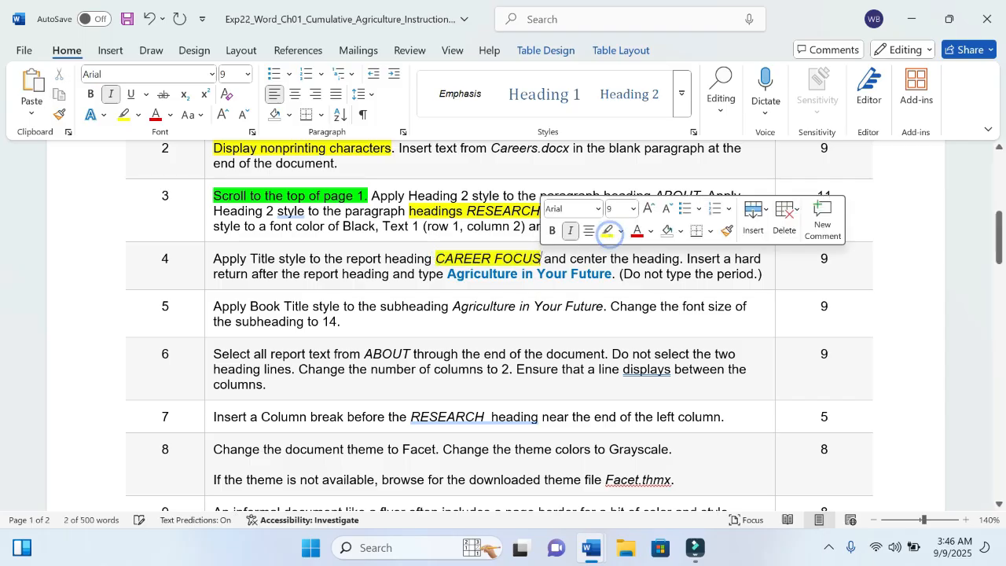
Apply the Title style to the CAREER FOCUS heading at the start of the working document
mouse_move(593, 548)
click(639, 501)
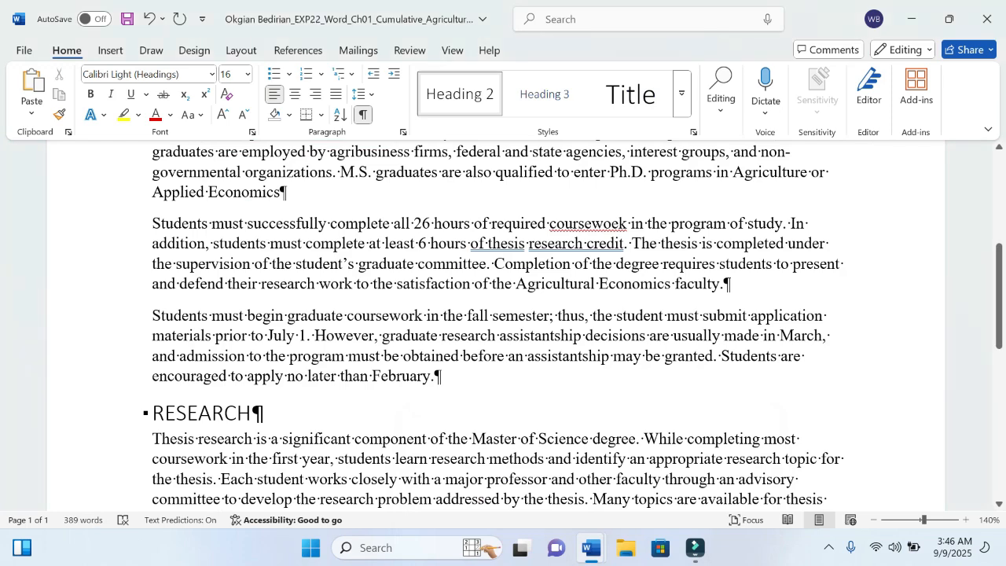
scroll(496, 330, up, 5)
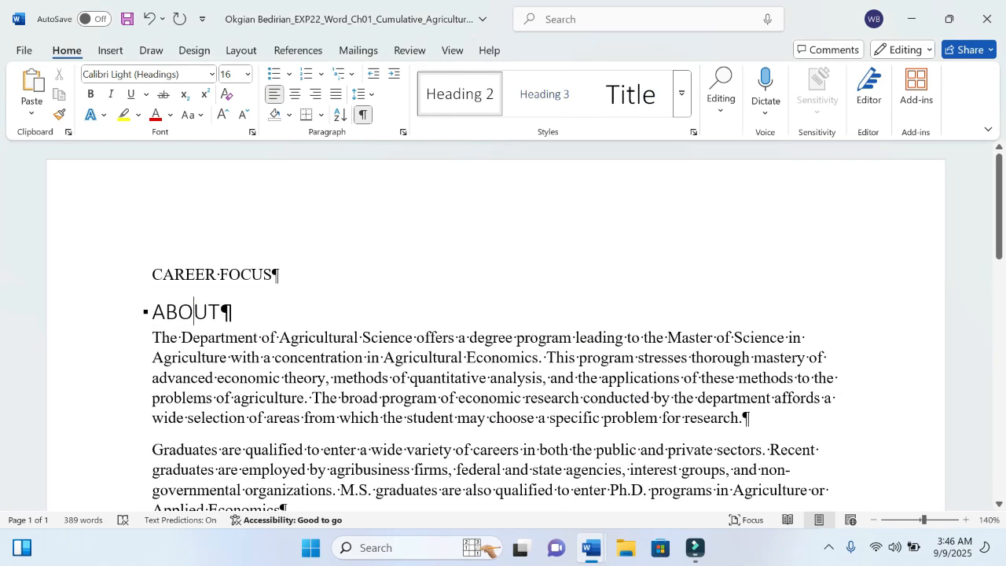
drag(151, 272, 280, 277)
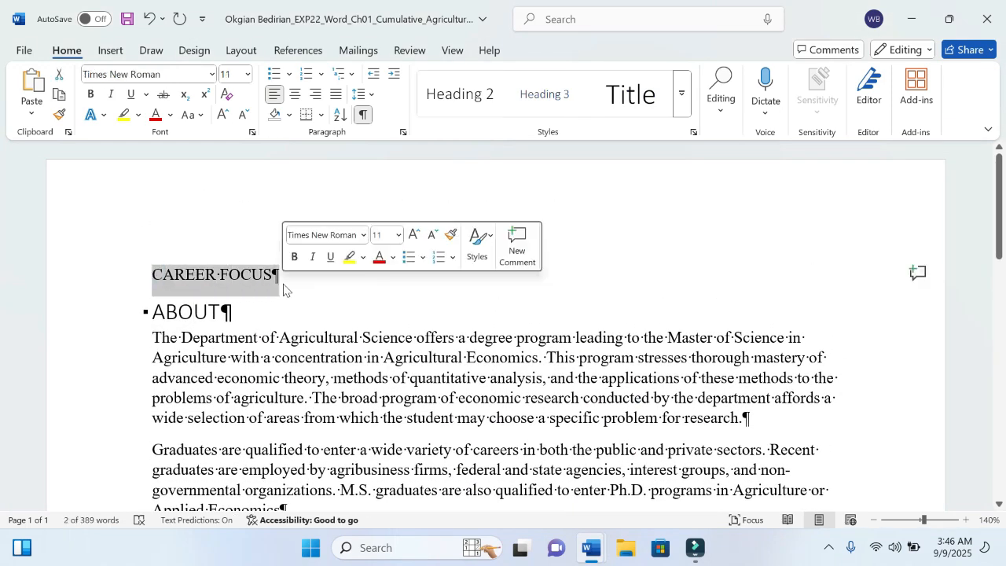
mouse_move(592, 548)
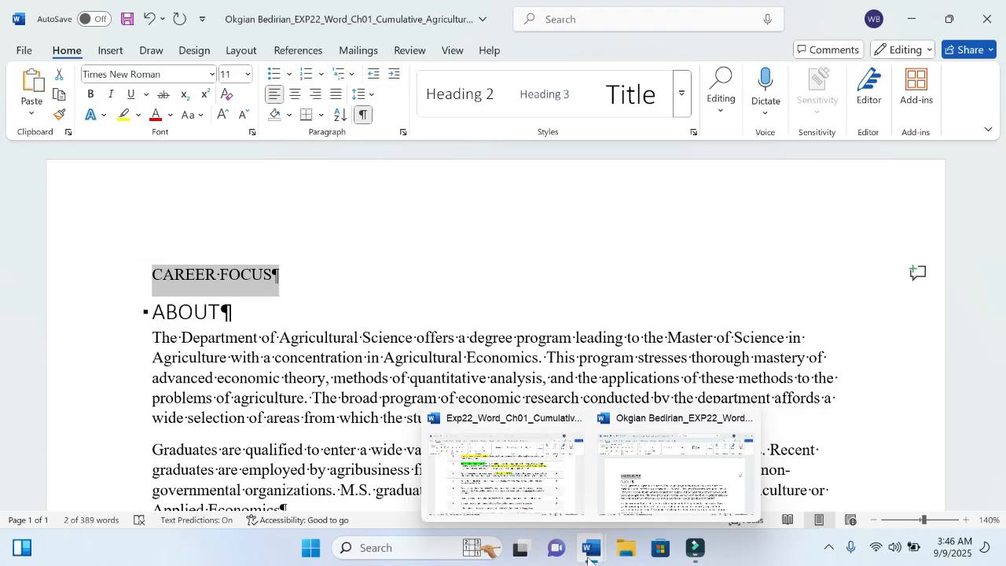
mouse_move(541, 496)
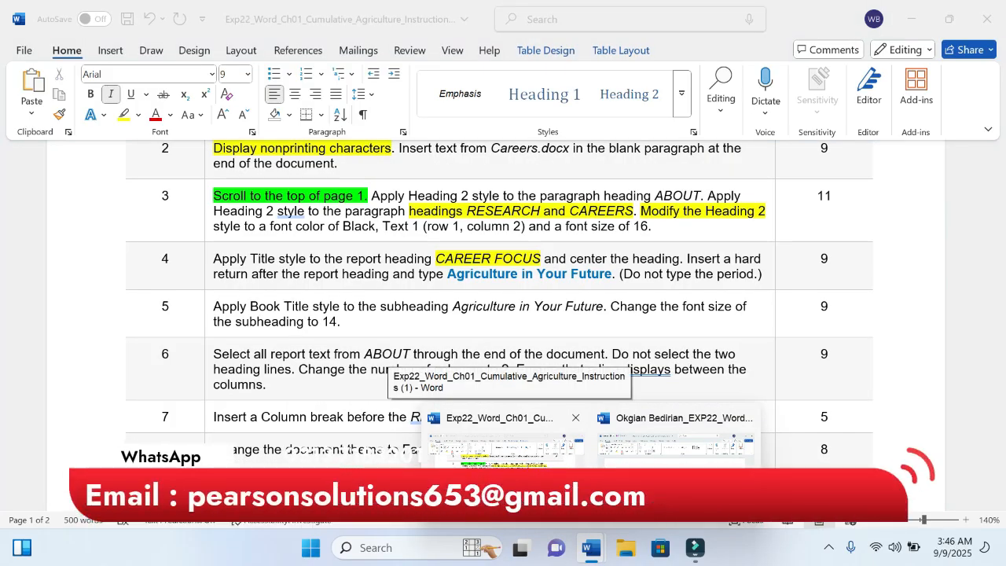
click(676, 444)
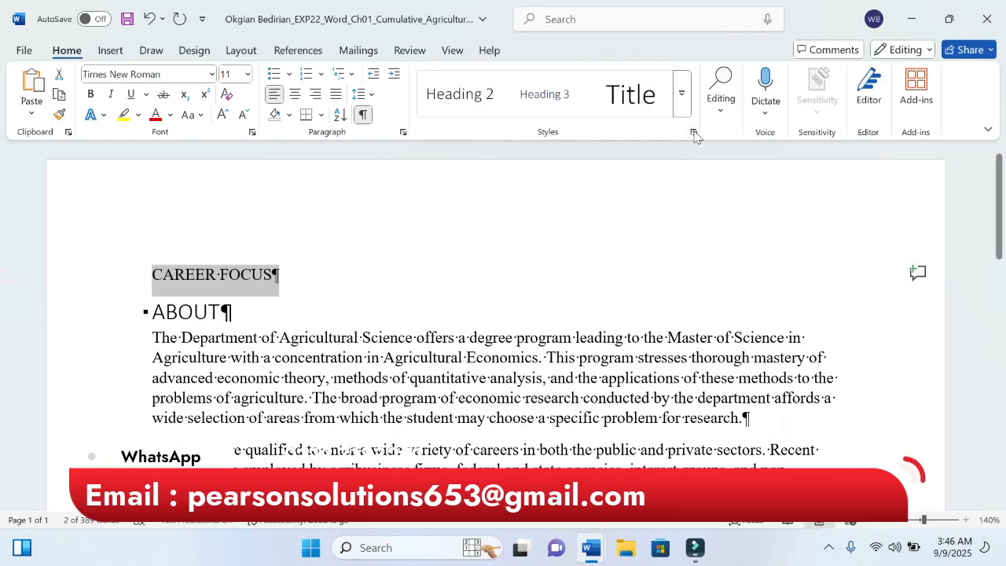
click(681, 94)
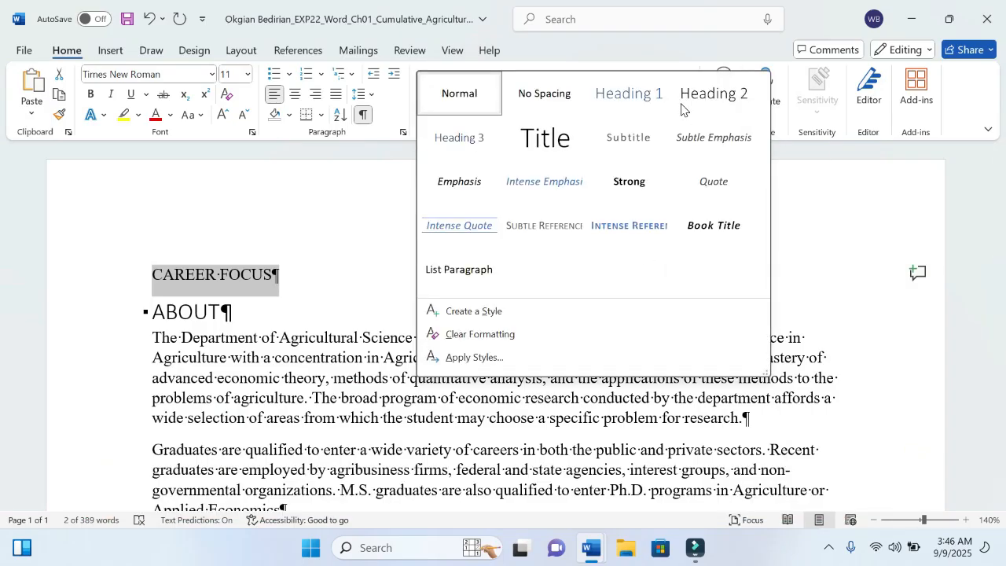
click(546, 140)
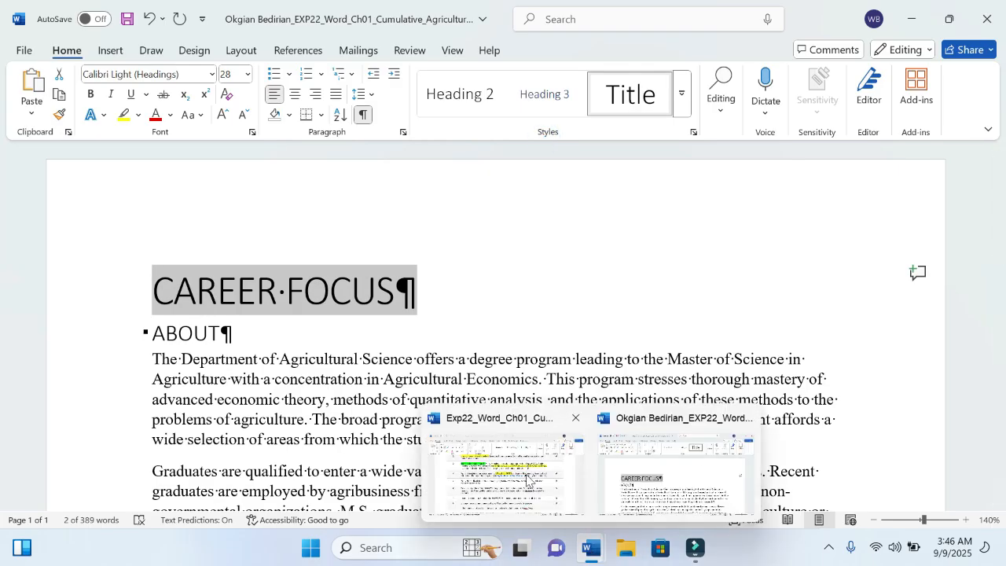
Check step 4 of the instructions and center the CAREER FOCUS heading in the working document
click(569, 514)
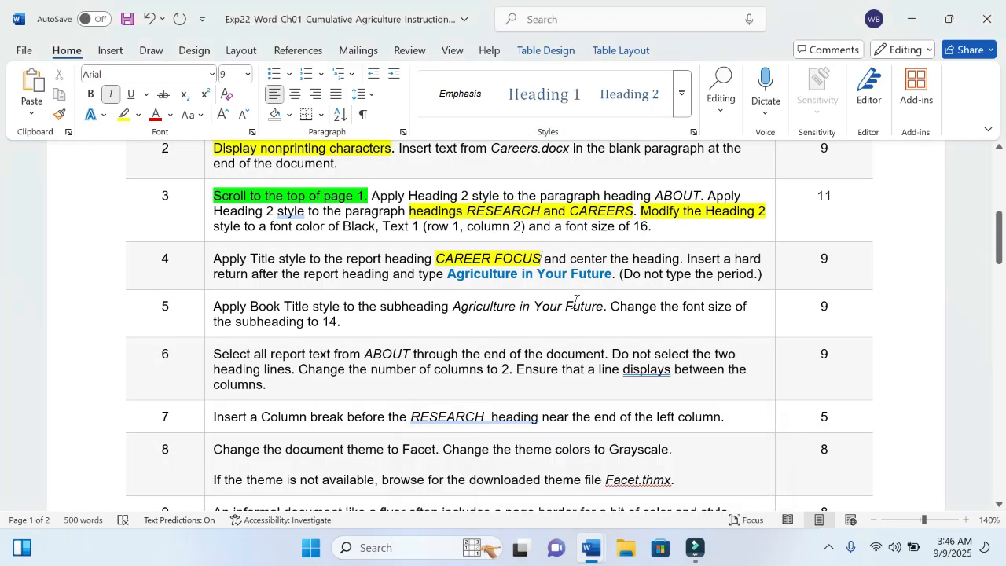
mouse_move(591, 550)
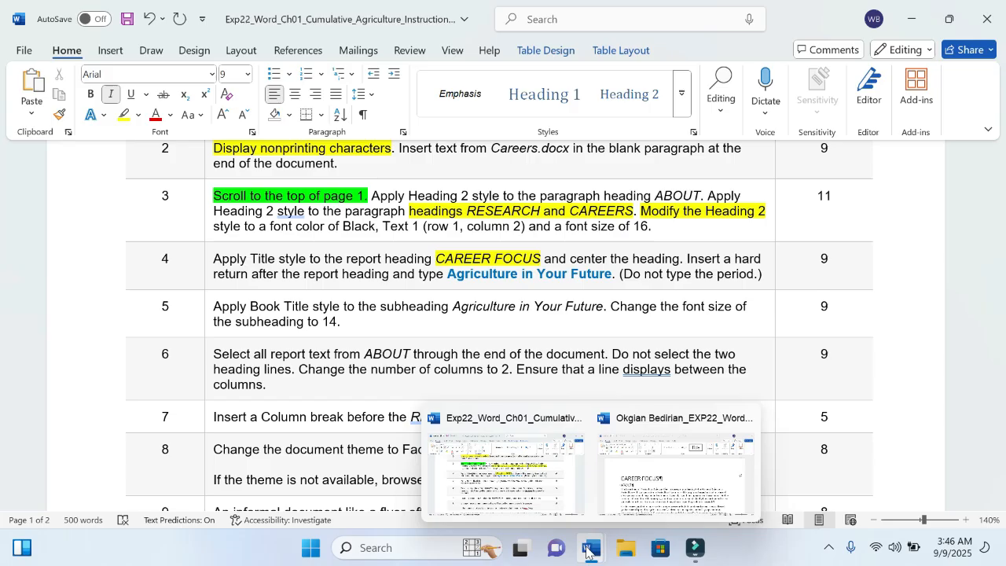
click(671, 483)
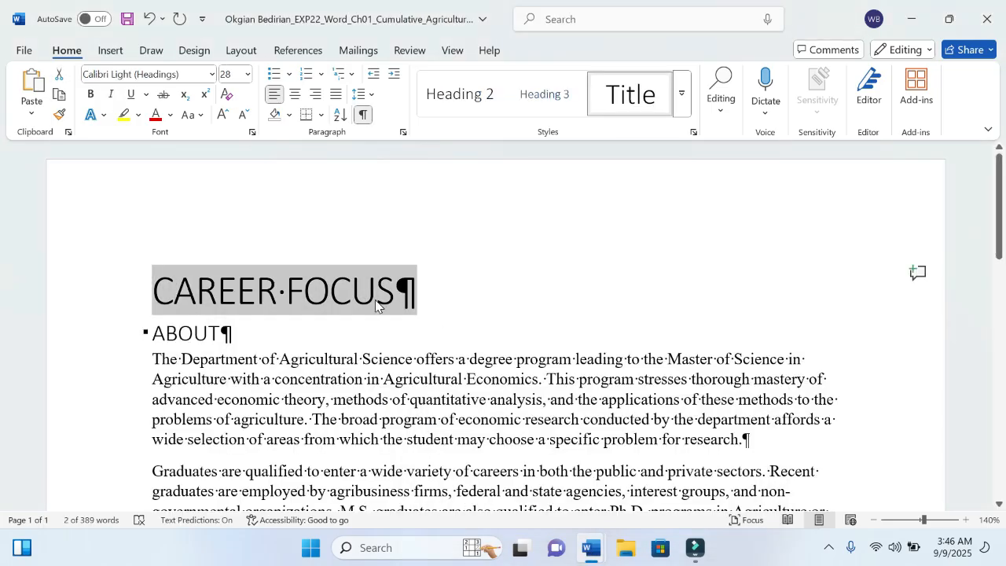
key(ctrl+e)
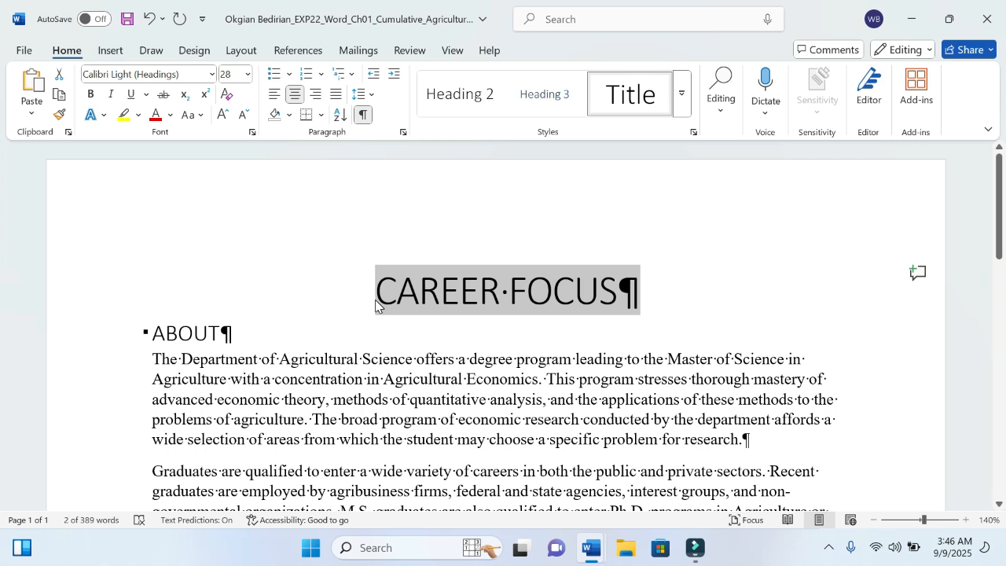
key(ctrl+l)
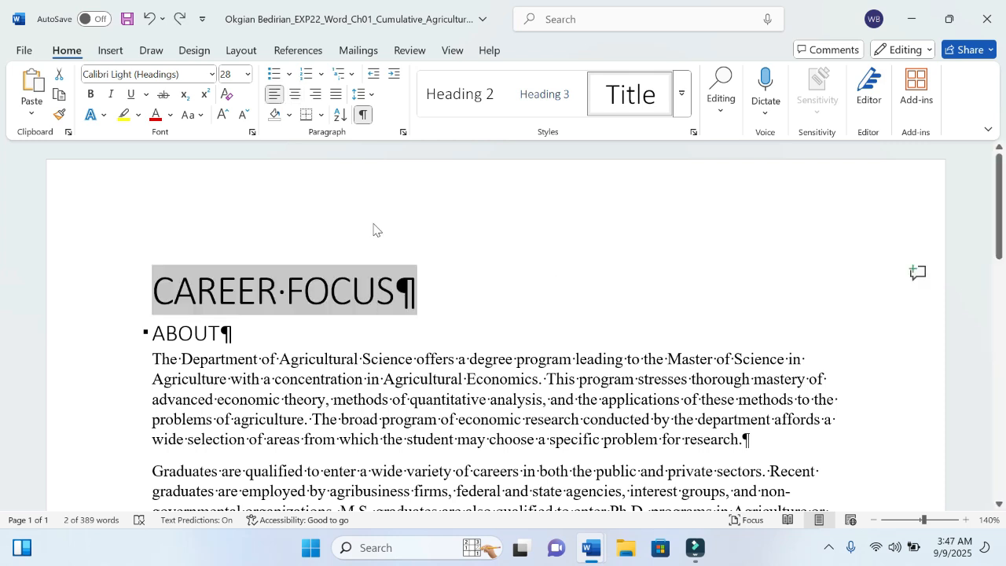
click(295, 95)
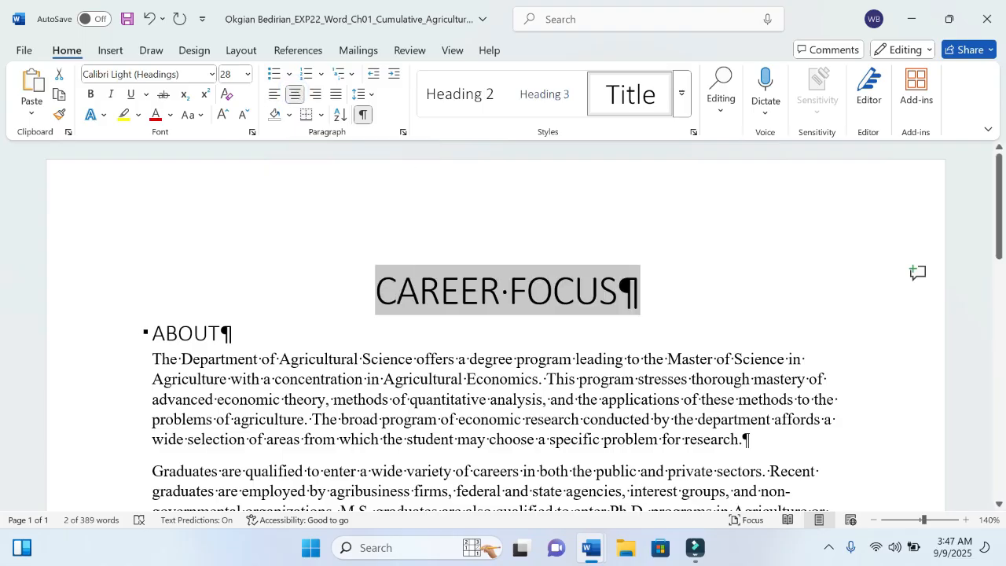
Highlight "Insert a hard return after the report heading" in yellow in step 4 of the instructions document
mouse_move(592, 548)
click(551, 477)
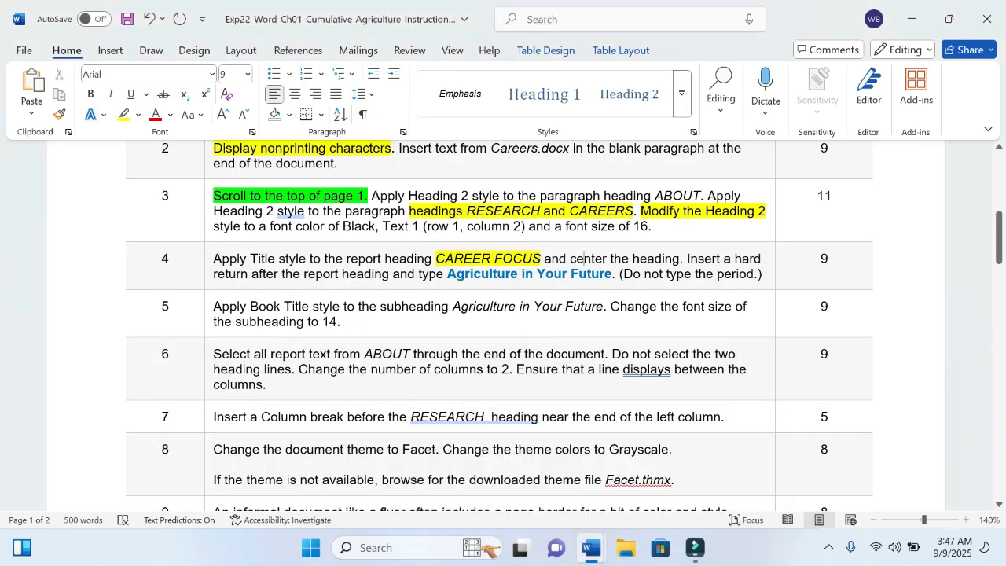
click(589, 258)
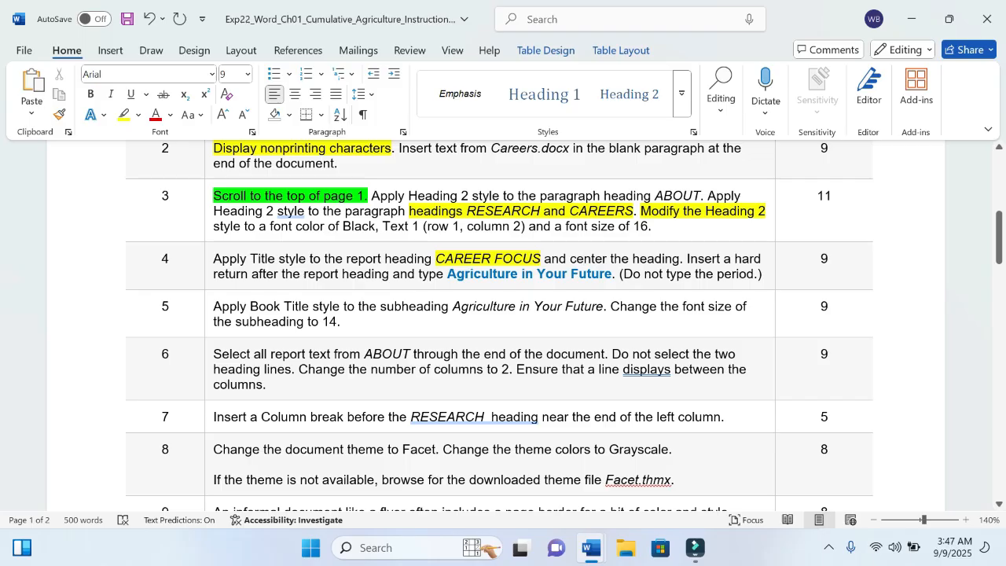
drag(687, 260, 392, 274)
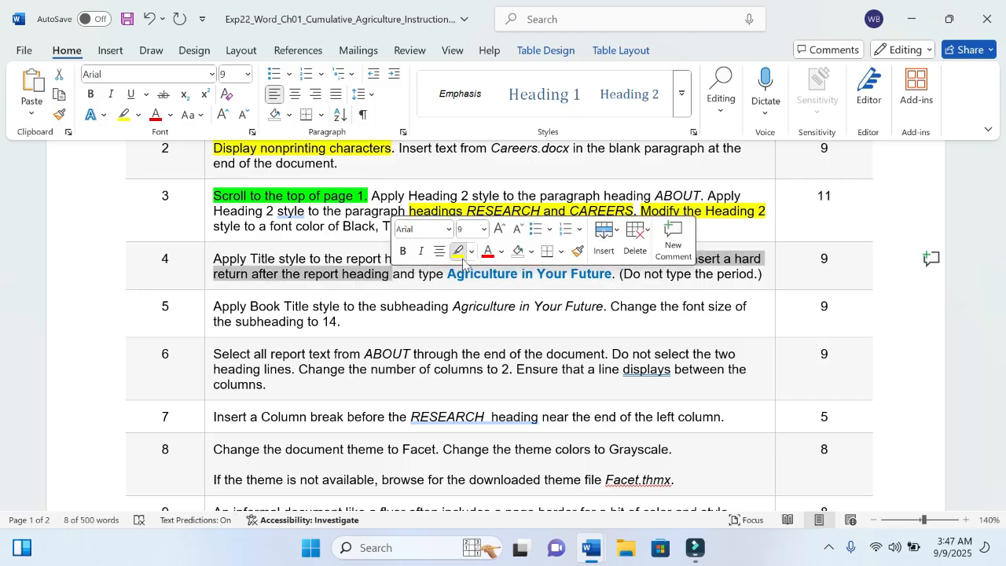
click(460, 253)
click(436, 329)
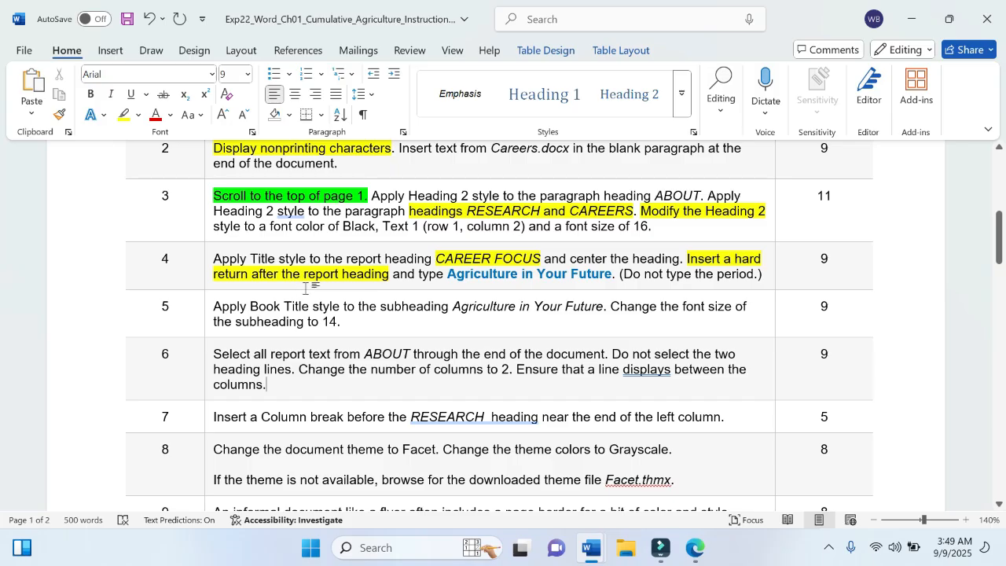
Insert a hard return after the CAREER FOCUS heading in the working document
mouse_move(591, 548)
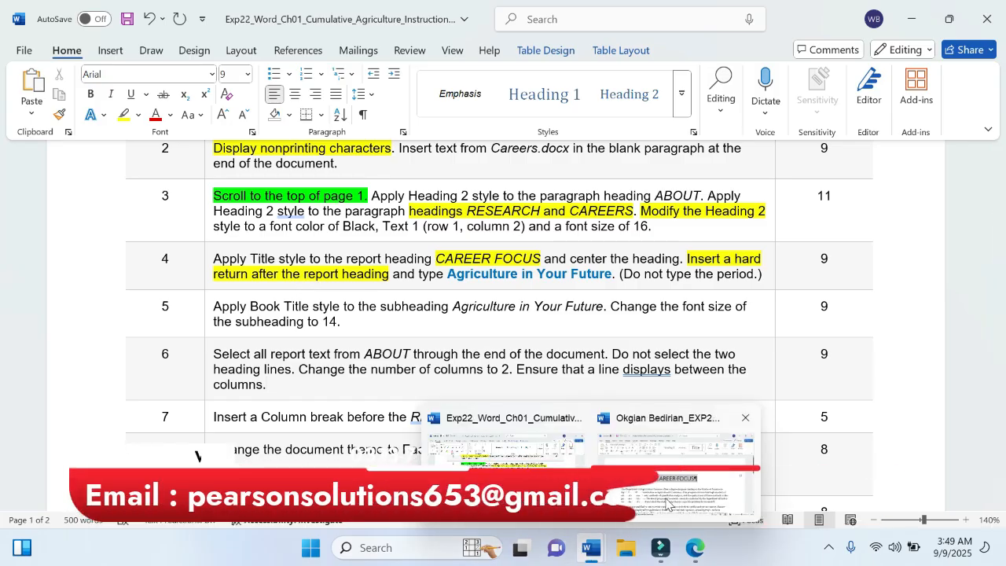
click(668, 448)
click(657, 305)
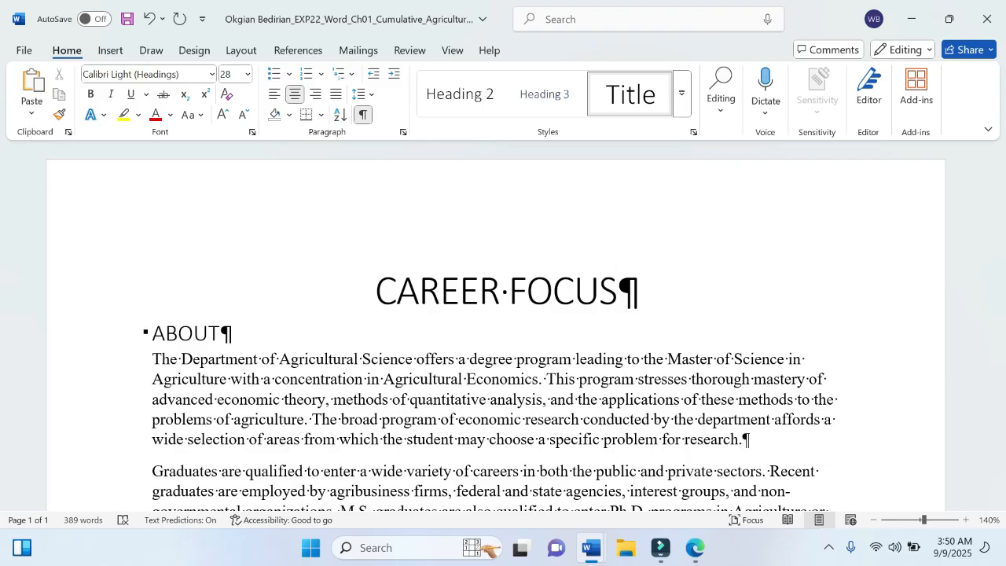
key(Return)
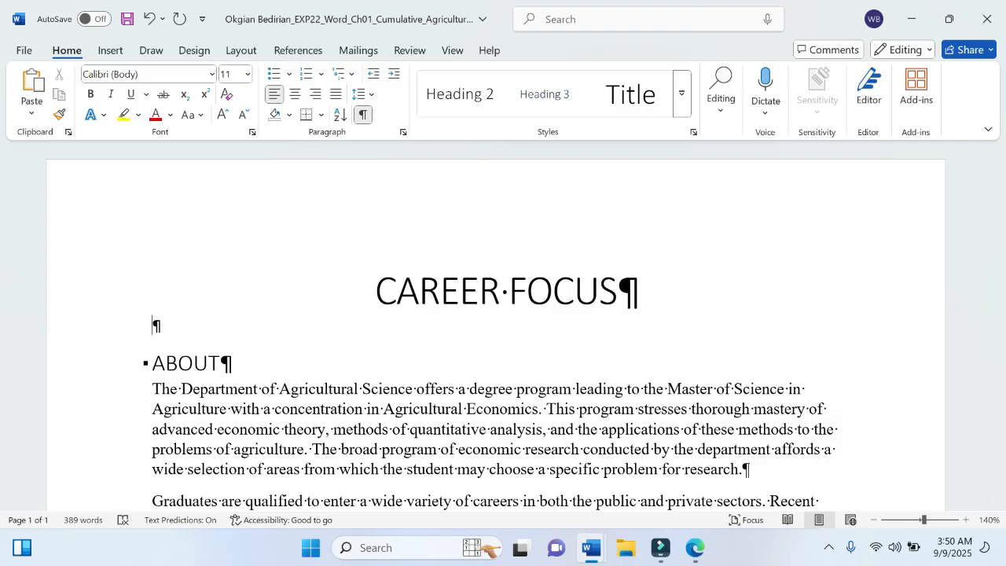
Try a manual line break in place of the hard return after CAREER FOCUS, and restore the hard return
key(BackSpace)
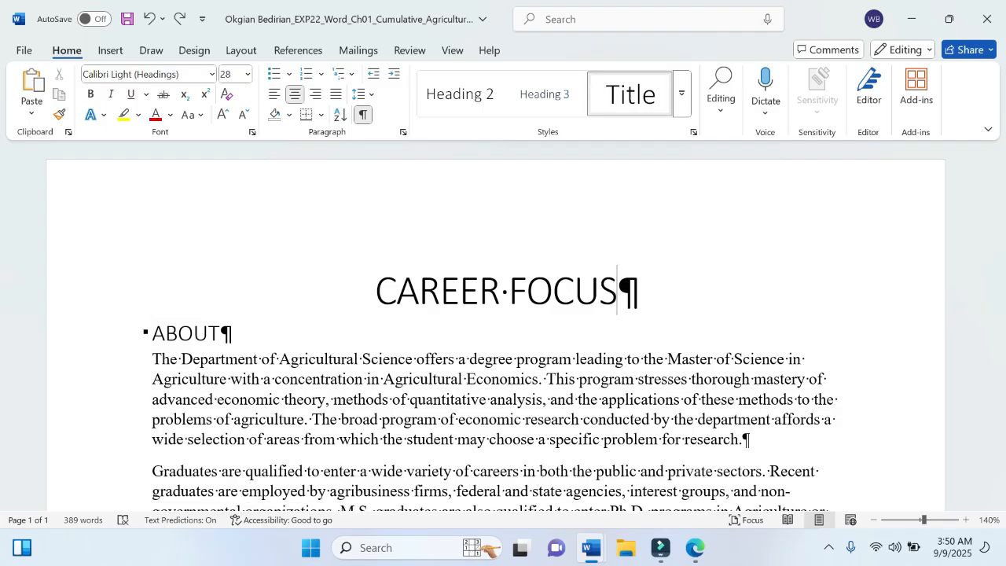
key(shift+Return)
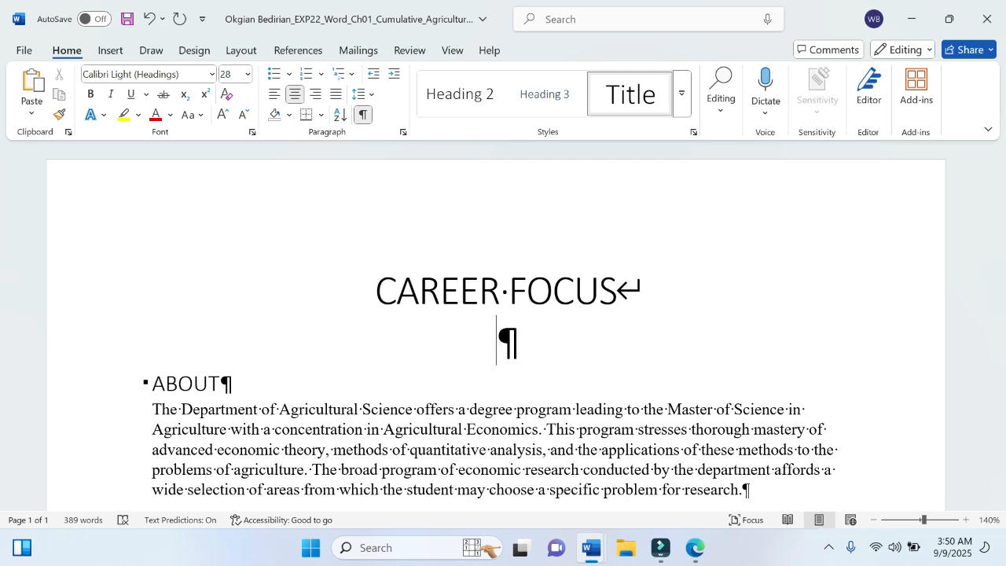
key(BackSpace)
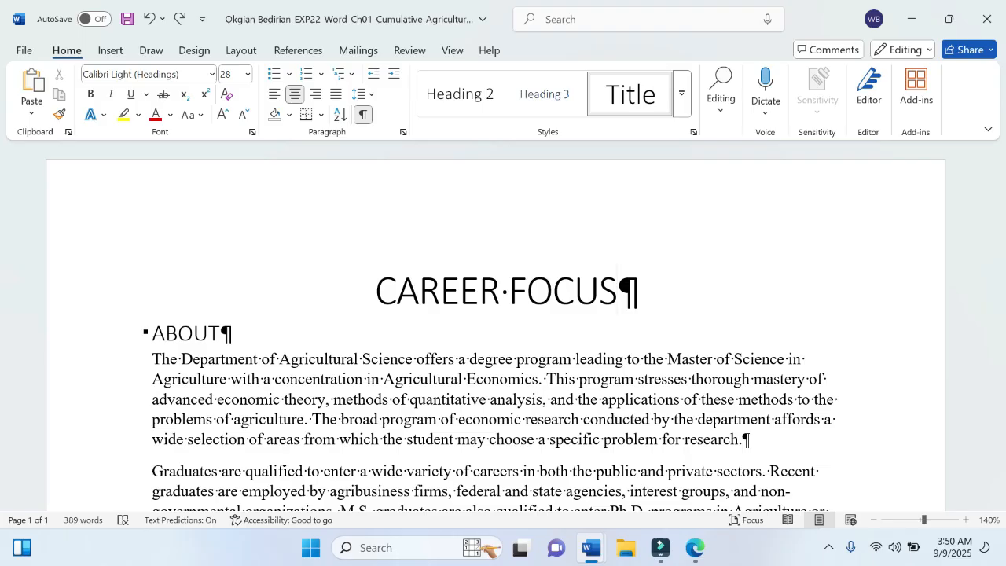
key(Return)
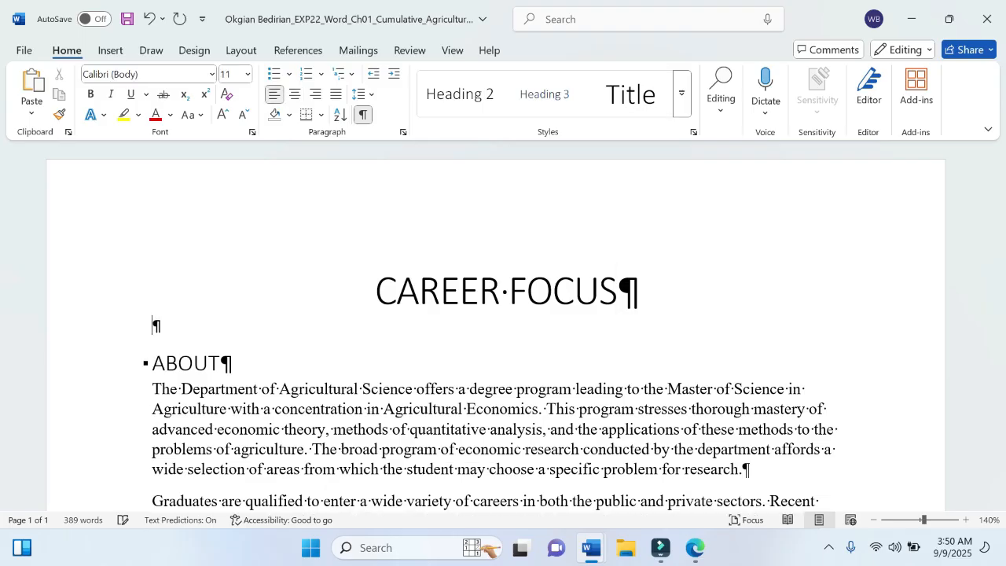
Check step 4 of the instructions and enter "Agriculture in Your Future" in the blank line below the CAREER FOCUS heading
mouse_move(590, 548)
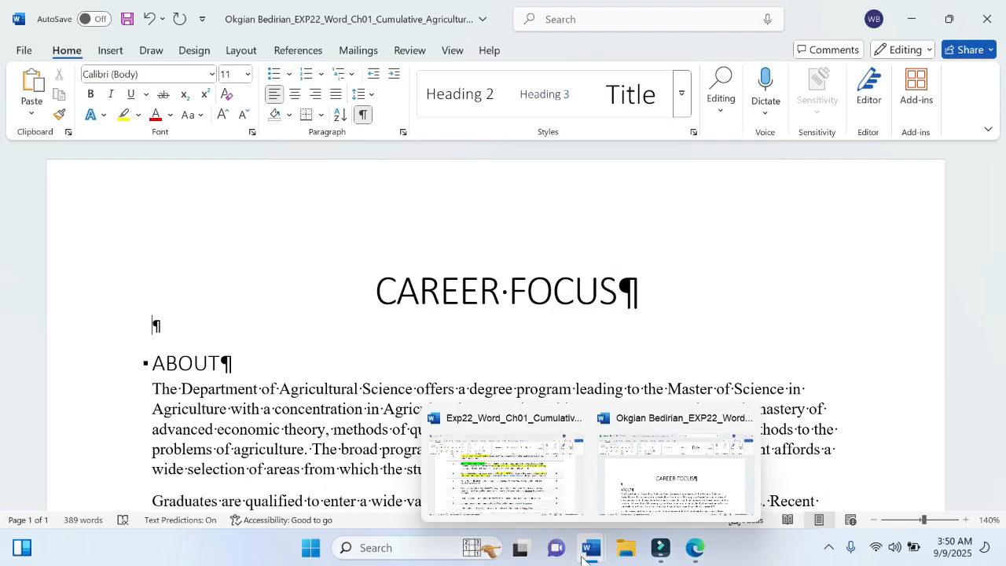
click(511, 475)
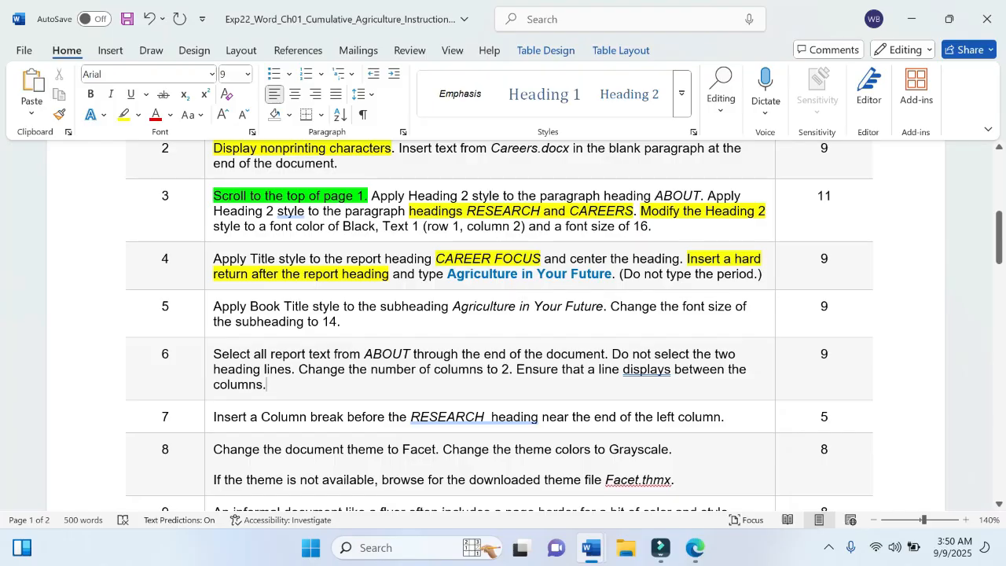
mouse_move(591, 548)
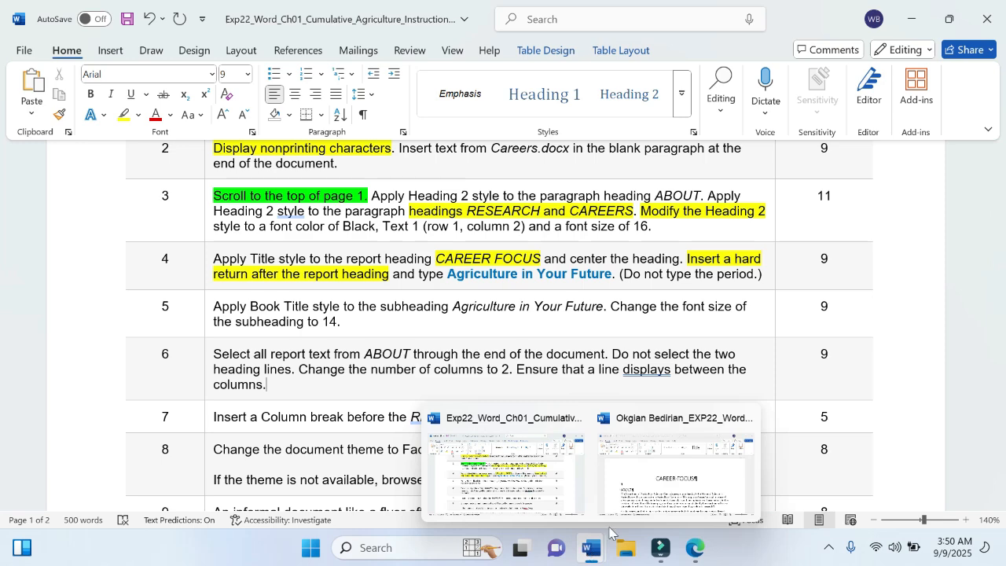
click(673, 468)
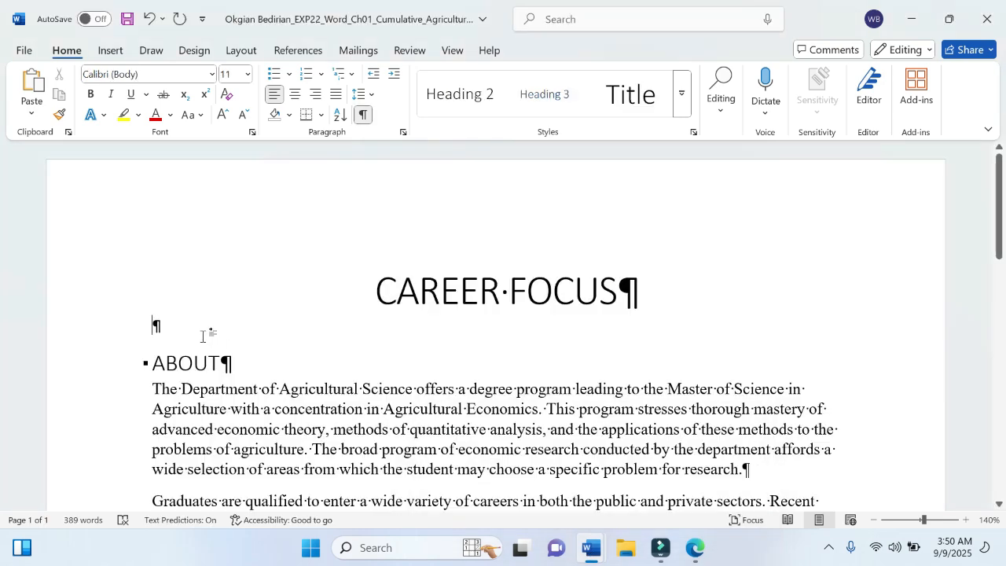
text(Agricu)
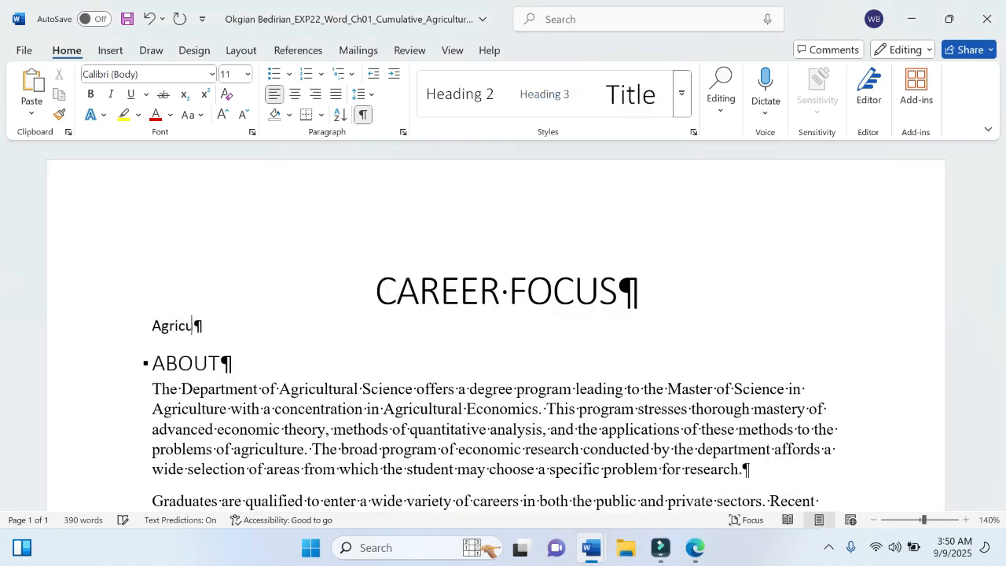
text(lture in Yo)
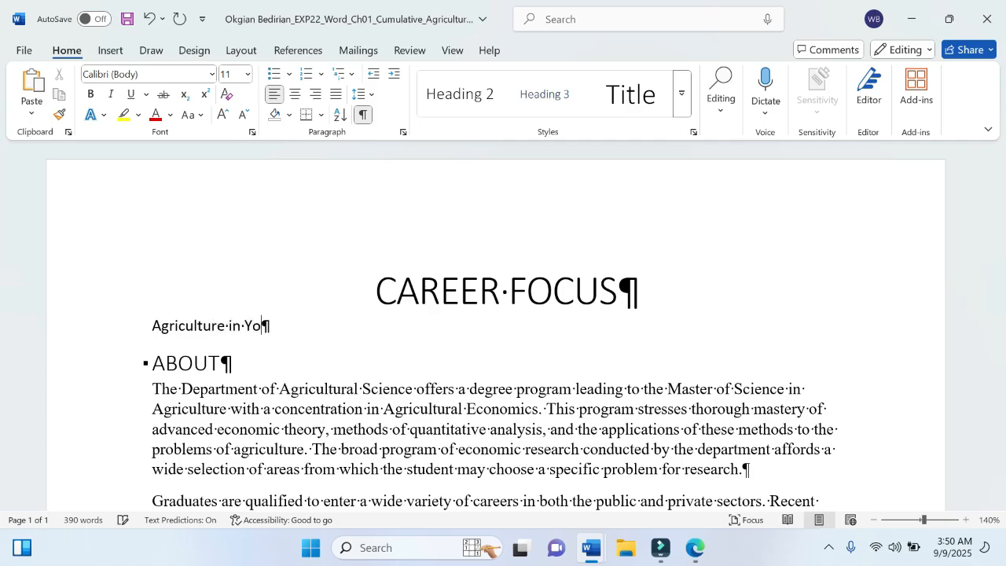
text(ur D)
key(BackSpace)
text(Future)
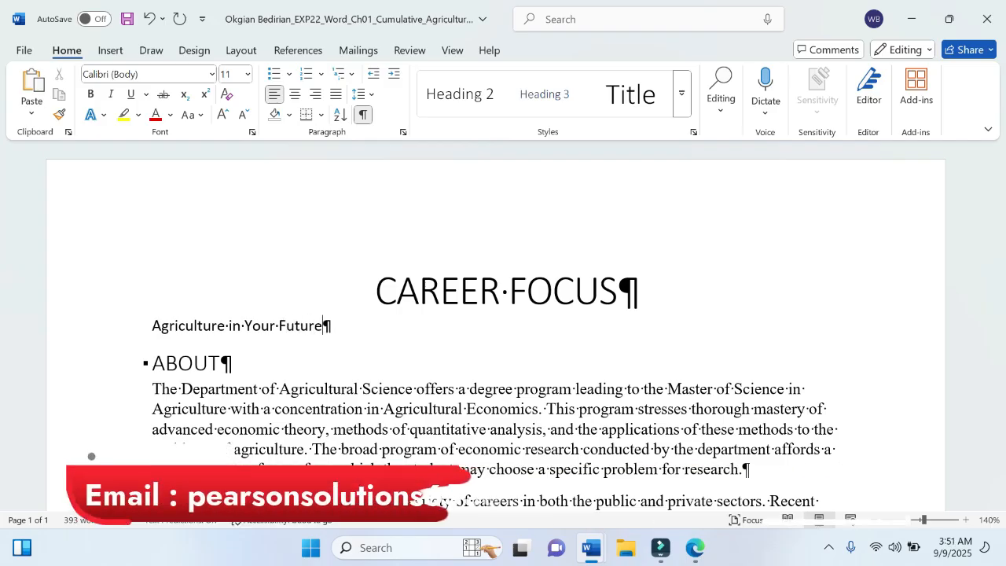
Highlight the subheading text "Agriculture in Your Future" in yellow in step 5 of the instructions document
mouse_move(591, 548)
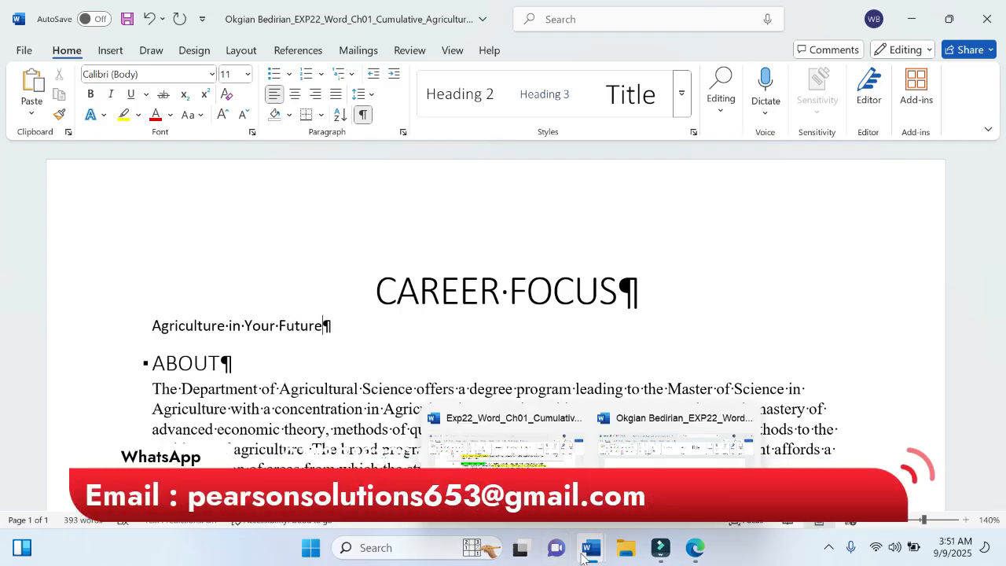
click(503, 444)
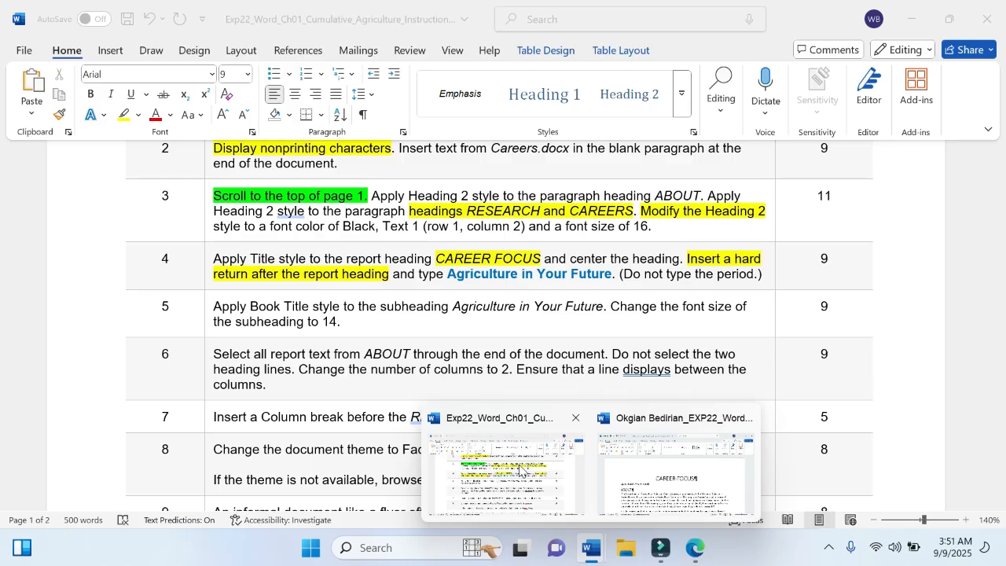
click(621, 469)
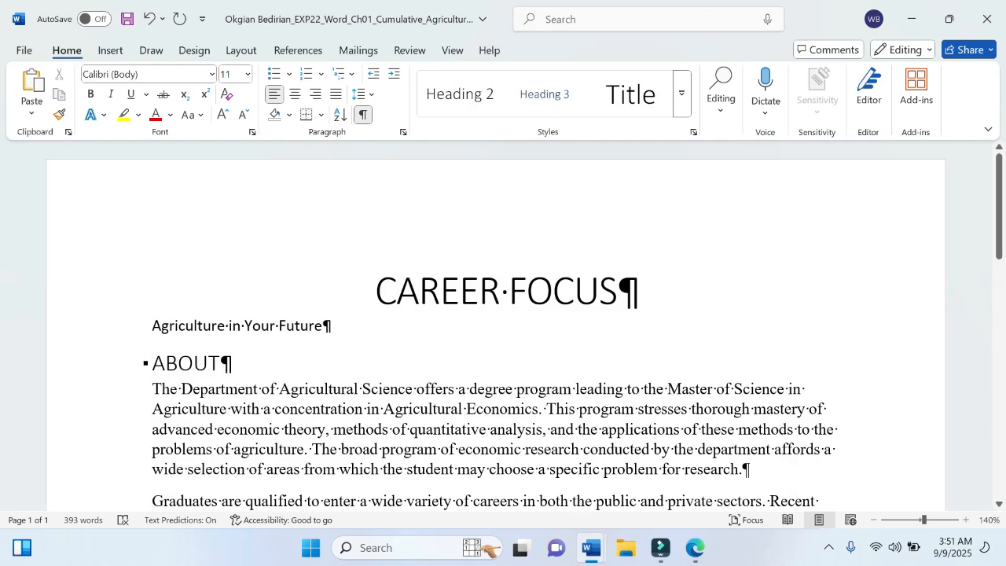
mouse_move(591, 547)
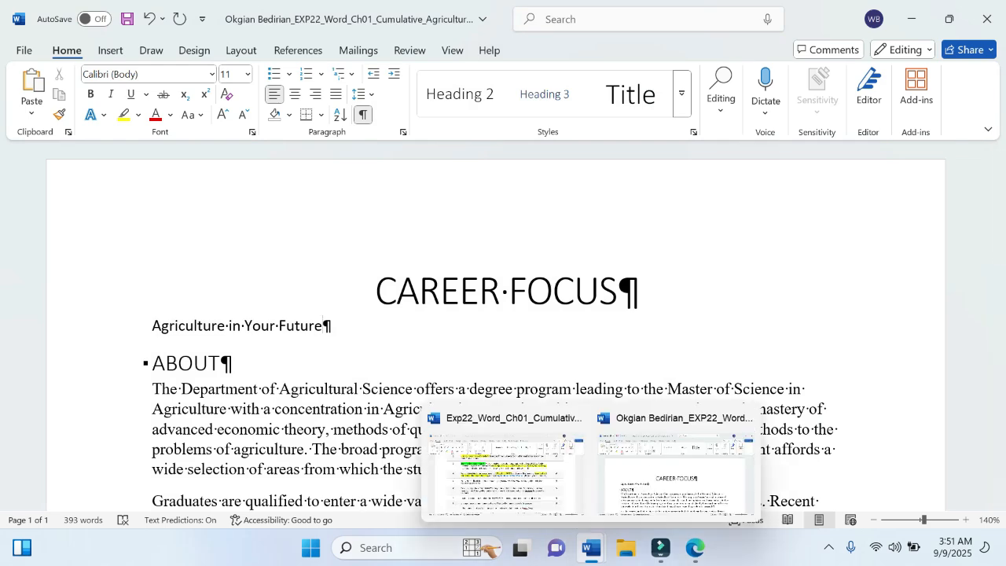
click(503, 464)
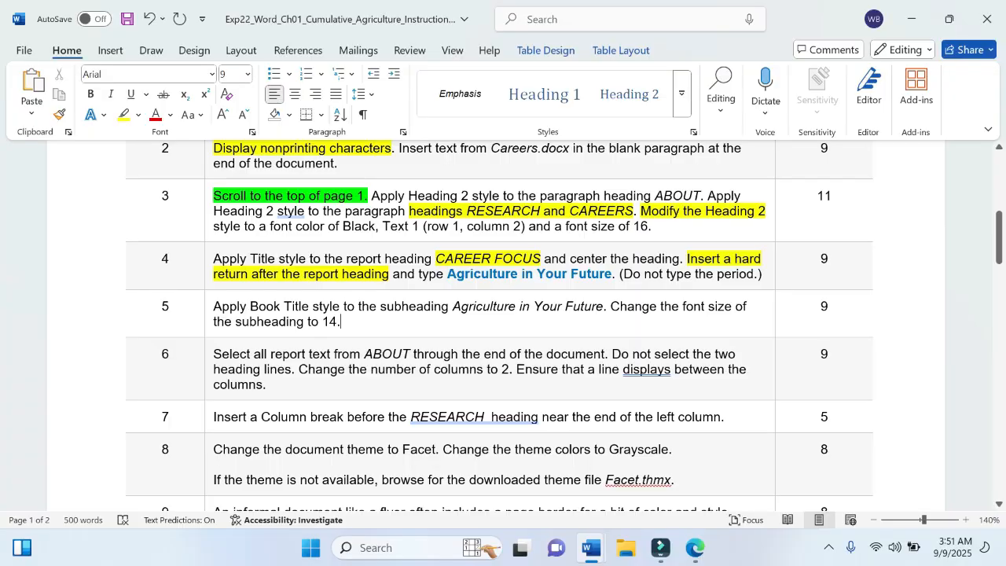
click(215, 258)
click(213, 258)
scroll(346, 304, down, 3)
scroll(345, 304, up, 2)
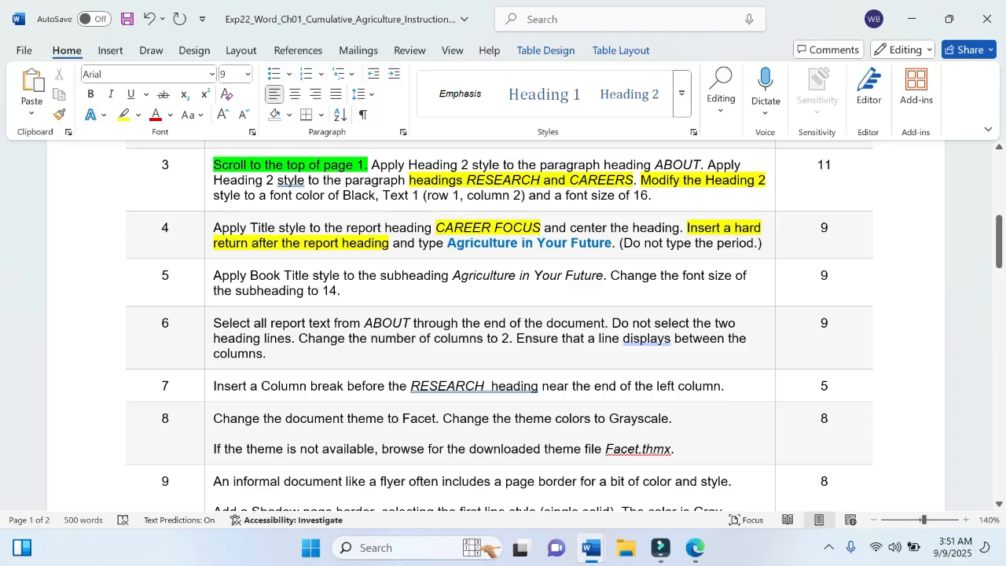
drag(453, 275, 605, 274)
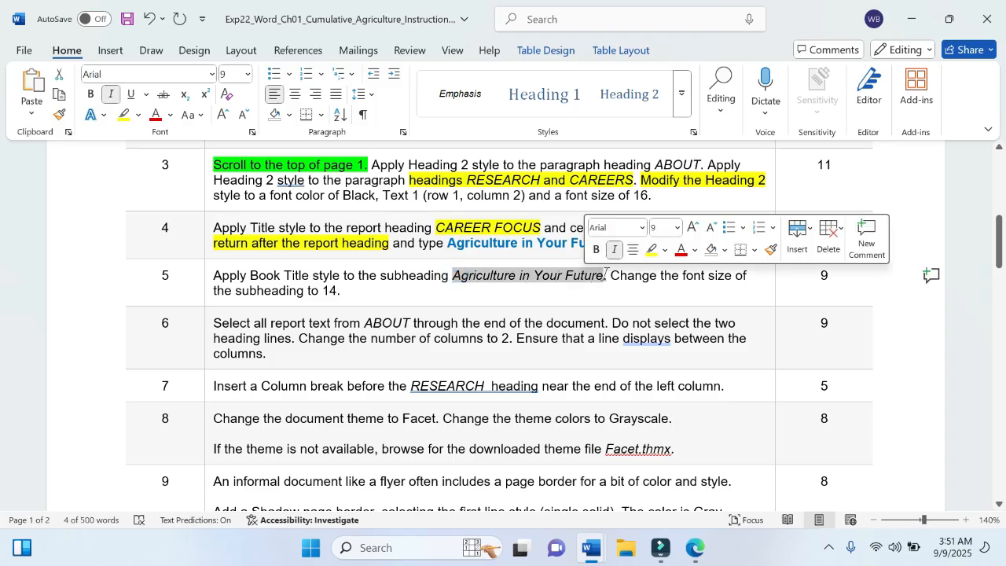
click(650, 249)
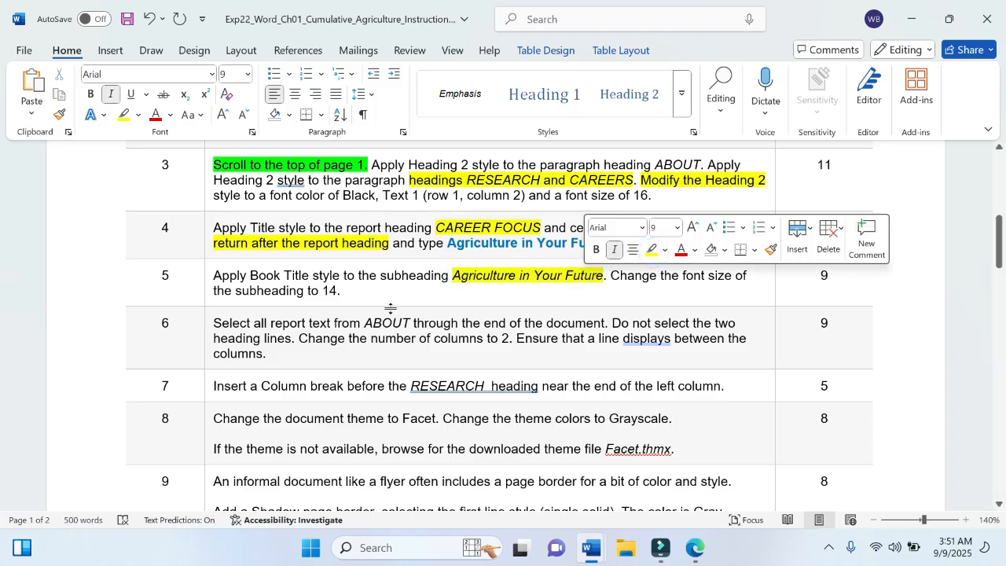
Apply the Book Title style to the Agriculture in Your Future subheading in the working document
mouse_move(595, 550)
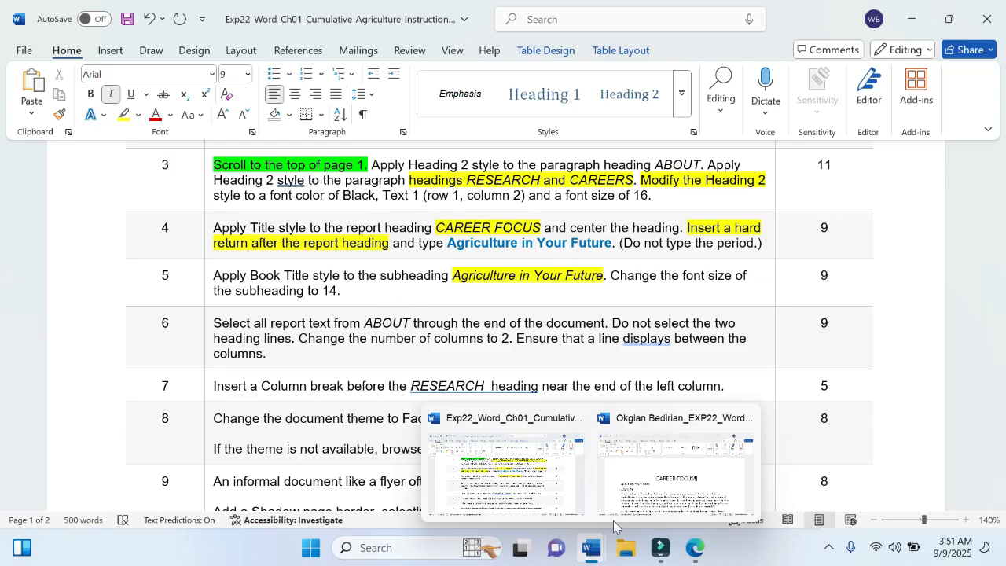
click(646, 503)
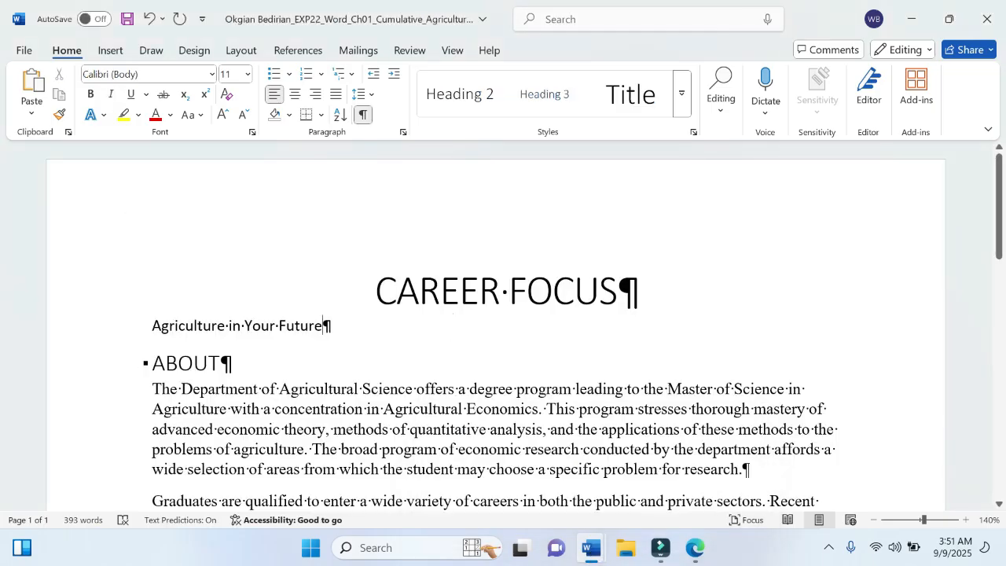
drag(152, 325, 333, 337)
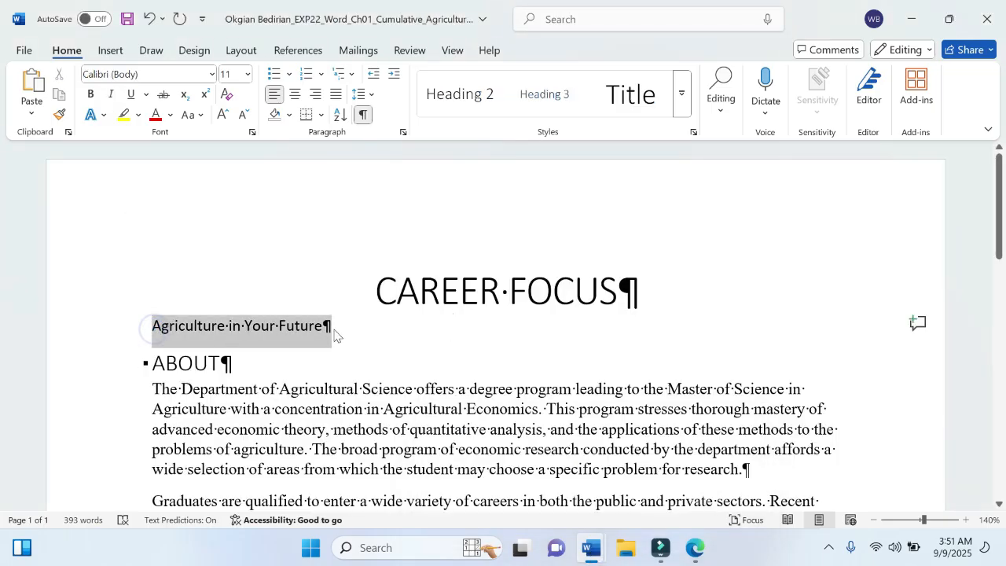
click(687, 99)
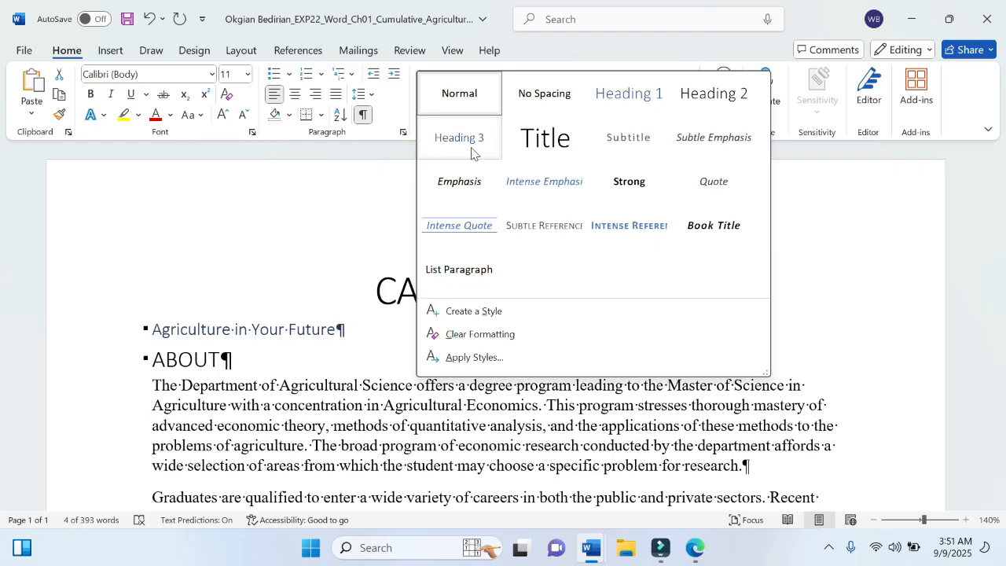
click(706, 222)
Recheck step 5 of the instructions and set the Agriculture in Your Future subheading's font size to 14 in the working document
mouse_move(582, 558)
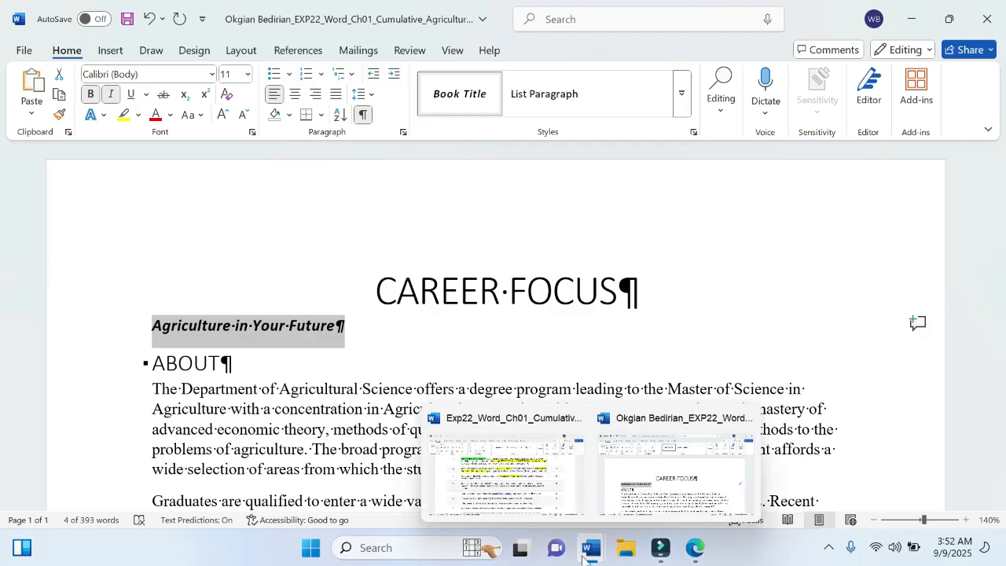
click(512, 471)
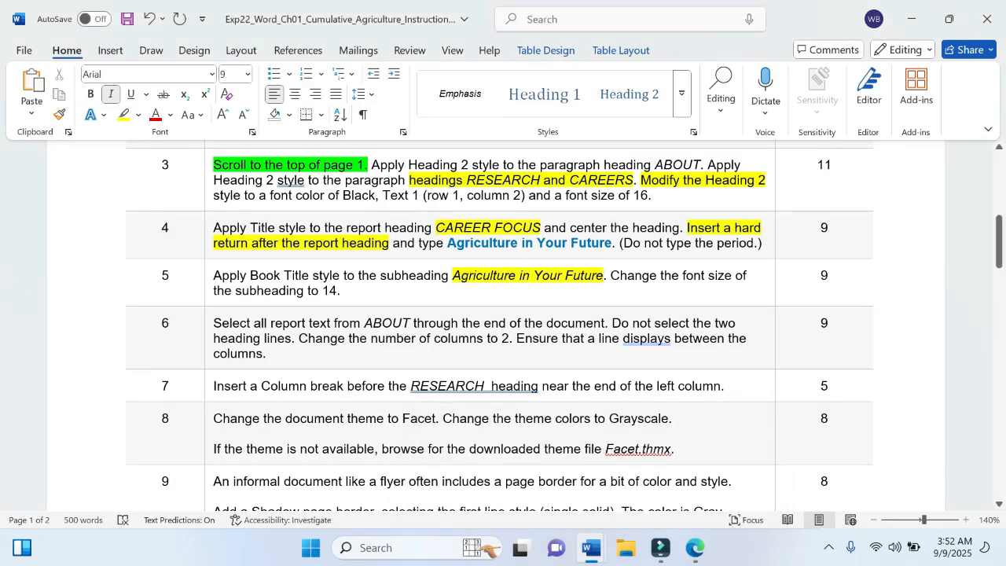
mouse_move(601, 550)
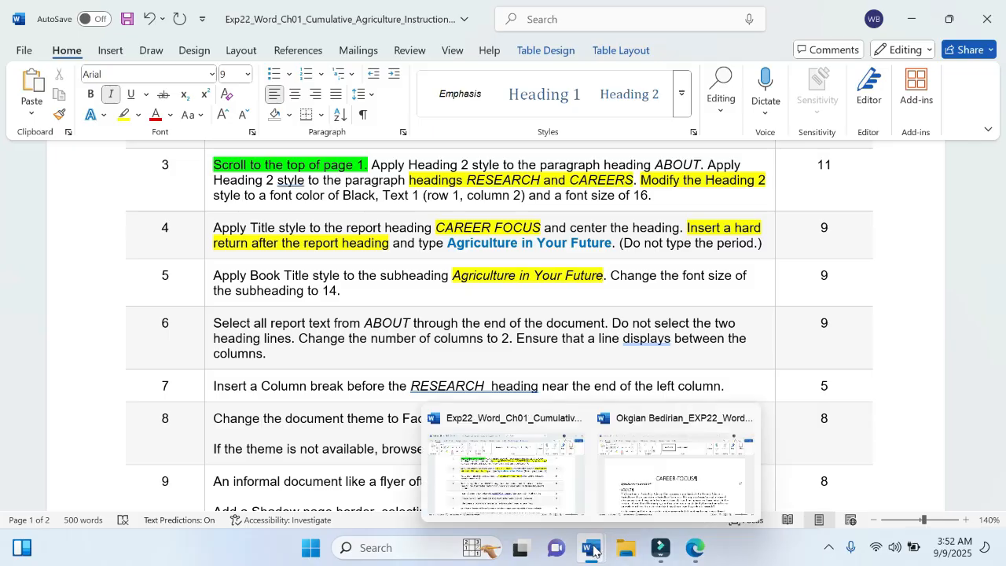
click(685, 479)
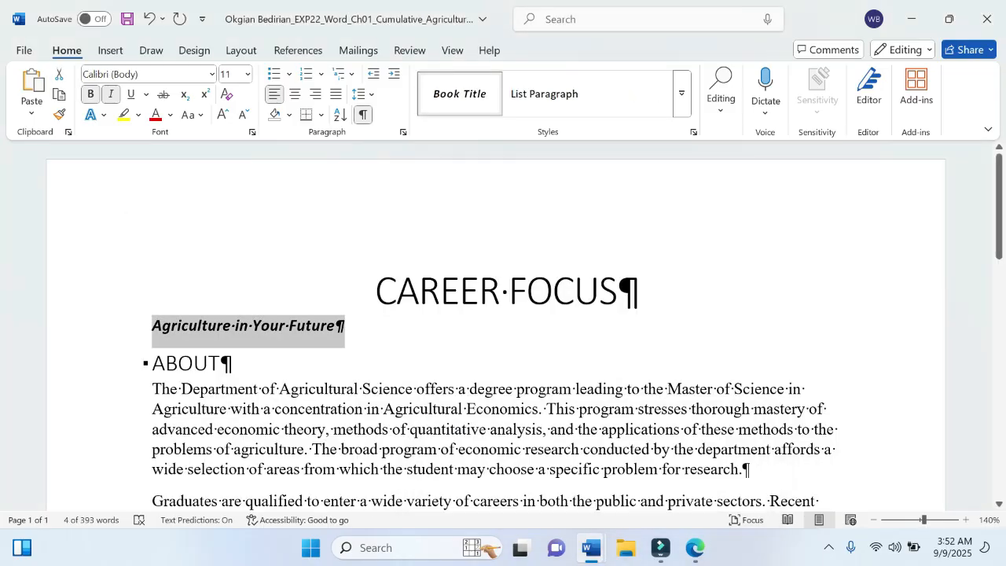
click(481, 288)
click(209, 328)
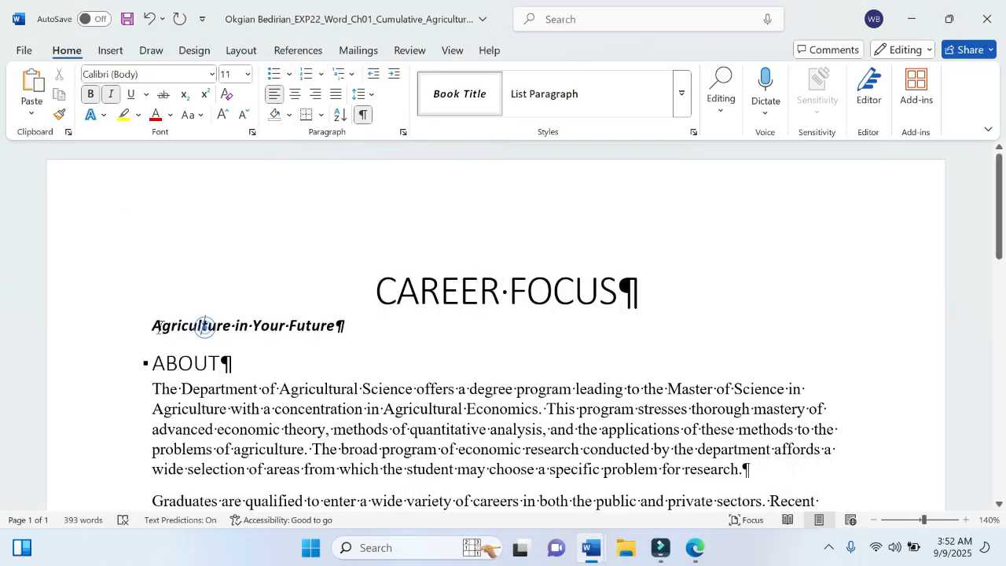
drag(152, 325, 359, 319)
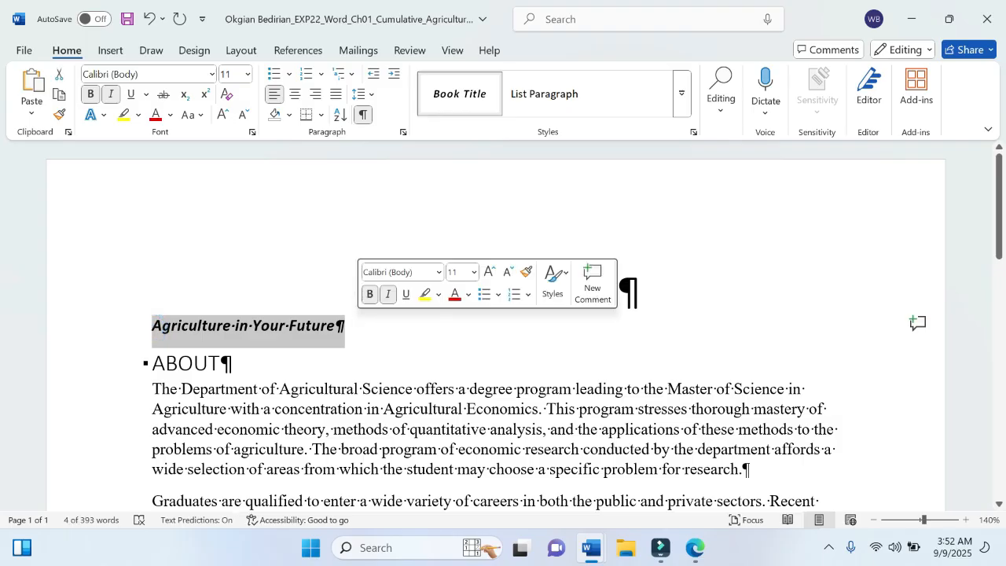
click(248, 74)
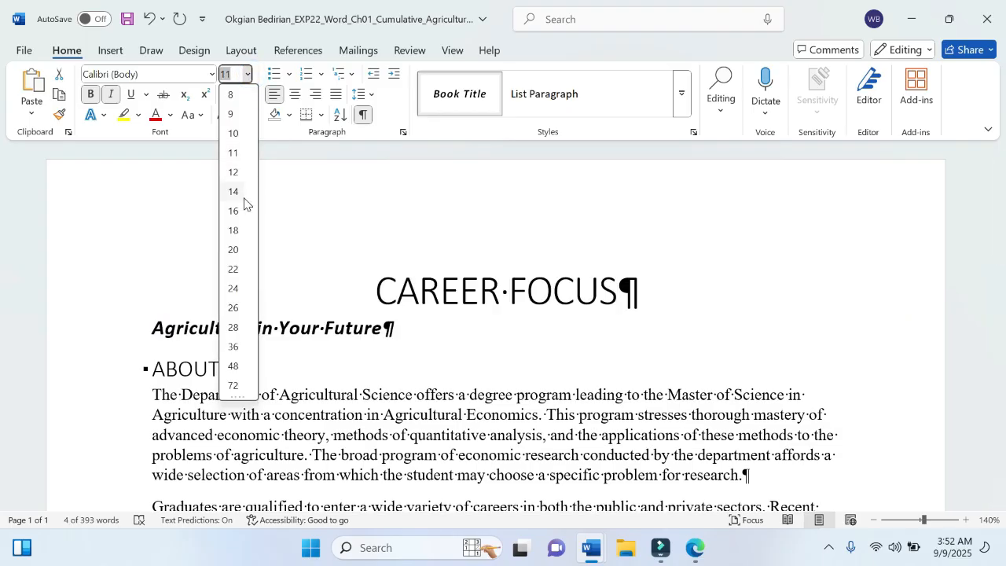
key(Escape)
click(416, 395)
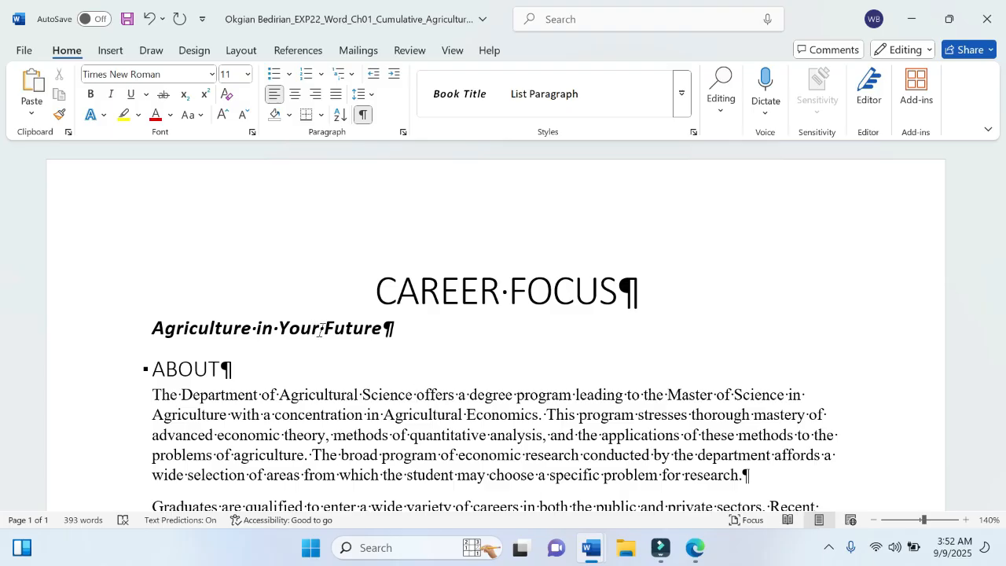
Highlight the entire text of step 5 in yellow in the instructions document
mouse_move(591, 547)
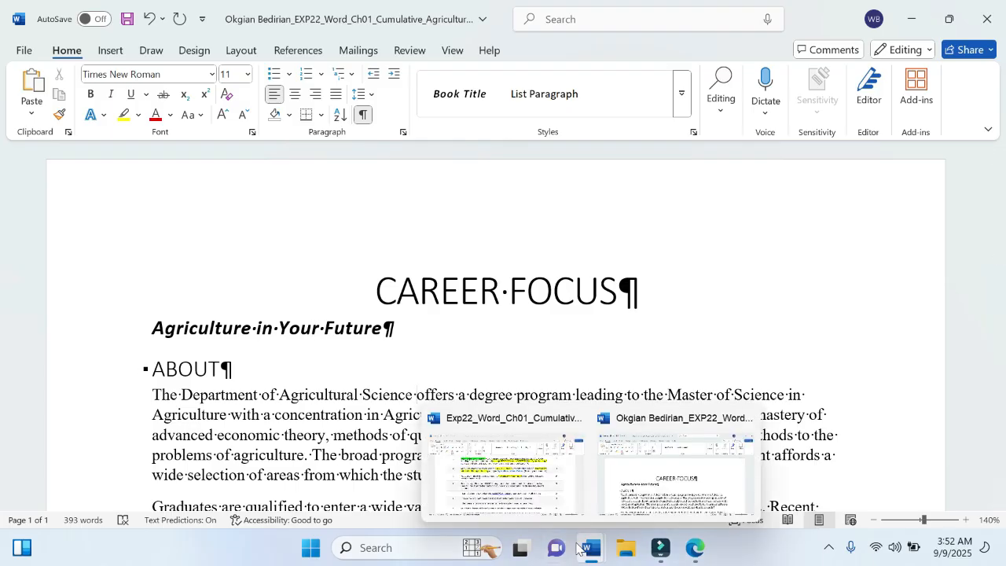
click(533, 492)
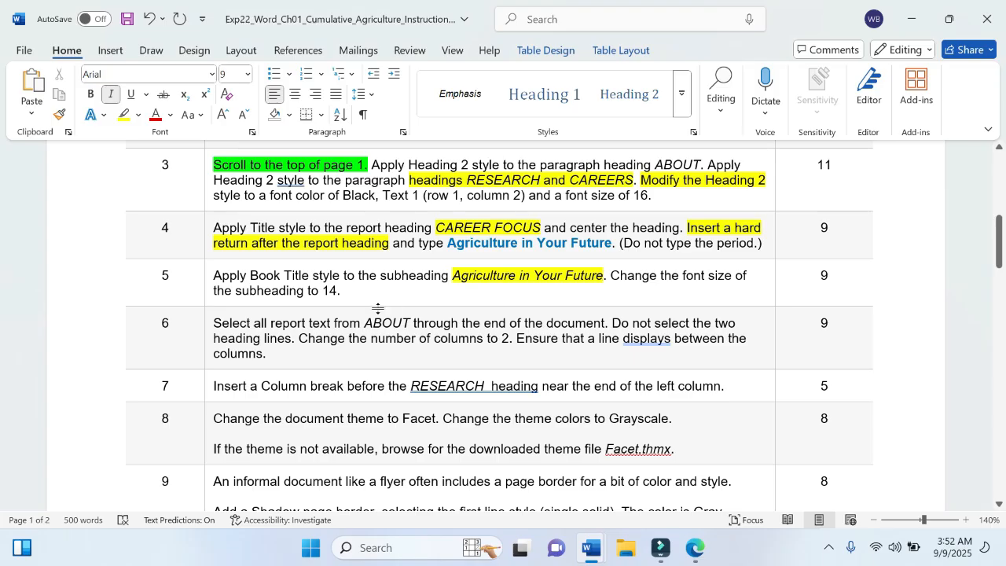
click(218, 272)
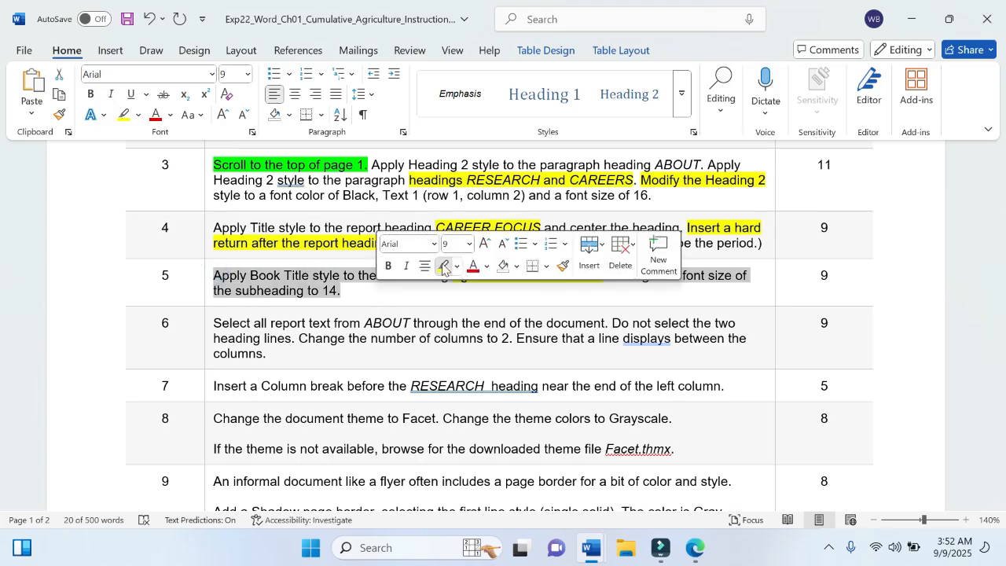
click(442, 265)
click(416, 317)
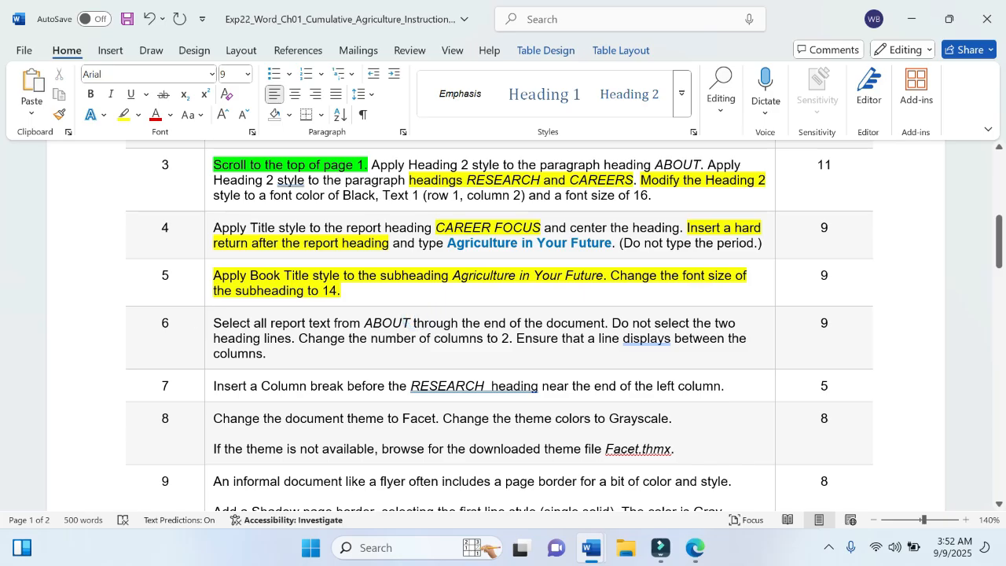
Review step 6 of the instructions and select all report text from ABOUT through the end of the working document, excluding the two heading lines
drag(214, 323, 477, 325)
click(475, 325)
mouse_move(592, 547)
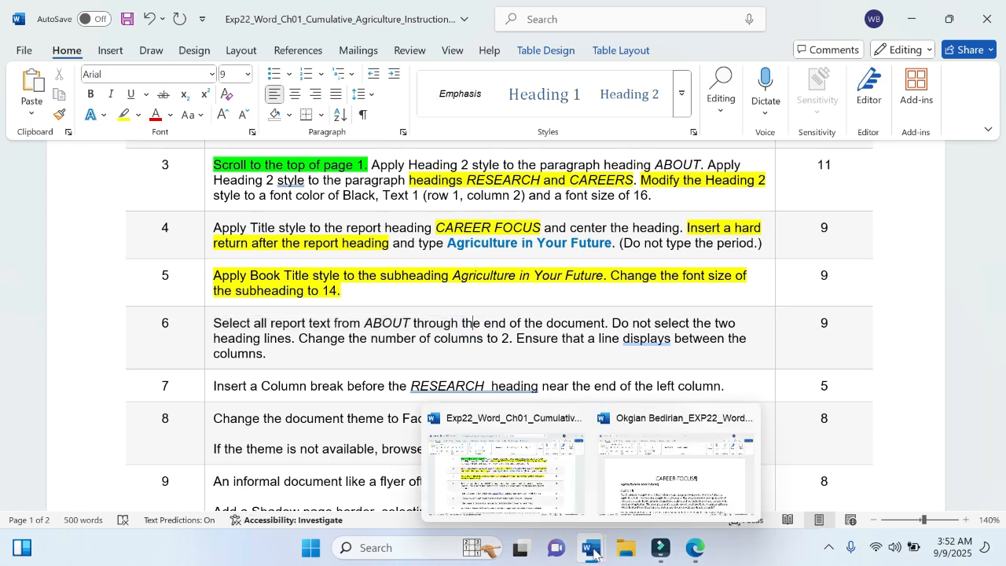
click(521, 485)
mouse_move(592, 558)
click(662, 481)
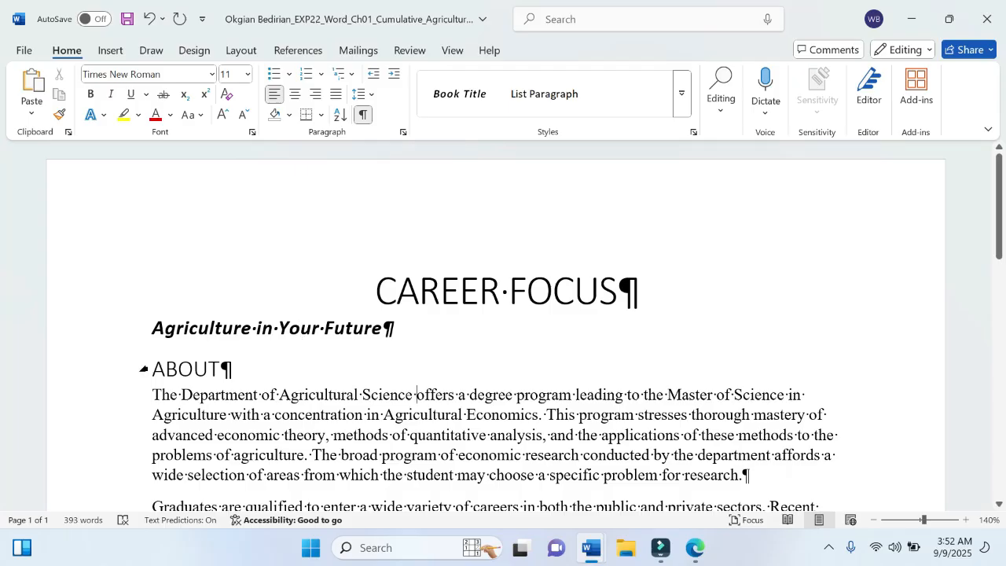
drag(151, 369, 440, 511)
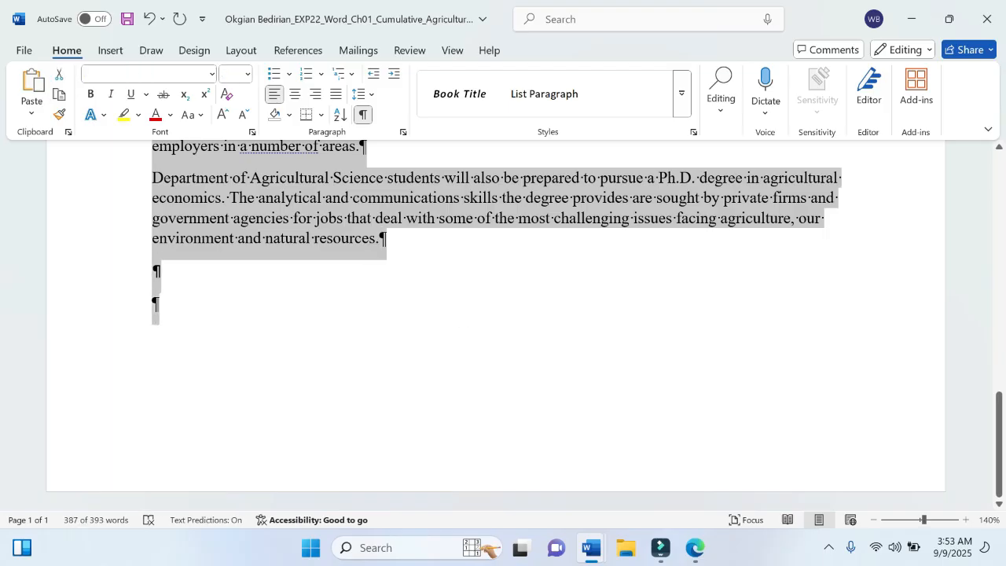
mouse_move(591, 548)
mouse_move(542, 470)
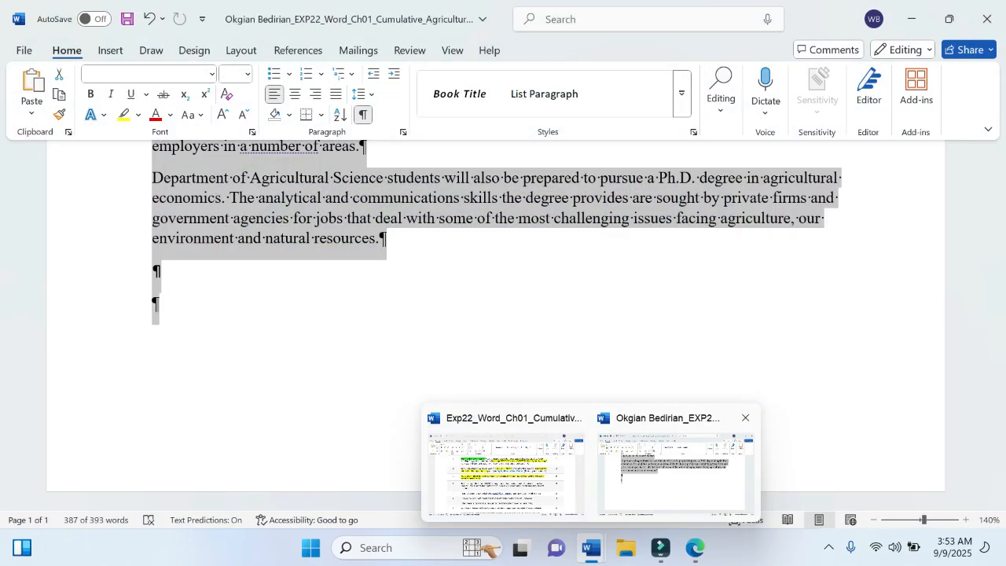
click(675, 471)
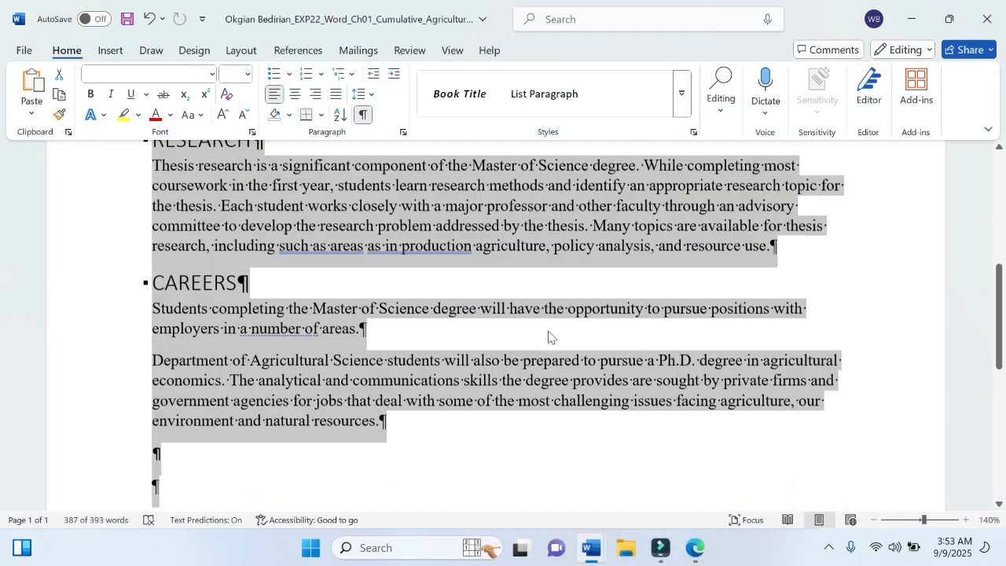
scroll(548, 337, up, 5)
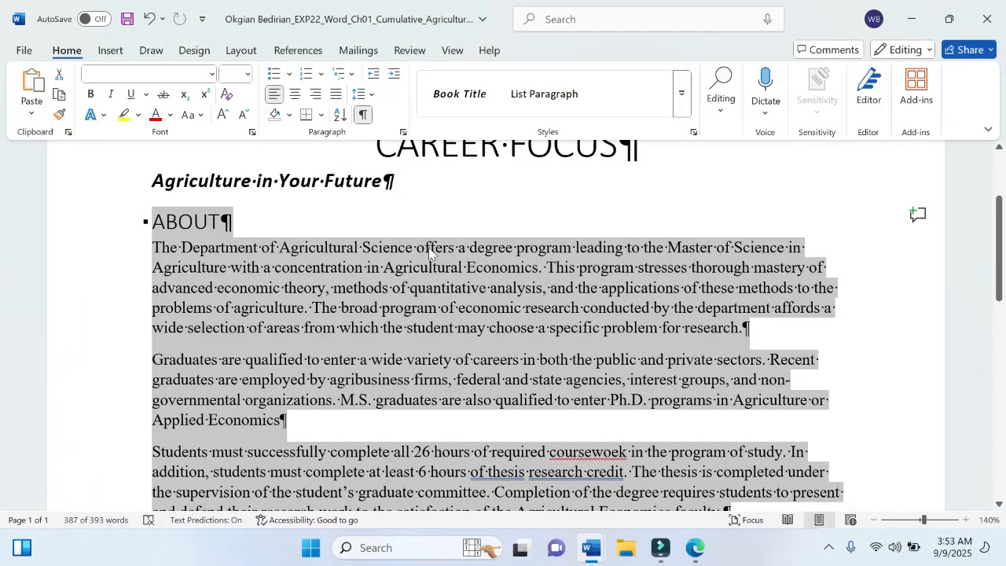
scroll(431, 262, down, 4)
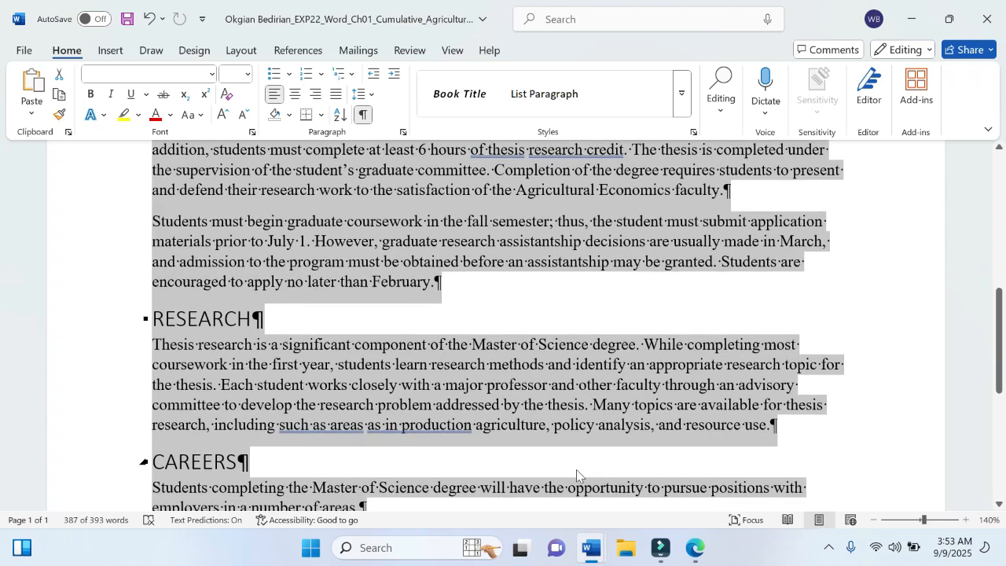
Highlight the sentence "Change the number of columns to 2" in yellow in step 6 of the instructions document
click(549, 472)
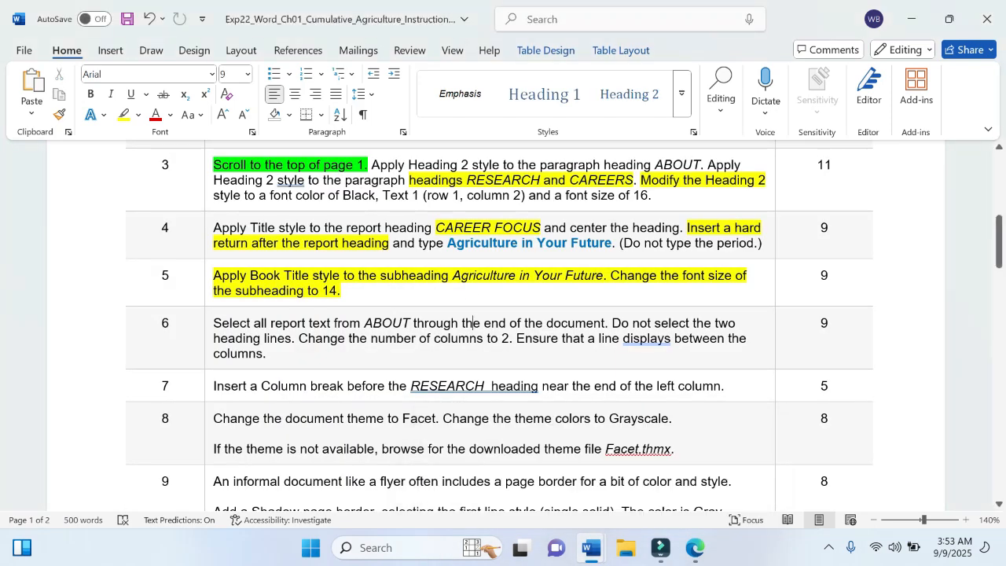
drag(298, 339, 509, 339)
click(575, 315)
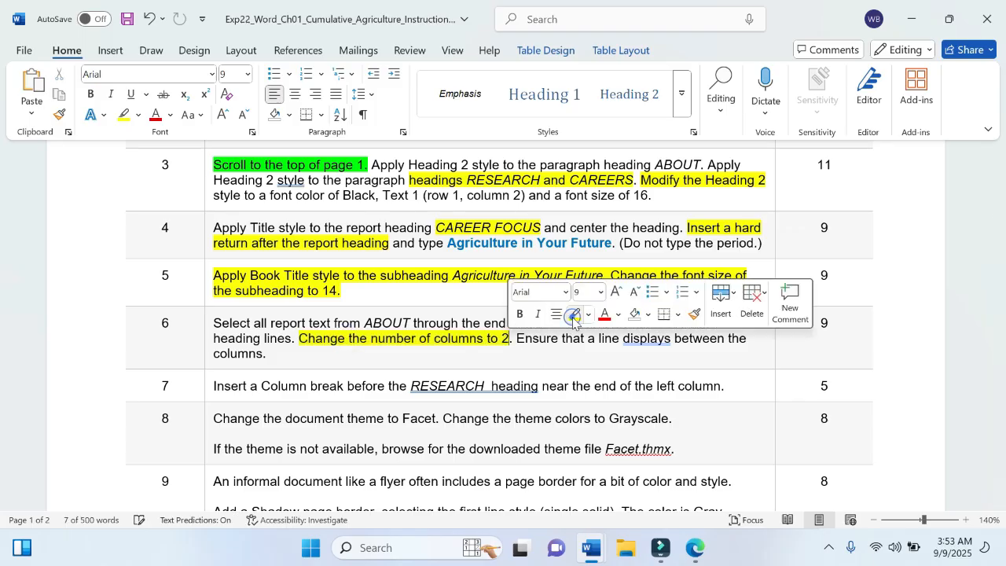
Format the selected report text in the working document as 2 columns with a line between them, rechecking step 6 of the instructions
mouse_move(582, 560)
click(650, 512)
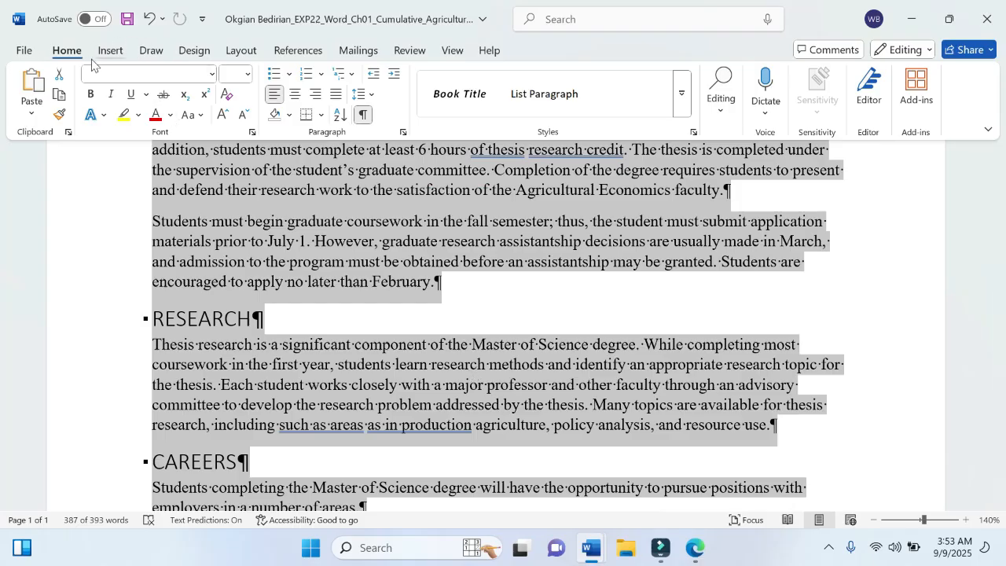
click(241, 50)
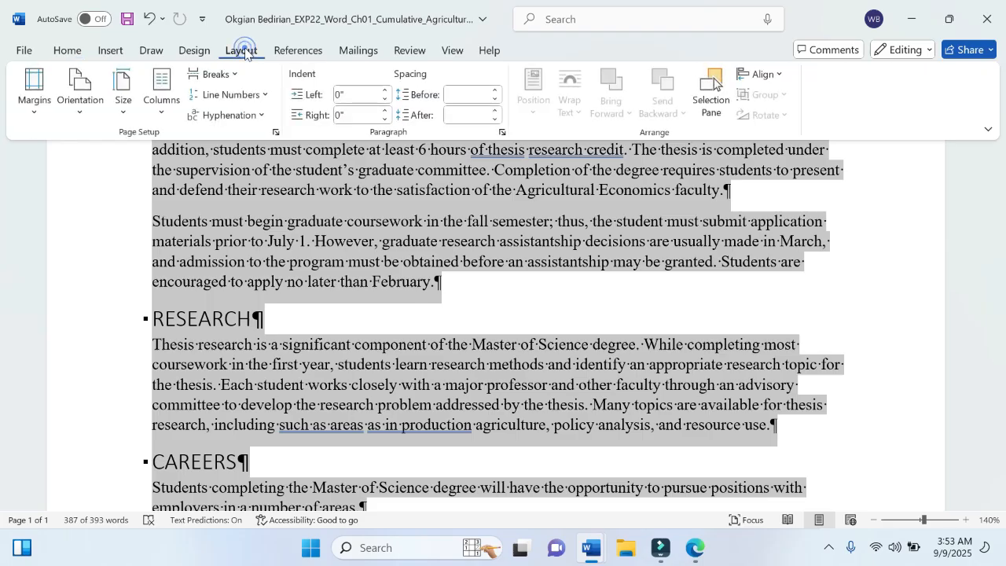
click(161, 91)
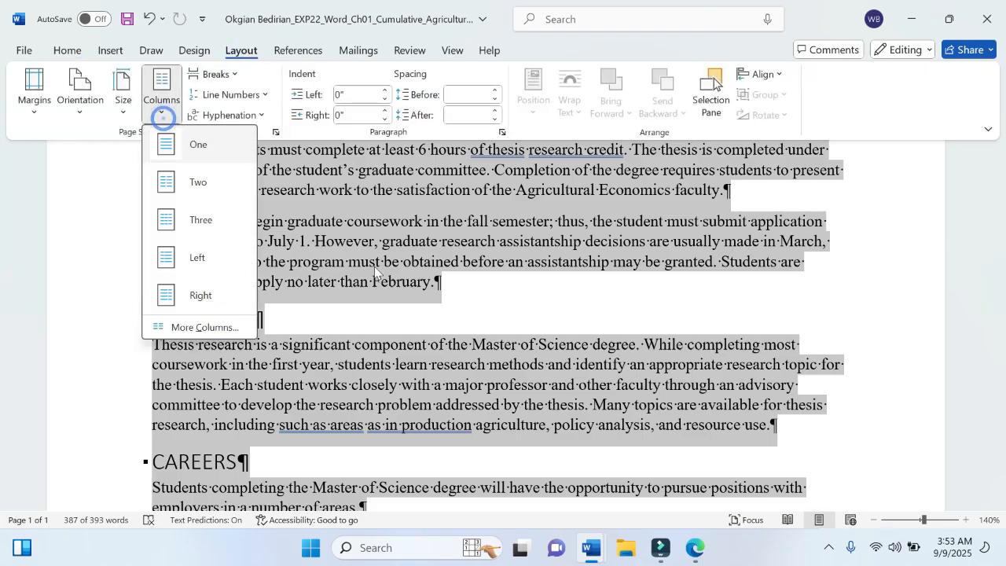
click(203, 327)
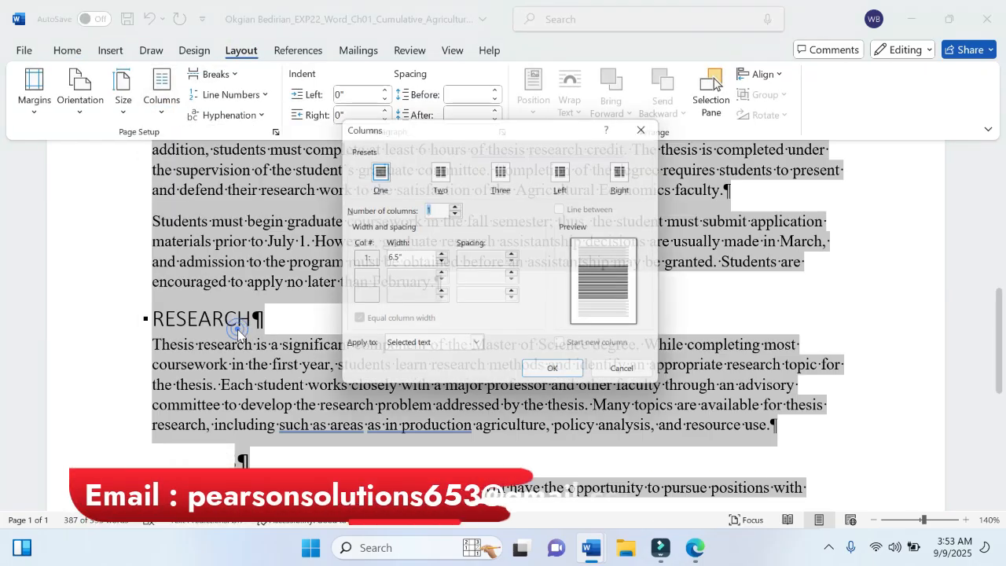
mouse_move(591, 548)
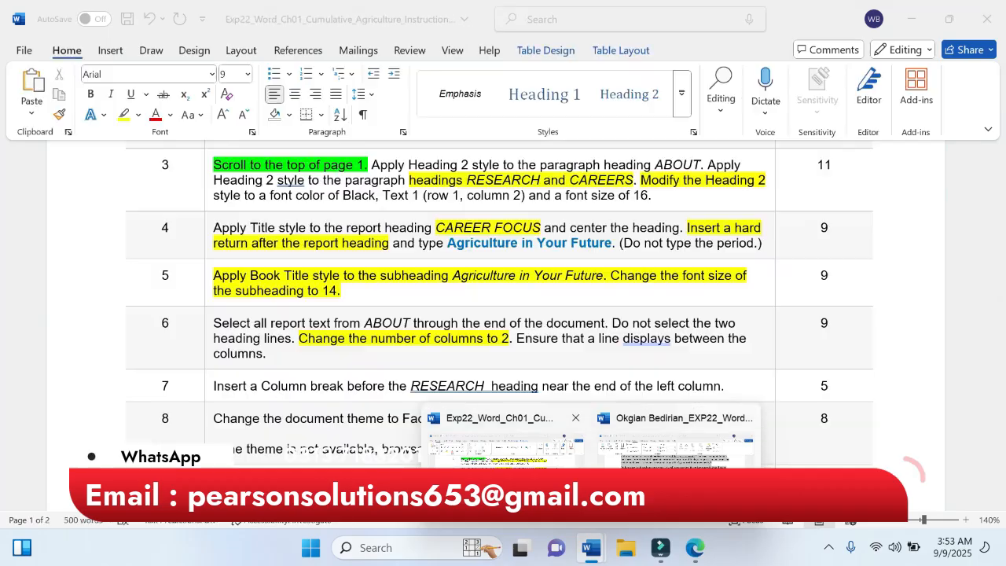
click(503, 444)
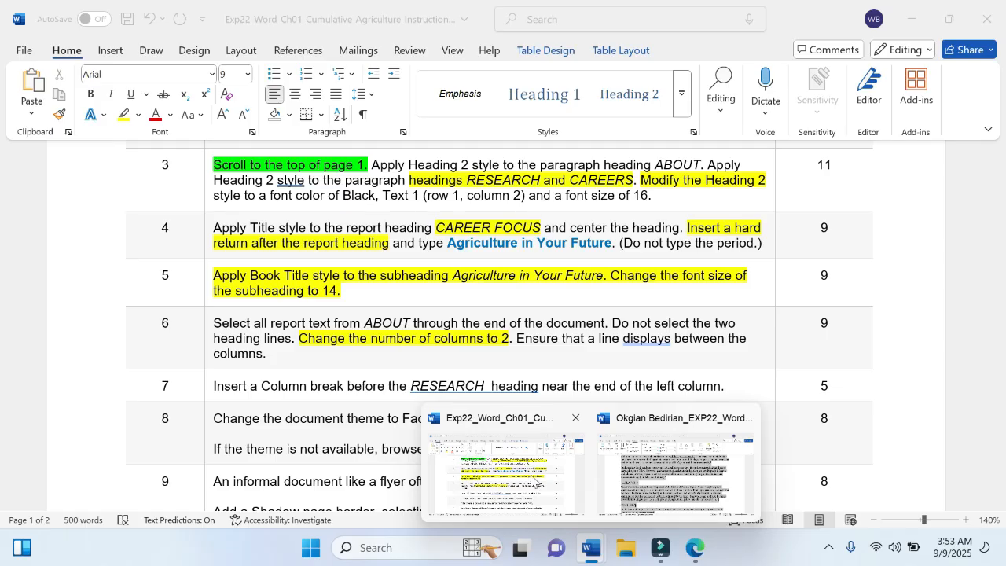
click(675, 471)
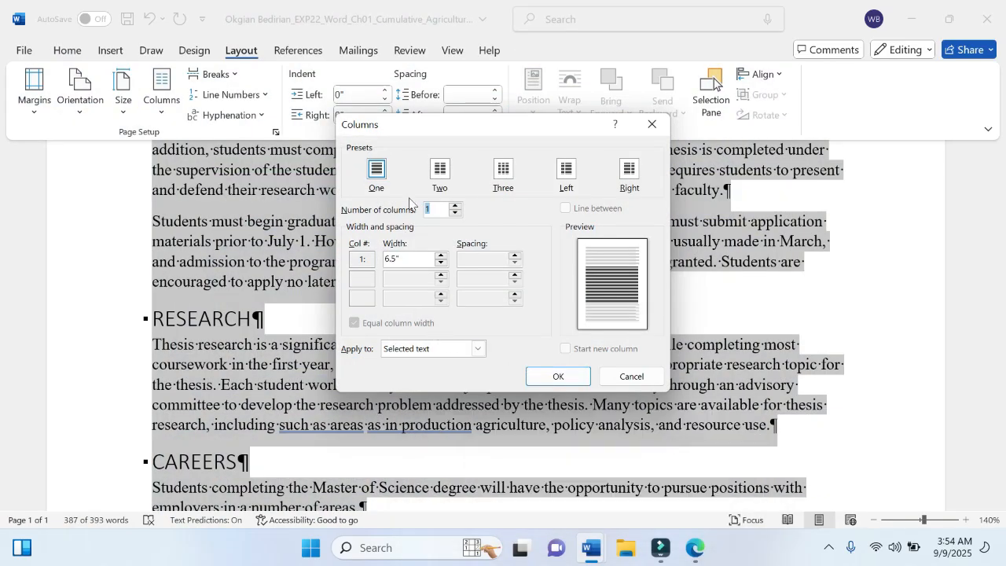
click(455, 205)
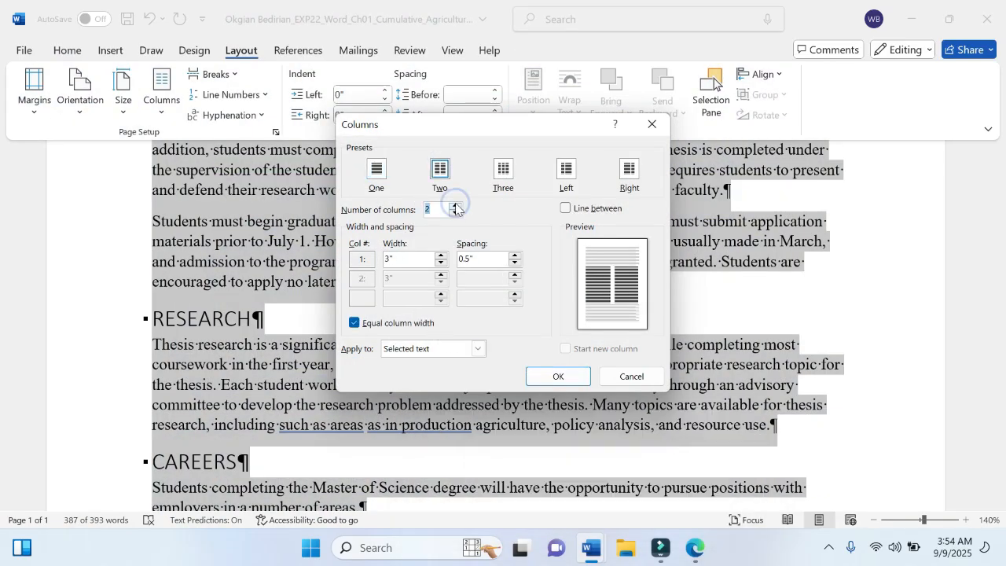
click(572, 210)
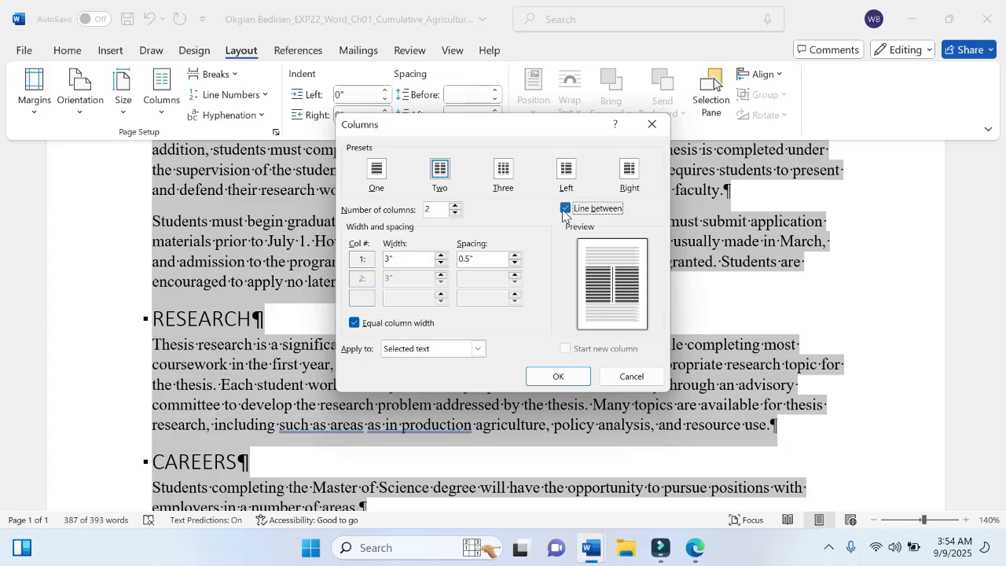
click(554, 379)
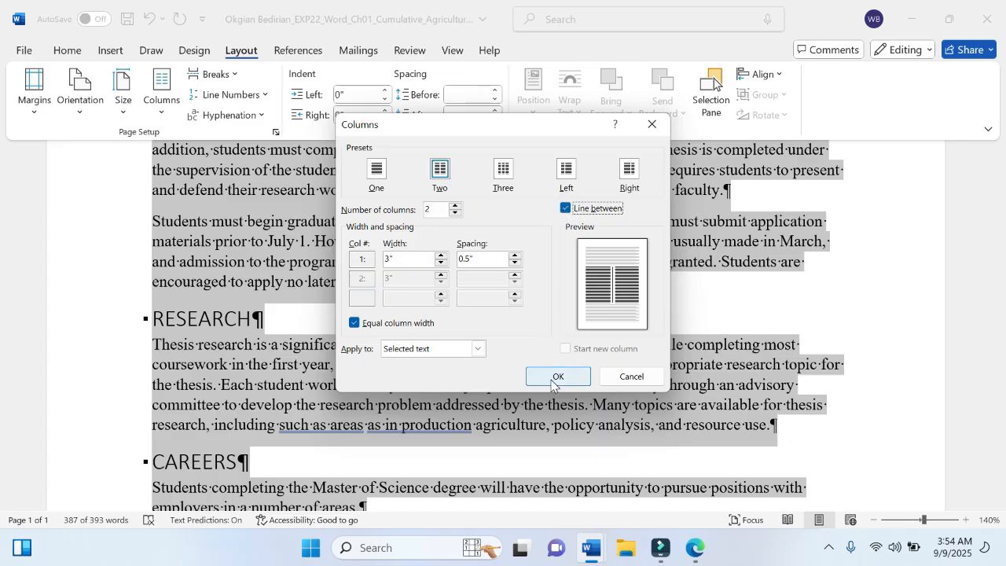
click(554, 380)
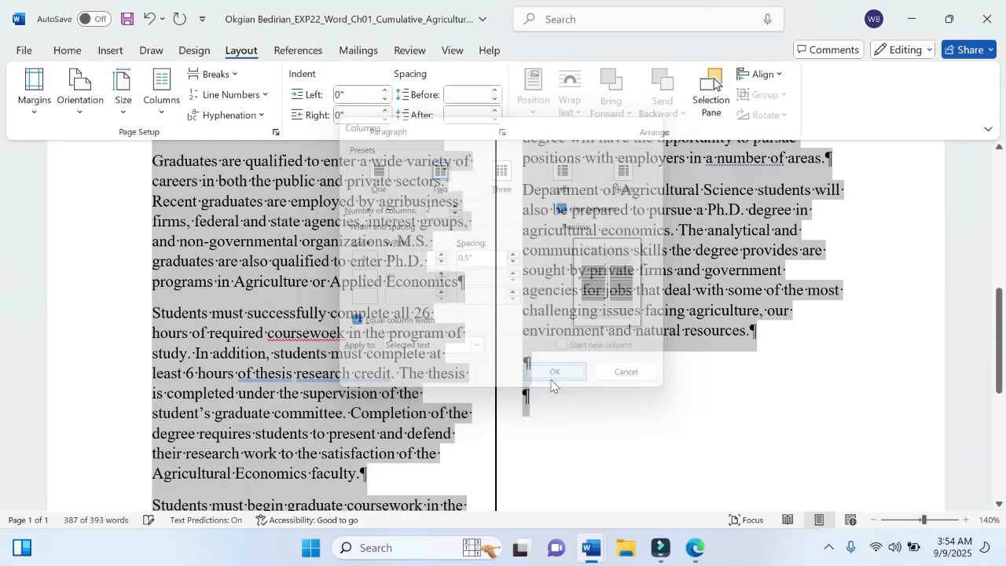
Check the two-column layout in the working document and highlight the entire text of step 6 in yellow in the instructions document
scroll(551, 385, up, 10)
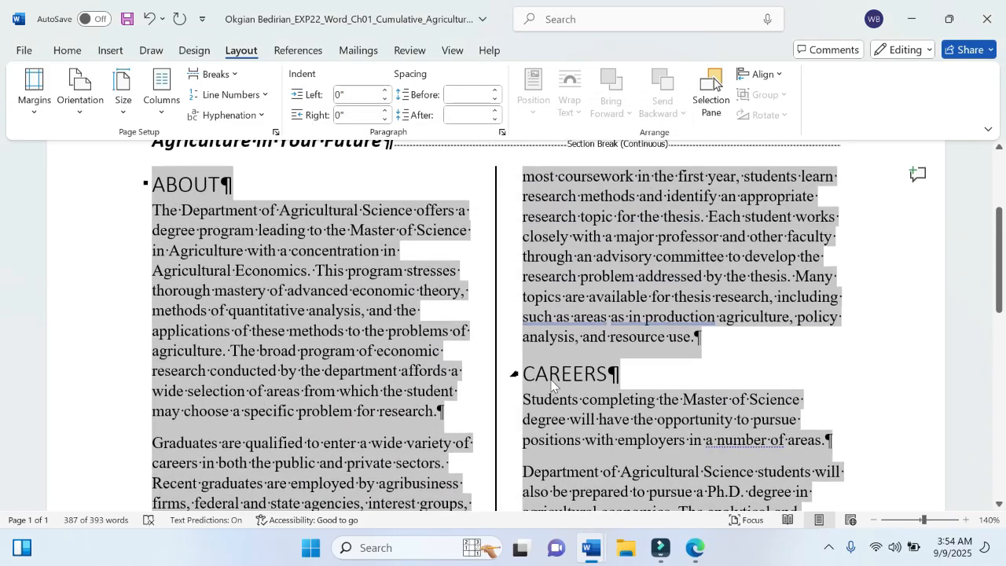
scroll(551, 385, down, 10)
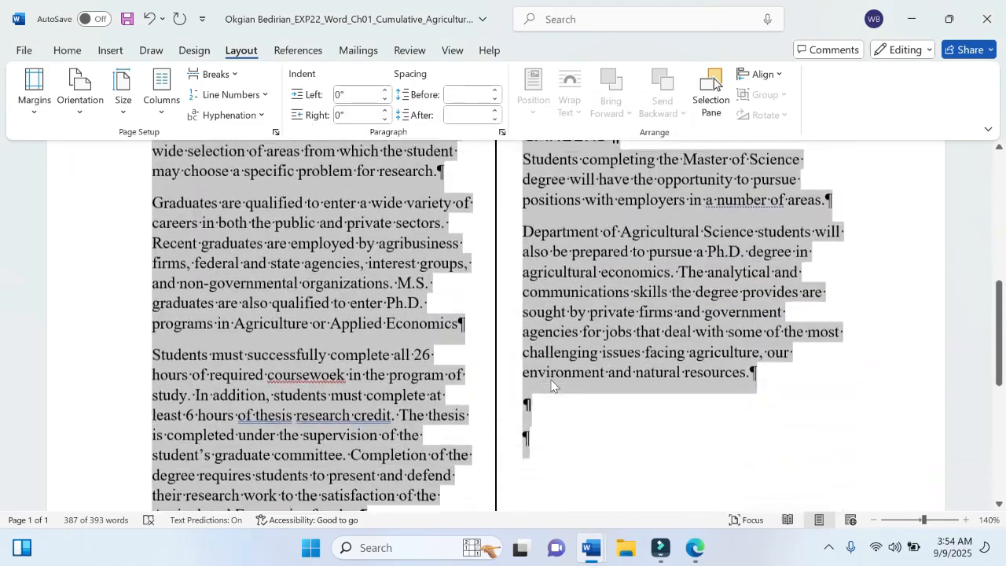
scroll(551, 385, down, 3)
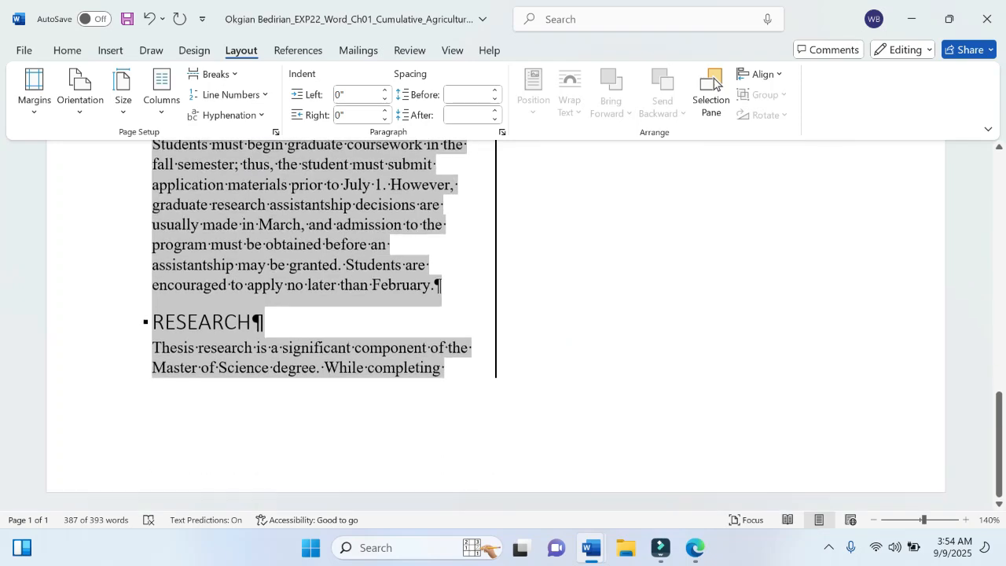
scroll(550, 385, up, 7)
scroll(551, 385, up, 6)
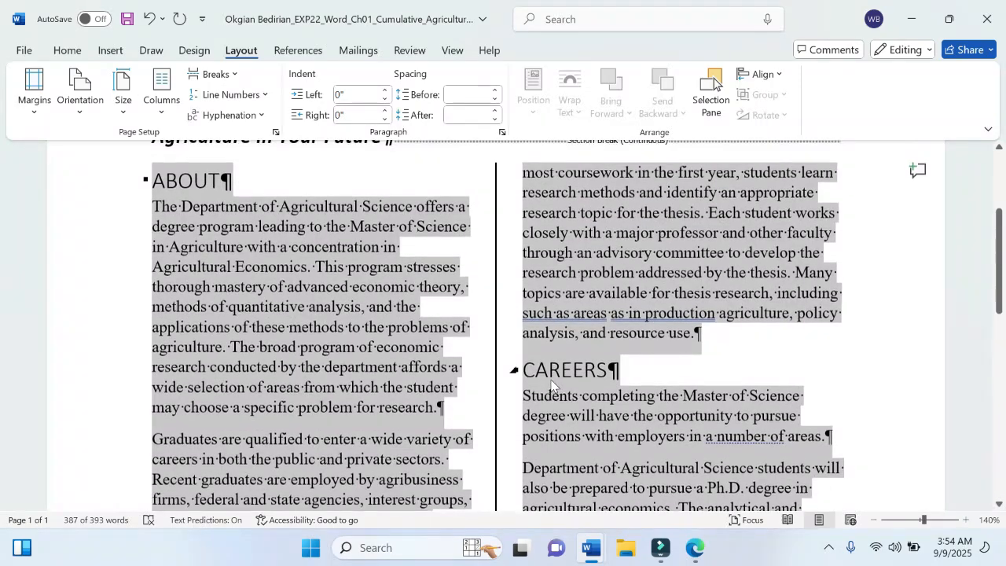
scroll(551, 385, up, 1)
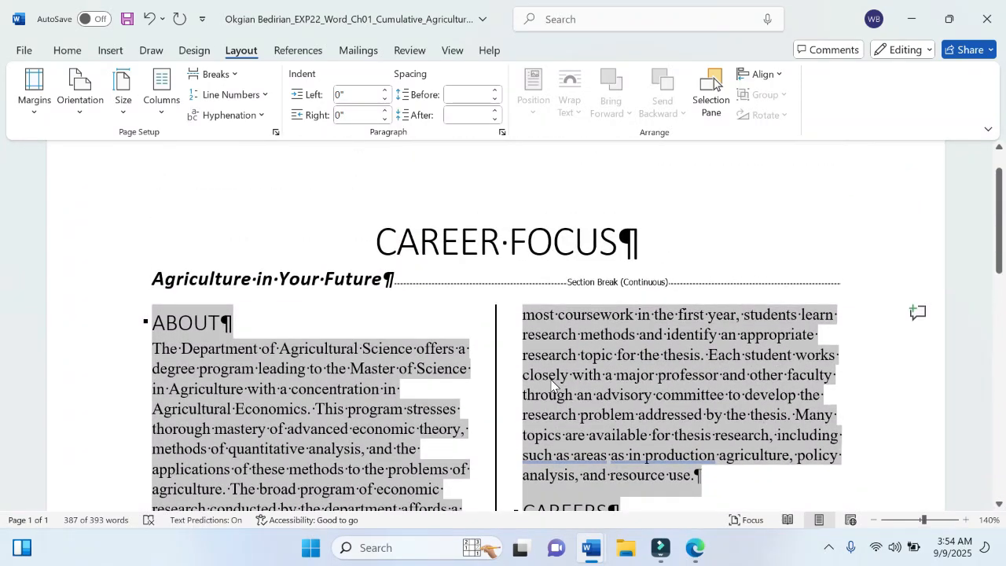
mouse_move(592, 548)
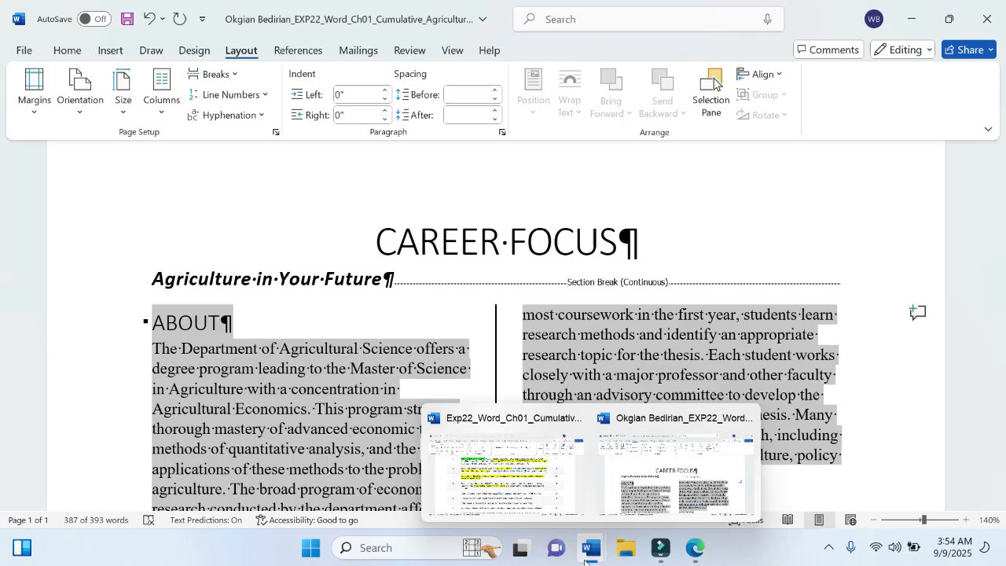
click(515, 466)
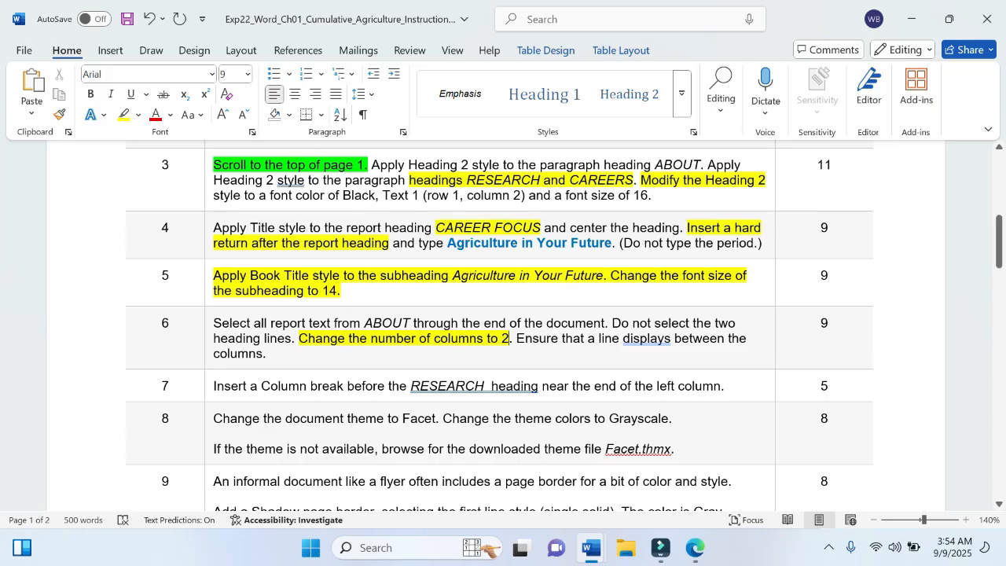
drag(267, 354, 165, 326)
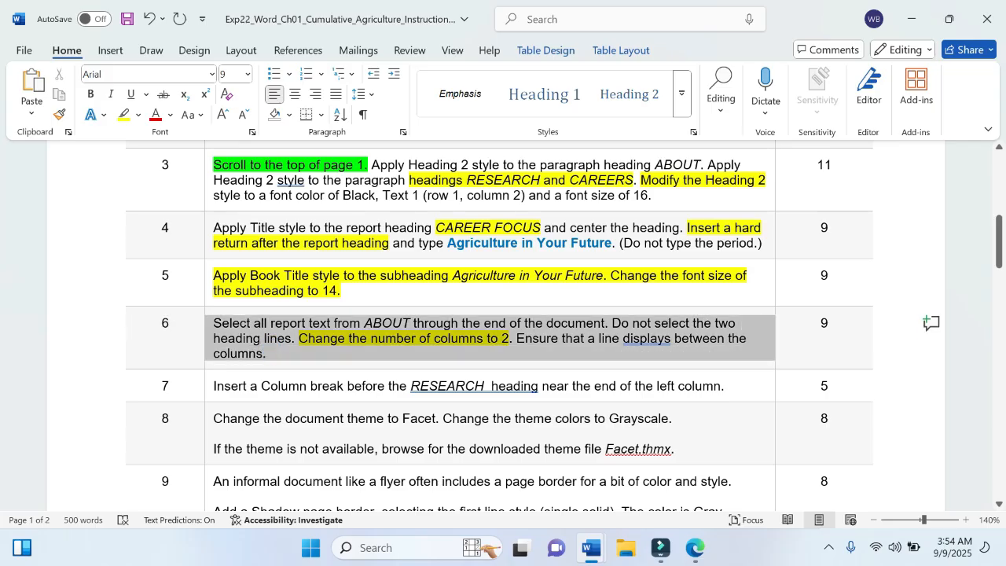
click(282, 293)
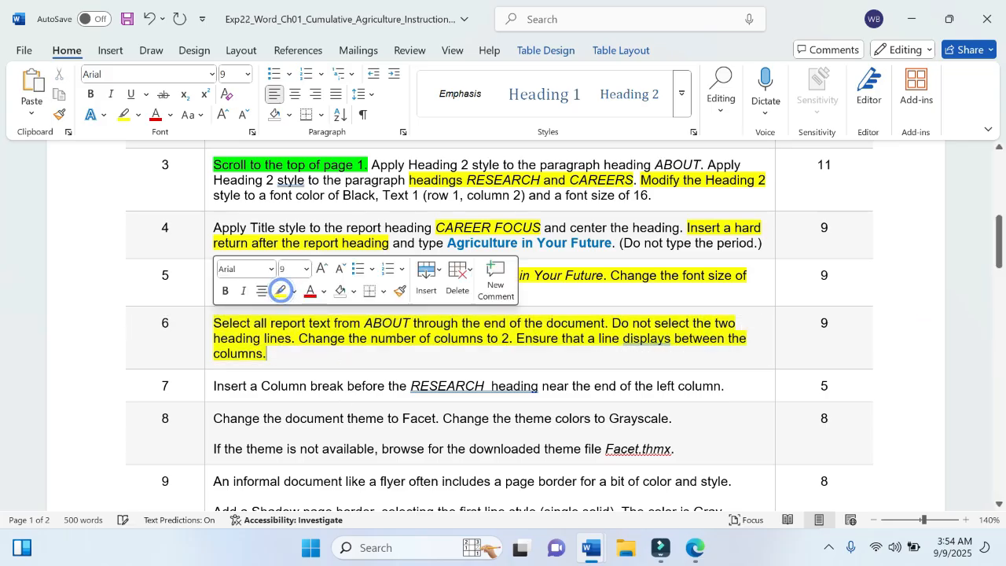
Review step 7 of the instructions and place the insertion point directly before the RESEARCH heading in the working document
scroll(500, 326, down, 4)
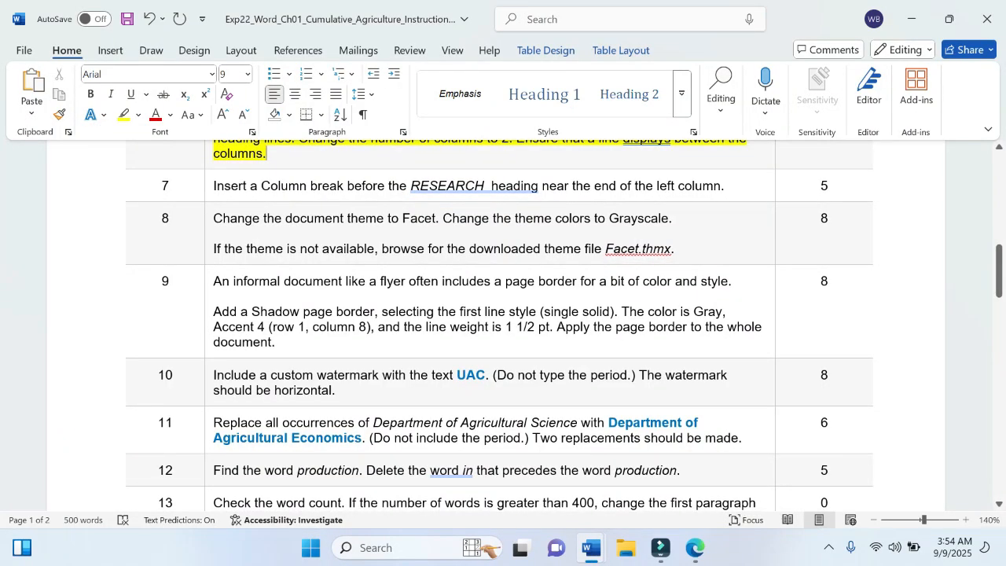
mouse_move(591, 548)
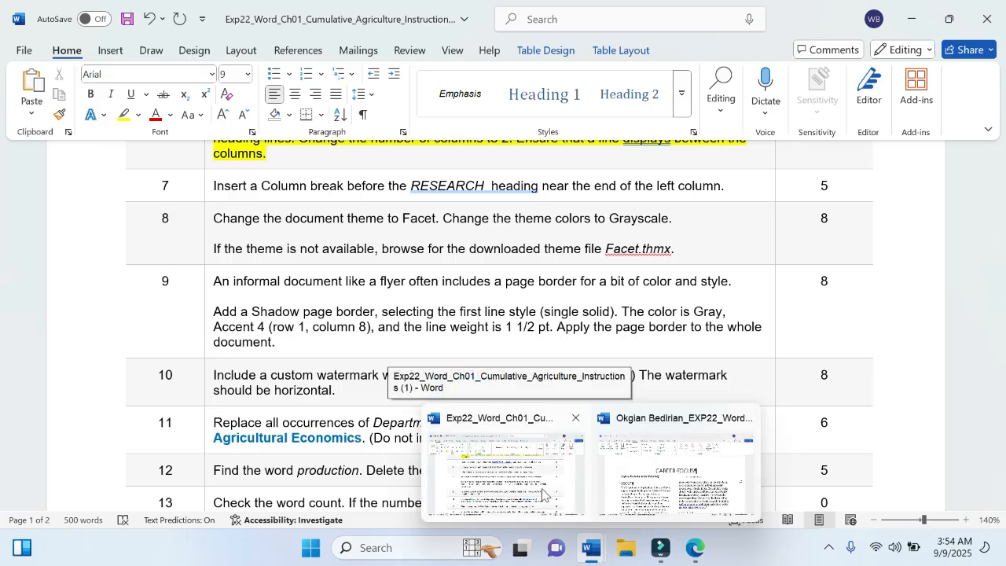
click(664, 476)
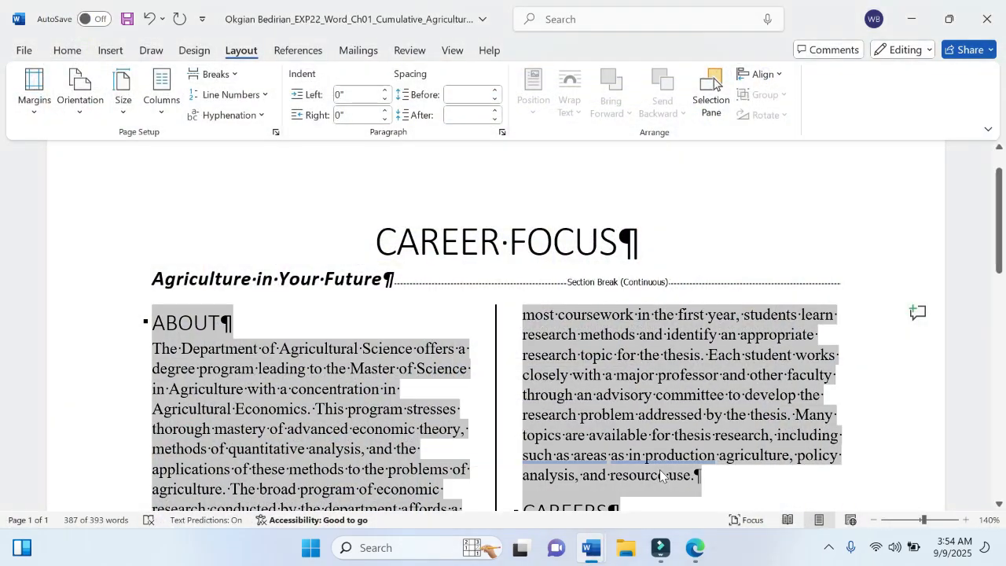
scroll(383, 410, down, 3)
click(317, 280)
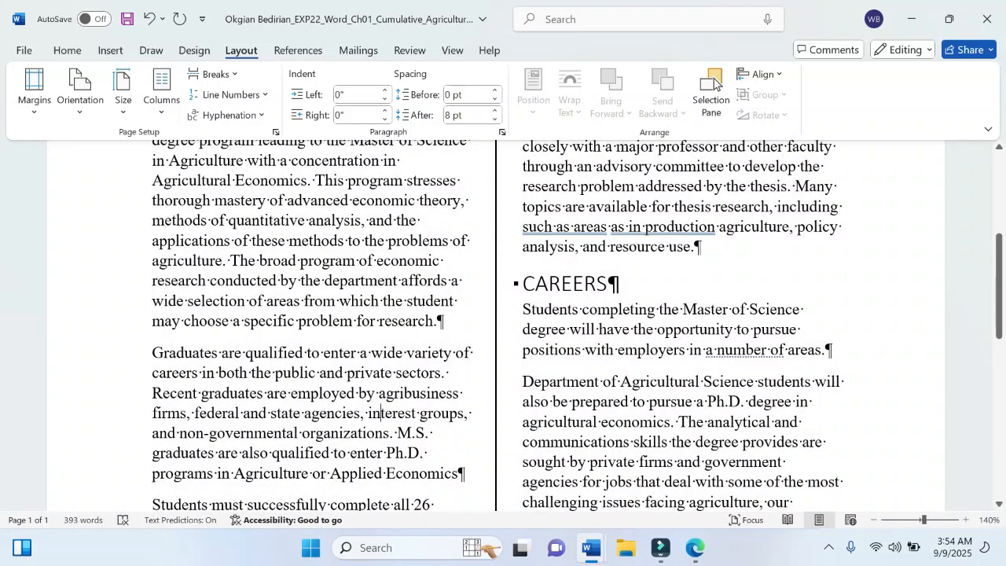
click(67, 49)
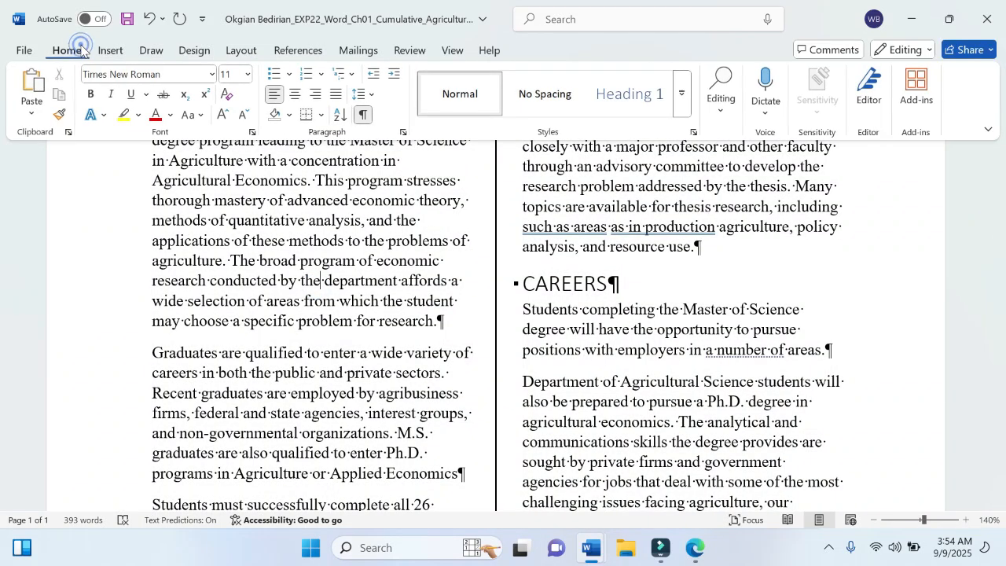
scroll(503, 325, down, 6)
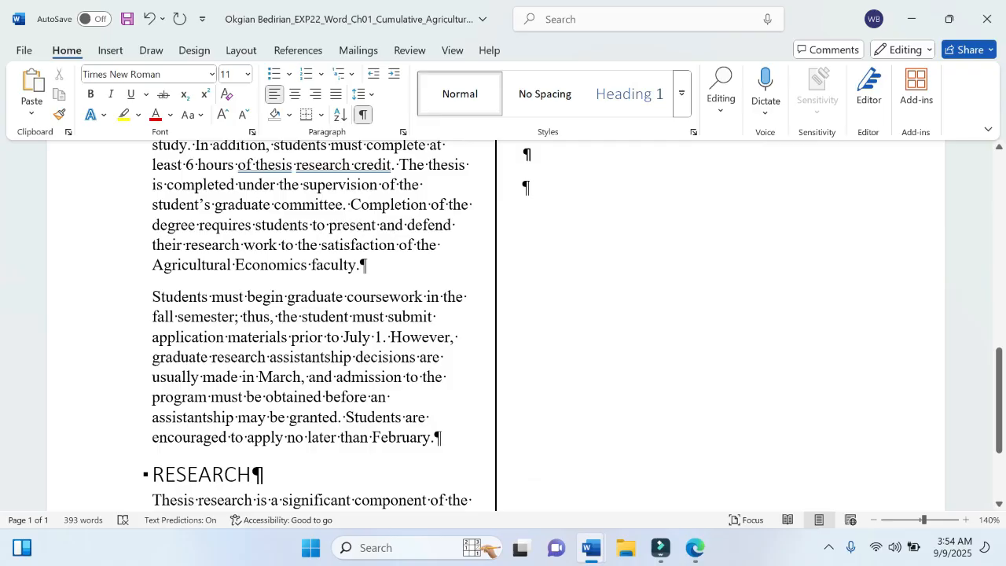
scroll(503, 324, down, 3)
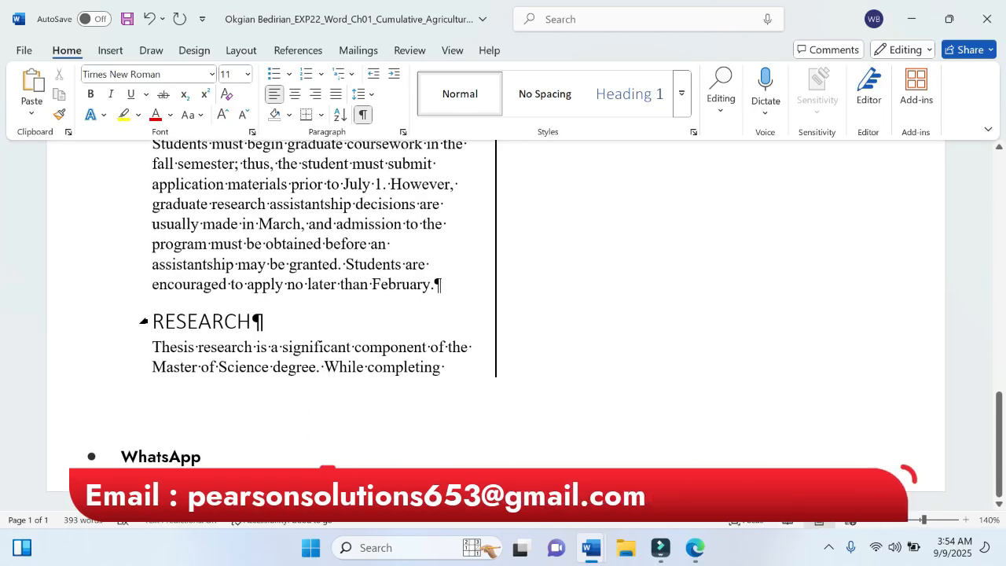
click(150, 321)
mouse_move(585, 553)
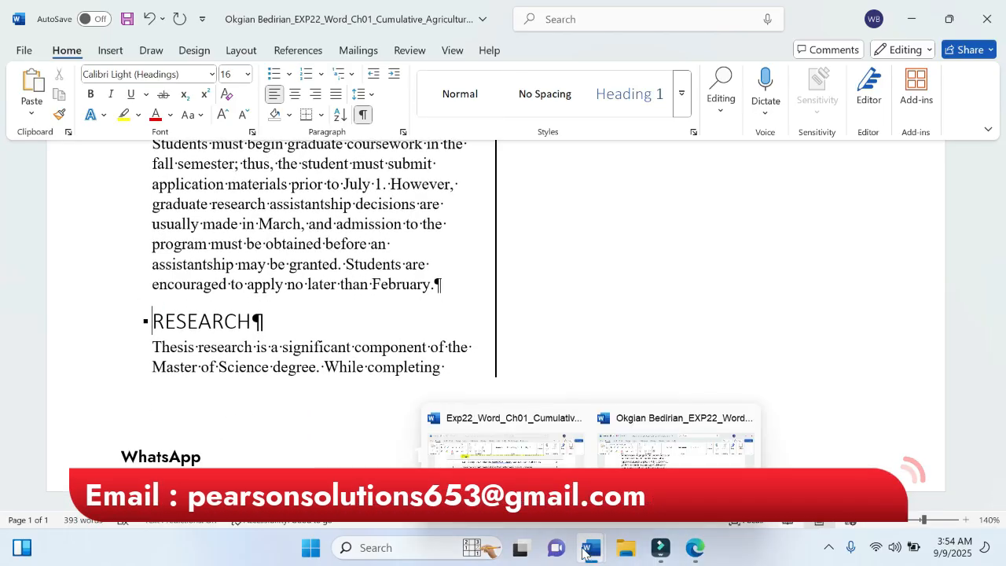
mouse_move(524, 481)
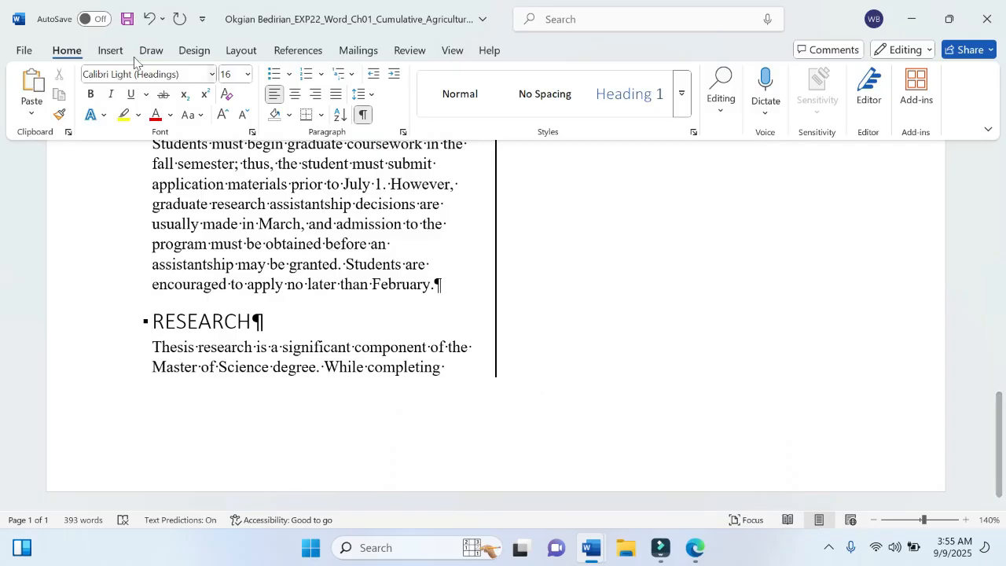
Insert a column break before the RESEARCH heading and check the resulting two-column layout
click(240, 52)
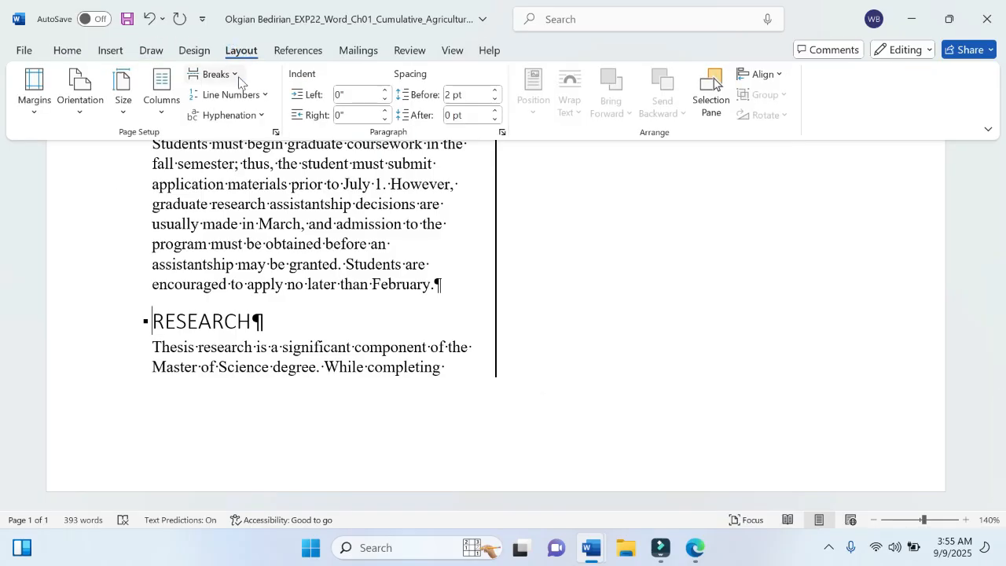
click(239, 77)
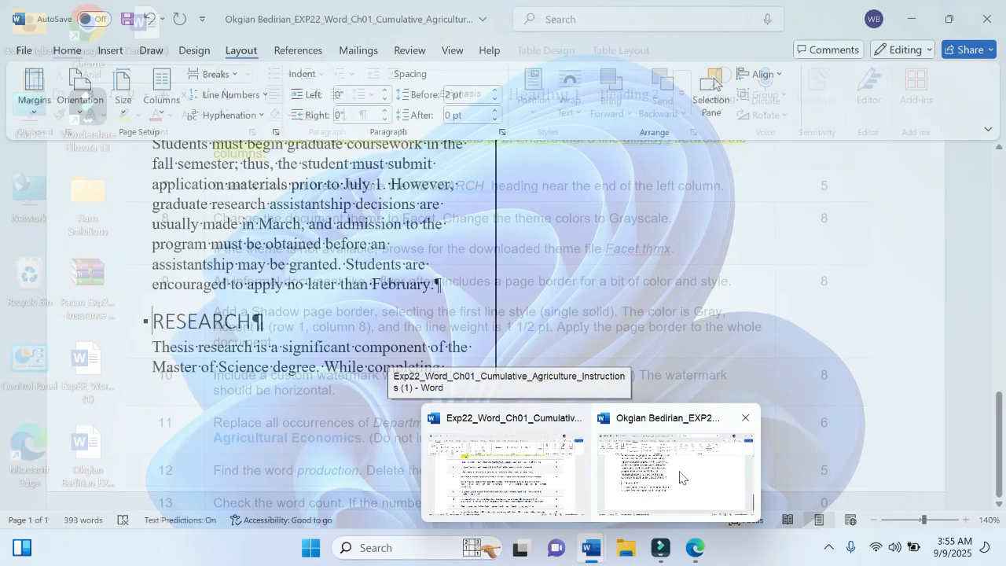
click(680, 474)
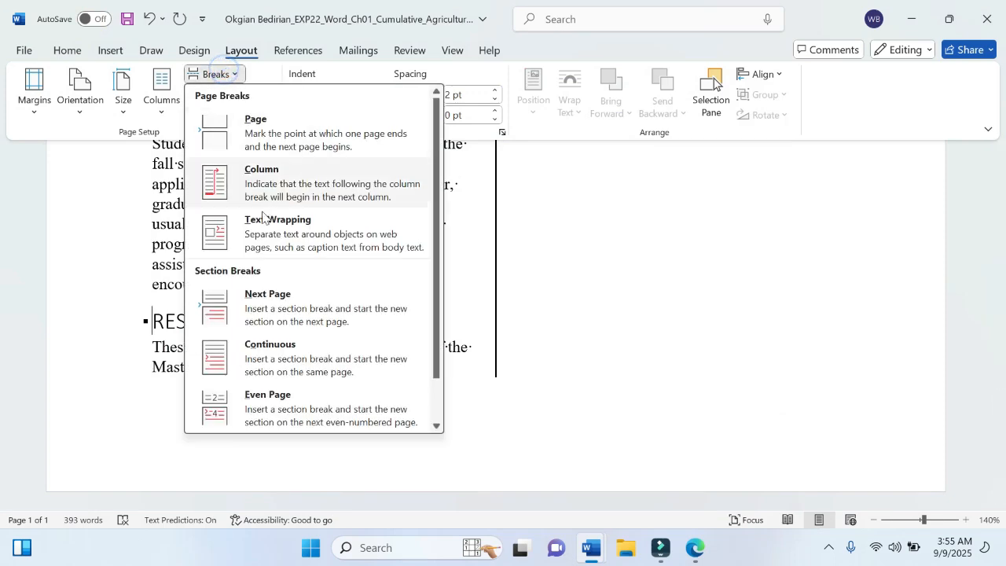
click(263, 176)
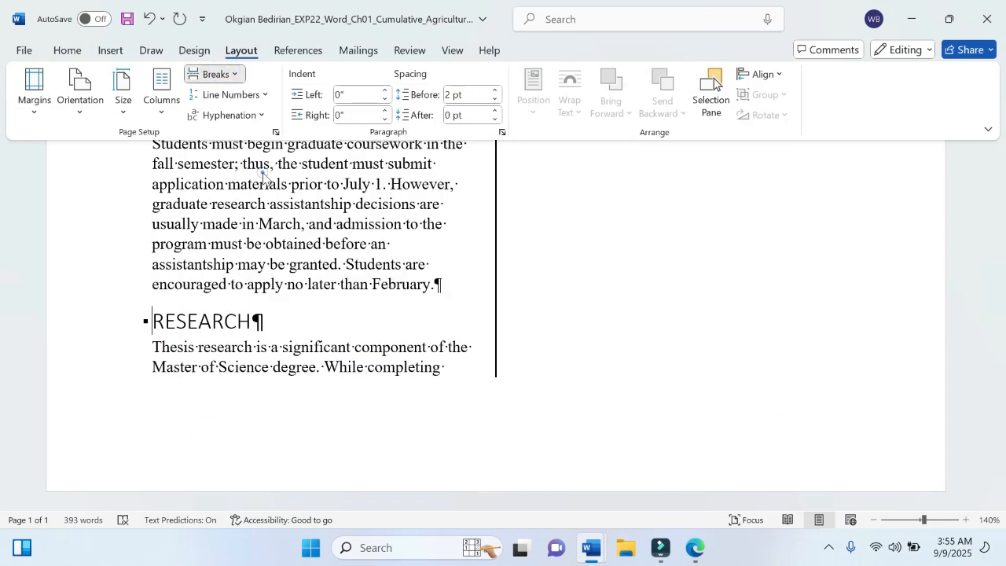
scroll(716, 84, down, 7)
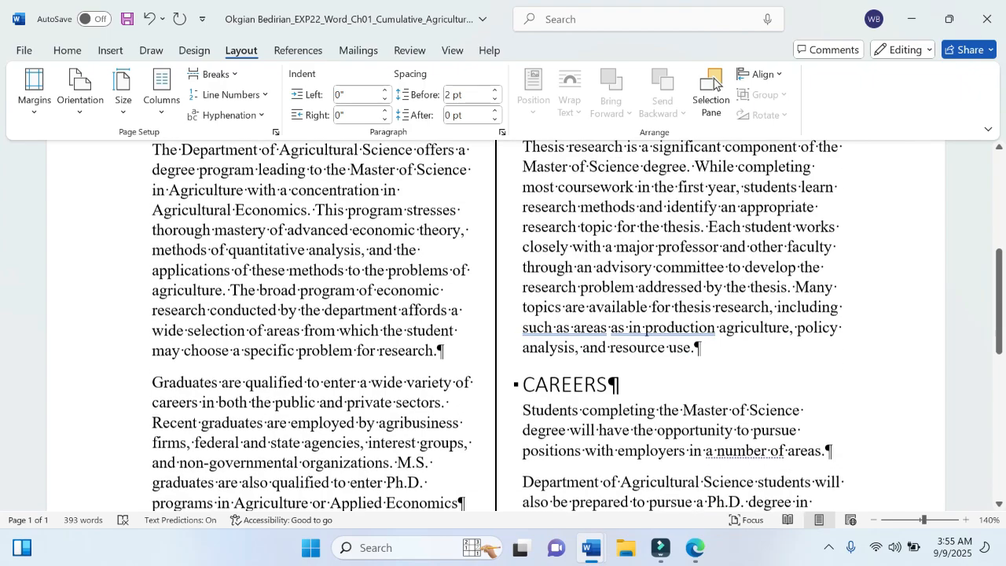
scroll(716, 84, up, 5)
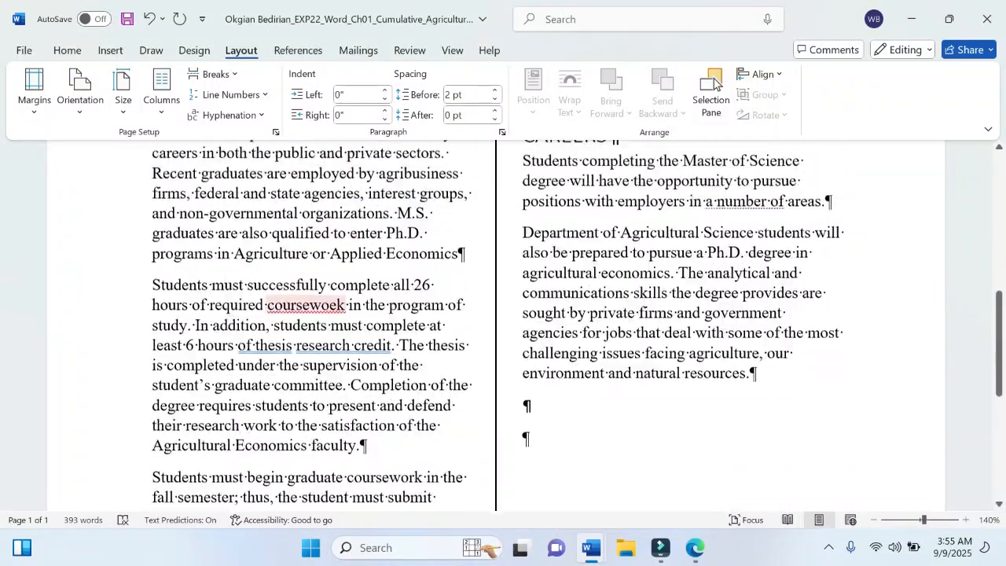
scroll(713, 82, up, 6)
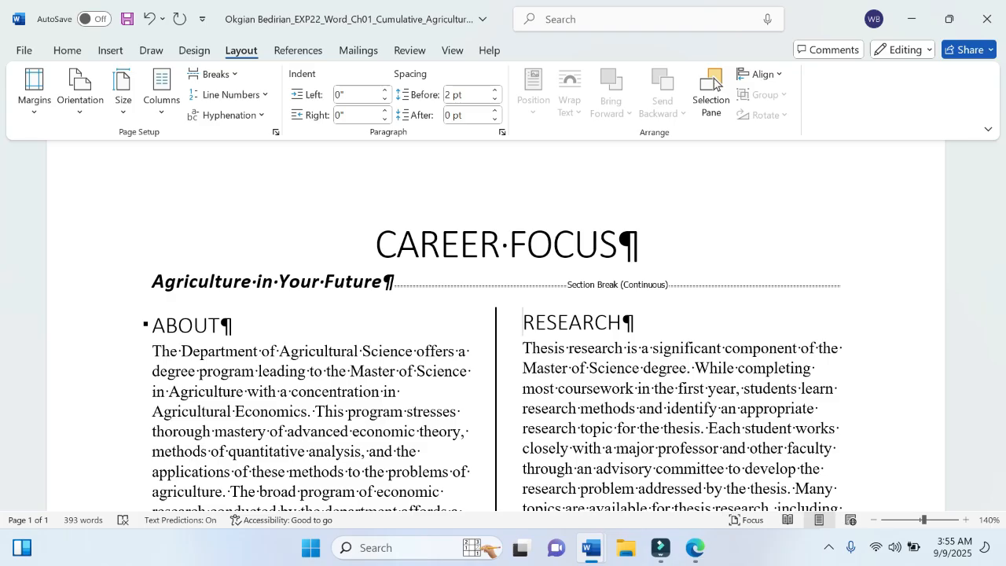
scroll(503, 330, down, 5)
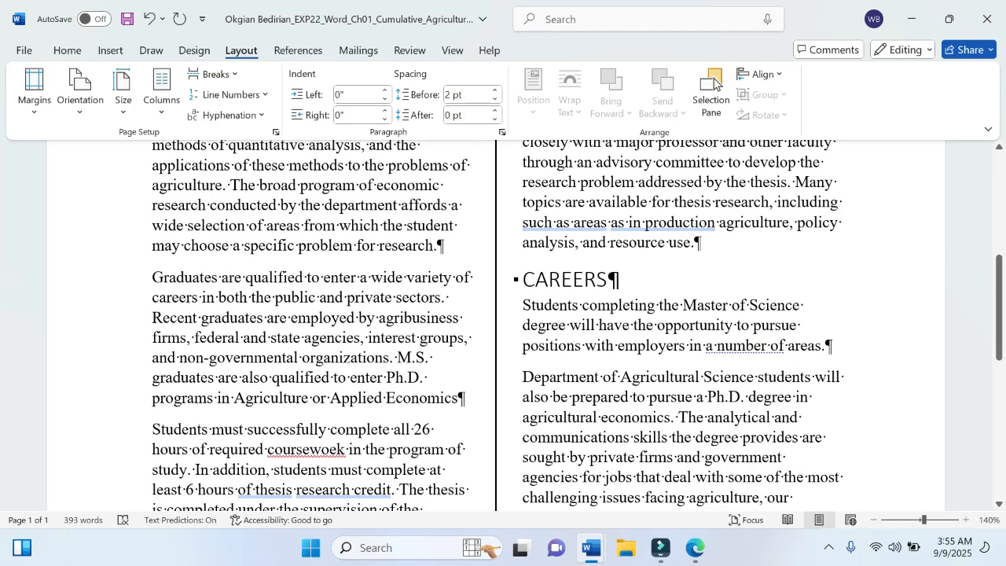
Highlight the sentence "Change the document theme to Facet." in yellow in step 8 of the instructions document
mouse_move(588, 544)
click(503, 471)
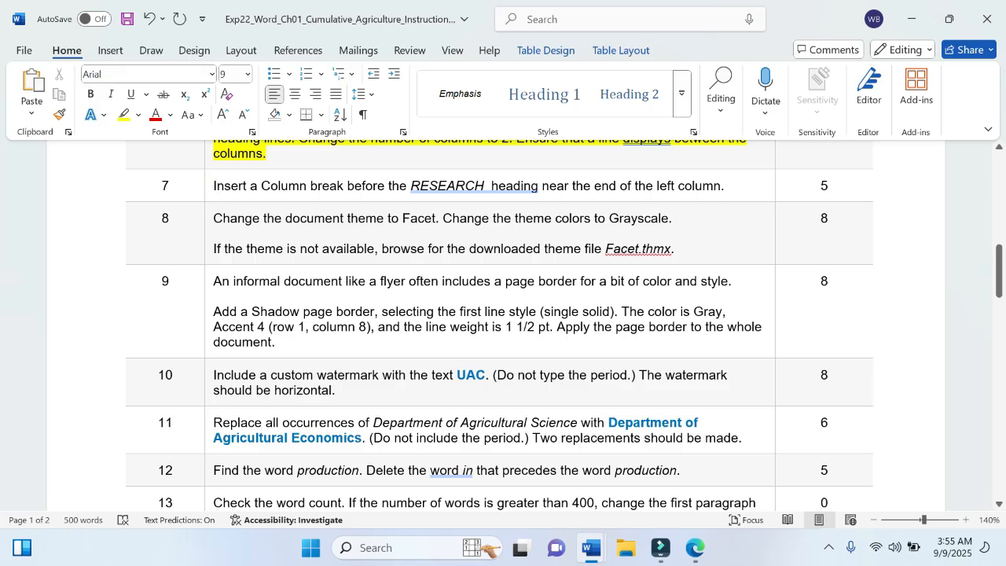
drag(230, 220, 438, 220)
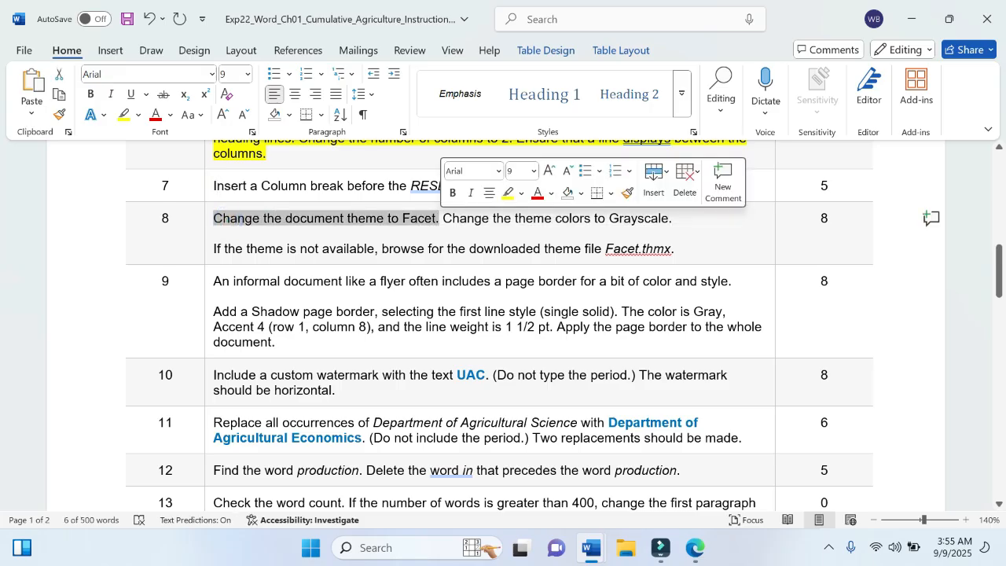
click(507, 193)
Change the working document's theme to Facet
mouse_move(592, 548)
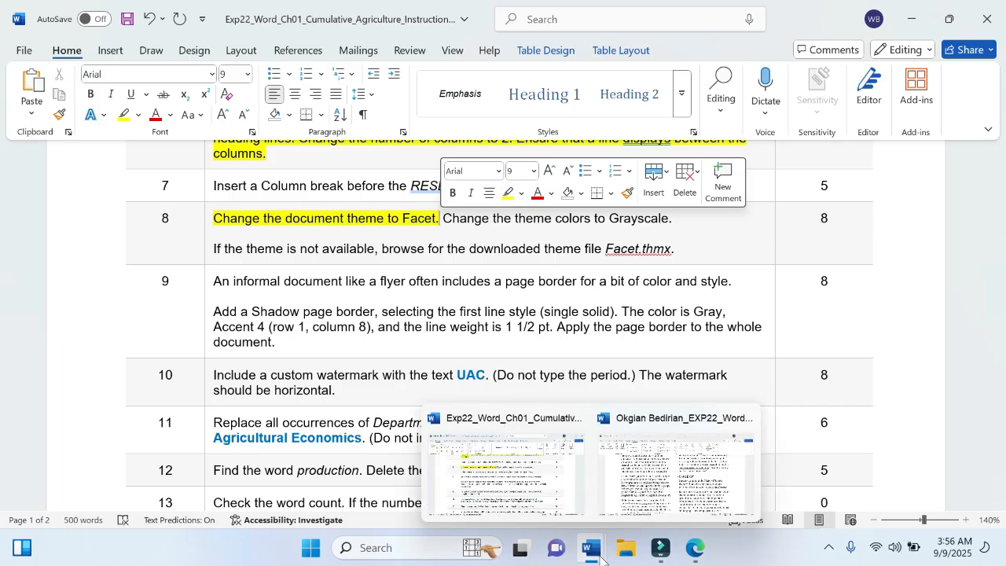
click(668, 507)
click(408, 363)
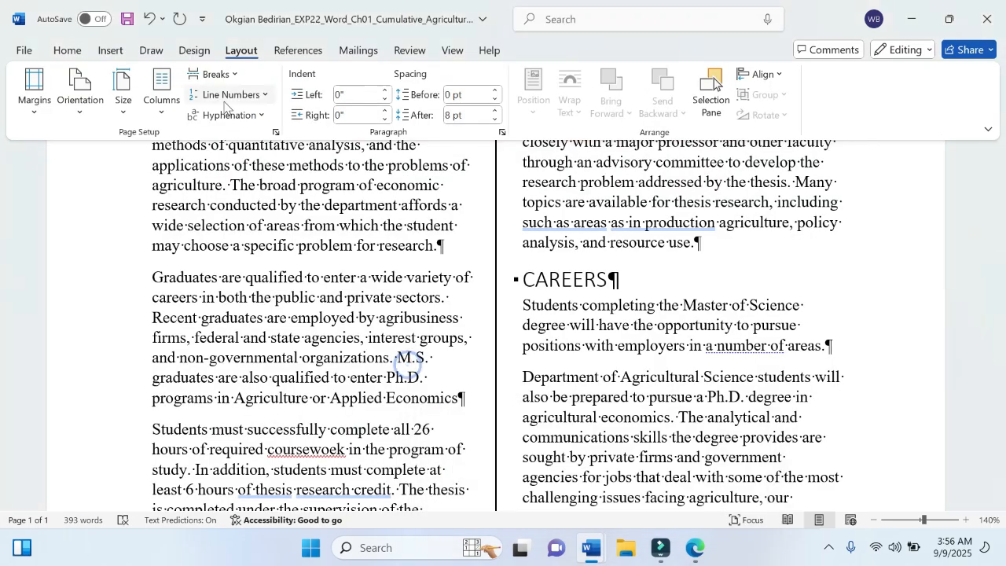
click(366, 251)
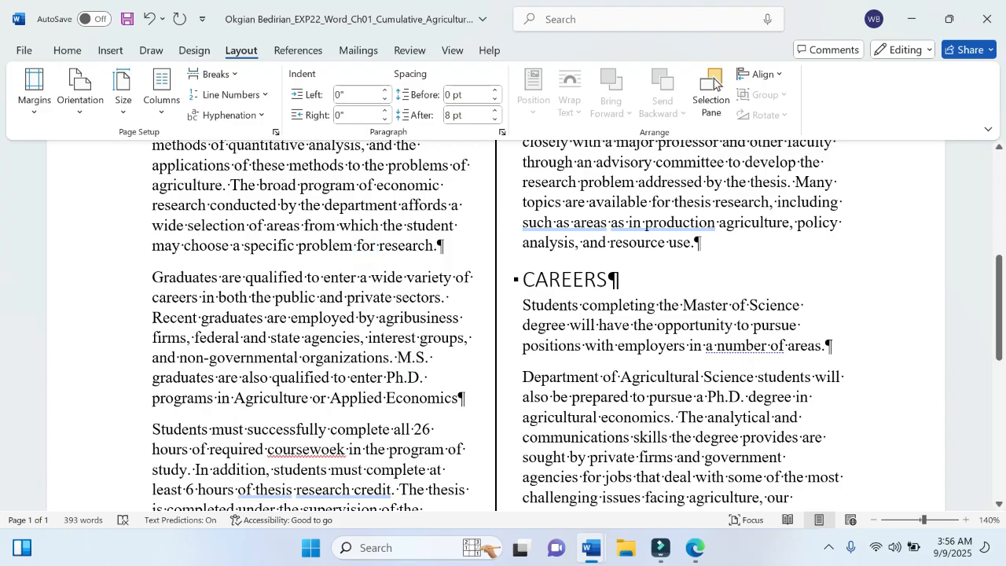
click(66, 50)
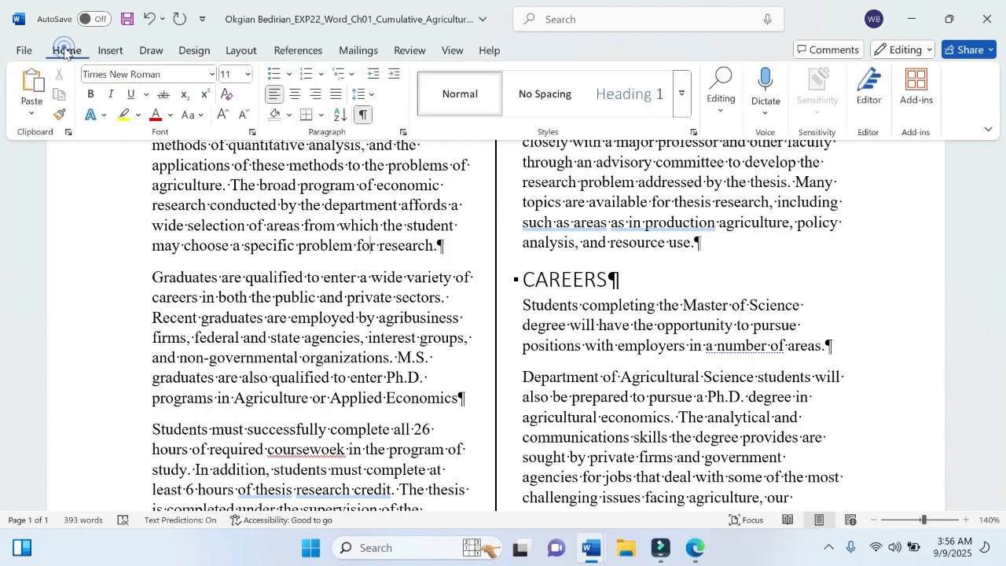
click(189, 50)
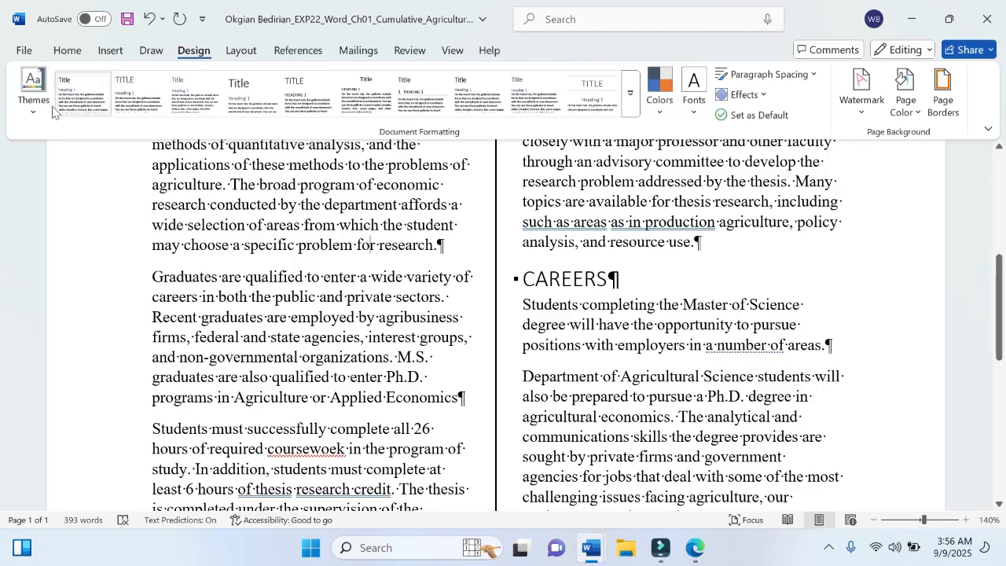
click(36, 102)
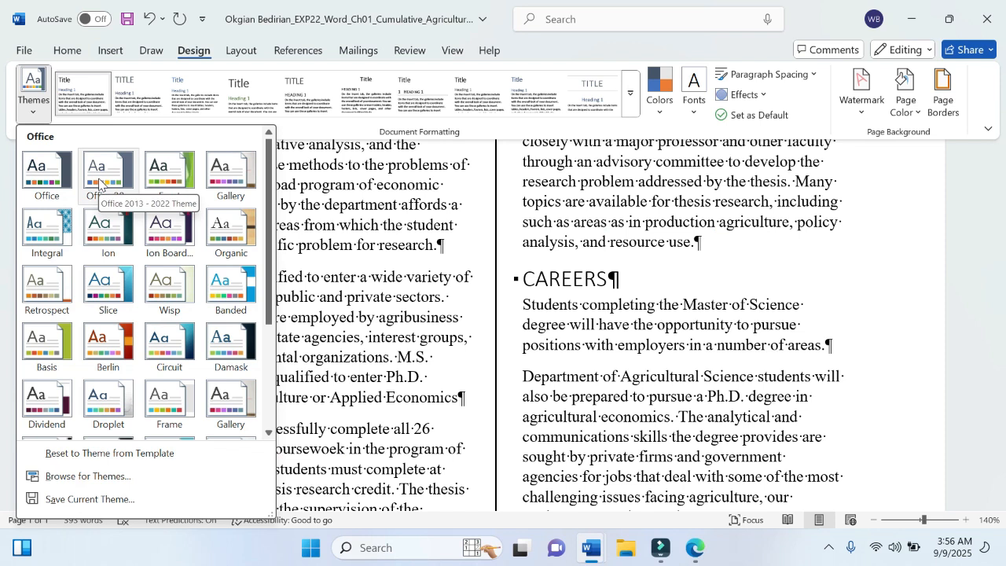
click(163, 176)
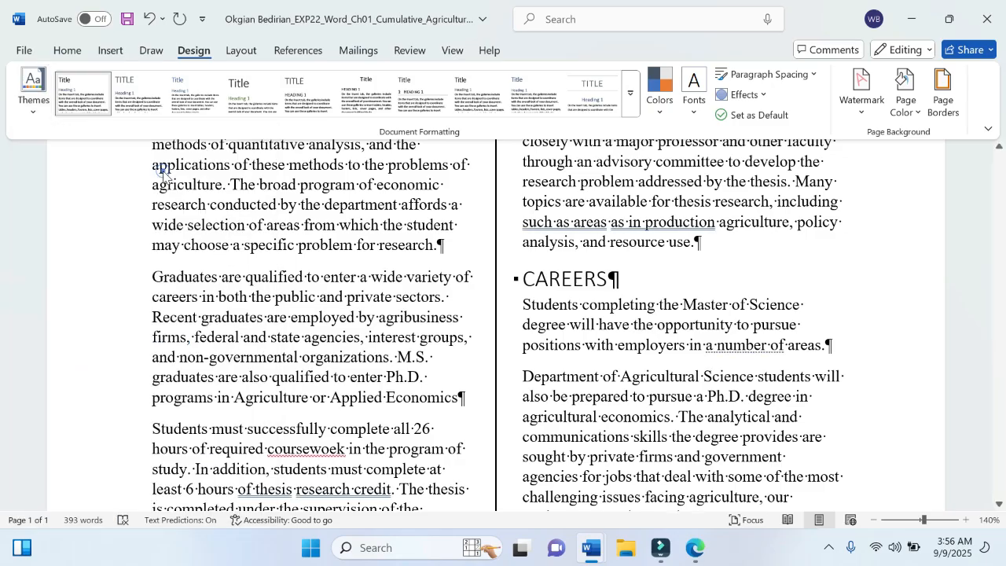
click(343, 297)
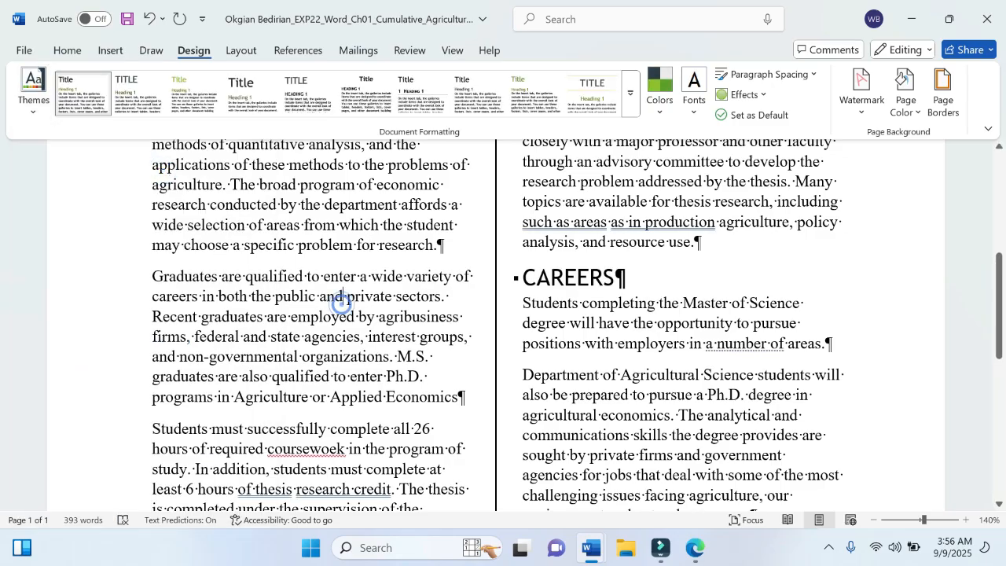
Save the working document
key(ctrl+s)
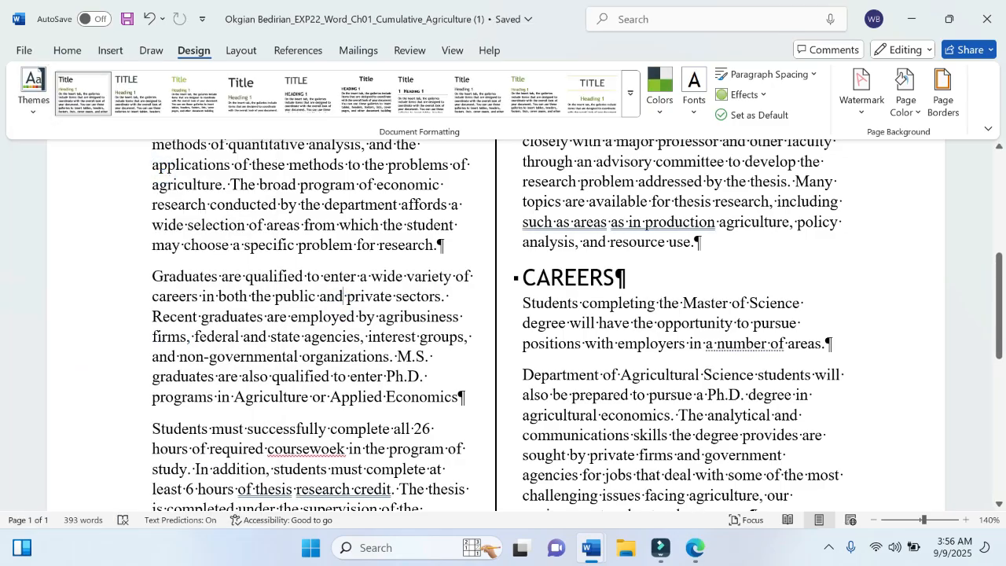
click(25, 50)
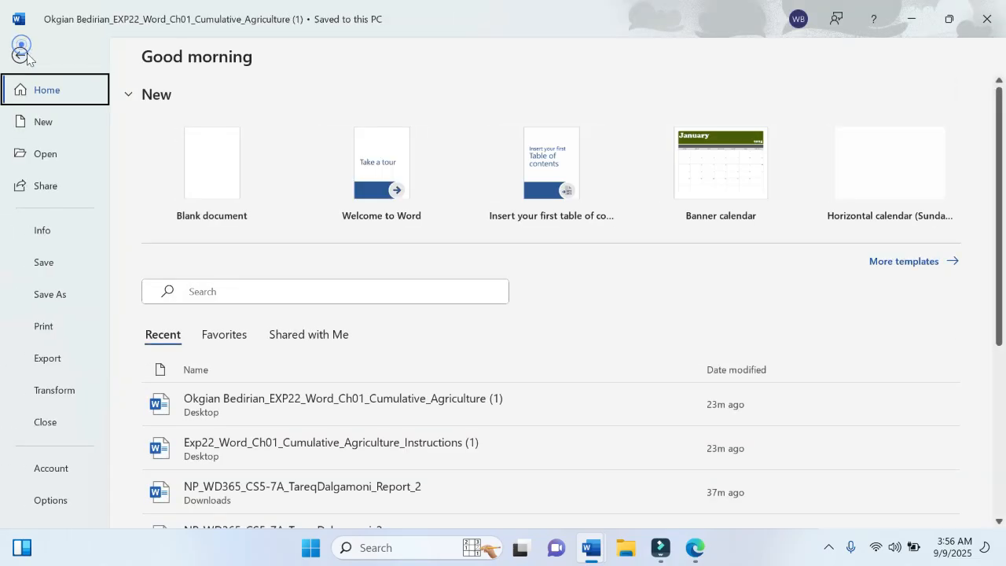
click(49, 264)
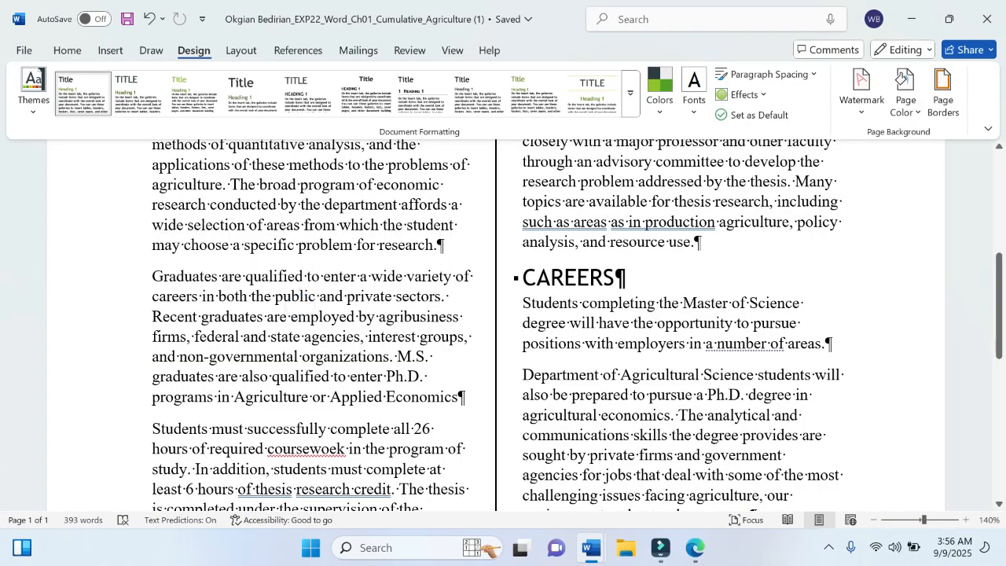
Highlight "Change the theme colors to Grayscale." in yellow in step 8 of the instructions, and return to the working document
mouse_move(578, 561)
click(537, 511)
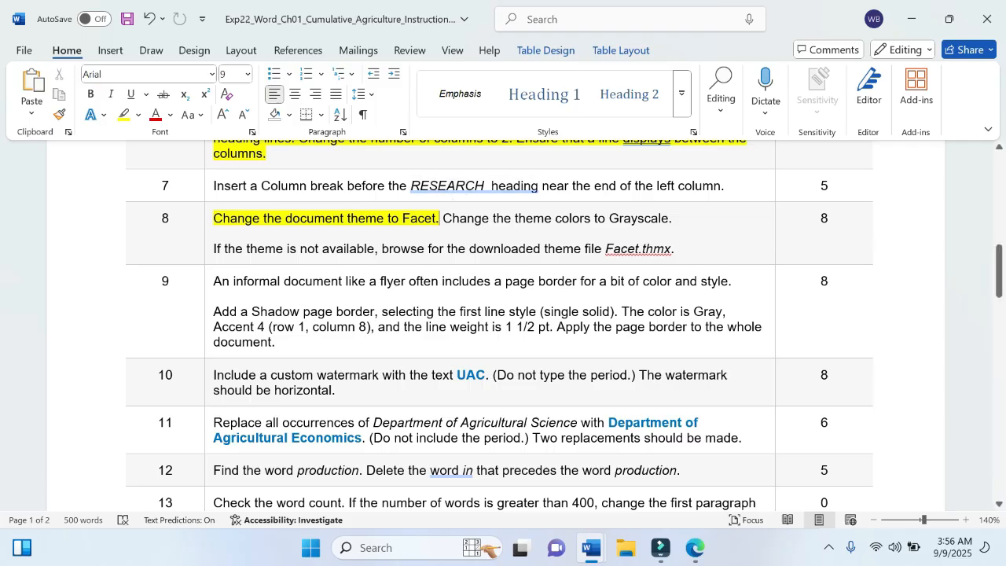
drag(443, 218, 687, 223)
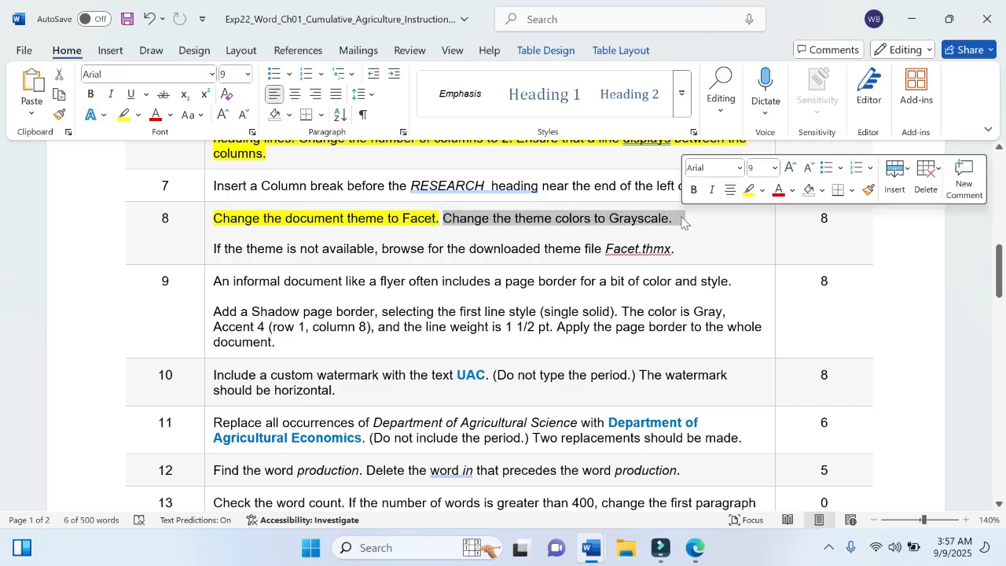
click(751, 197)
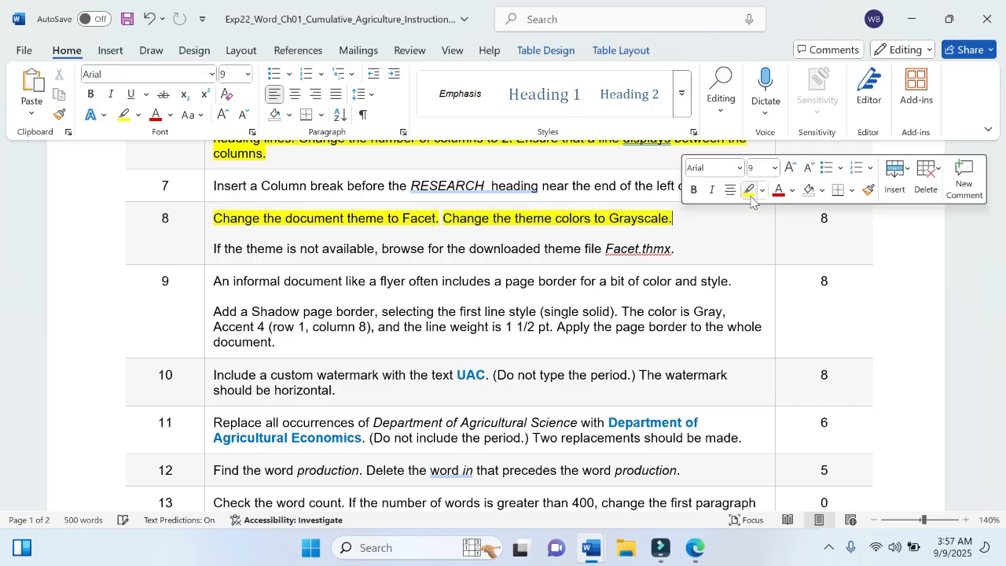
mouse_move(583, 550)
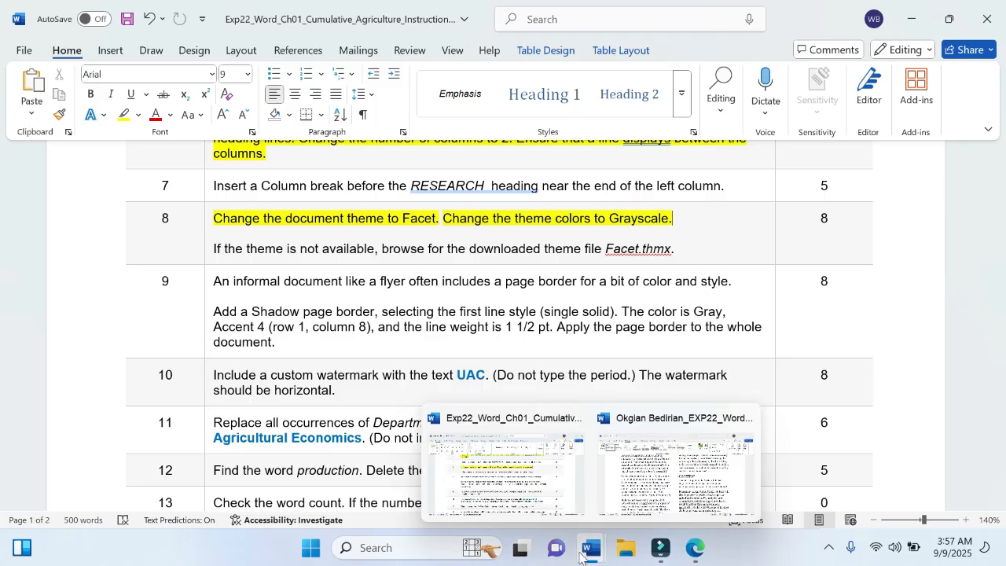
click(673, 503)
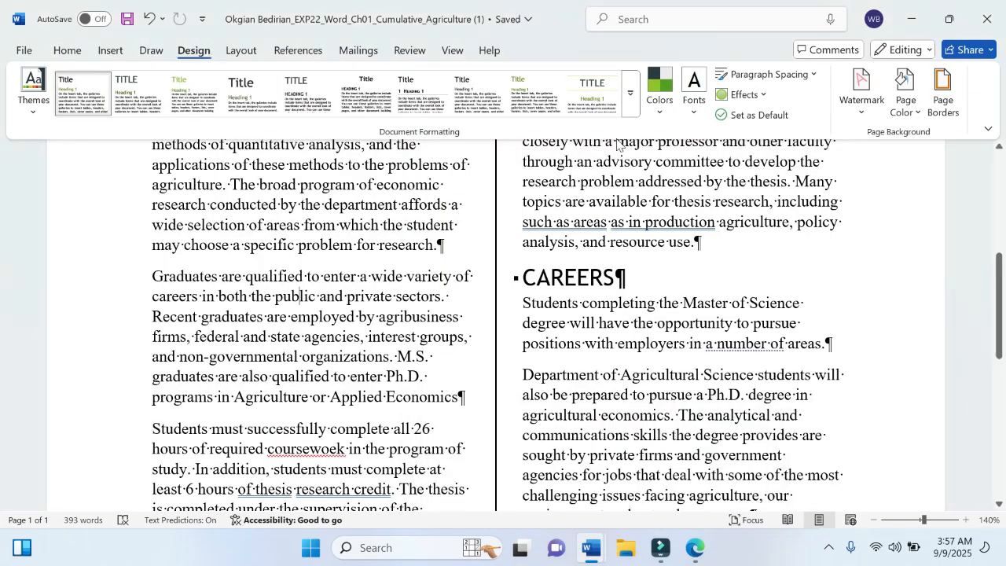
Change the working document's theme colors to Grayscale and save the document
click(656, 114)
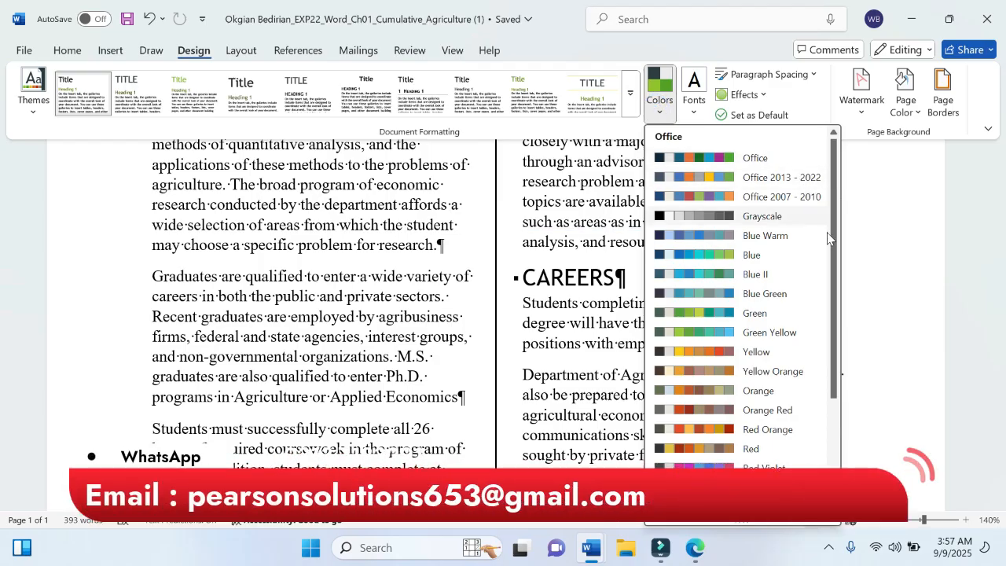
click(763, 217)
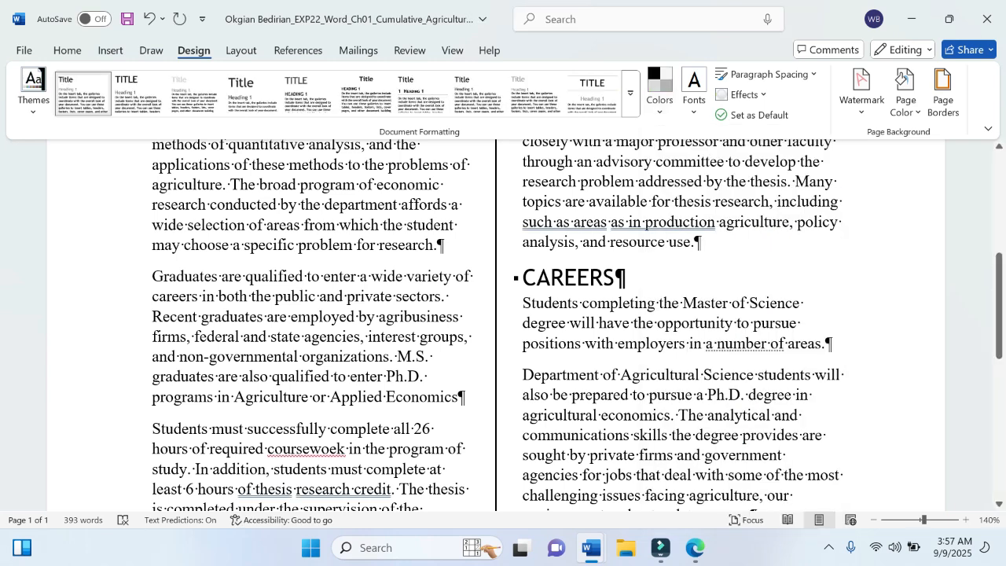
key(ctrl+s)
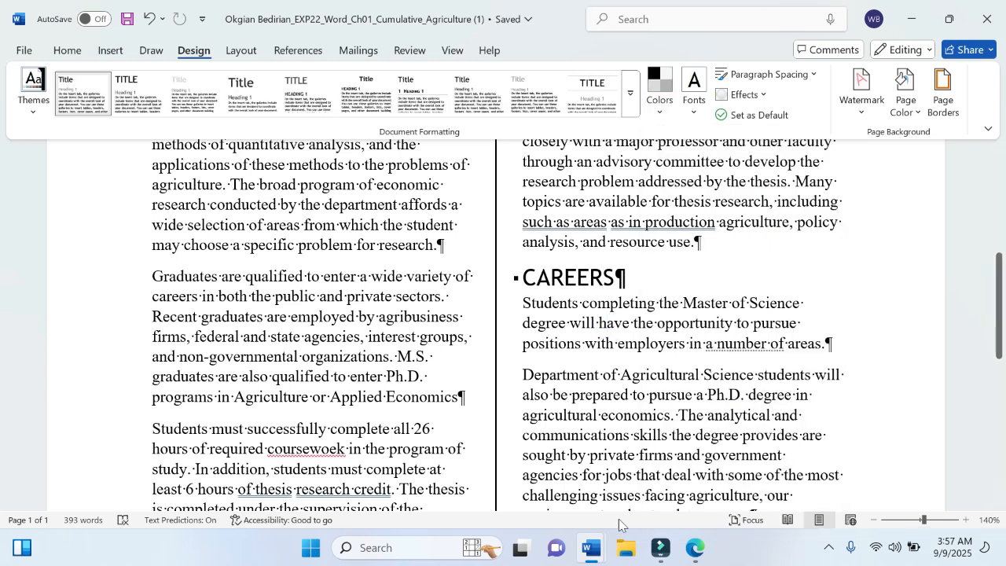
Review the page border requirements in step 9 of the instructions document, and return to the working document
mouse_move(592, 548)
click(521, 474)
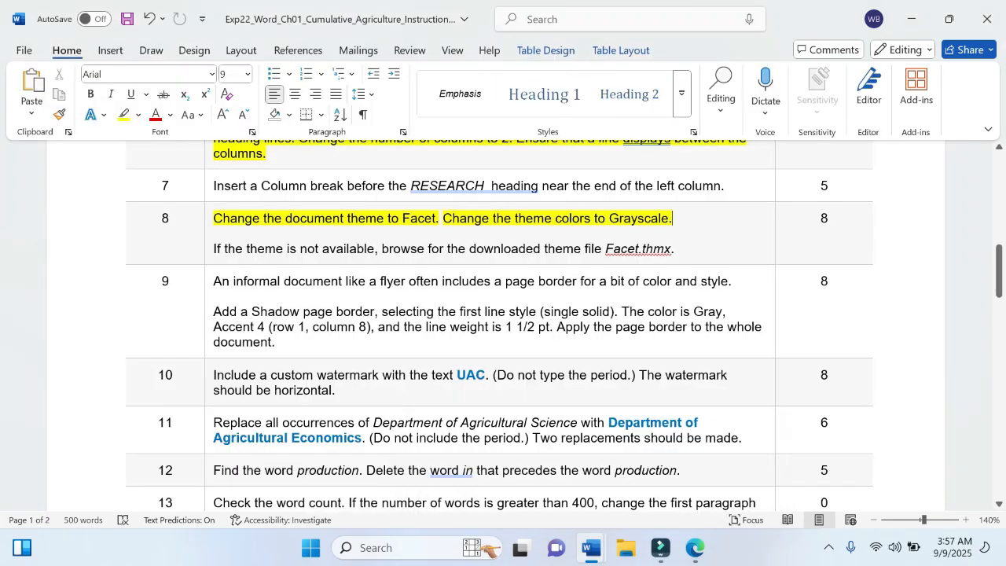
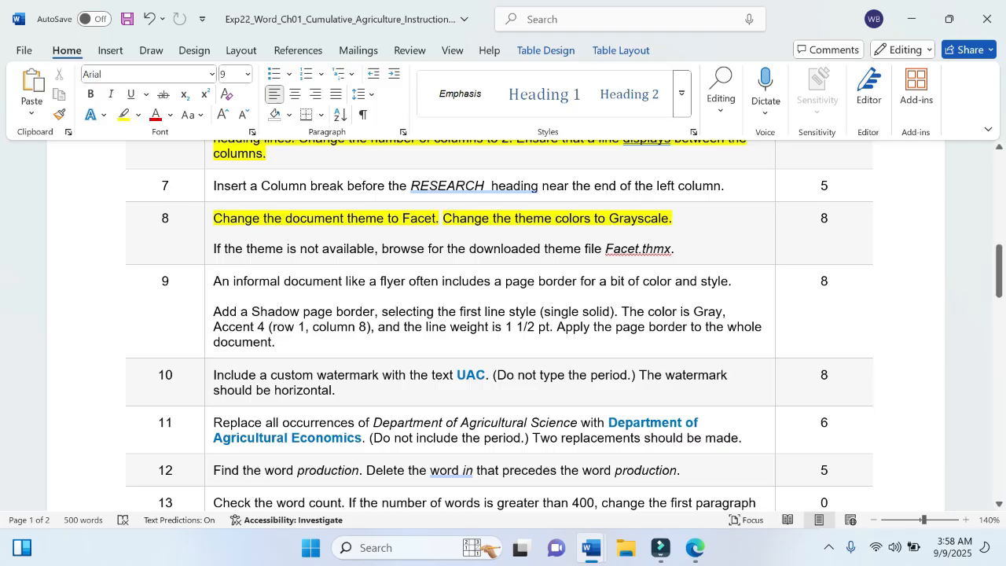
scroll(574, 406, down, 2)
scroll(564, 325, down, 1)
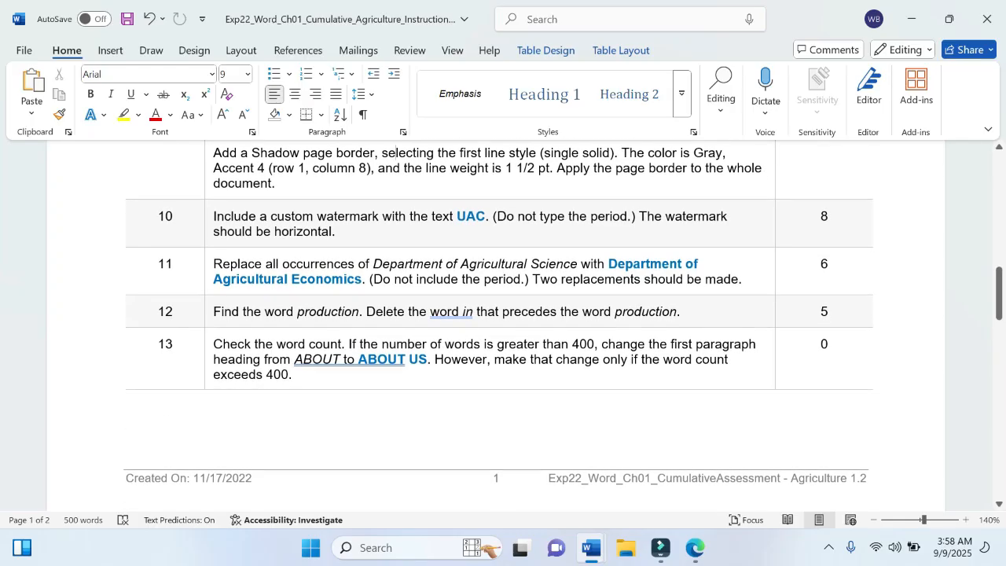
scroll(563, 320, up, 1)
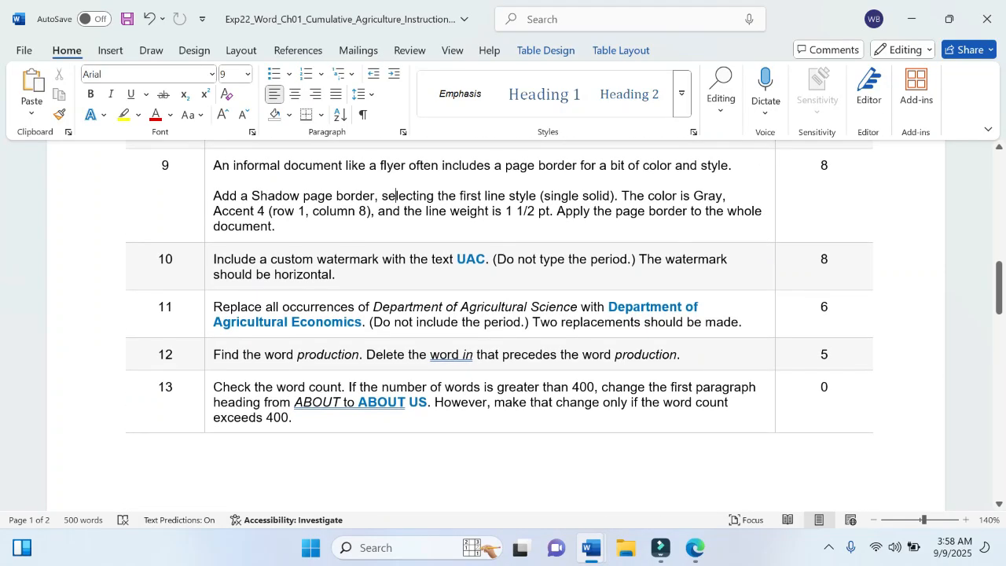
mouse_move(602, 559)
click(676, 471)
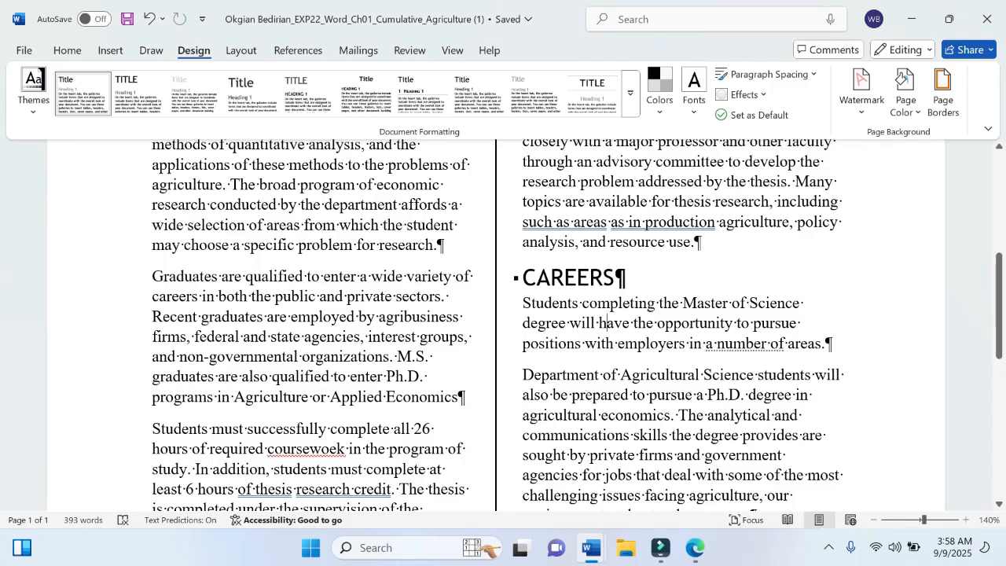
Open the page border settings of the Borders and Shading dialog for the working document
click(64, 50)
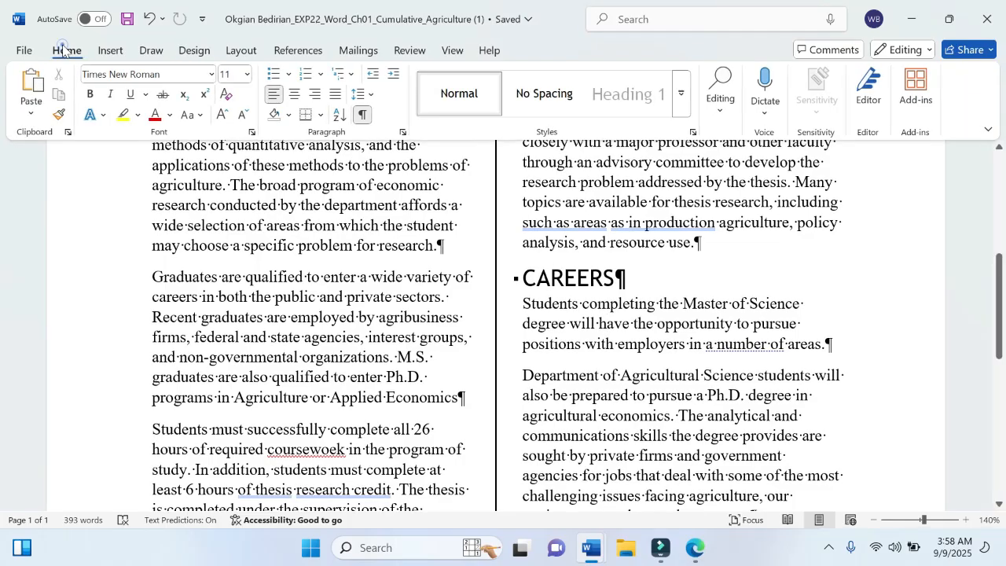
click(322, 116)
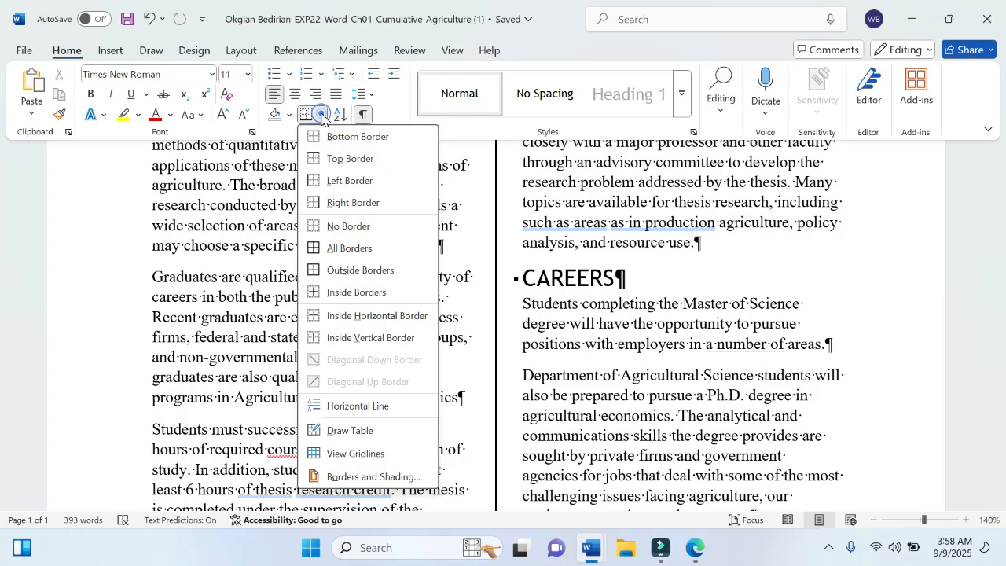
click(367, 477)
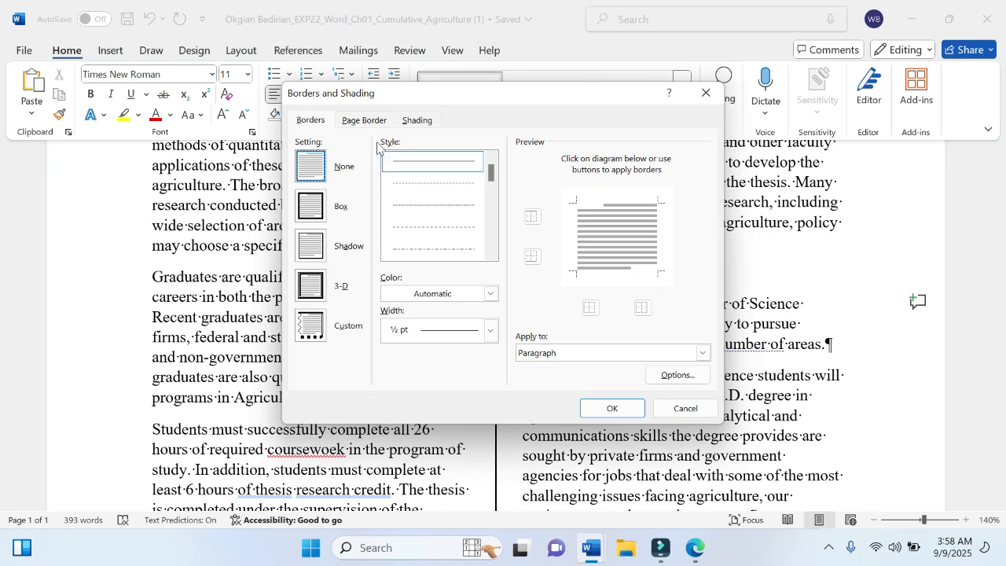
click(352, 122)
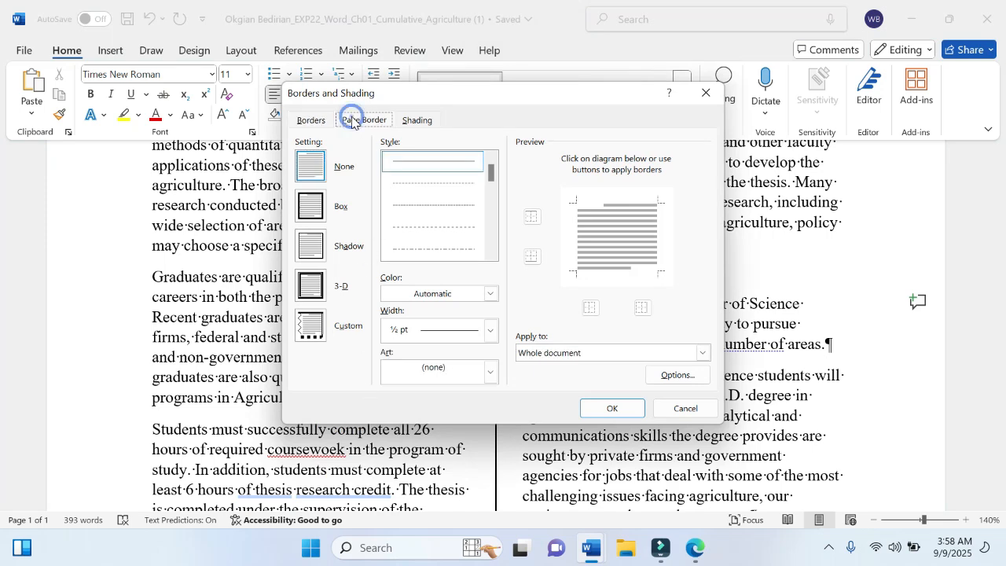
click(360, 121)
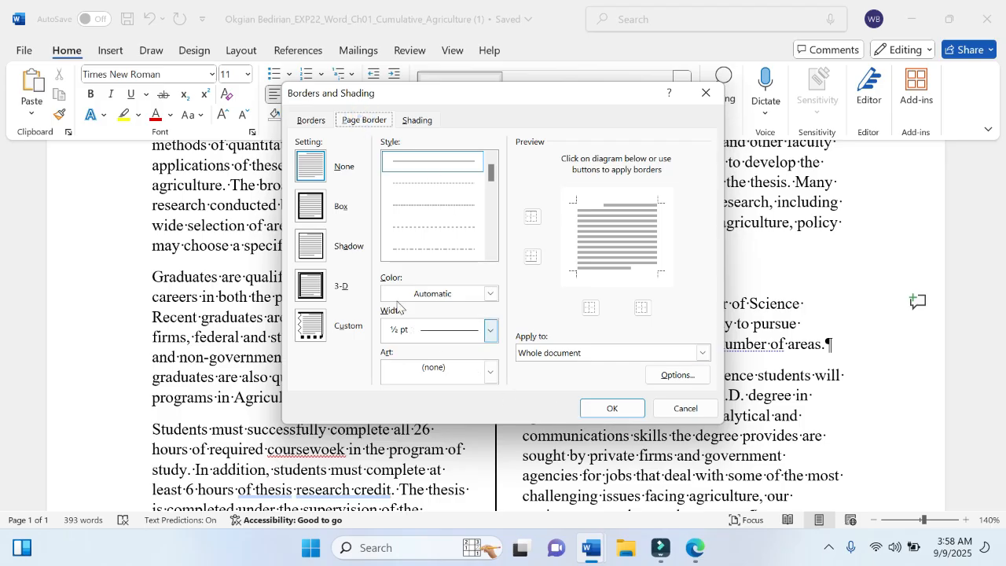
click(309, 122)
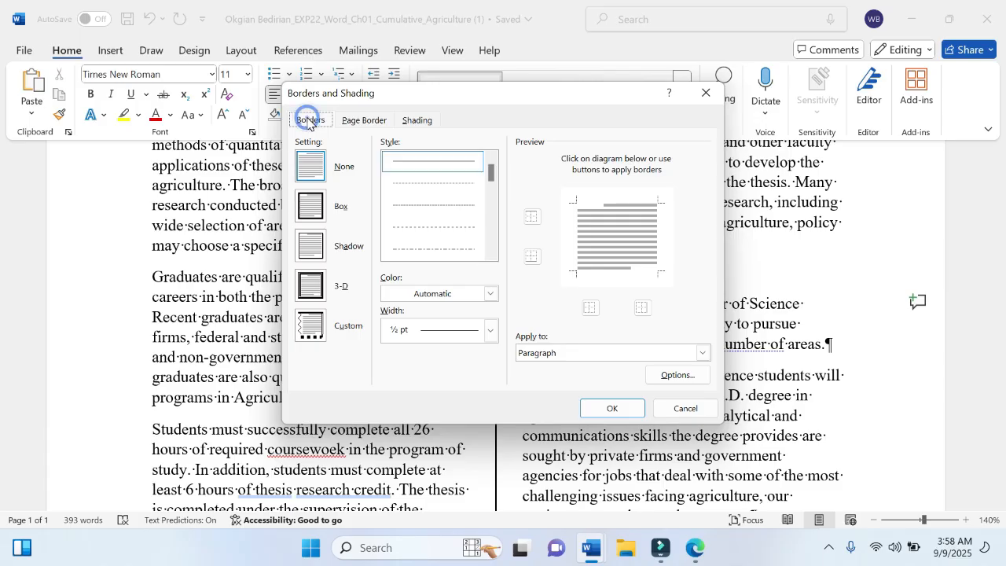
click(360, 122)
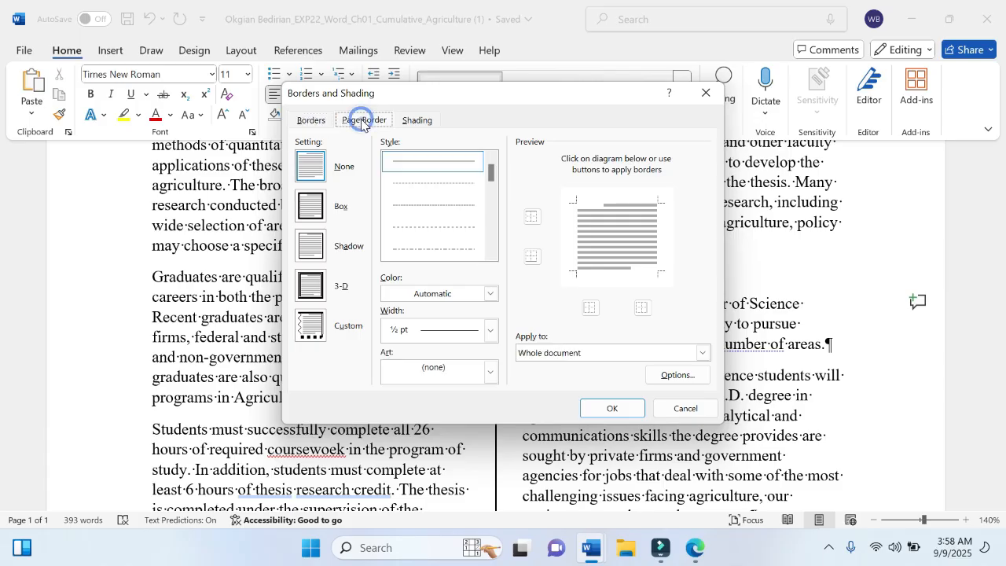
Check step 9 of the instructions and select the first line style, single solid, for the page border
mouse_move(585, 556)
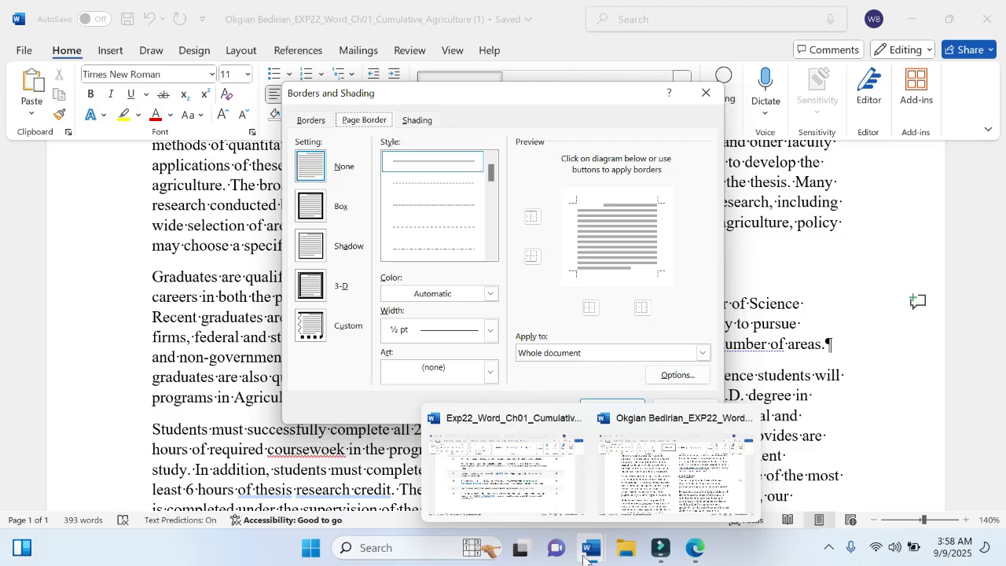
mouse_move(535, 476)
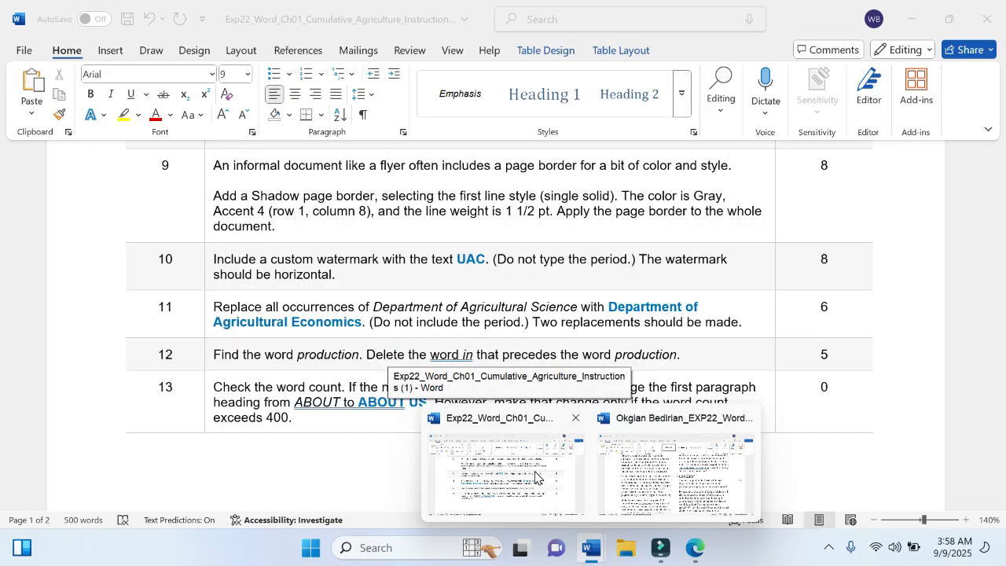
click(630, 475)
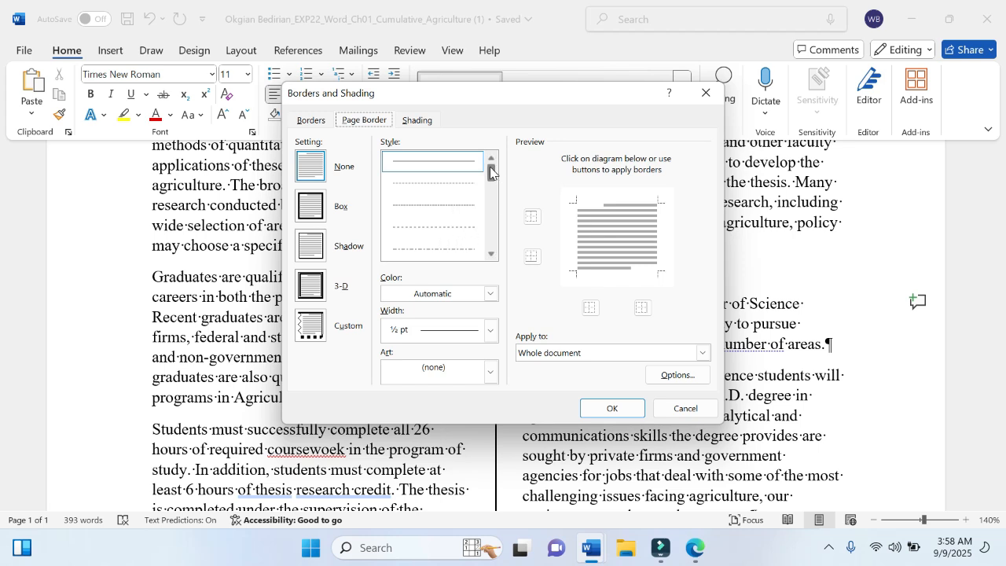
mouse_move(490, 171)
mouse_down()
mouse_move(490, 239)
mouse_move(490, 165)
mouse_up()
click(445, 159)
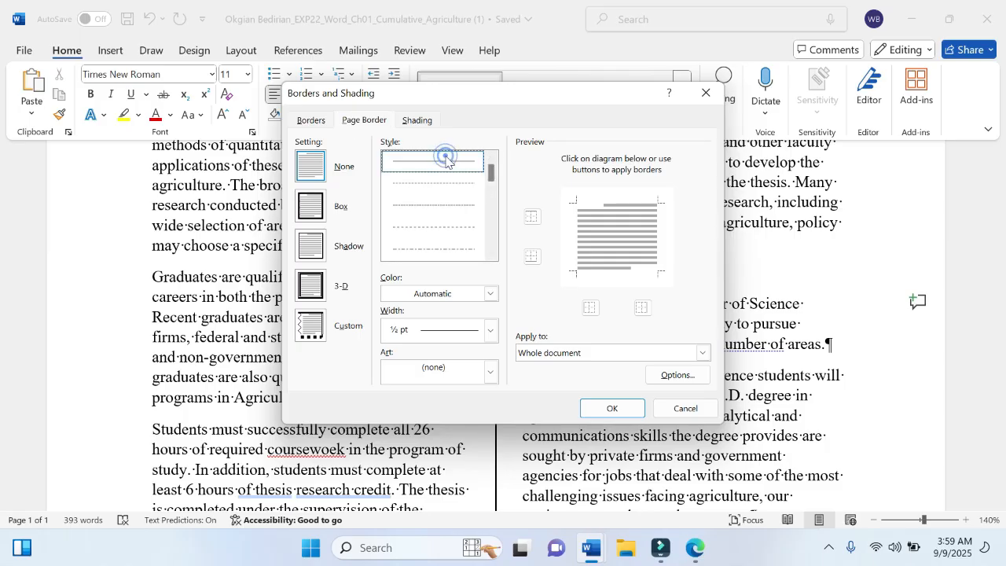
Check the border color in step 9 of the instructions and set the page border color to Gray, Accent 4
mouse_move(594, 548)
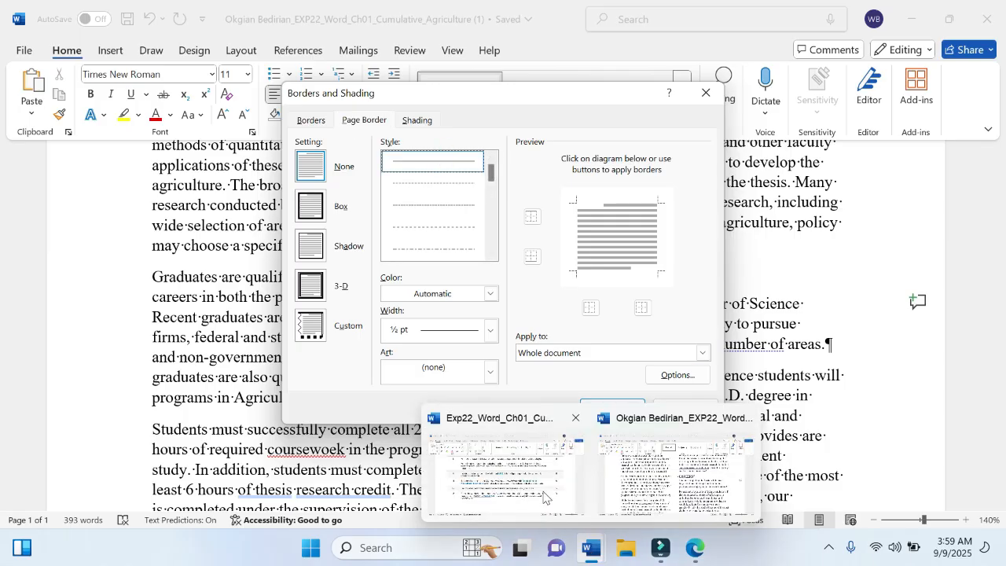
mouse_move(525, 474)
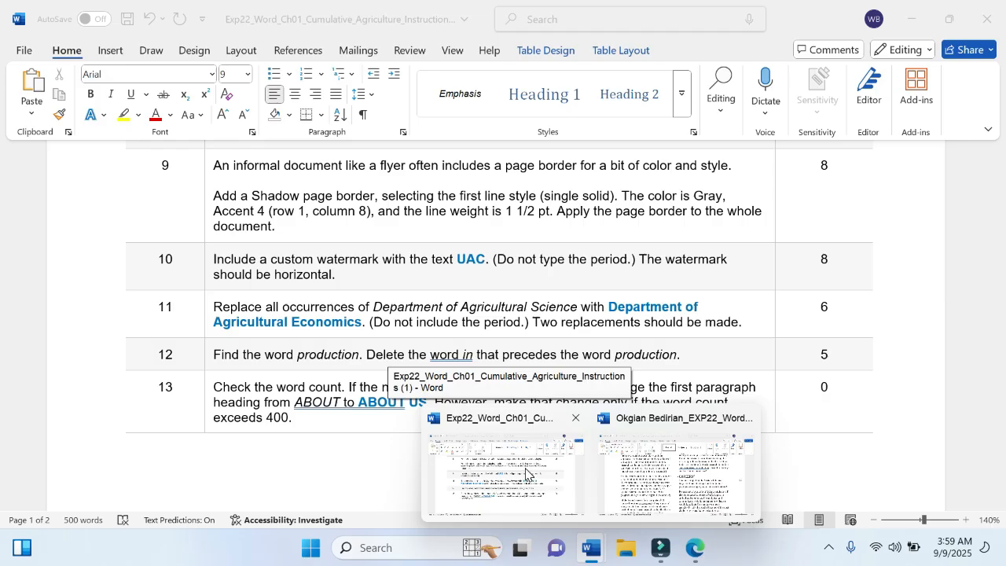
click(629, 460)
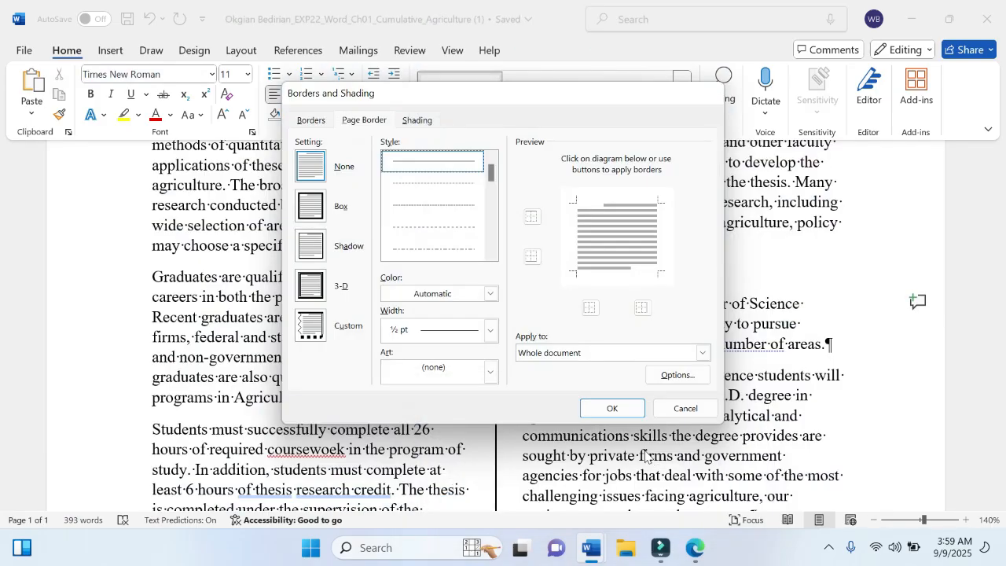
click(489, 294)
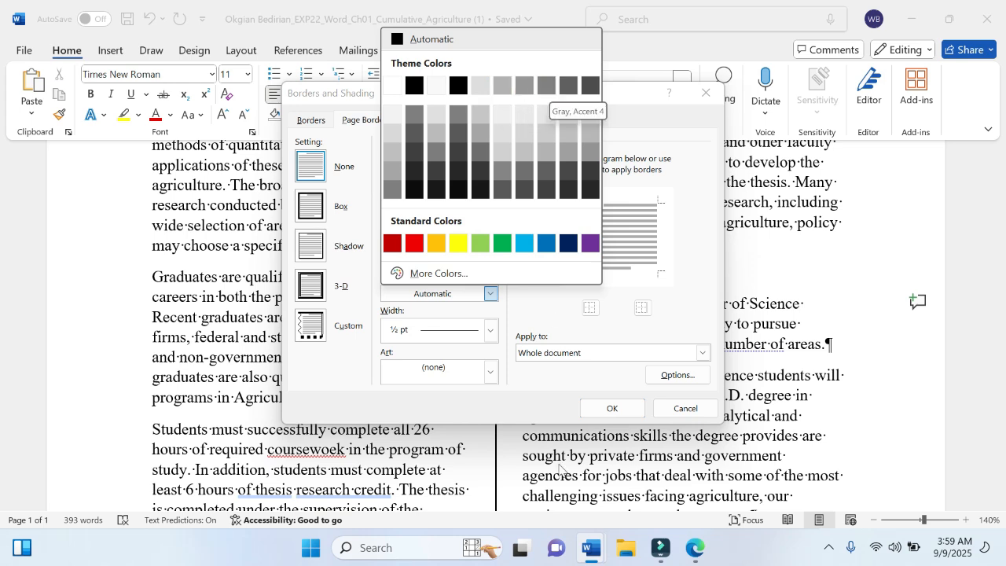
click(524, 482)
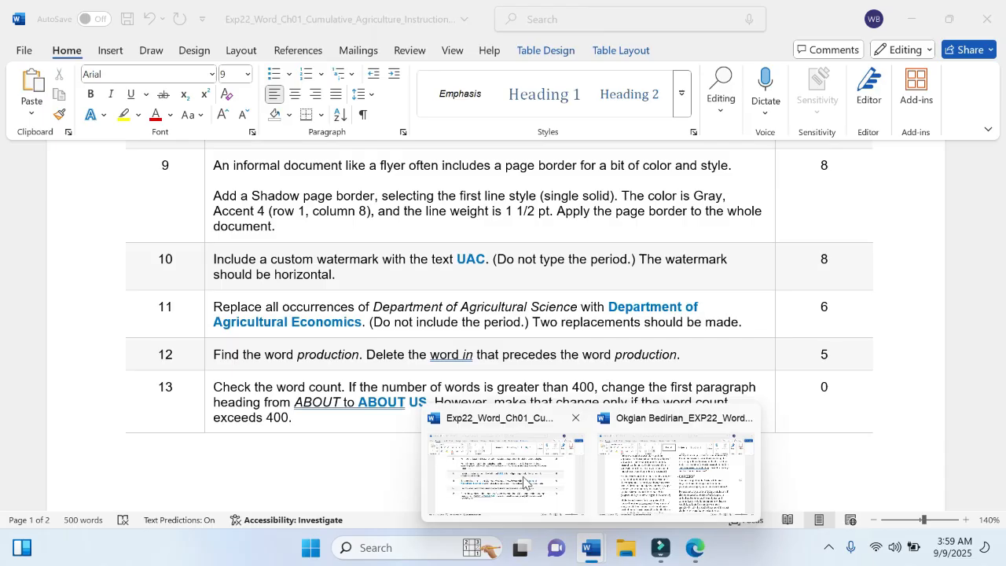
click(611, 473)
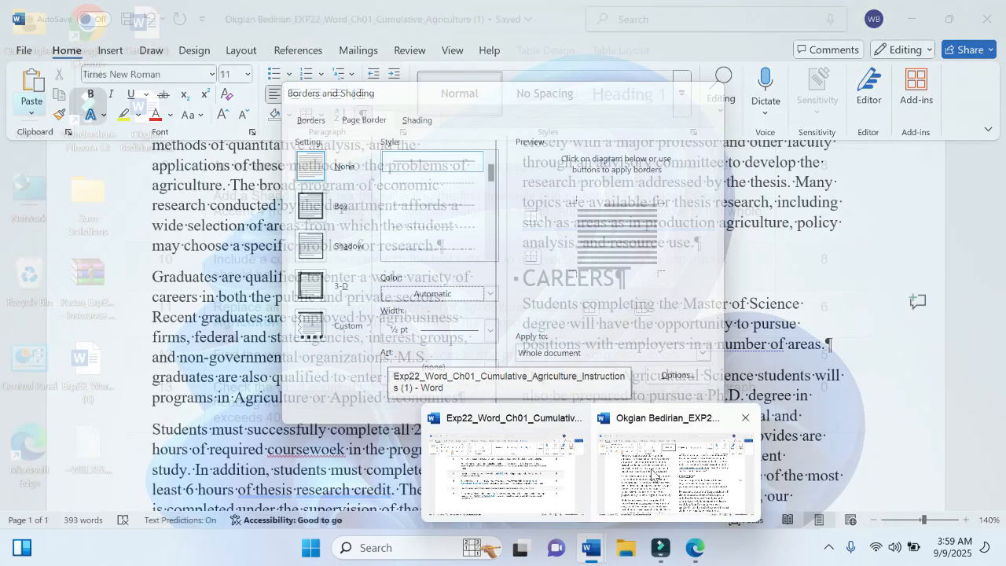
click(489, 295)
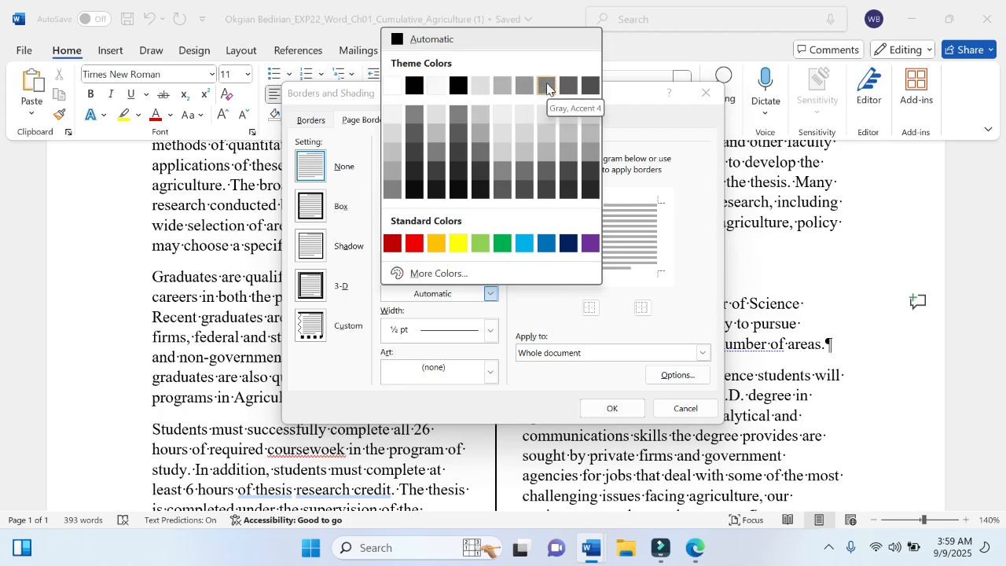
click(547, 88)
Check the line weight in step 9 of the instructions and set the page border width to 1 ½ pt
mouse_move(597, 552)
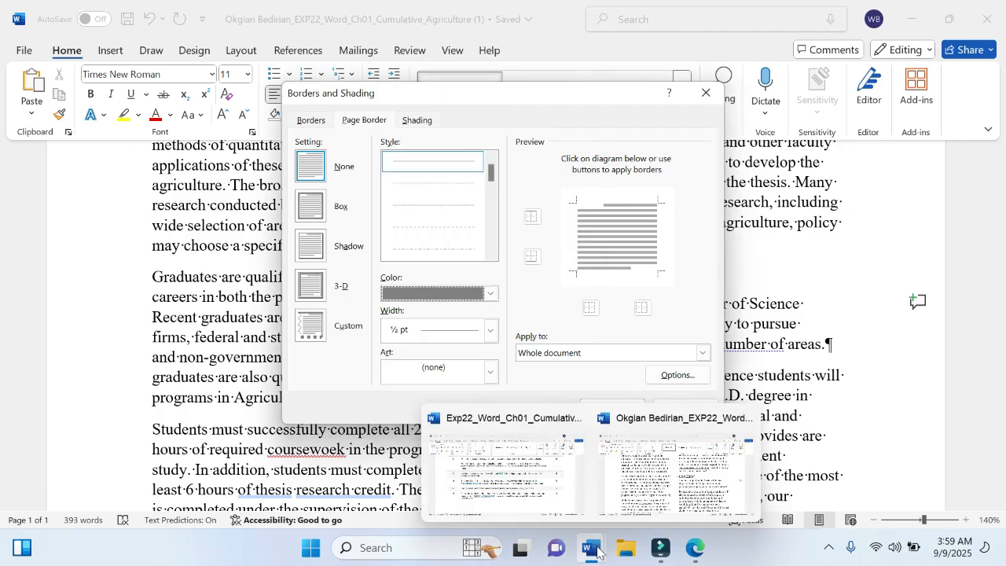
mouse_move(550, 495)
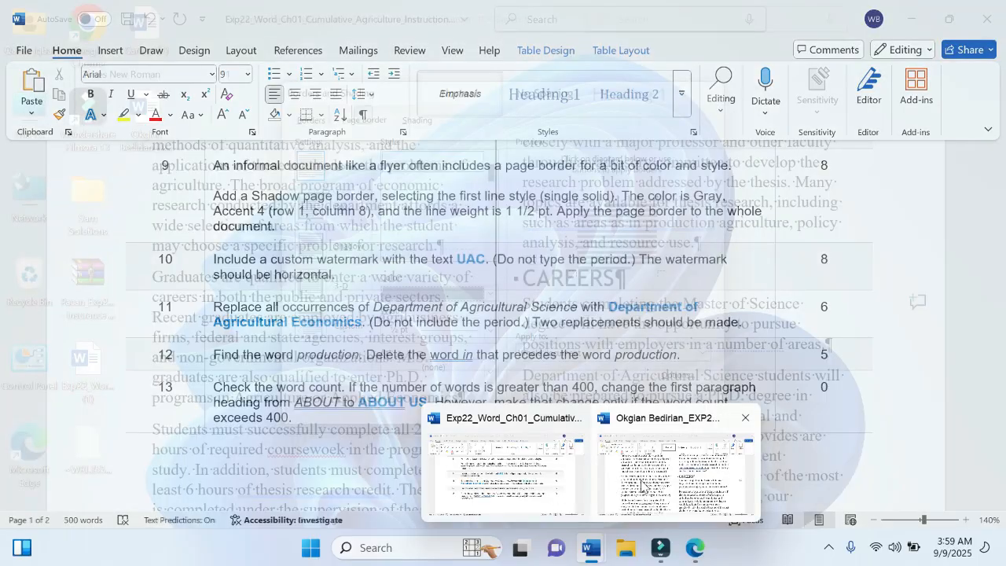
click(676, 472)
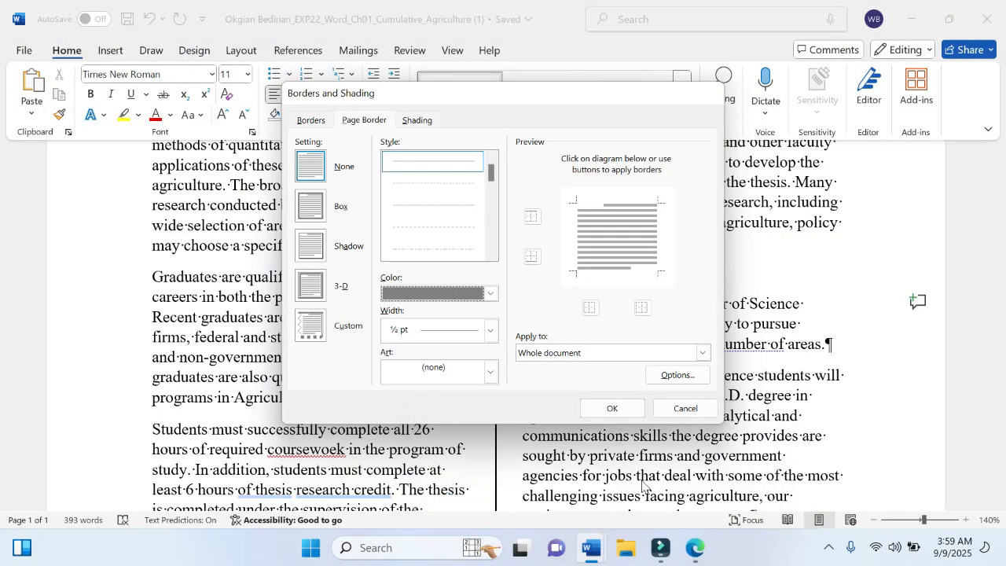
click(490, 330)
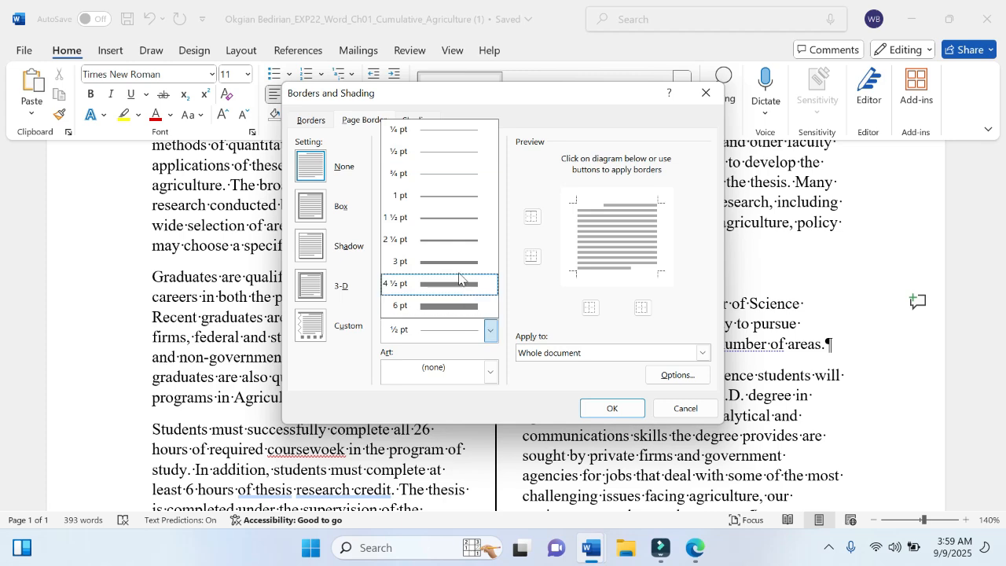
click(440, 217)
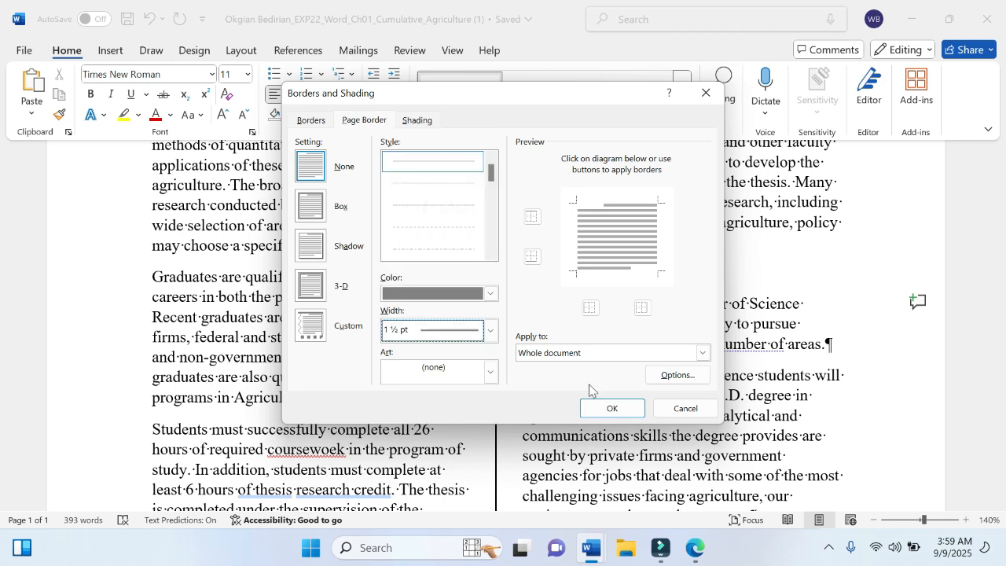
Check the border's scope in step 9 of the instructions and apply the page border settings to the whole document
click(535, 467)
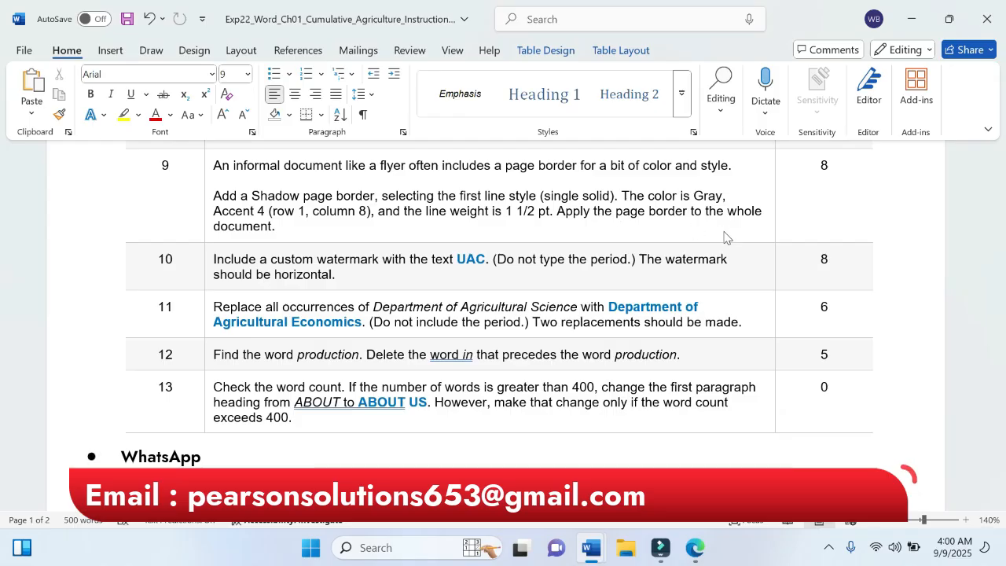
mouse_move(591, 547)
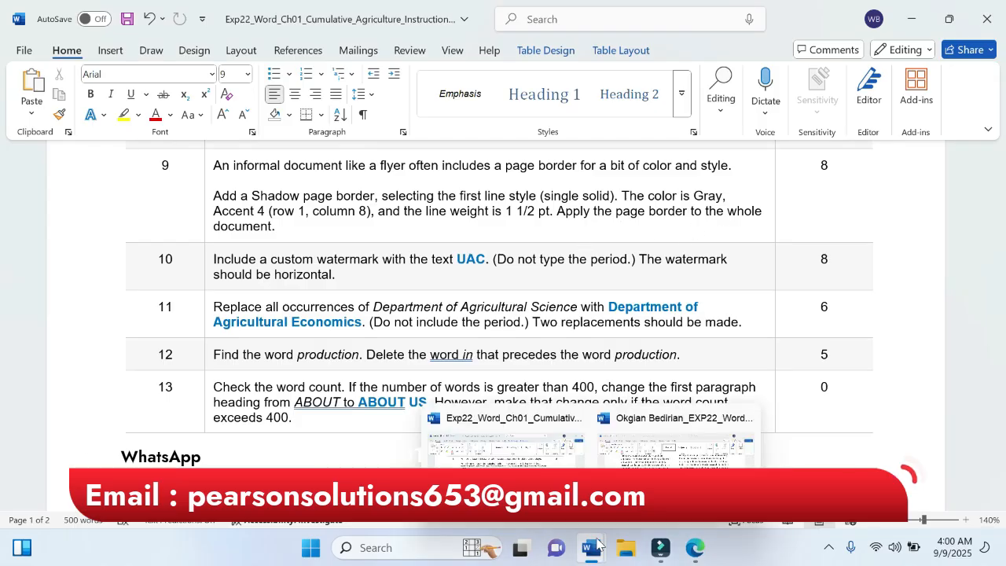
click(735, 421)
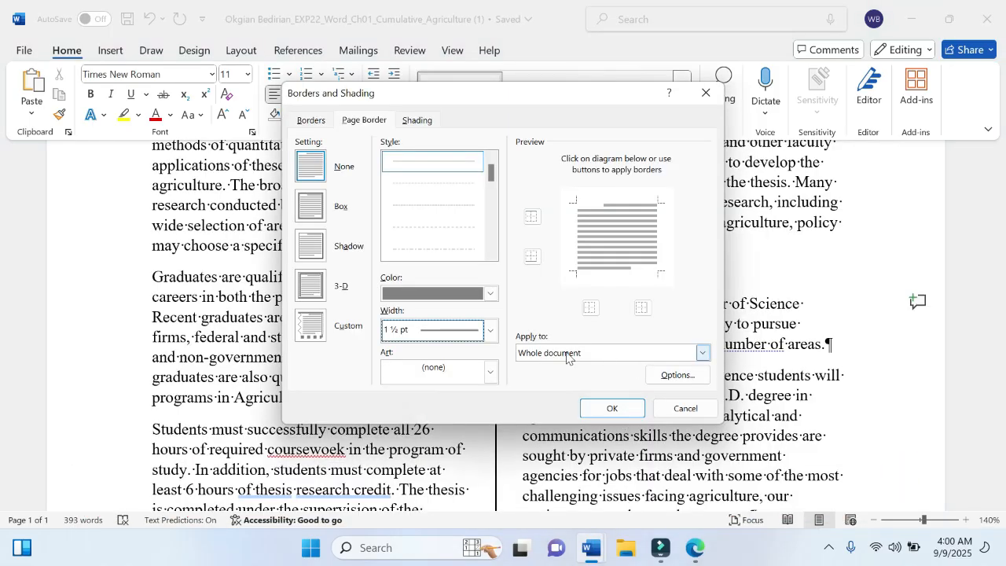
click(704, 353)
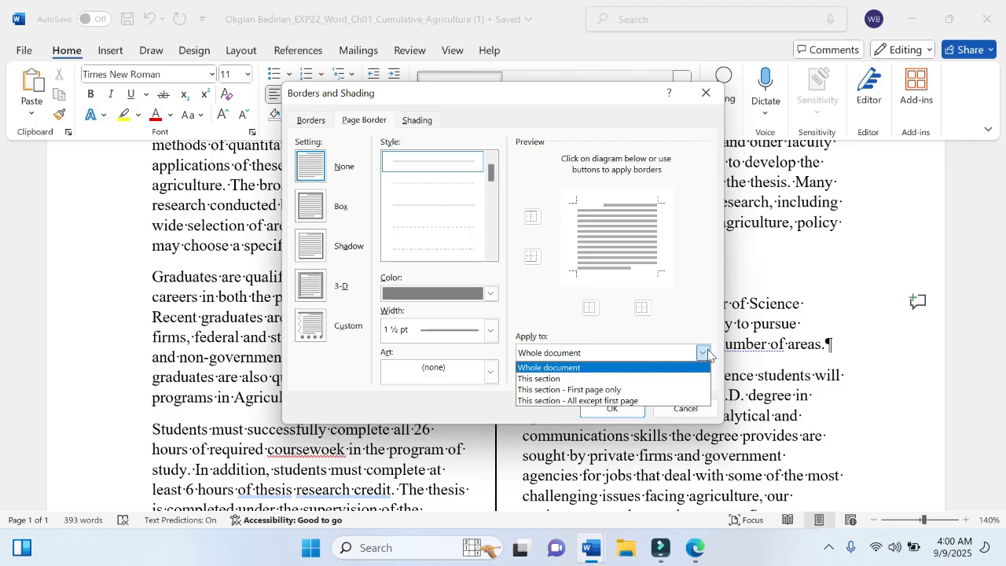
click(703, 356)
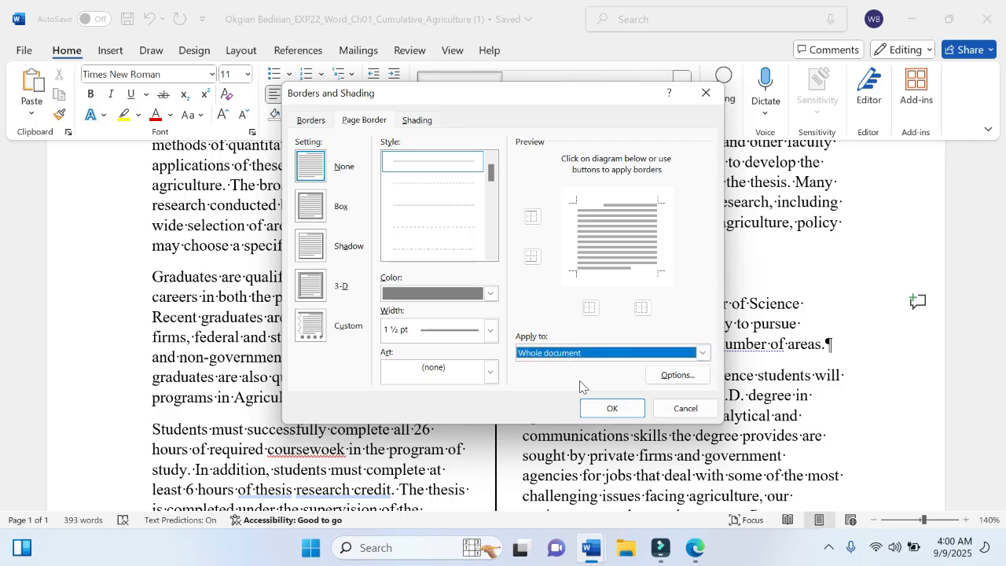
click(617, 409)
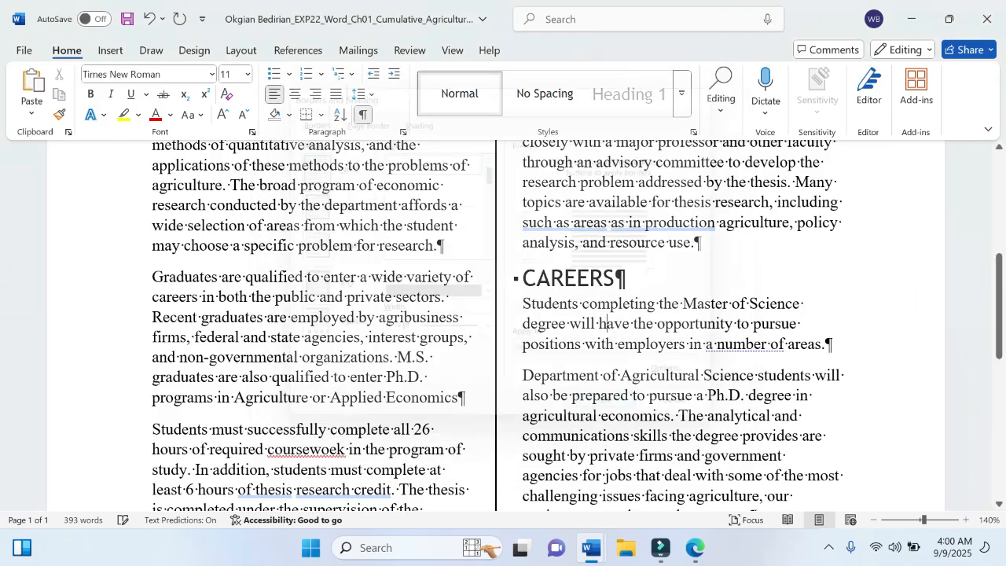
scroll(495, 330, up, 6)
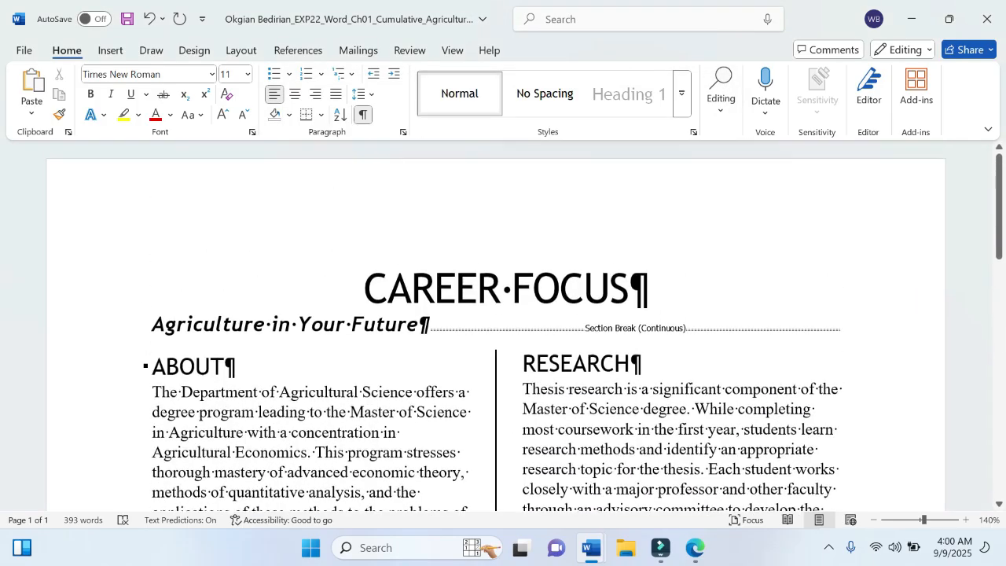
scroll(495, 326, down, 8)
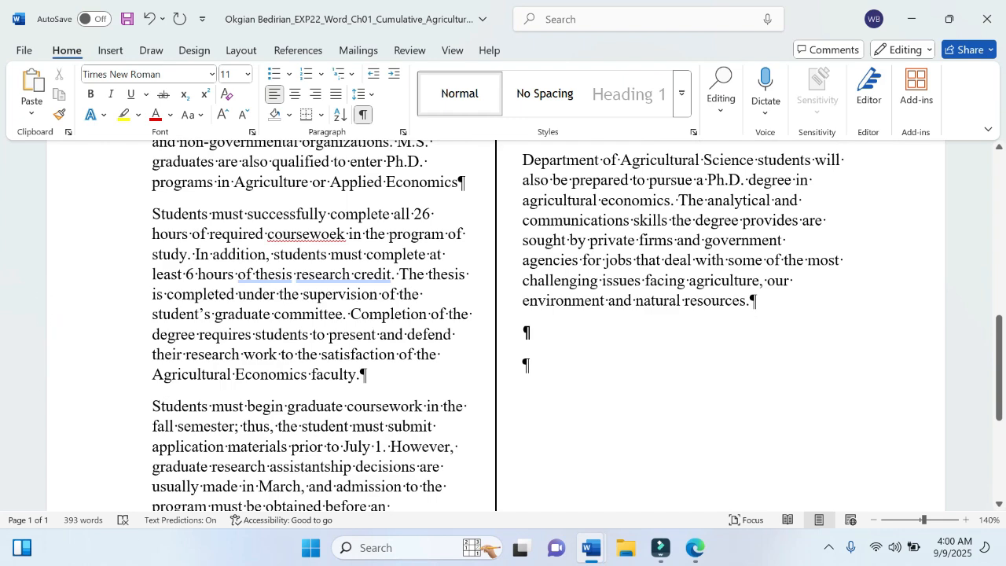
scroll(495, 327, down, 5)
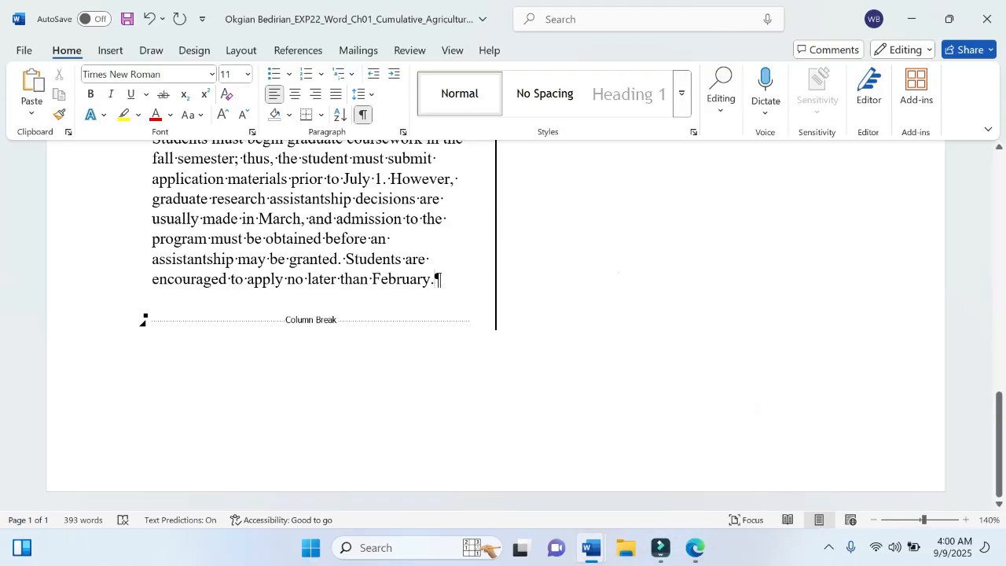
scroll(618, 272, up, 15)
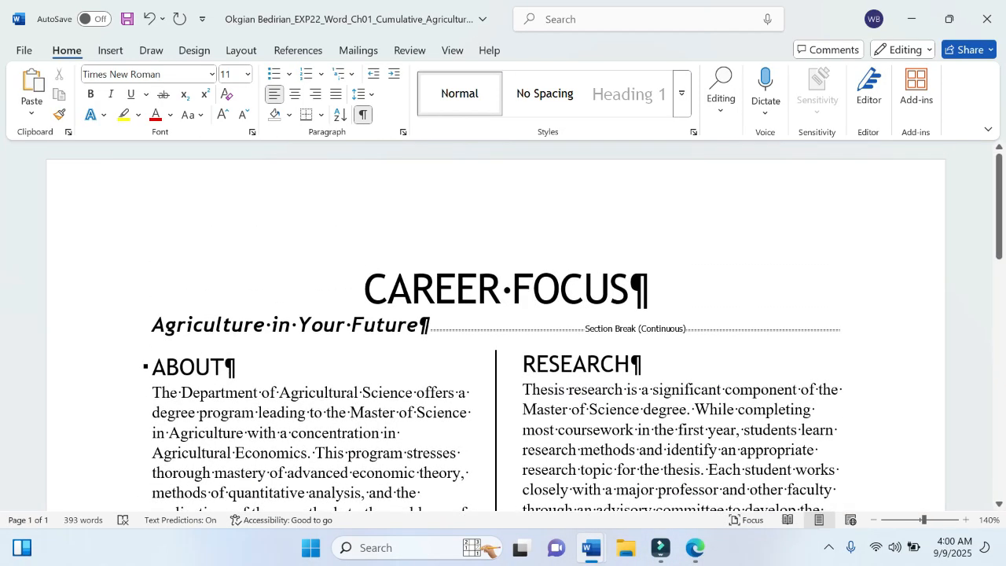
Highlight the page border requirements of step 9 in yellow in the instructions document
mouse_move(592, 548)
click(535, 487)
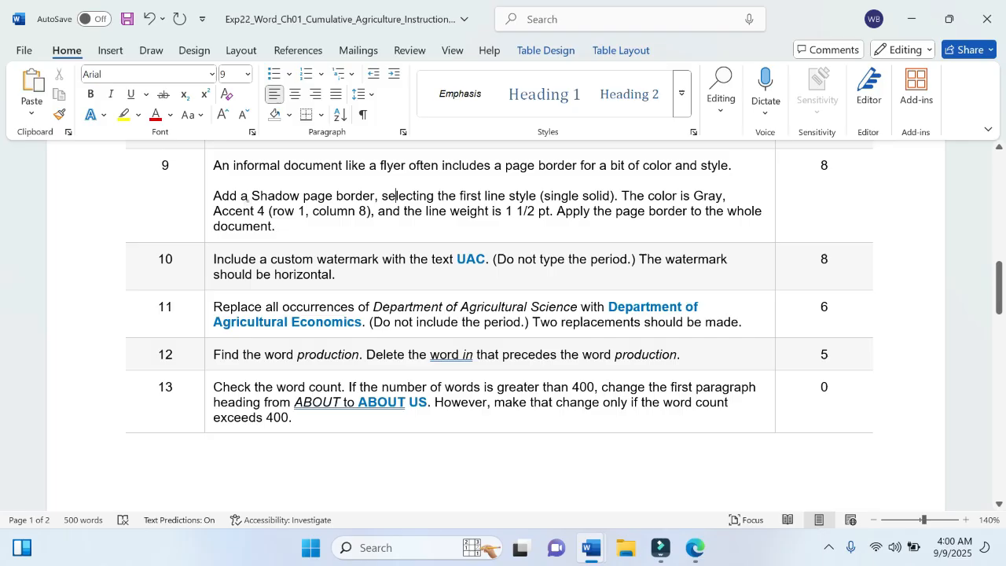
drag(241, 196, 277, 226)
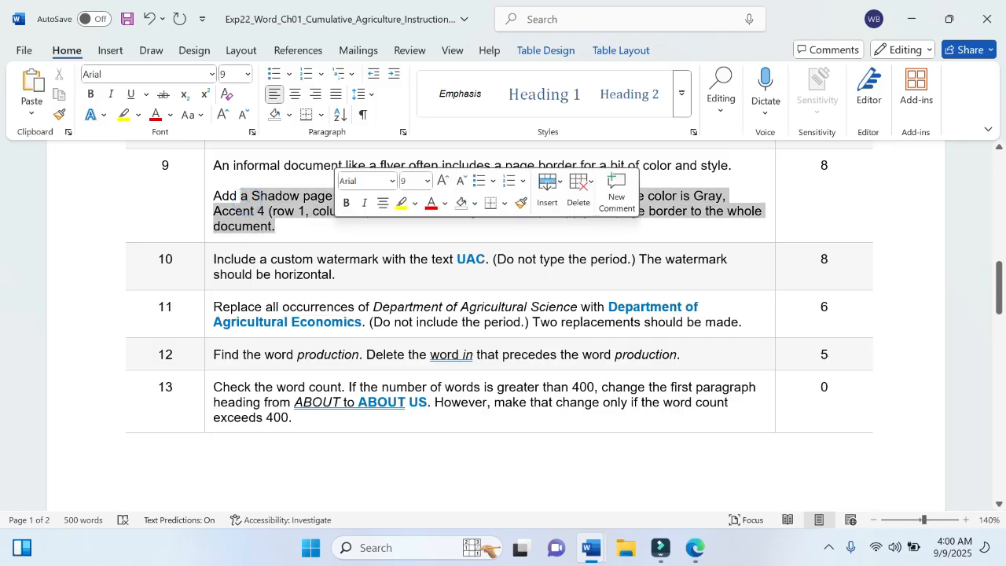
click(402, 204)
click(384, 272)
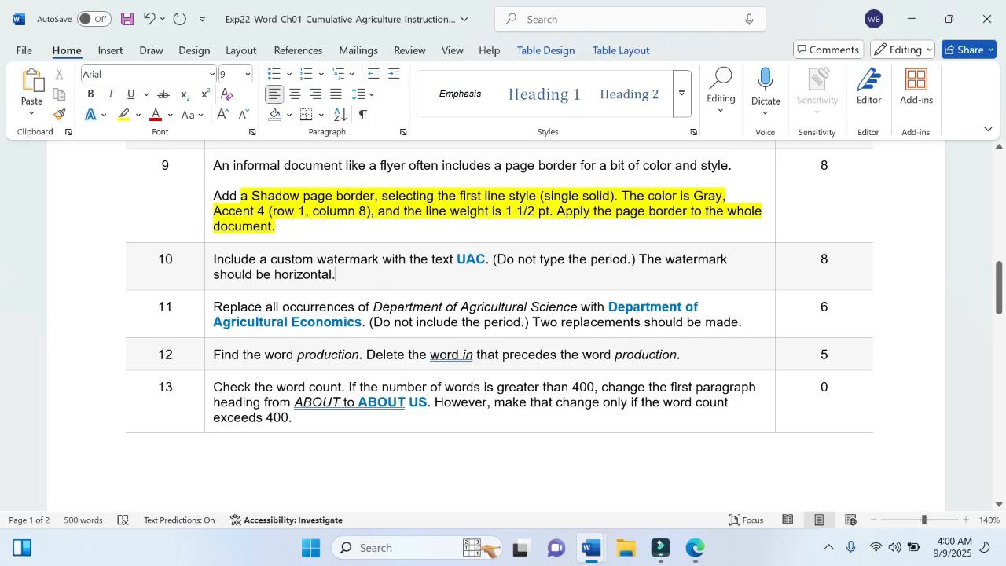
Read the custom watermark requirement in step 10 of the instructions and return to the working document
drag(214, 259, 452, 259)
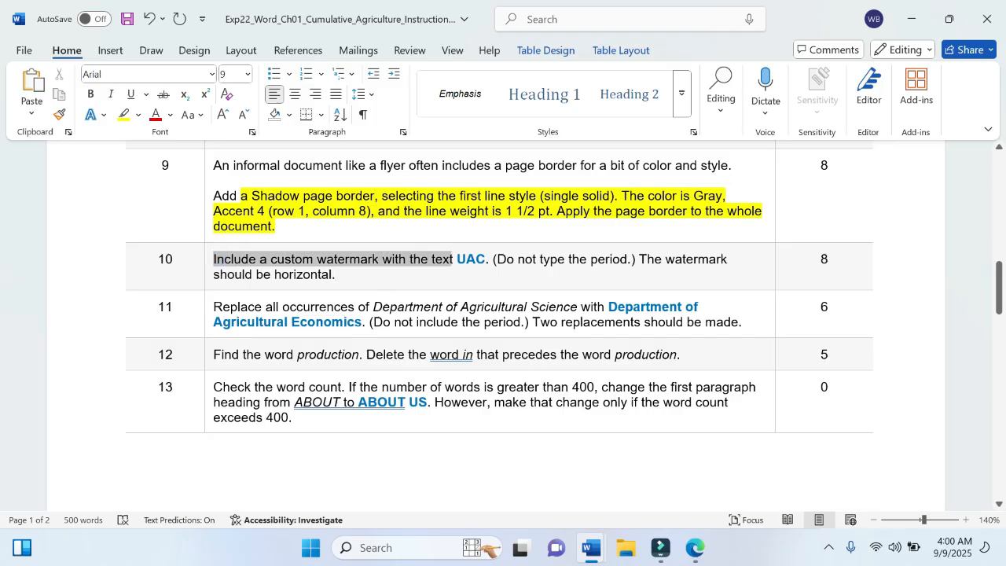
click(448, 262)
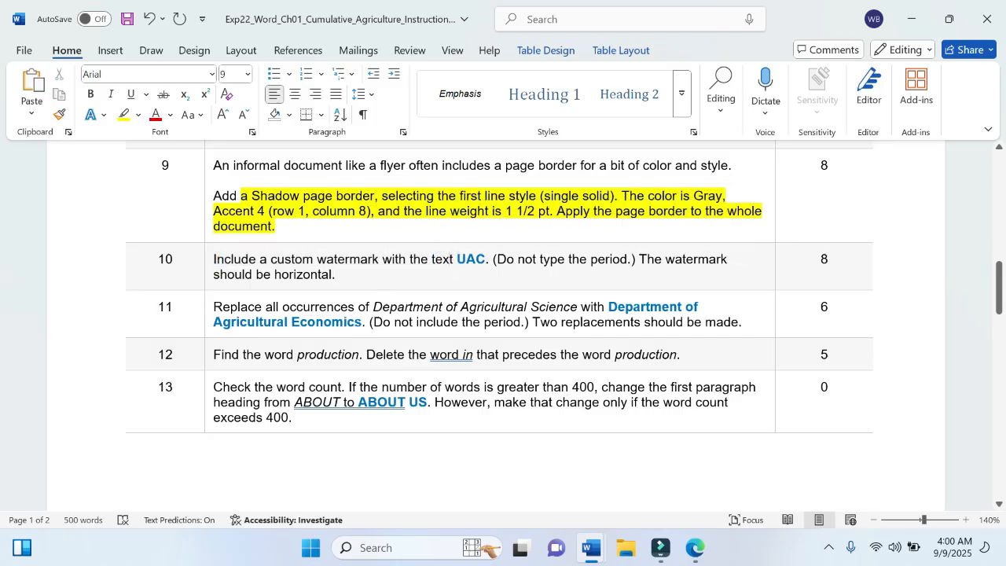
mouse_move(593, 550)
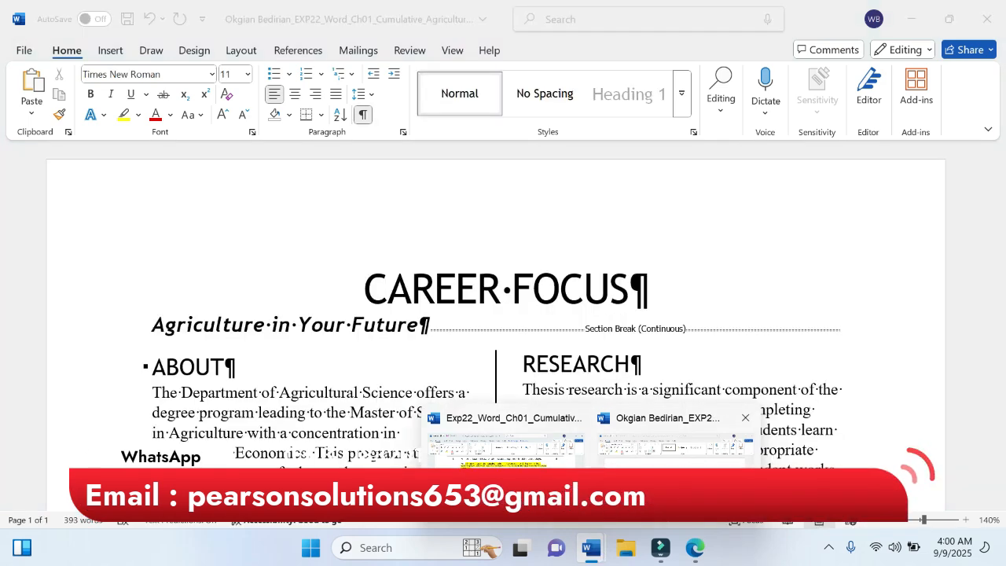
click(676, 440)
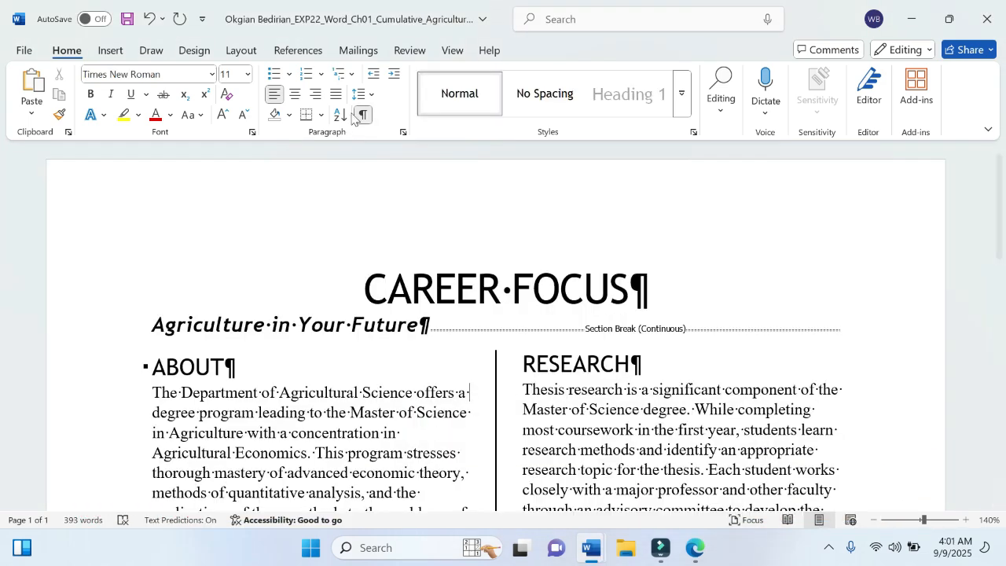
click(410, 50)
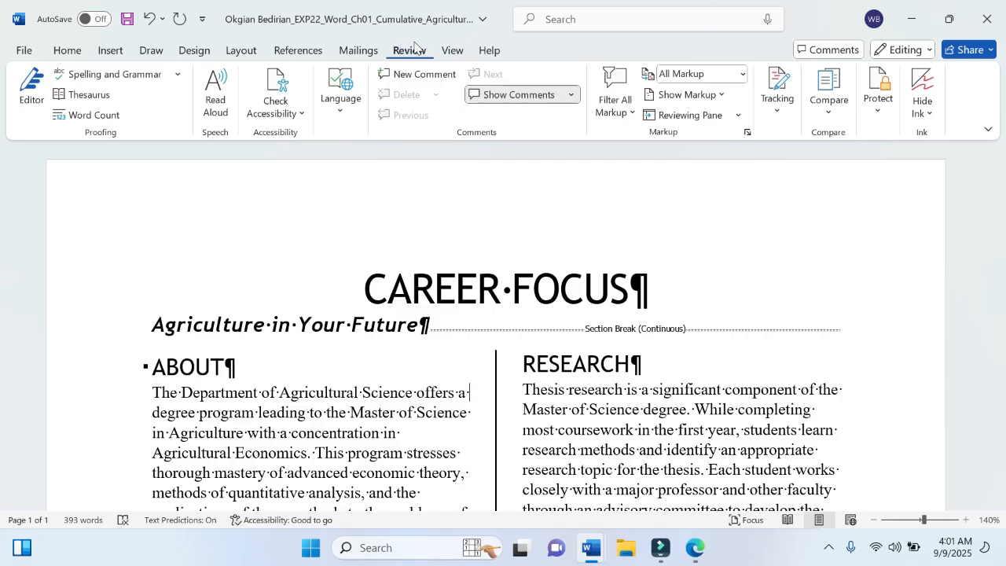
click(451, 50)
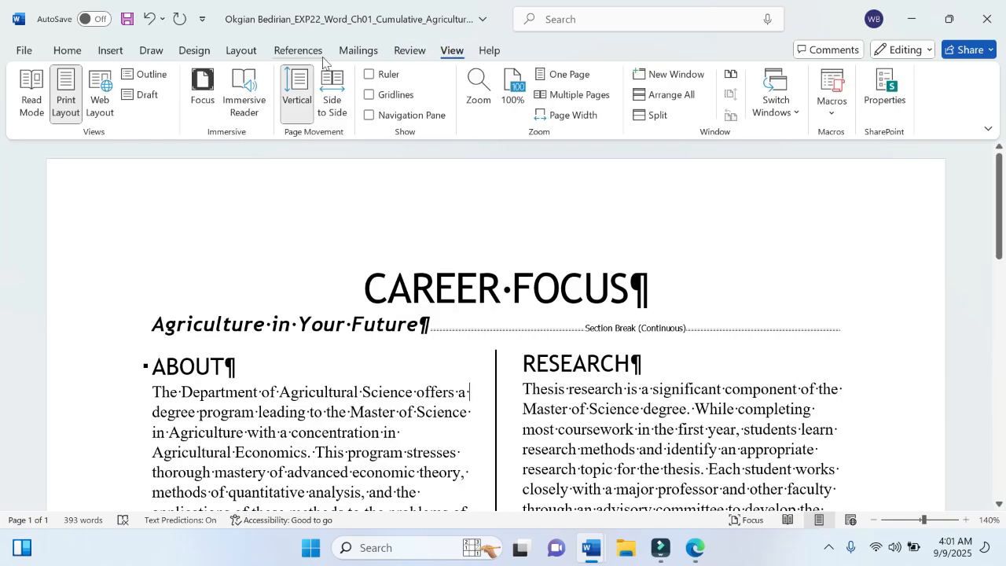
click(242, 50)
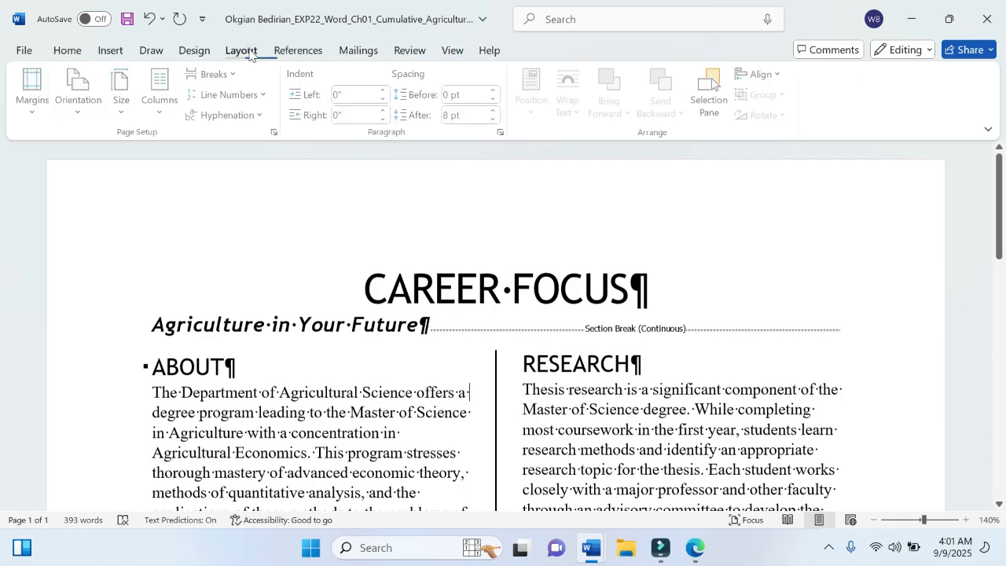
click(161, 50)
click(109, 49)
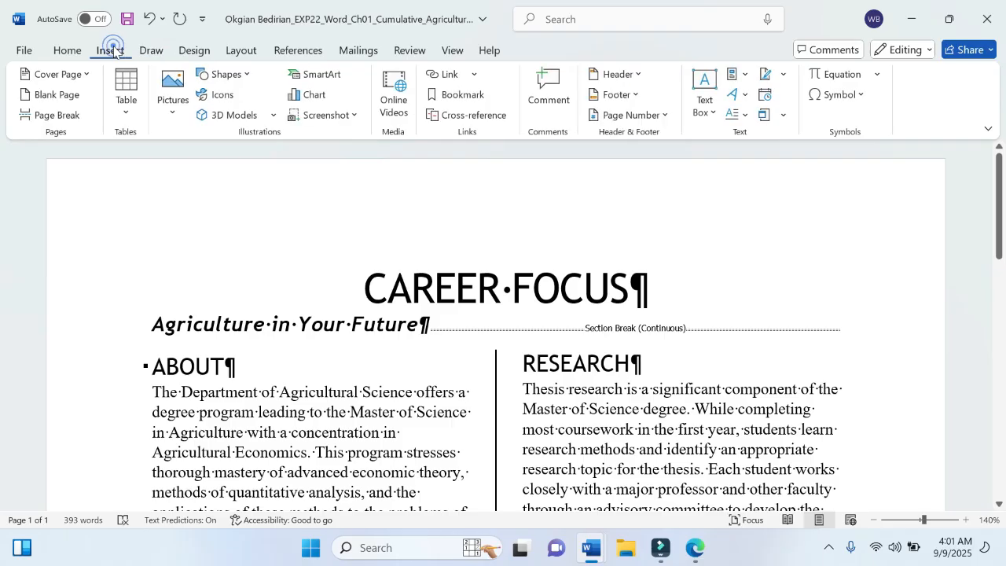
click(68, 51)
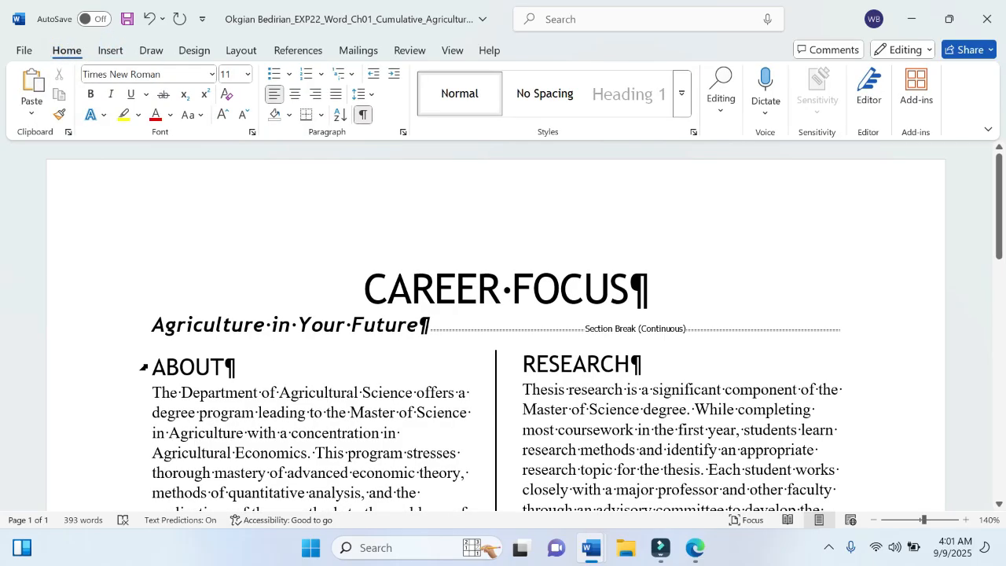
click(522, 364)
click(828, 547)
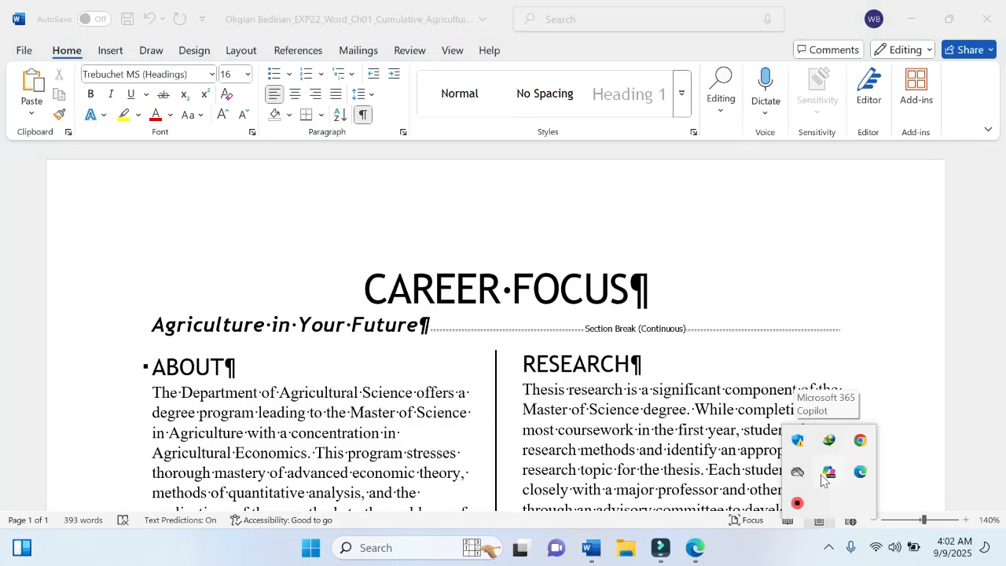
click(522, 364)
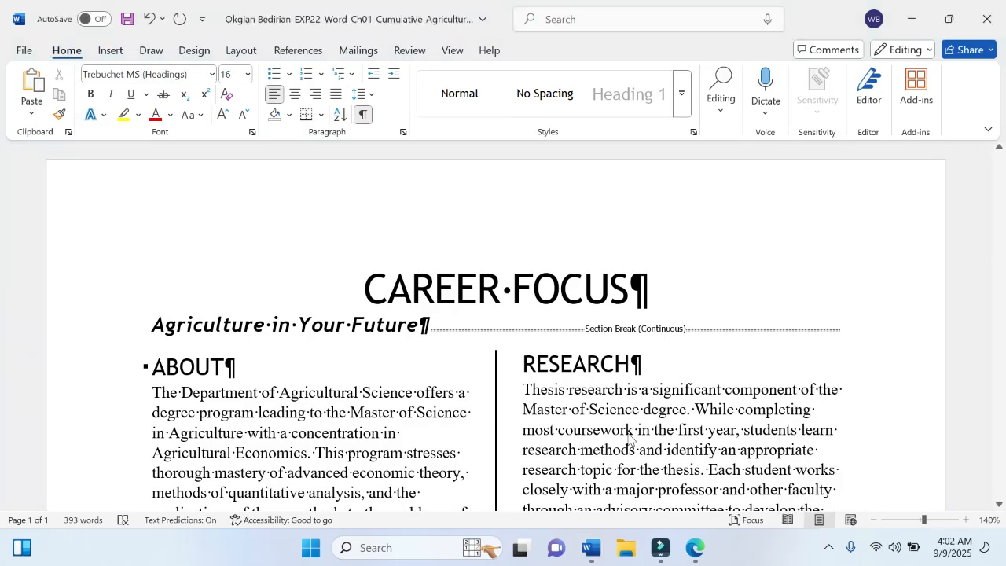
Open the custom watermark settings for the working document
click(197, 52)
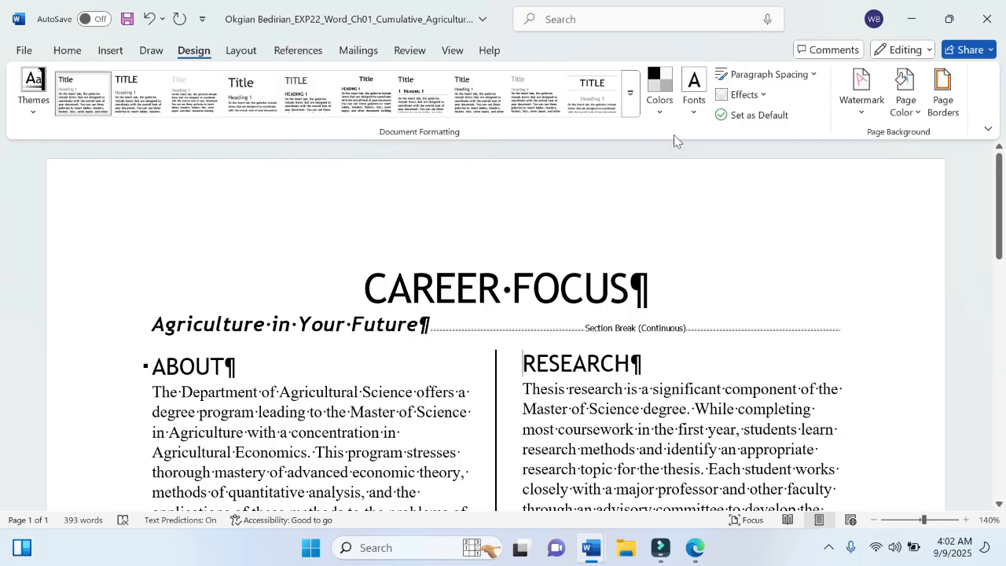
click(855, 113)
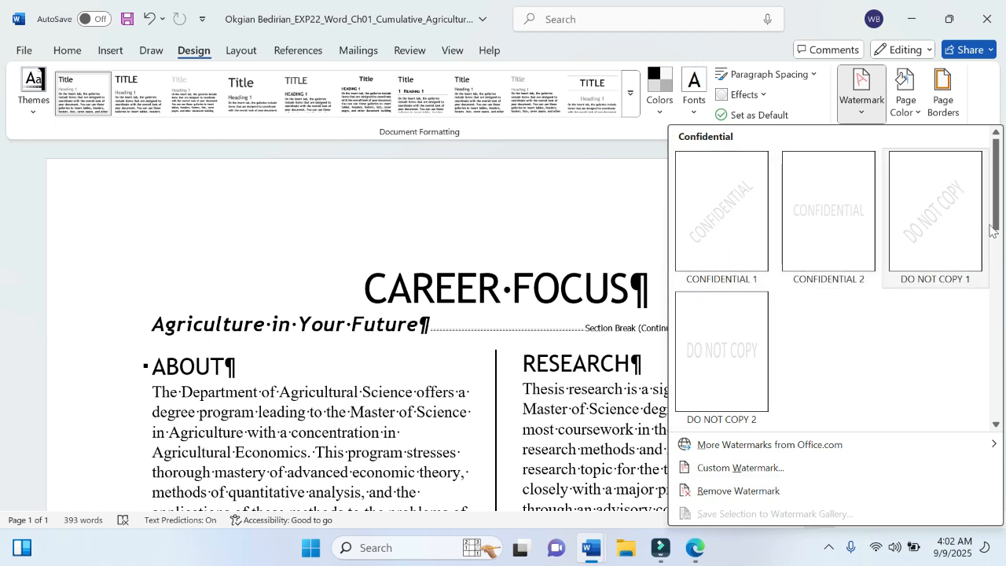
drag(995, 223, 994, 449)
drag(992, 413, 839, 365)
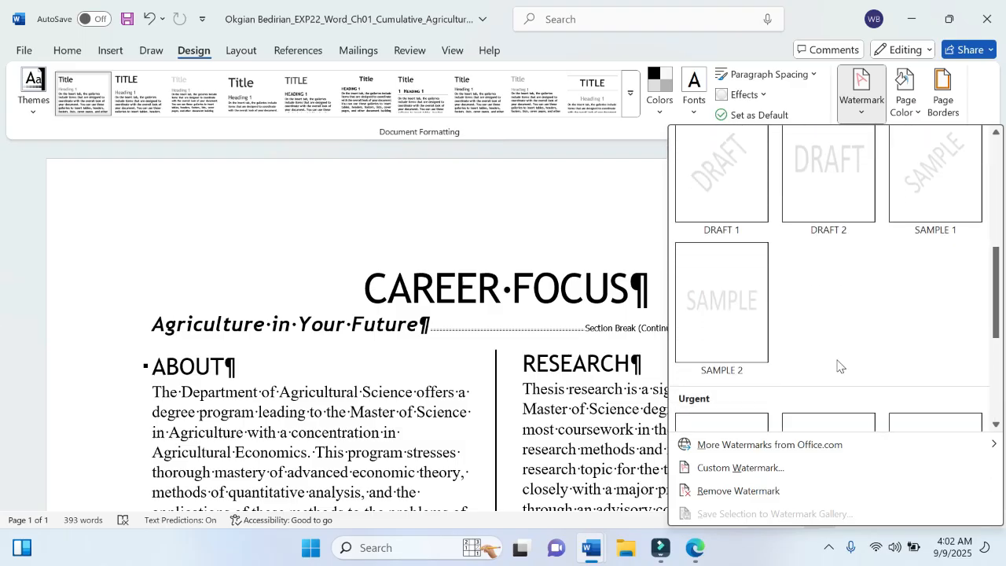
click(741, 467)
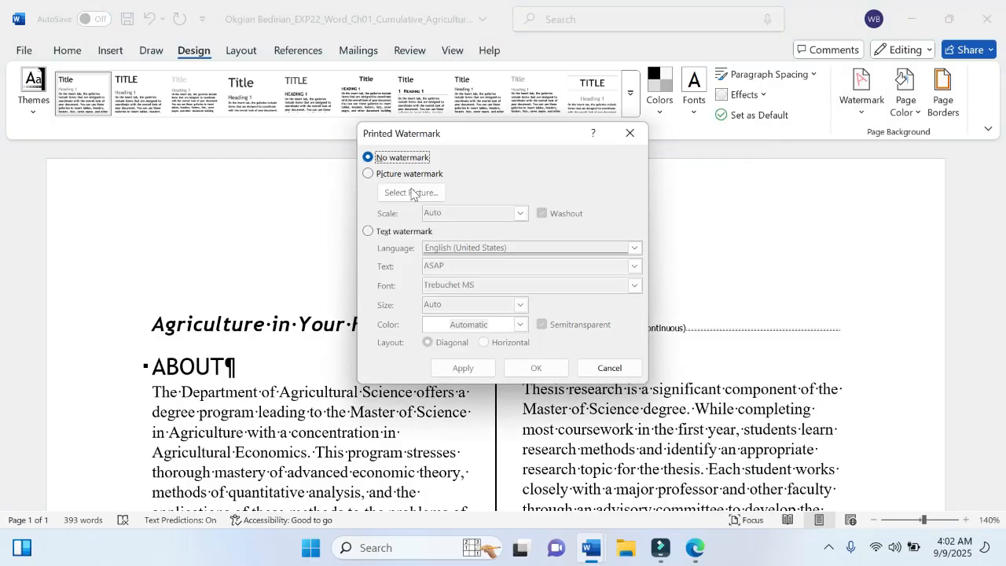
Choose a text watermark and set its text to UAC
click(369, 233)
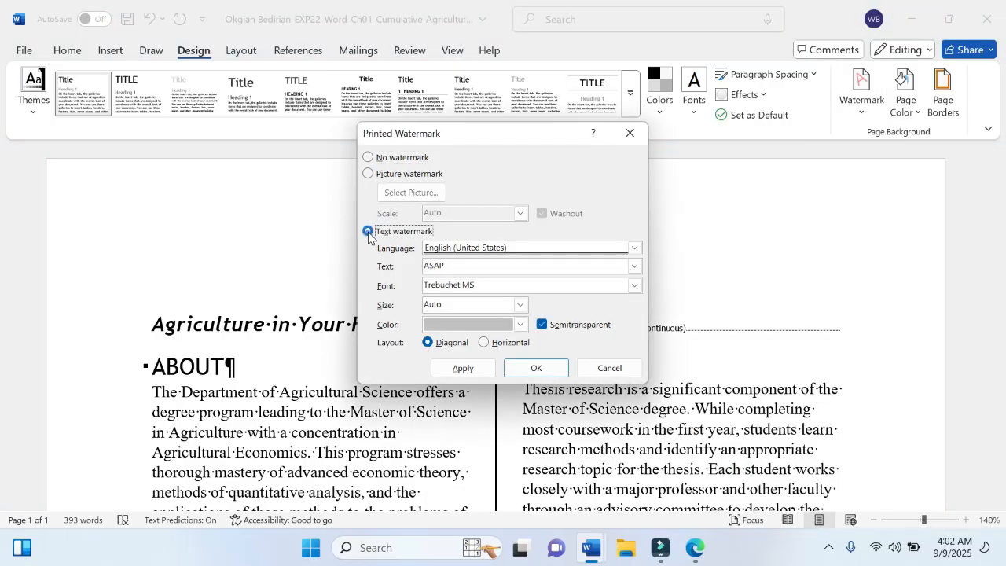
click(466, 264)
key(BackSpace)
key(BackSpace)
key(BackSpace)
key(BackSpace)
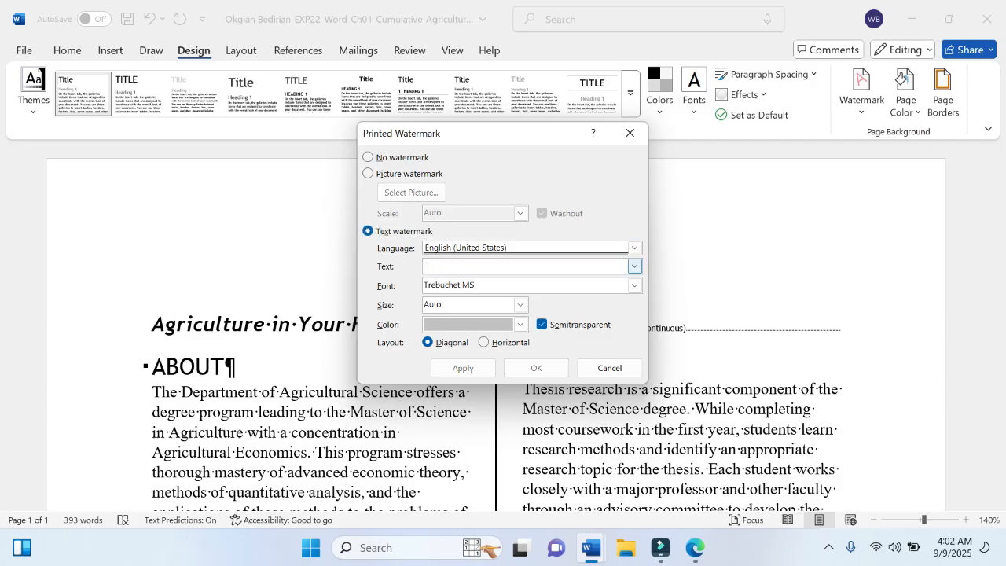
text(UAC)
Set the UAC watermark's layout to Horizontal, apply it to the document and close the watermark settings
mouse_move(586, 560)
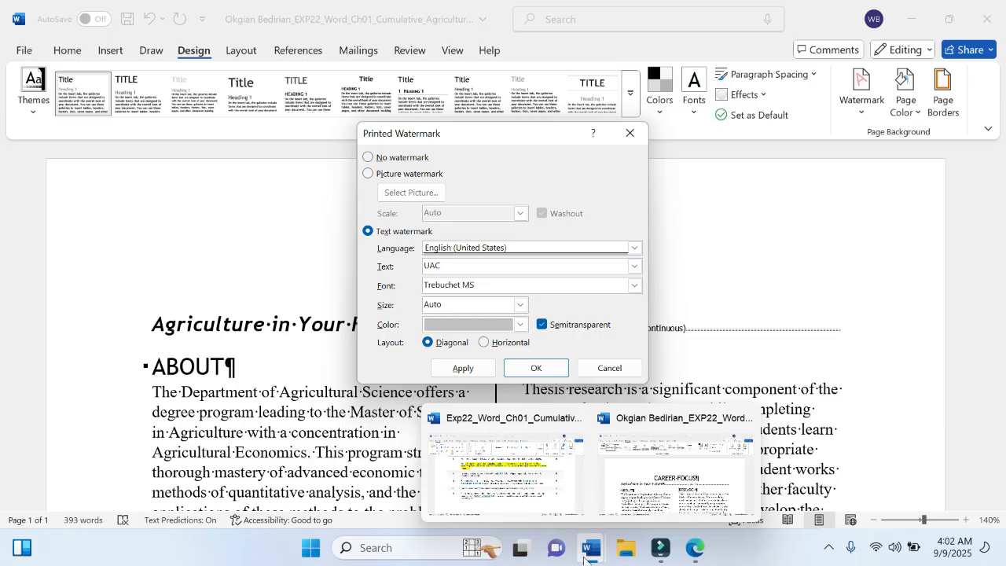
mouse_move(507, 432)
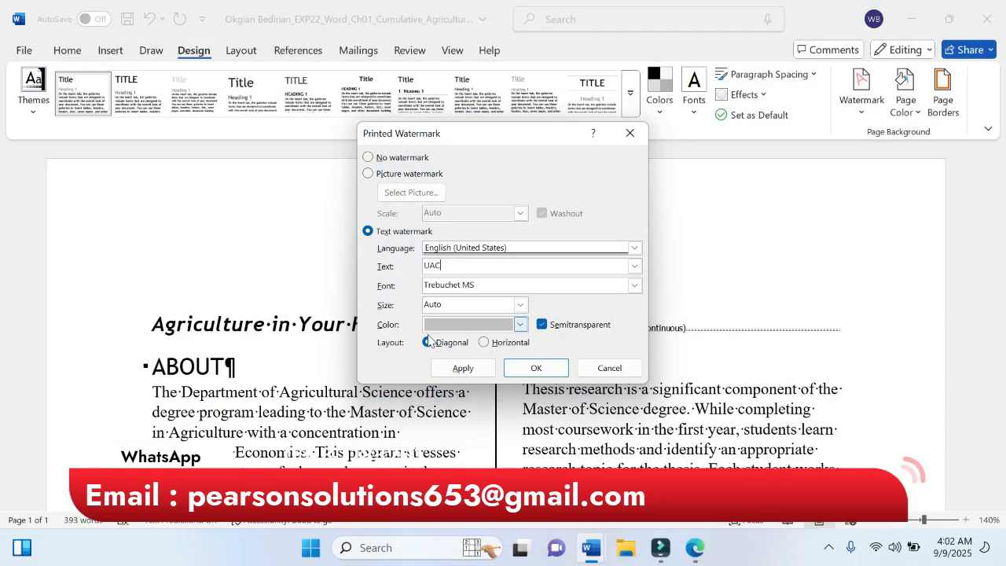
click(492, 343)
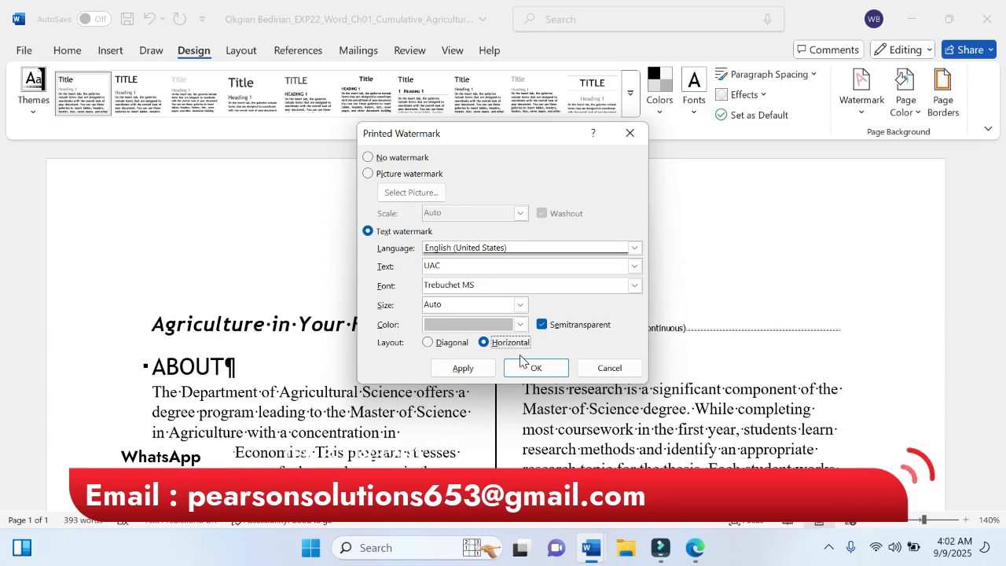
click(464, 370)
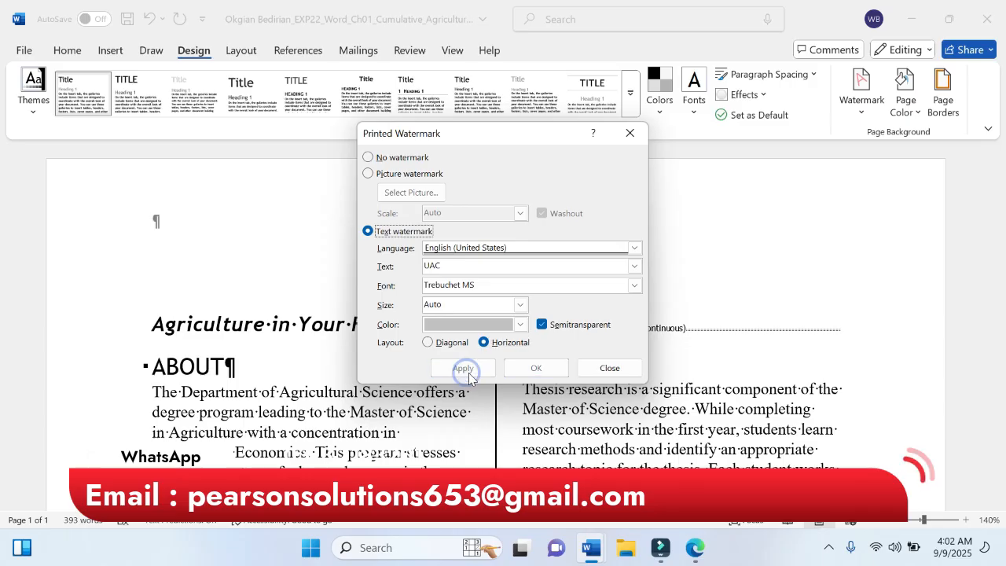
click(607, 368)
scroll(503, 330, down, 6)
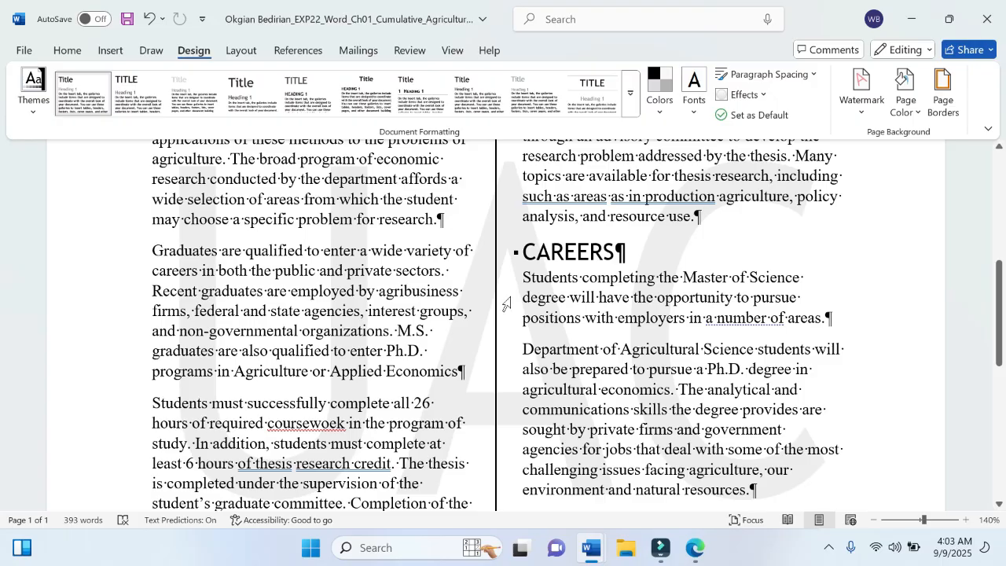
Copy the replacement phrase Department of Agricultural Economics from step 11 of the instructions and return to the working document
scroll(507, 304, down, 8)
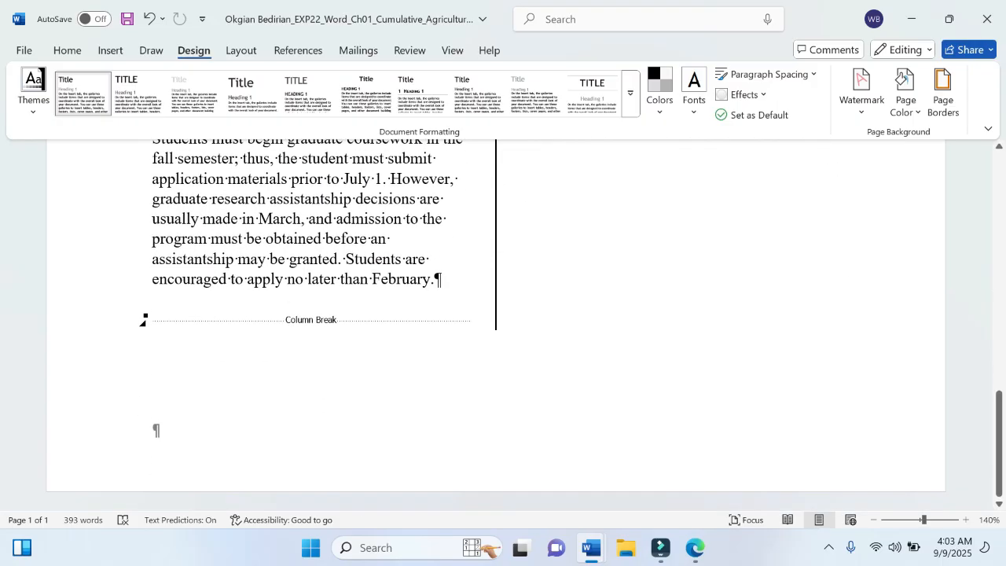
scroll(503, 323, up, 15)
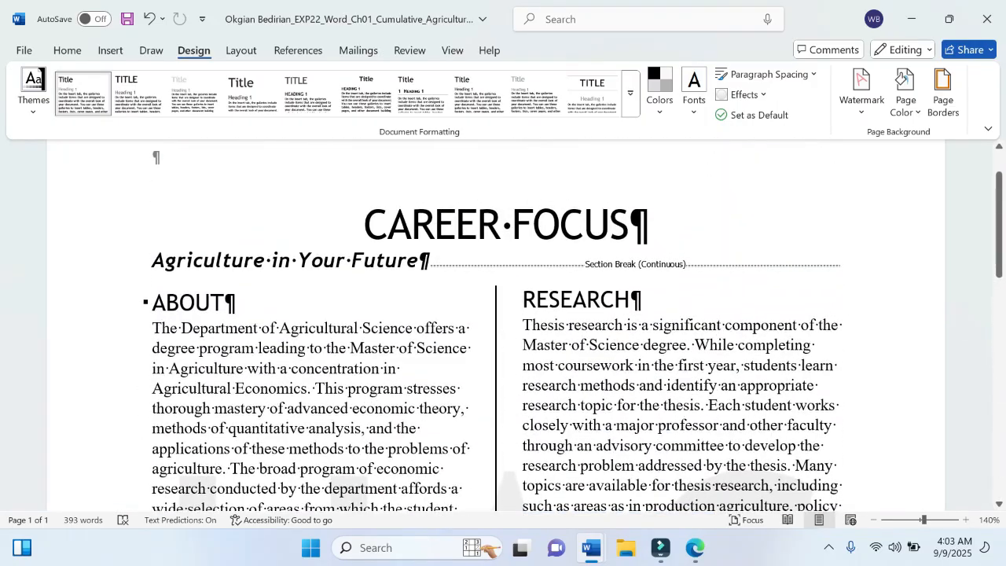
mouse_move(591, 547)
click(526, 480)
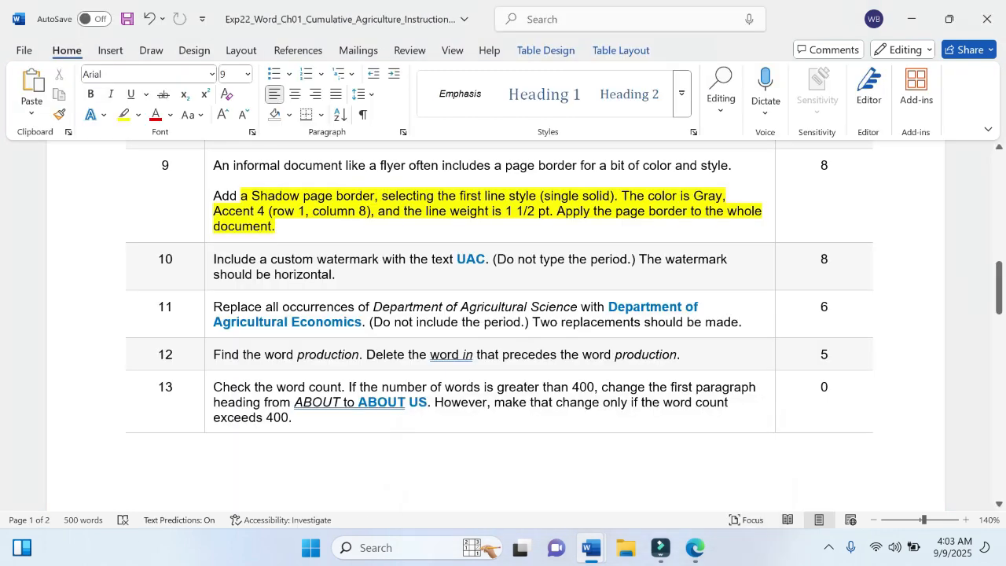
scroll(440, 294, down, 3)
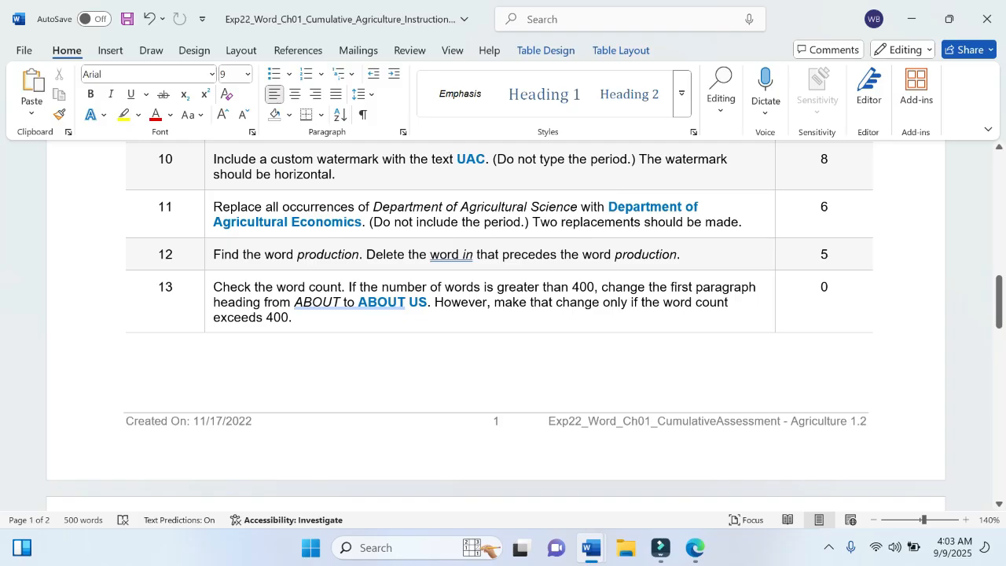
drag(362, 222, 608, 207)
key(ctrl+c)
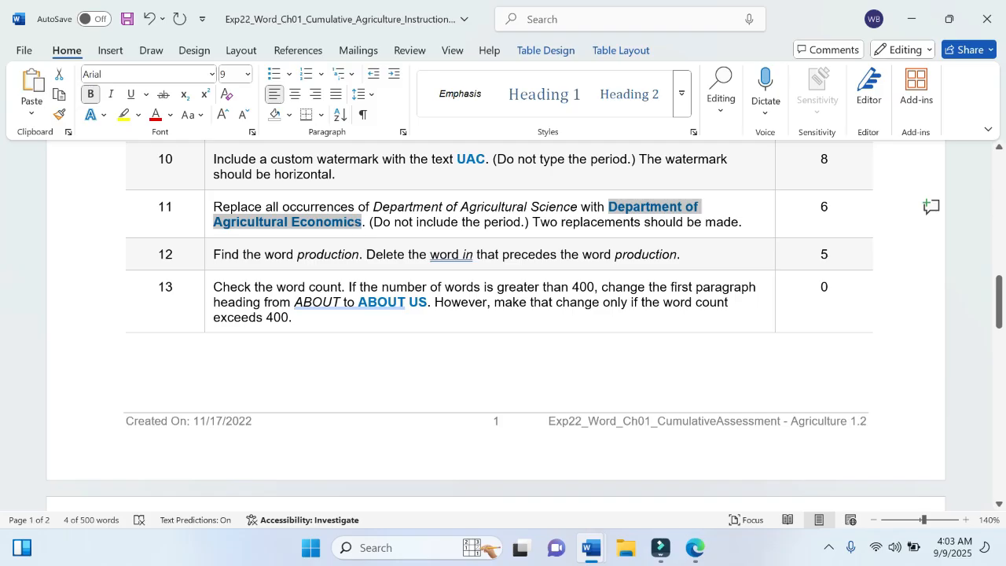
click(395, 221)
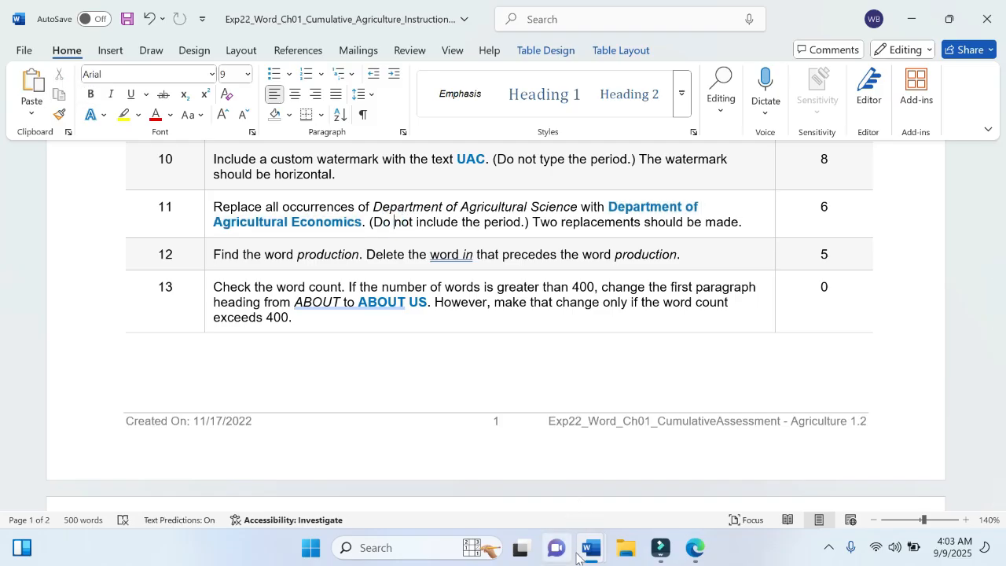
mouse_move(586, 554)
click(666, 484)
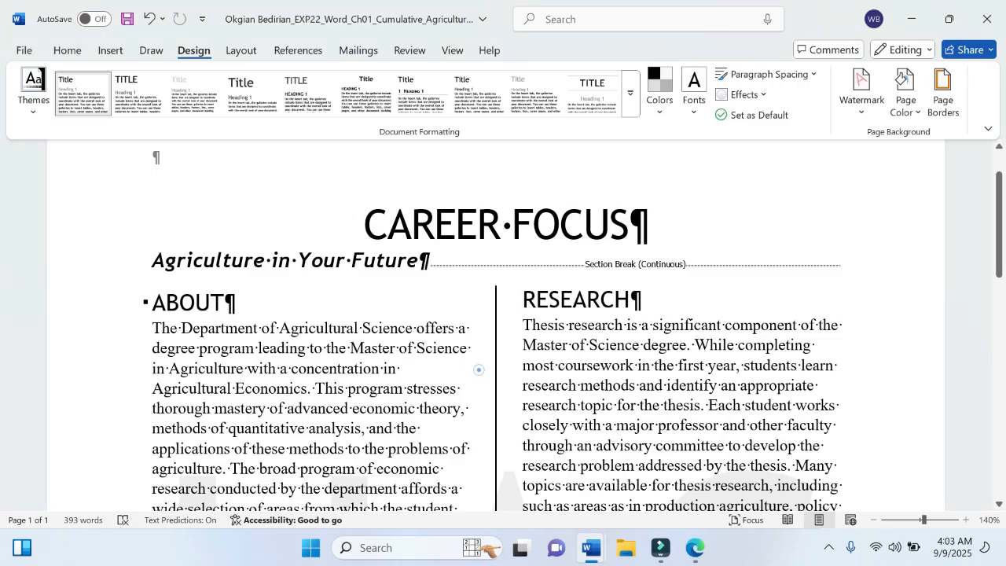
Open Find and Replace in the working document and set the search text to Department of Agricultural Science
click(66, 50)
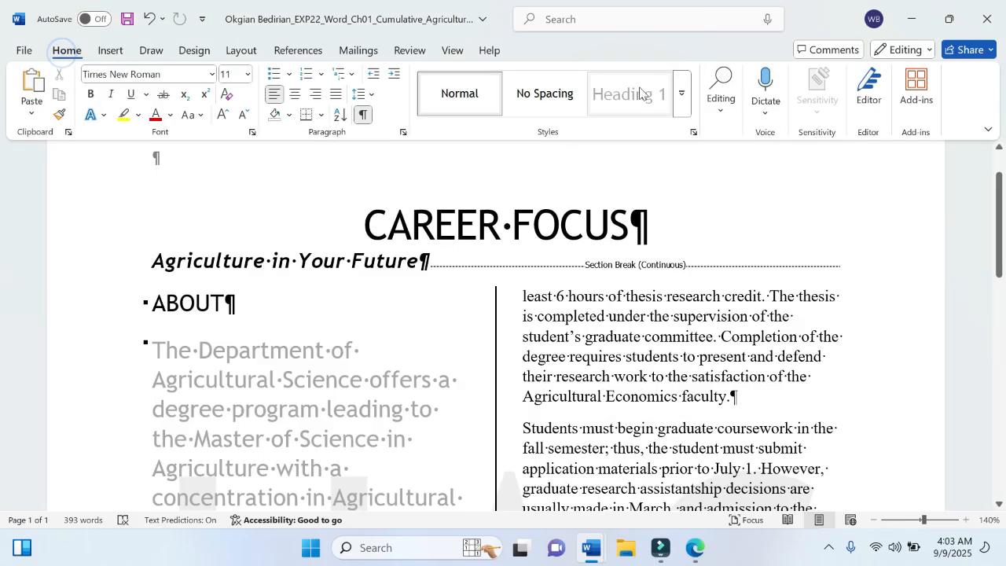
click(721, 98)
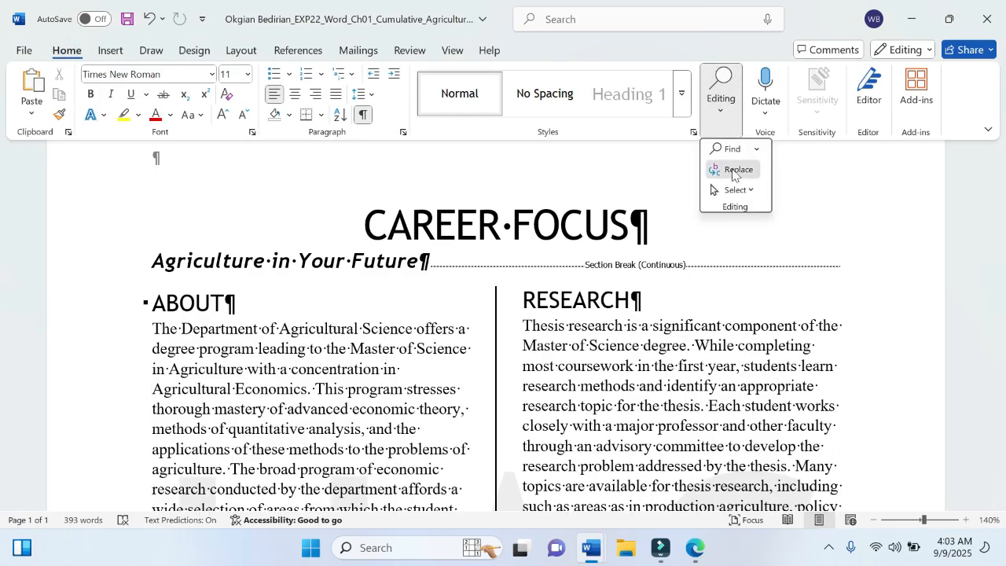
click(731, 169)
click(510, 220)
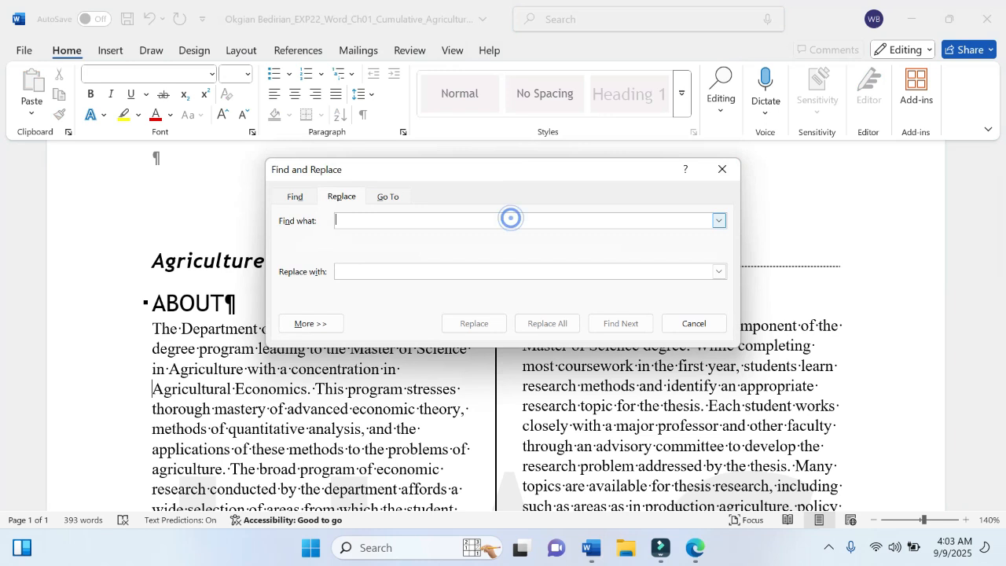
key(ctrl+v)
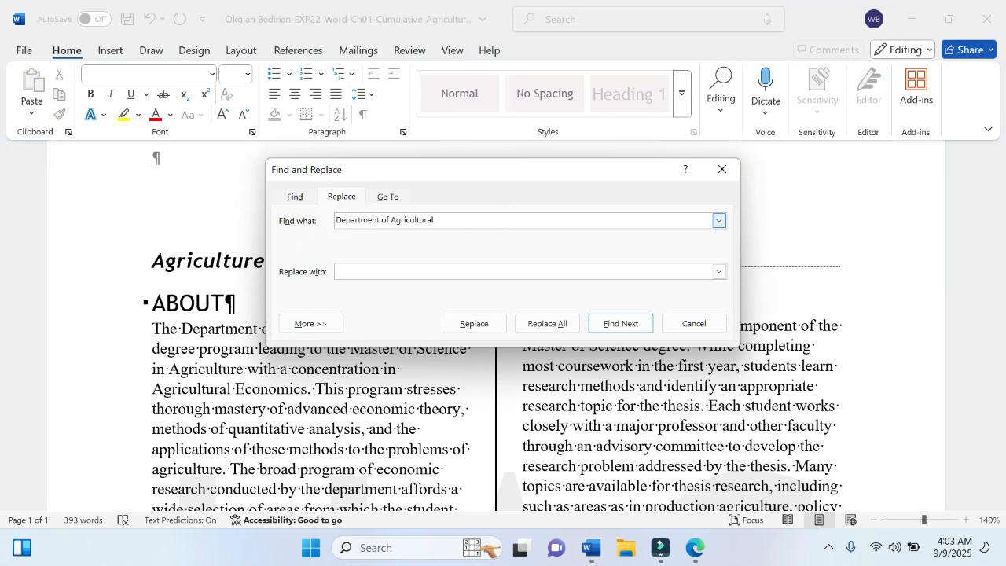
text(Scienc)
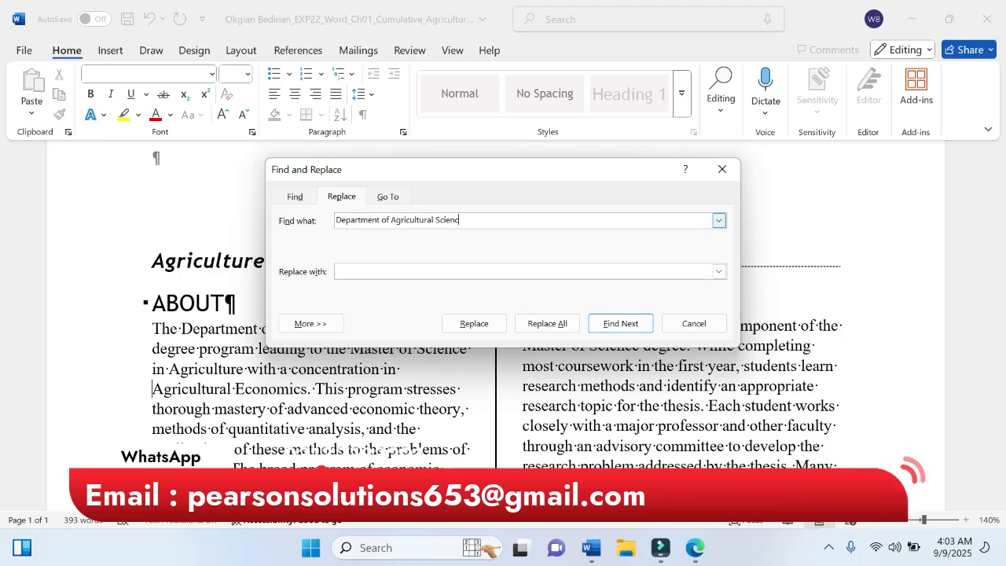
text(e)
Check step 11 of the instructions, replace all occurrences with Department of Agricultural Economics and close Find and Replace
mouse_move(603, 556)
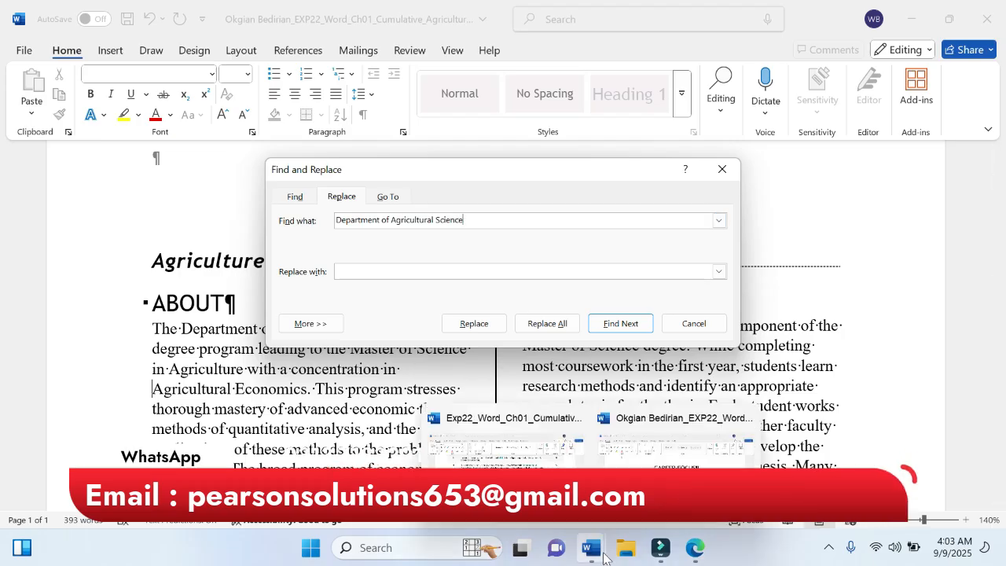
click(525, 488)
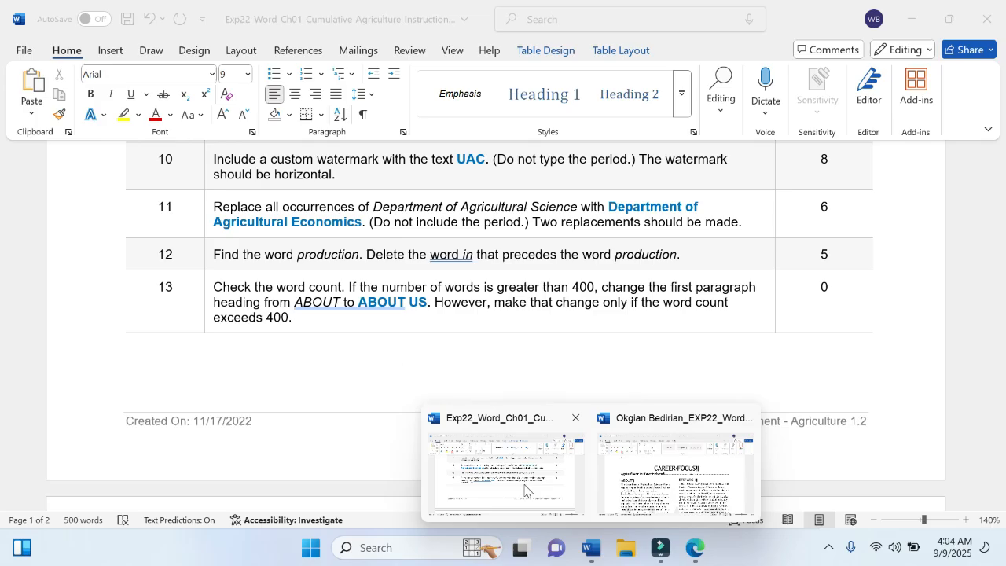
click(673, 474)
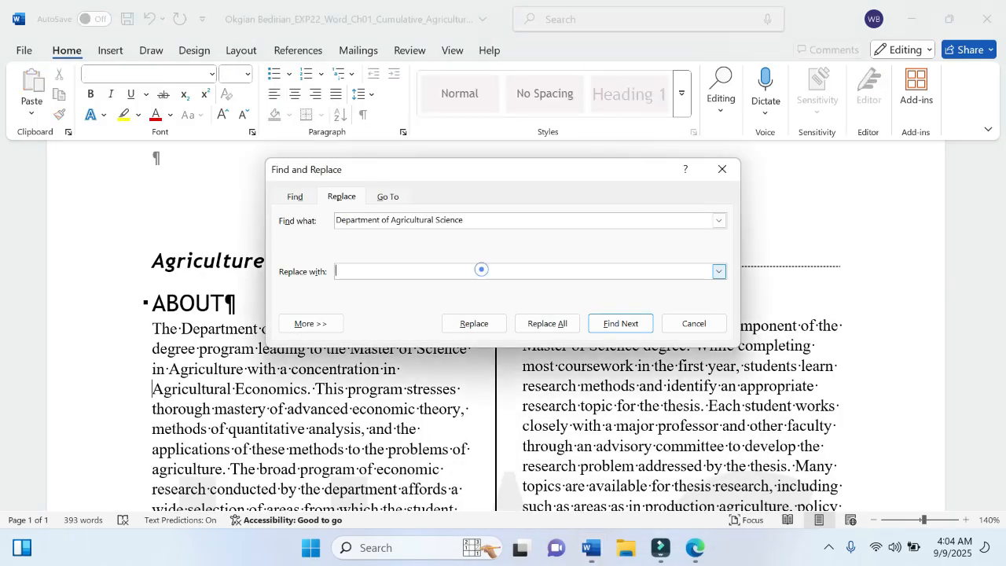
key(ctrl+v)
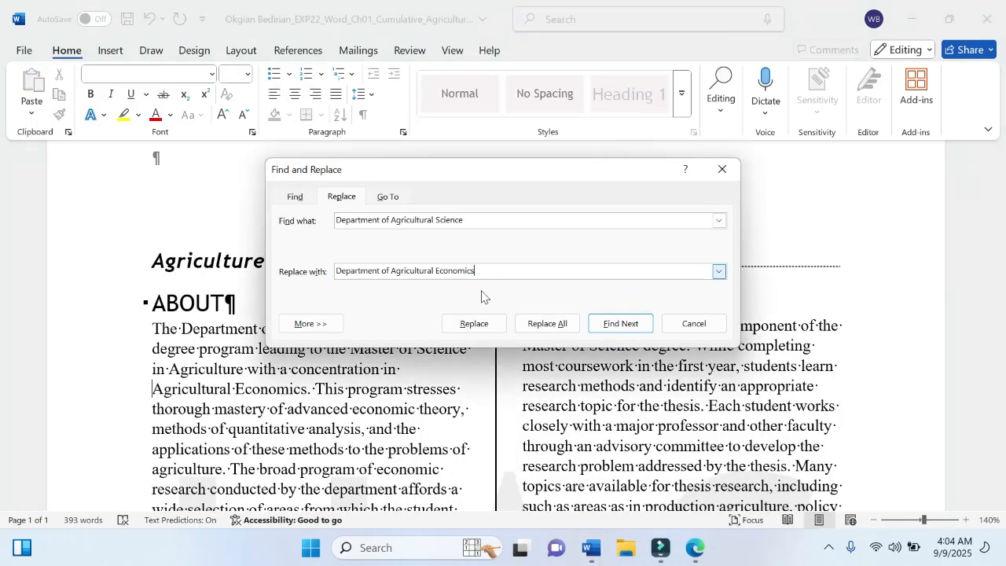
click(555, 323)
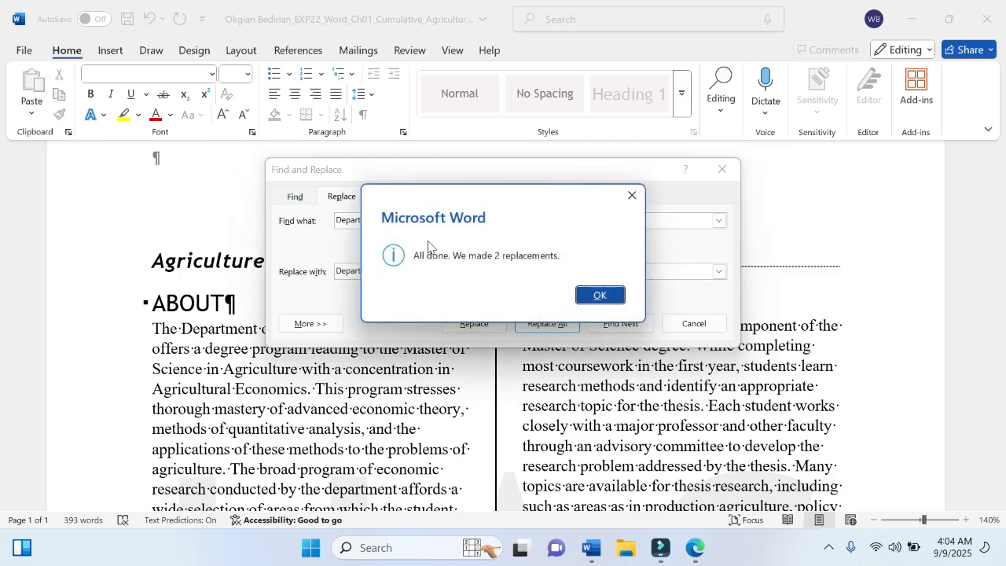
click(603, 296)
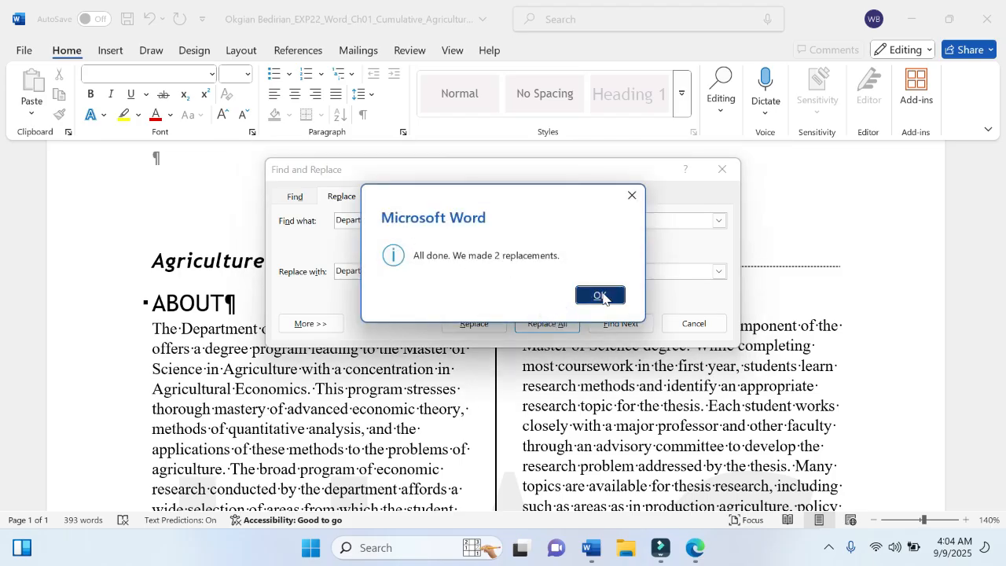
click(674, 323)
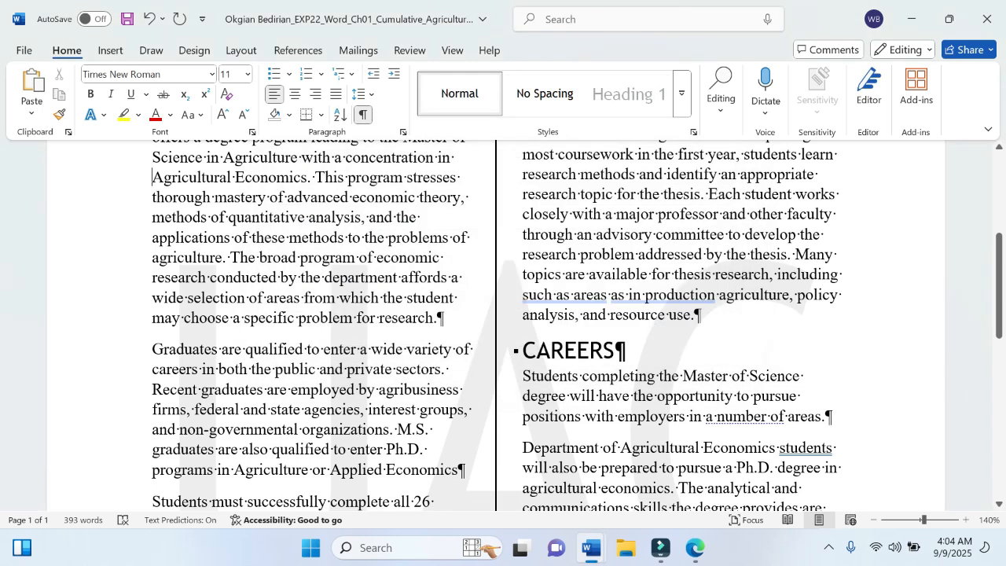
Read step 12 of the instructions about the word production and return to the working document
mouse_move(595, 542)
click(503, 467)
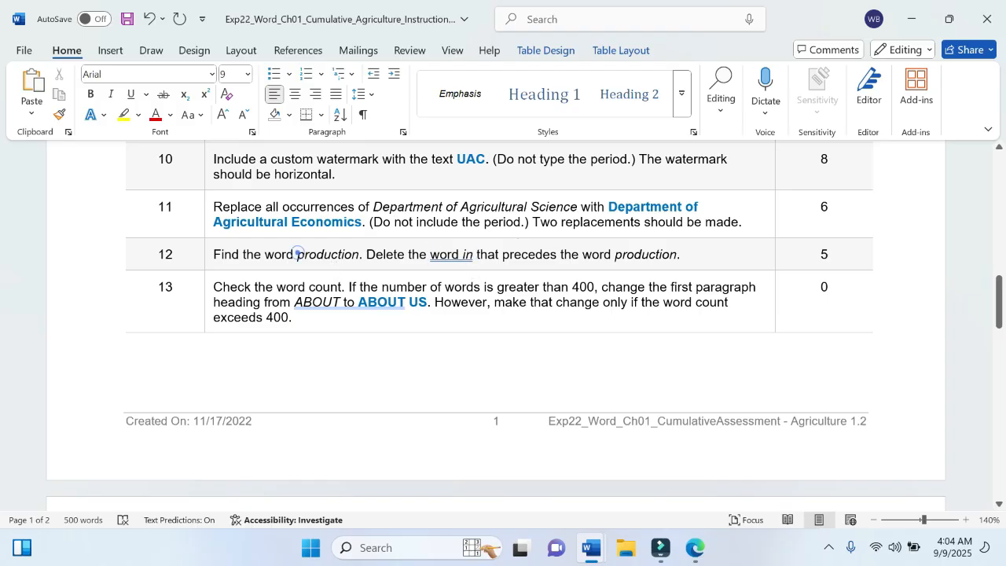
drag(297, 254, 360, 255)
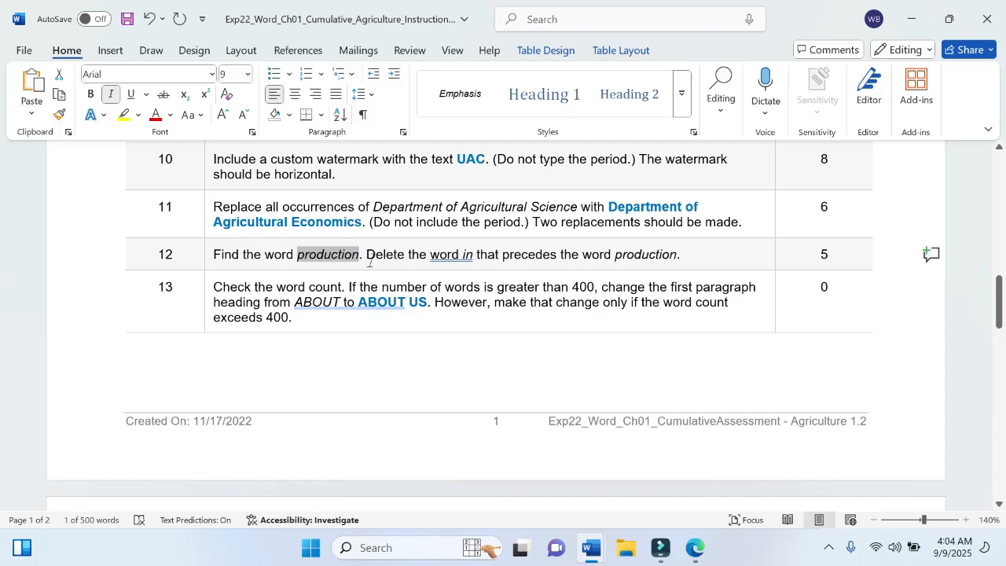
mouse_move(591, 548)
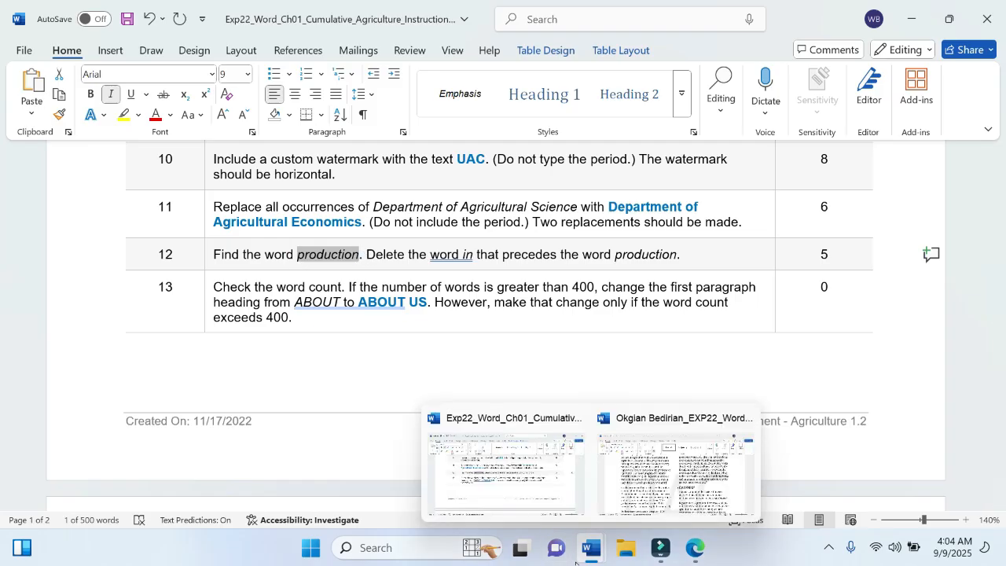
click(650, 493)
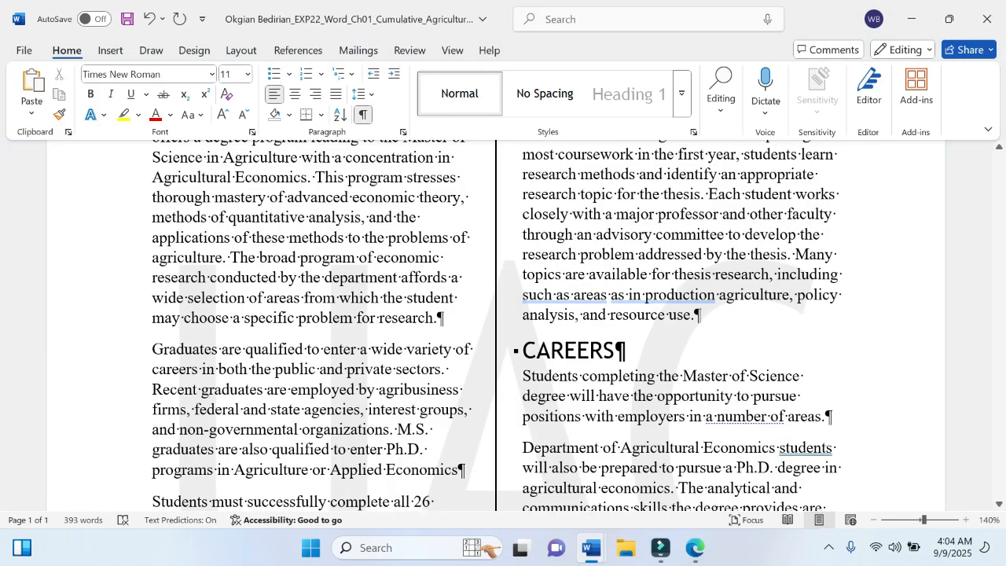
Find the word production in the working document and delete the word in that directly precedes it
click(711, 120)
click(727, 149)
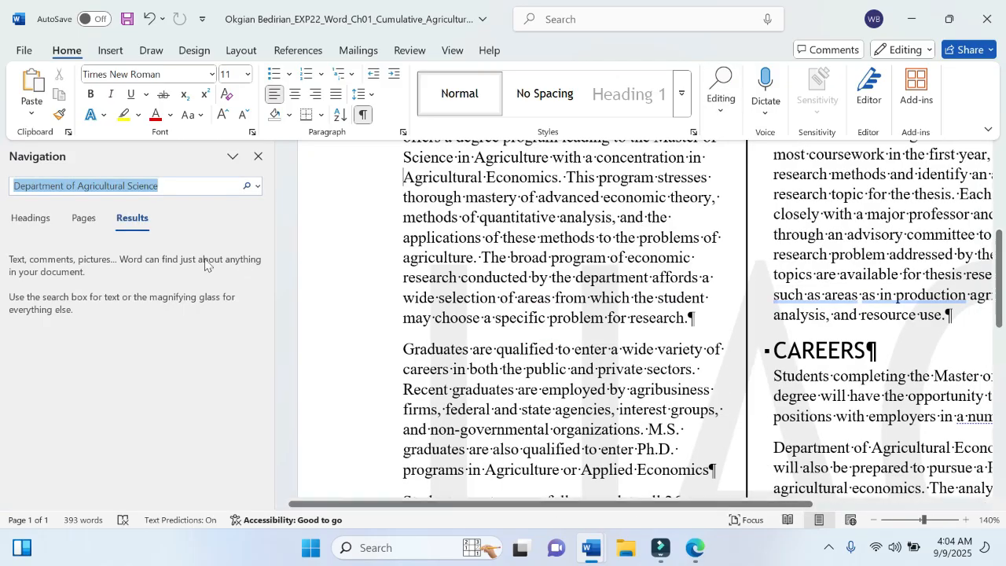
click(246, 187)
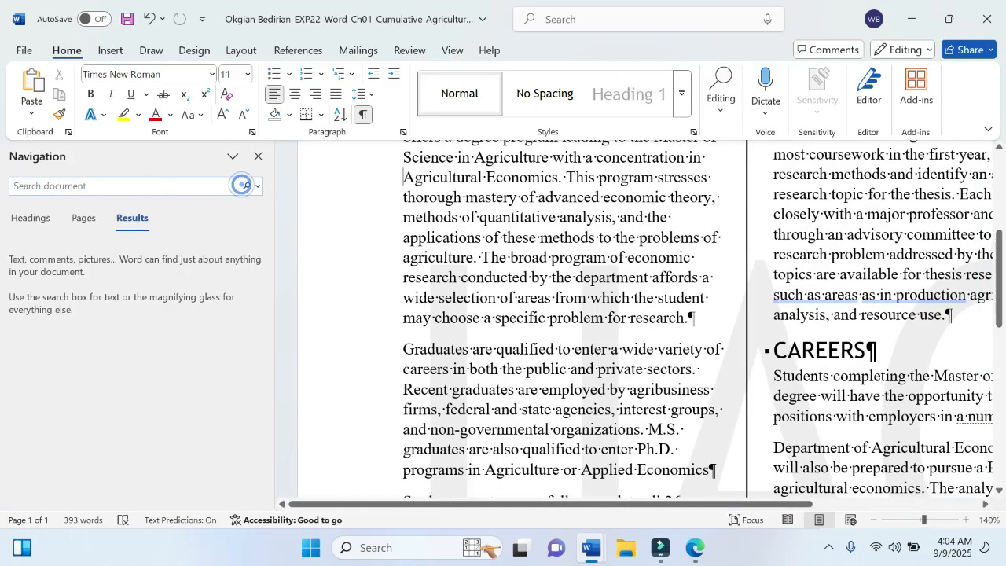
text(production)
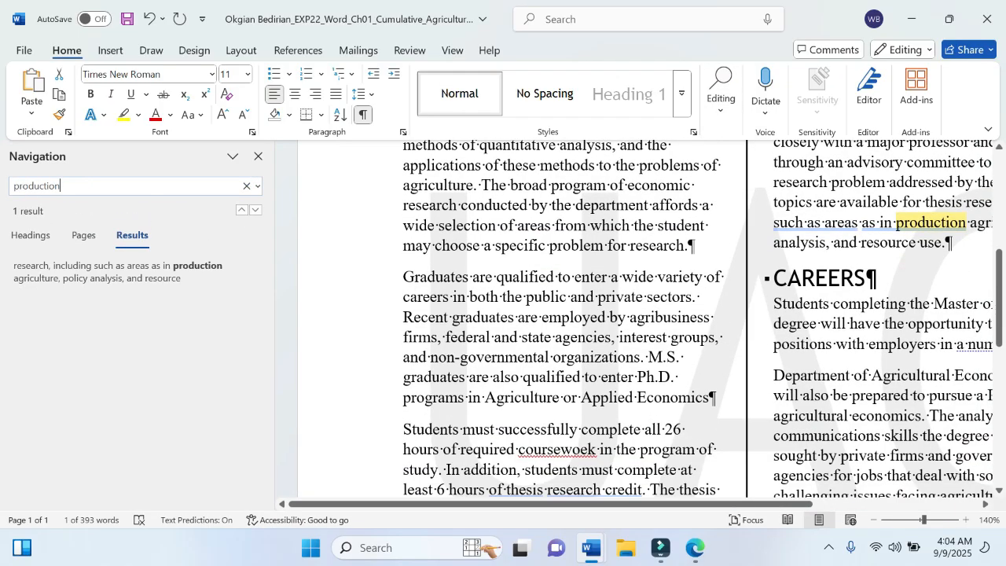
click(892, 223)
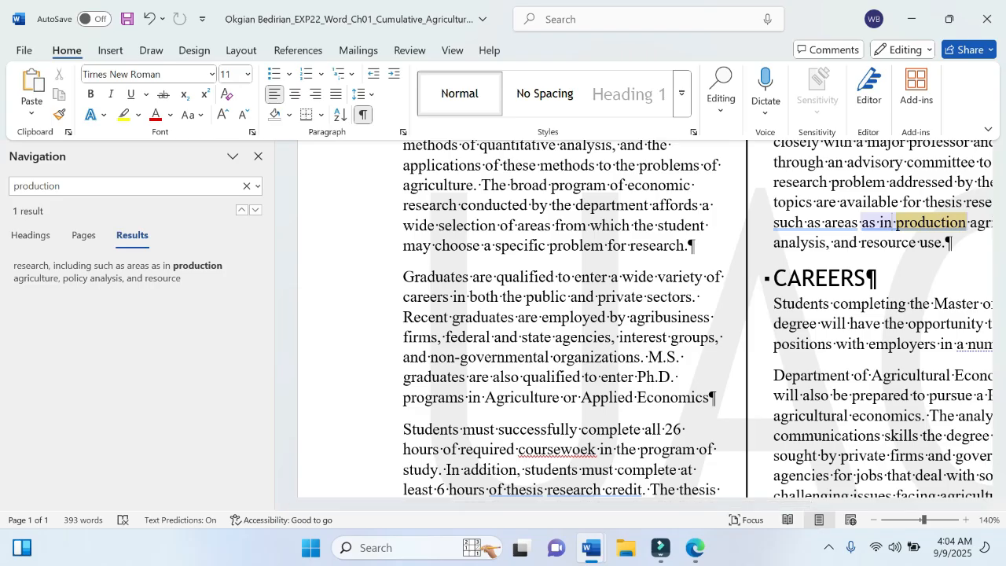
key(BackSpace)
key(BackSpace)
key(BackSpace)
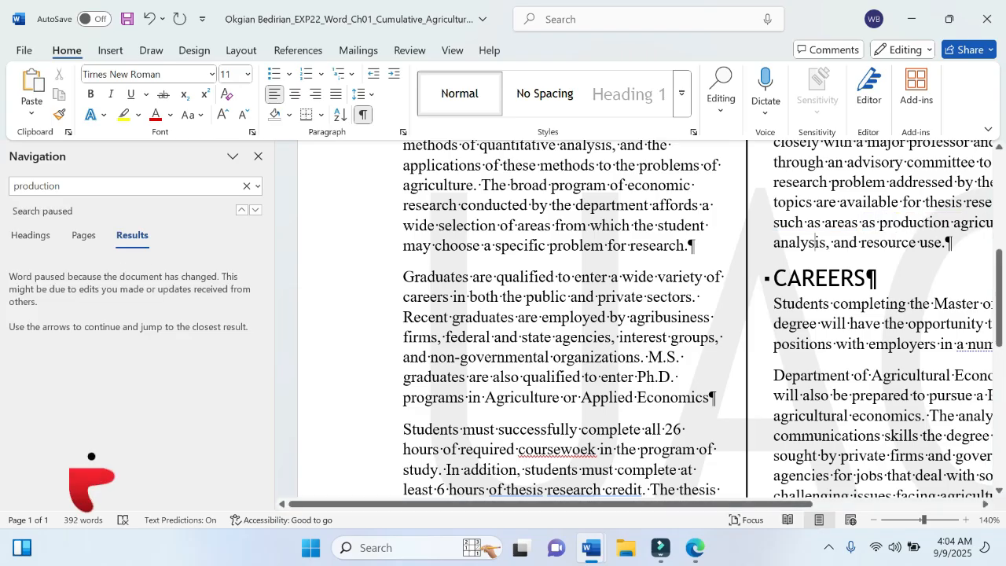
Save the working document under its existing name
click(127, 18)
click(17, 51)
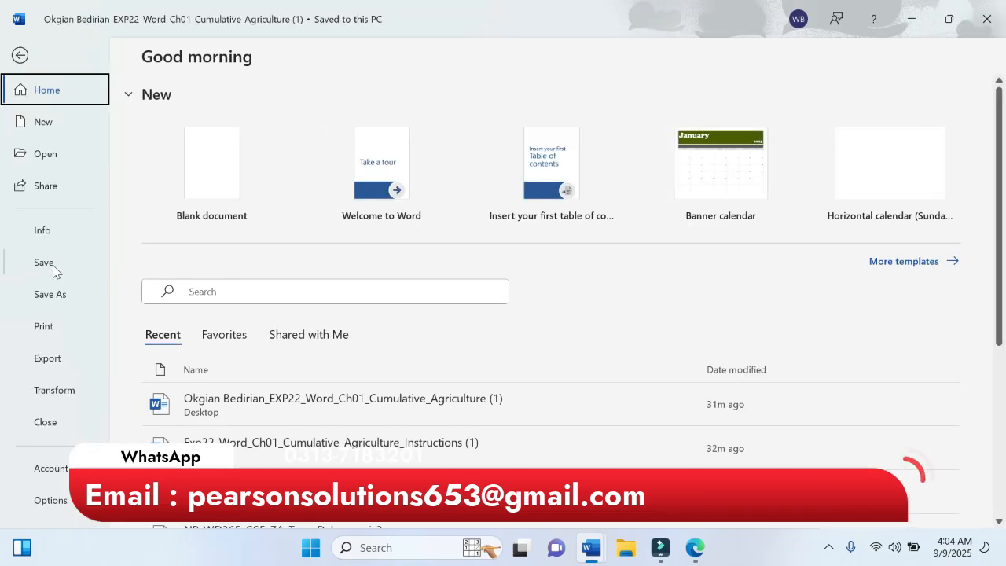
click(23, 264)
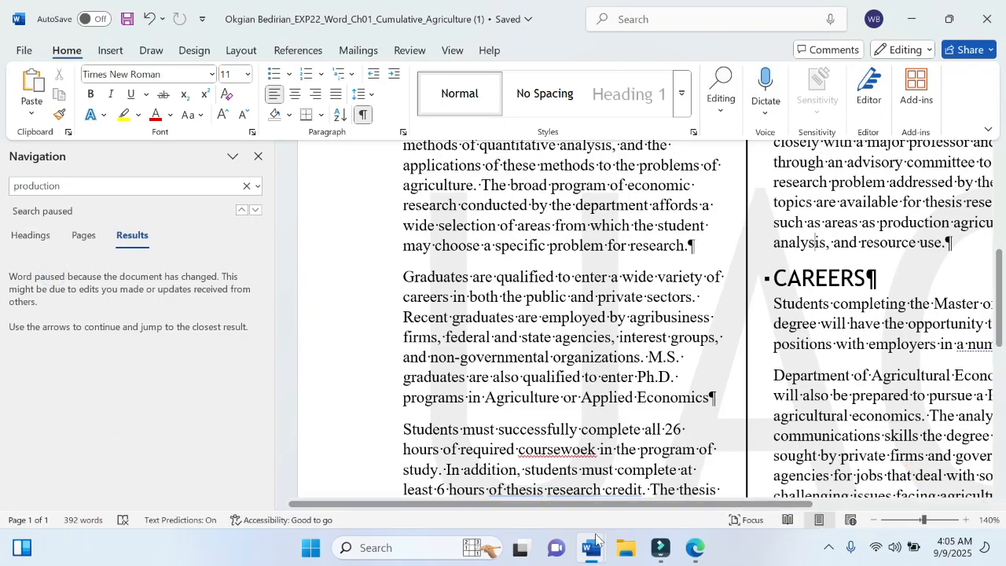
Read steps 13 to 16 of the instructions and return to the working document
mouse_move(592, 548)
click(518, 472)
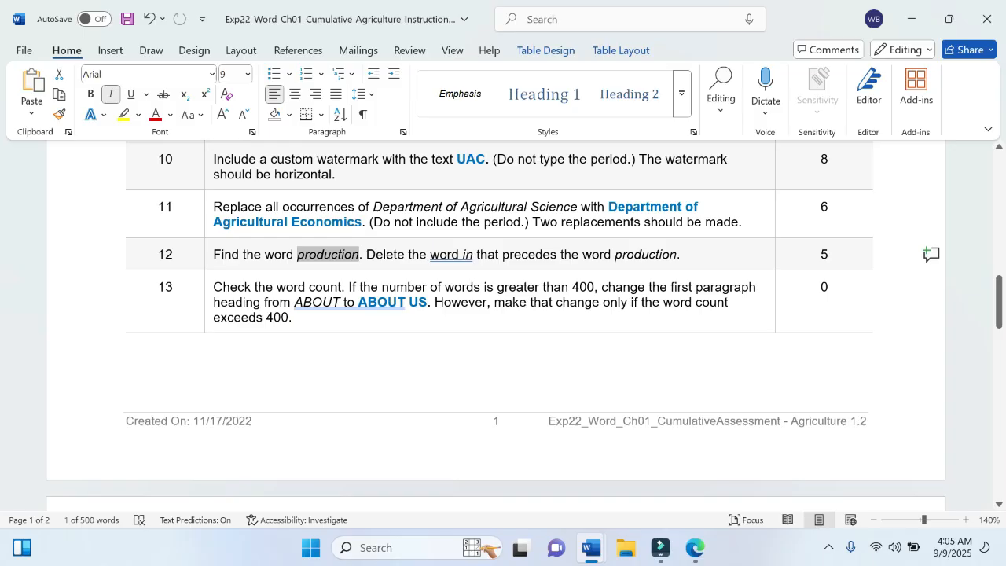
scroll(542, 301, down, 8)
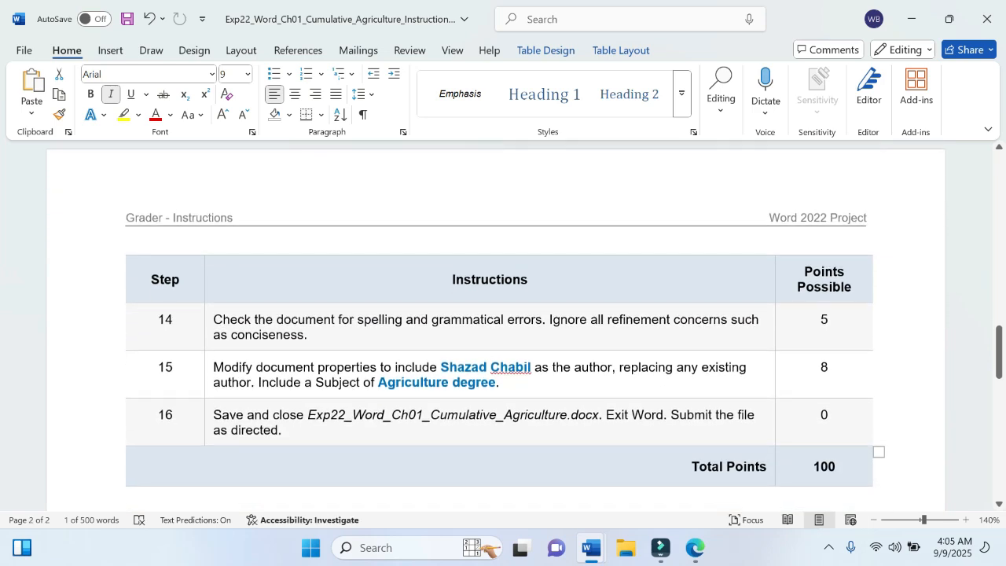
double_click(511, 367)
mouse_move(587, 550)
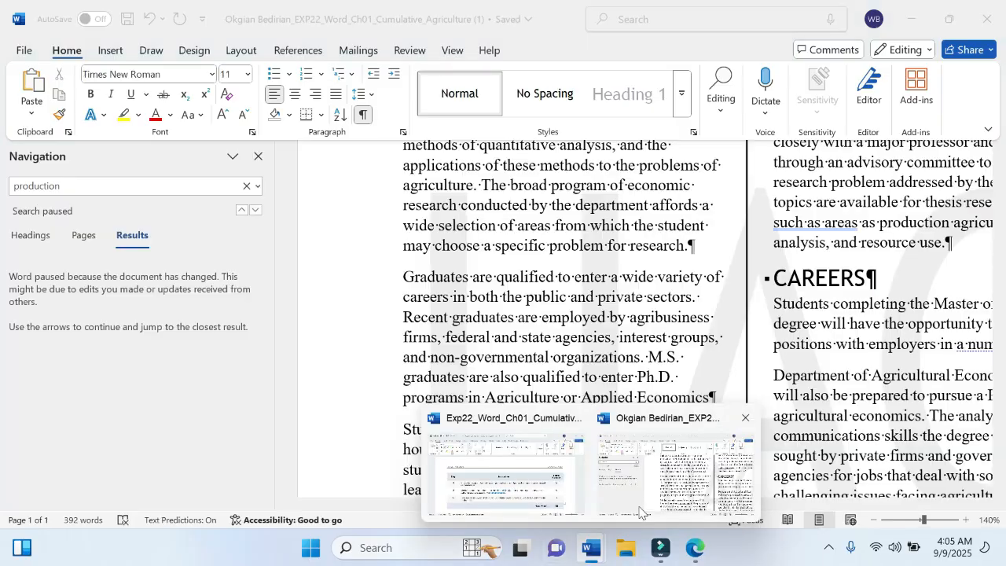
click(675, 471)
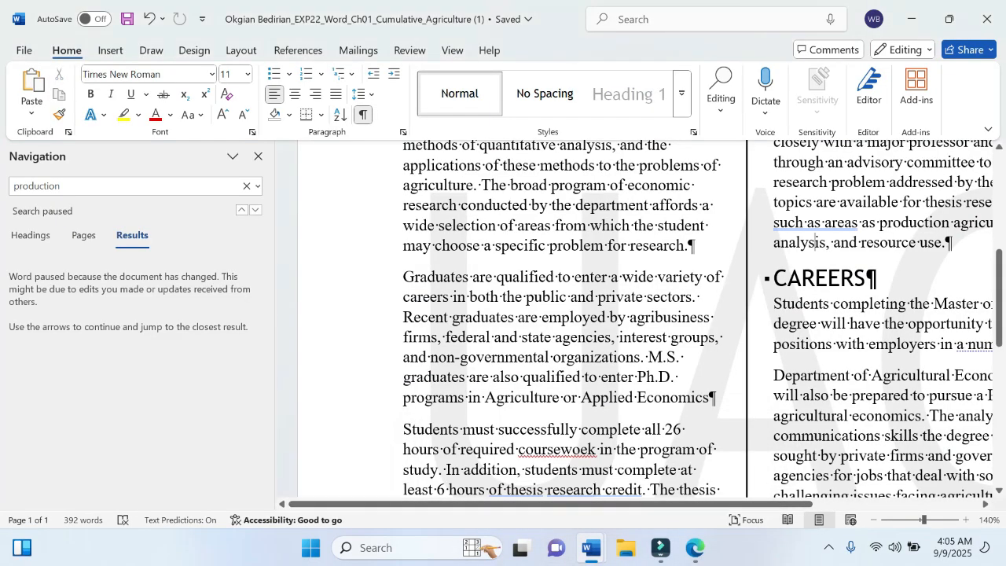
Run the spelling and grammar check, consult step 14 of the instructions, and correct the misspelled coursewoek to coursework
click(409, 50)
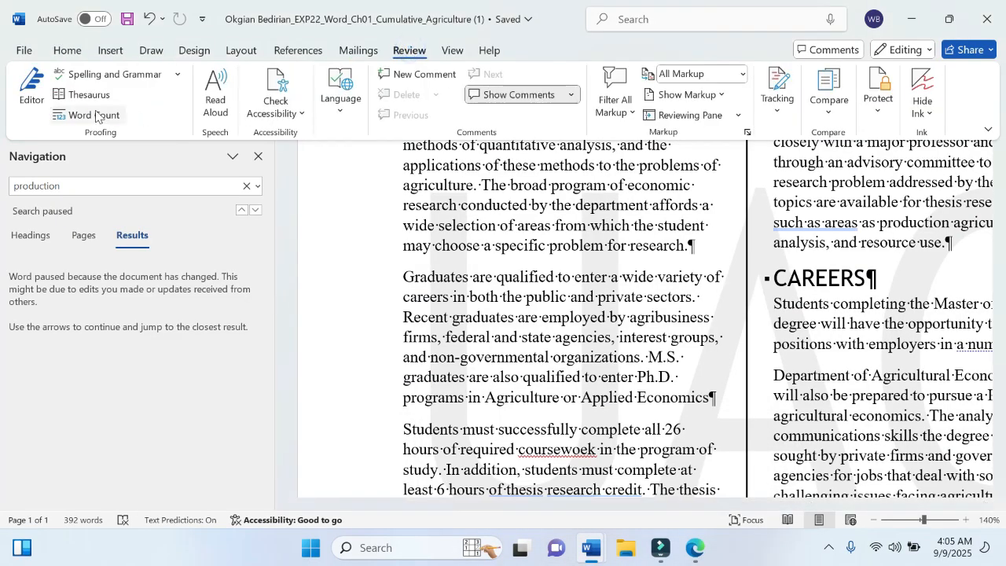
click(93, 76)
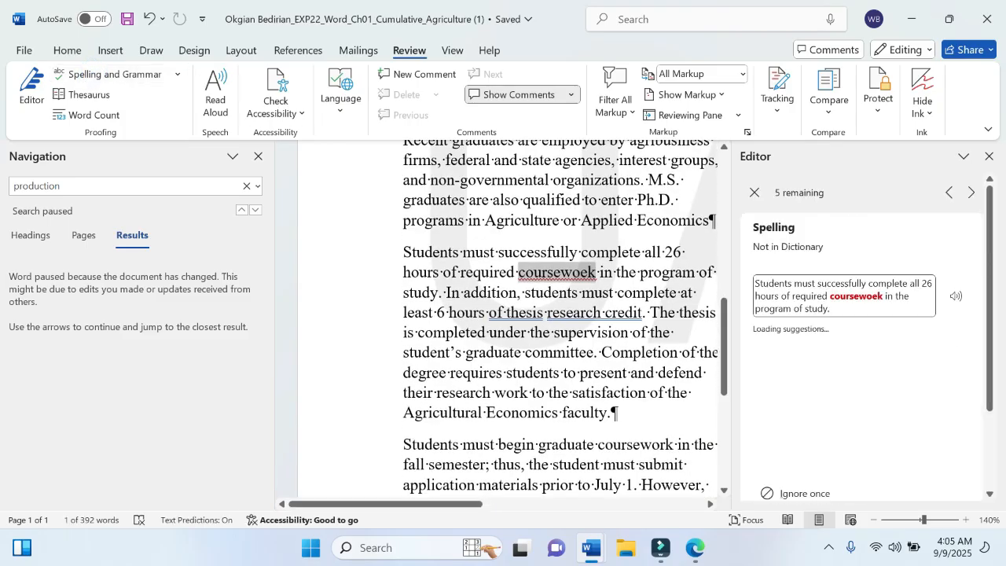
mouse_move(587, 556)
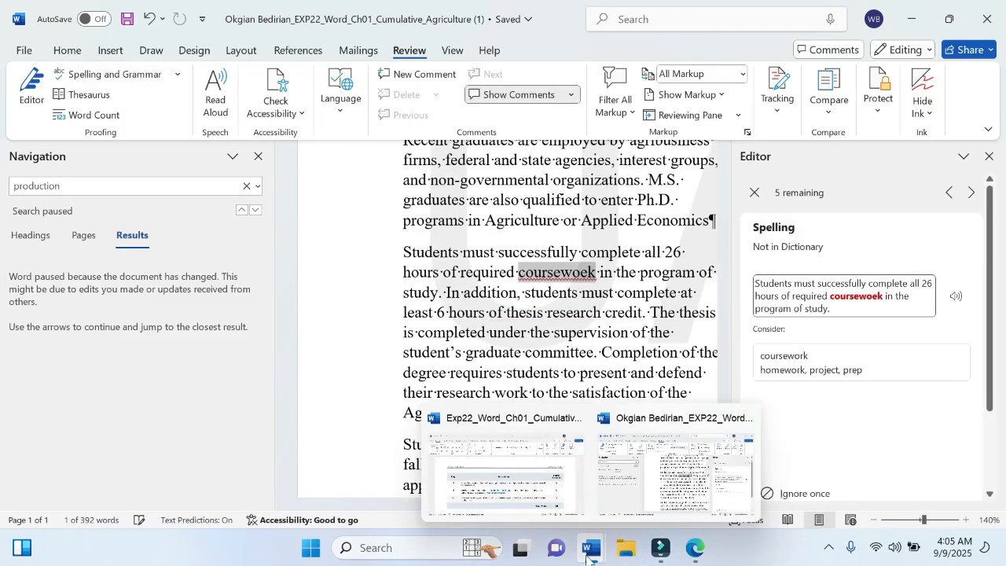
click(506, 475)
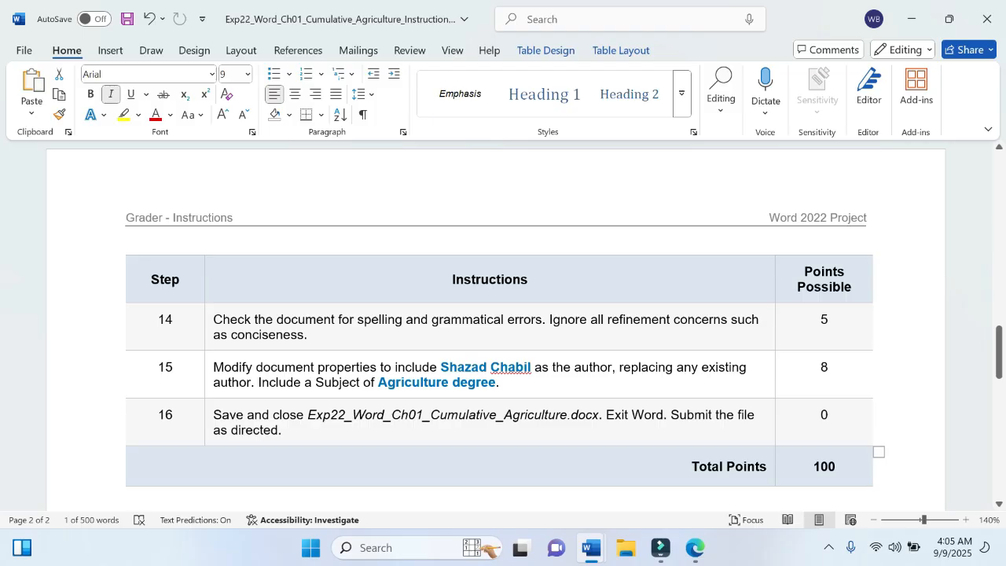
mouse_move(591, 550)
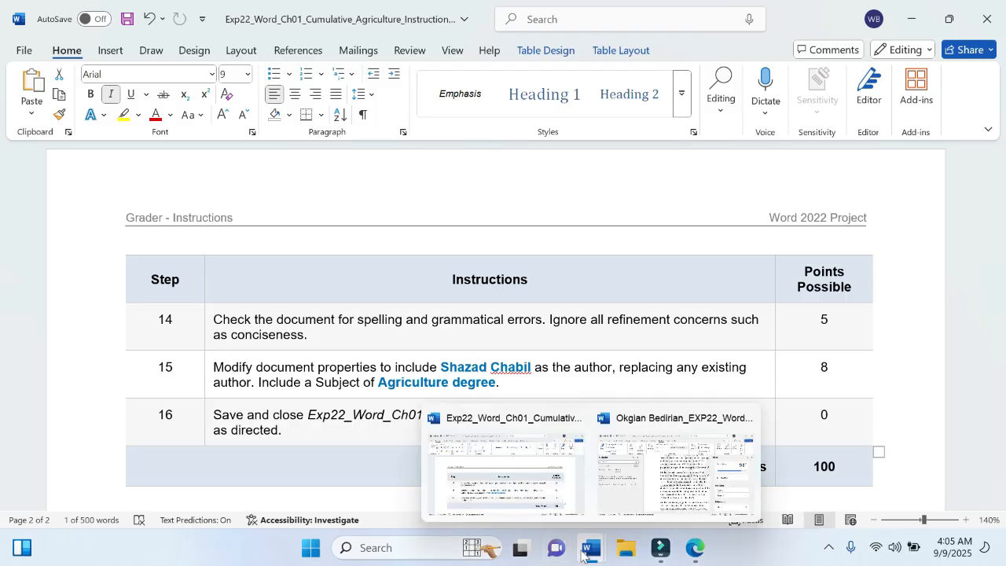
click(711, 472)
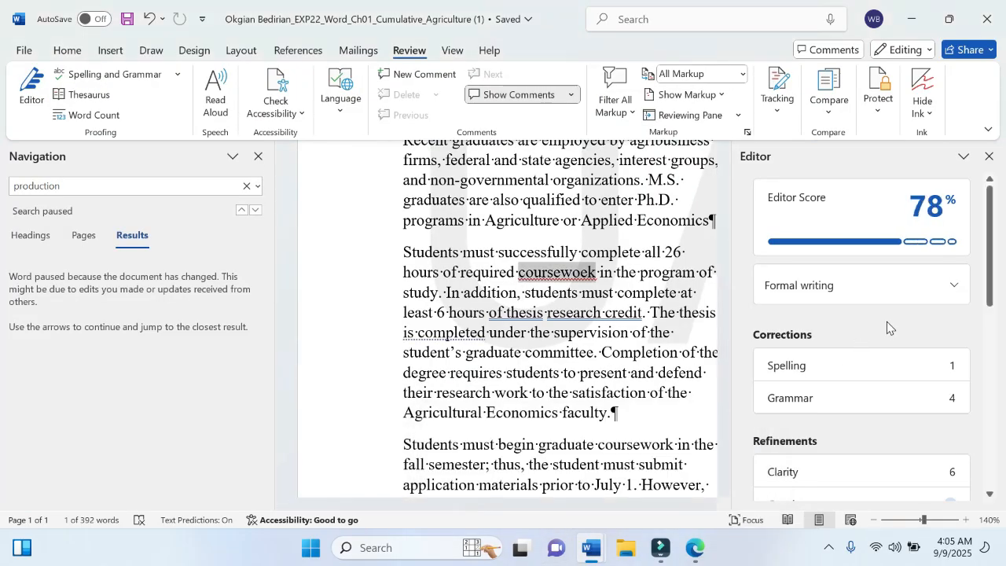
click(906, 365)
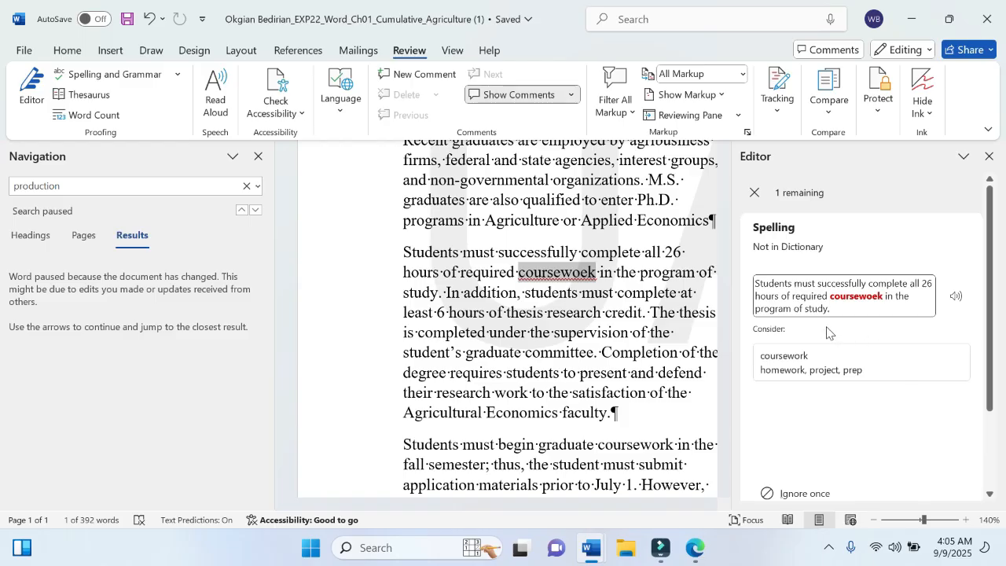
click(820, 362)
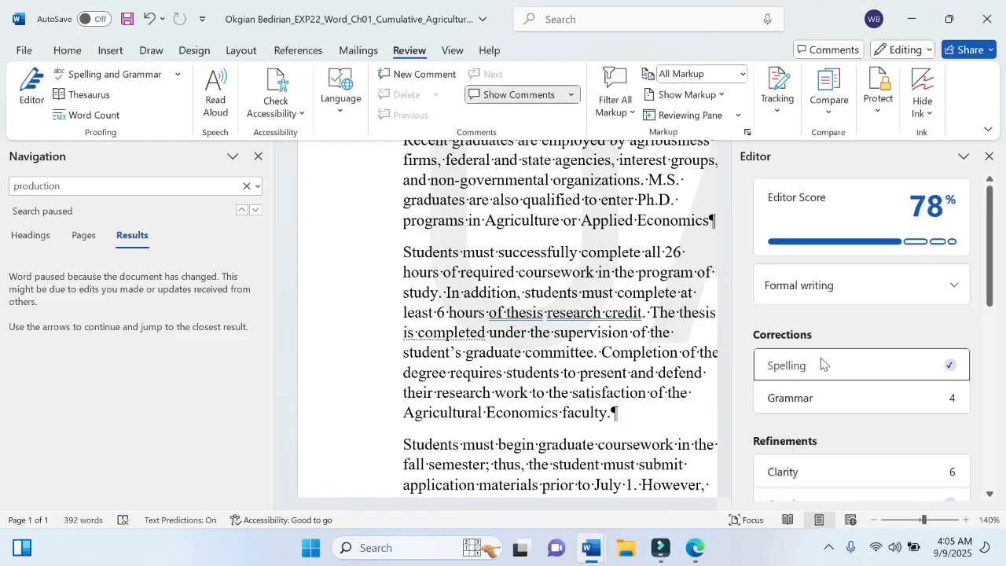
Accept the grammar suggestions, replacing "of thesis" with "of", "such as areas" with "areas such", and "students" with "Department"
click(858, 395)
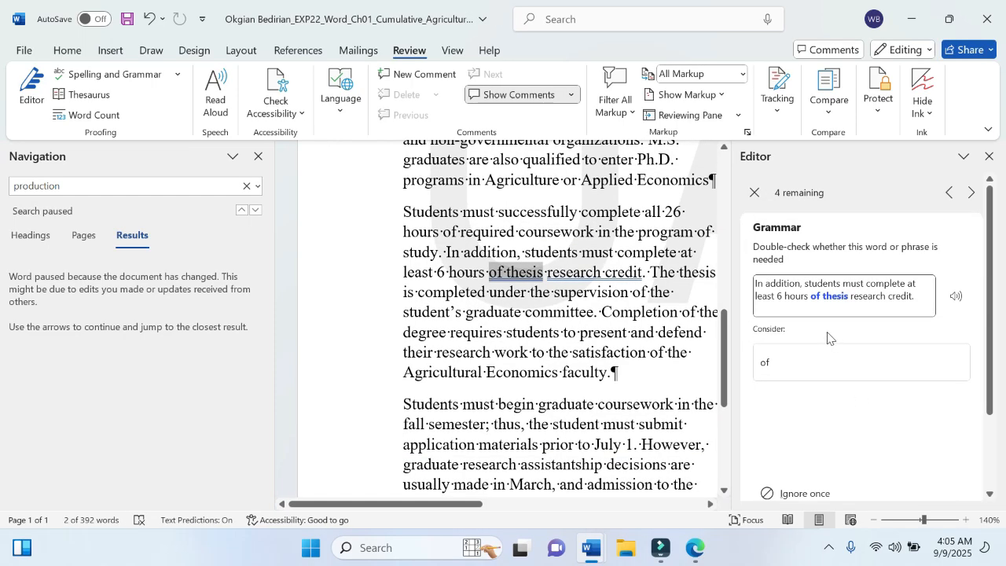
click(824, 350)
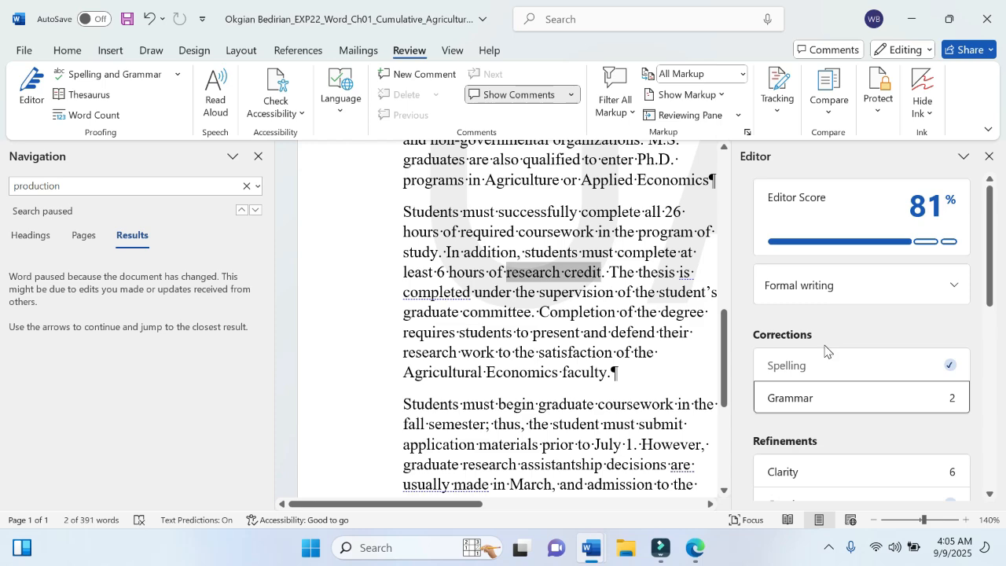
click(853, 399)
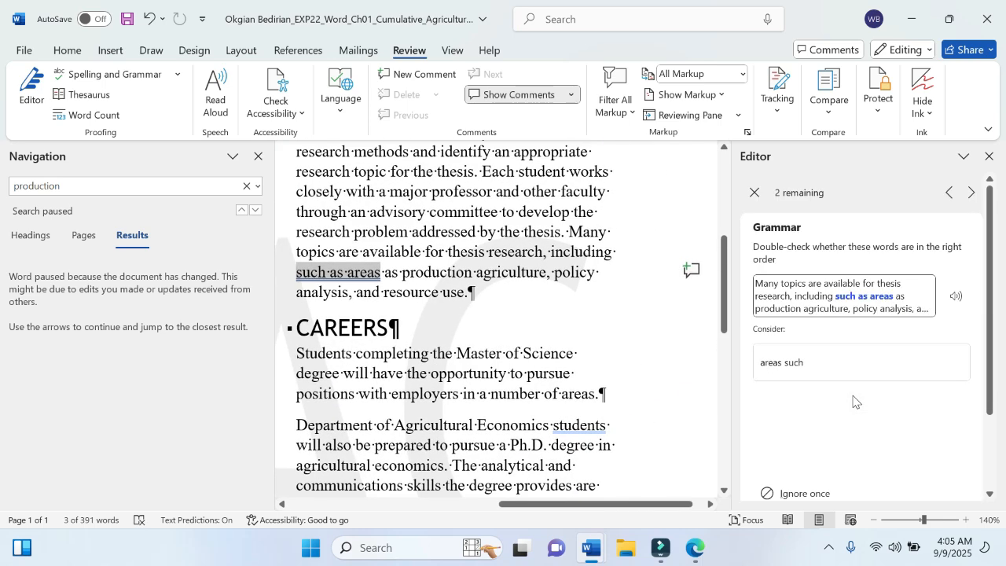
click(828, 362)
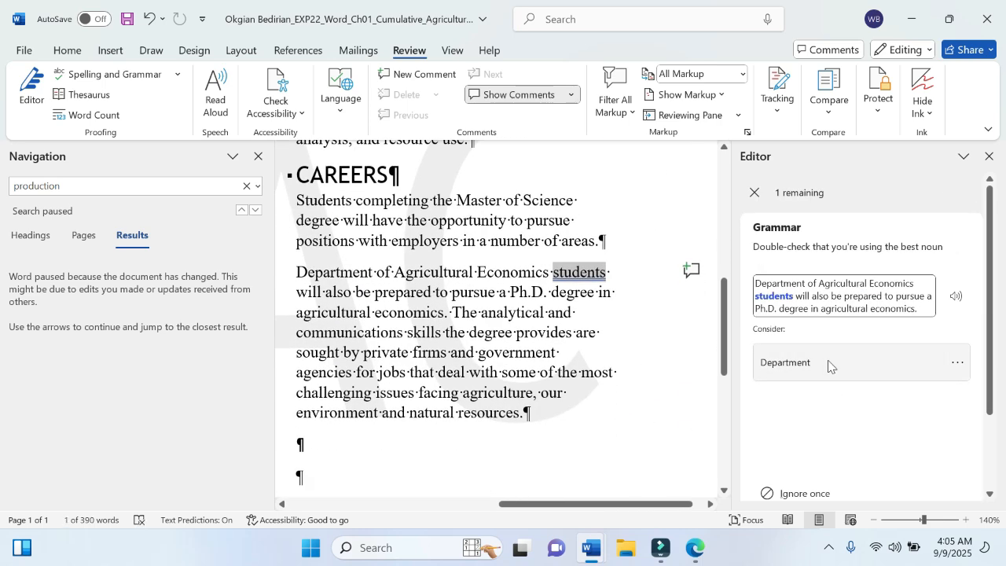
click(828, 367)
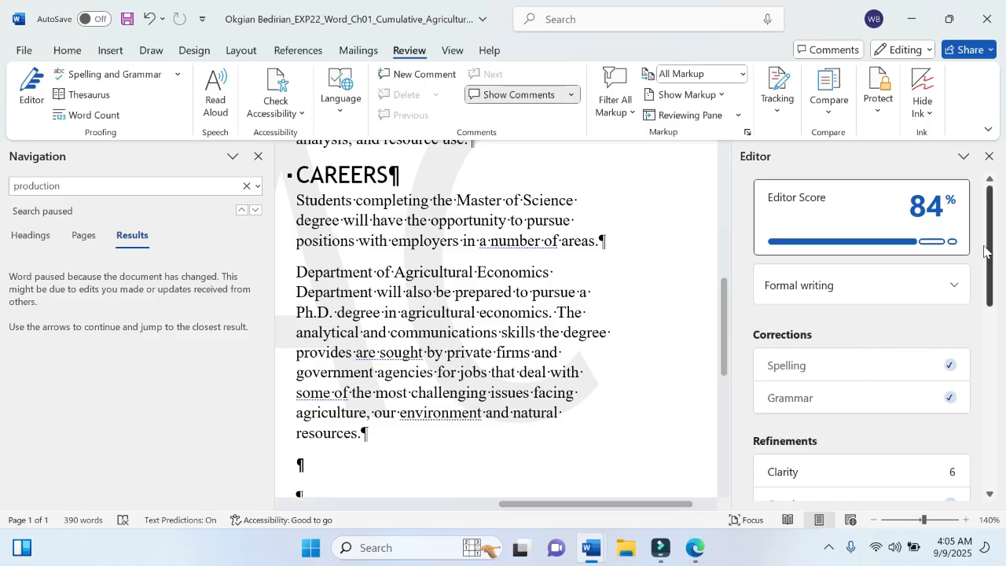
Close the Navigation and Editor panes and save the proofread document under its existing name
mouse_move(995, 253)
mouse_down()
mouse_move(997, 373)
mouse_move(994, 249)
mouse_up()
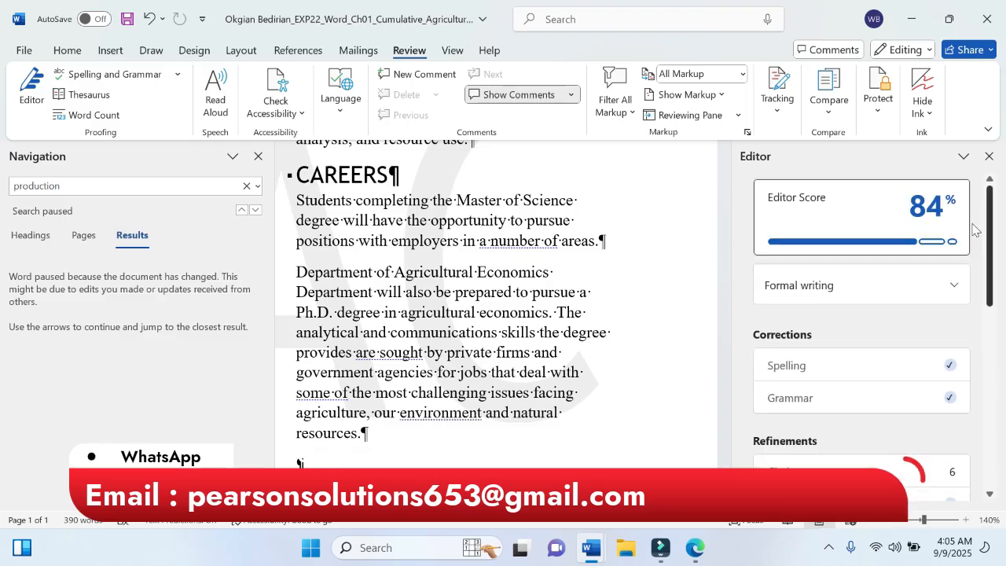
click(258, 157)
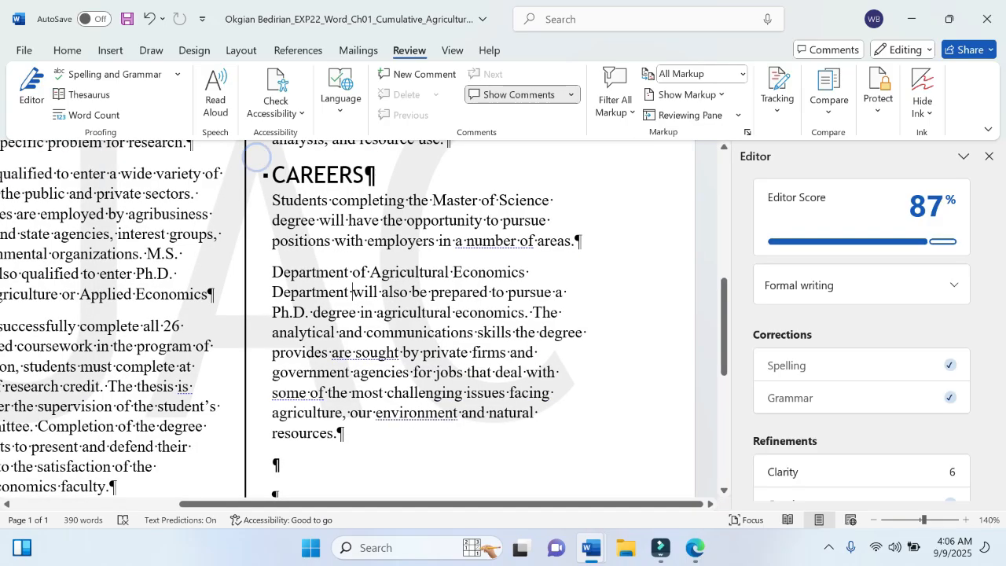
click(989, 156)
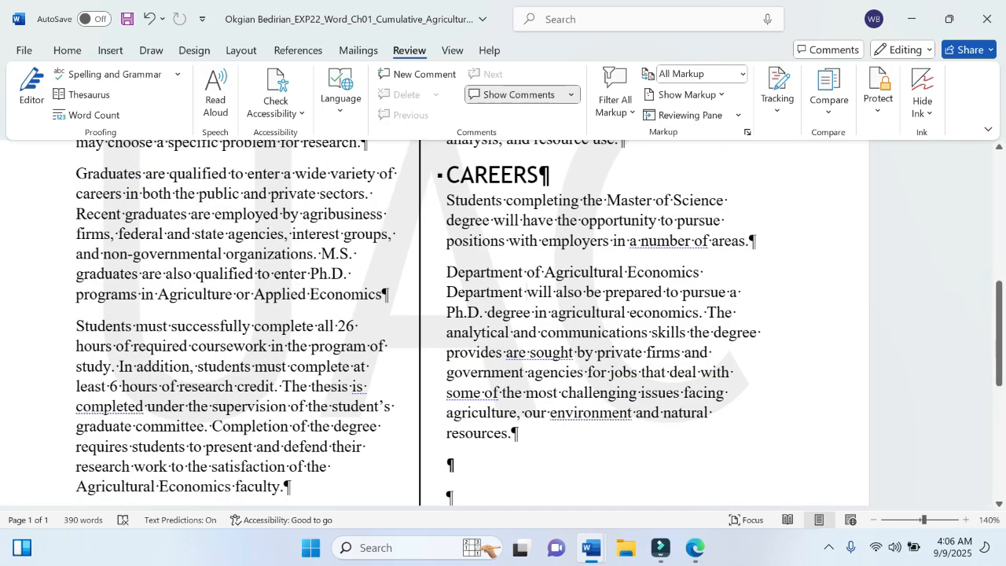
click(621, 271)
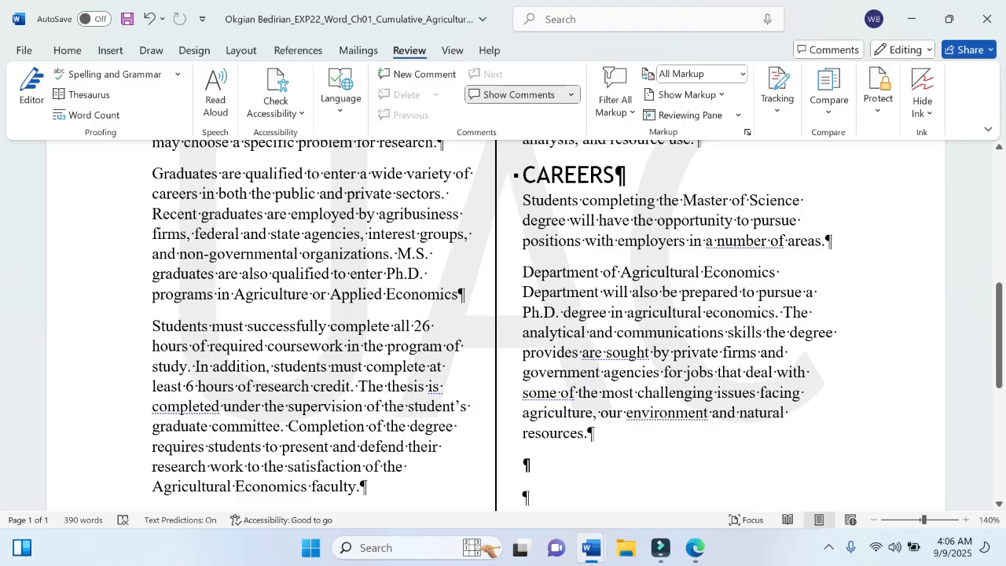
ctrl+scroll(502, 325, down, 7)
ctrl+scroll(503, 326, up, 4)
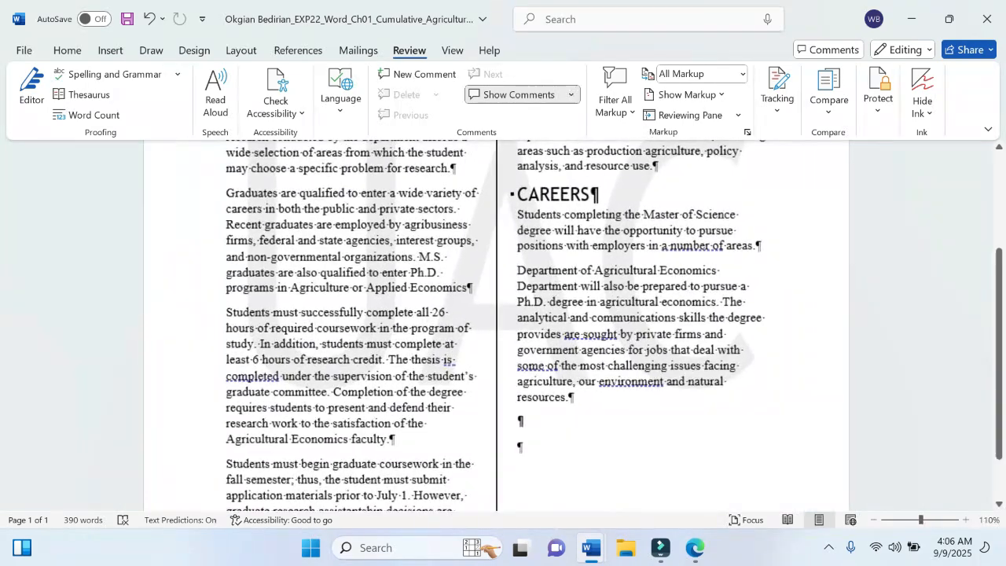
scroll(495, 325, up, 3)
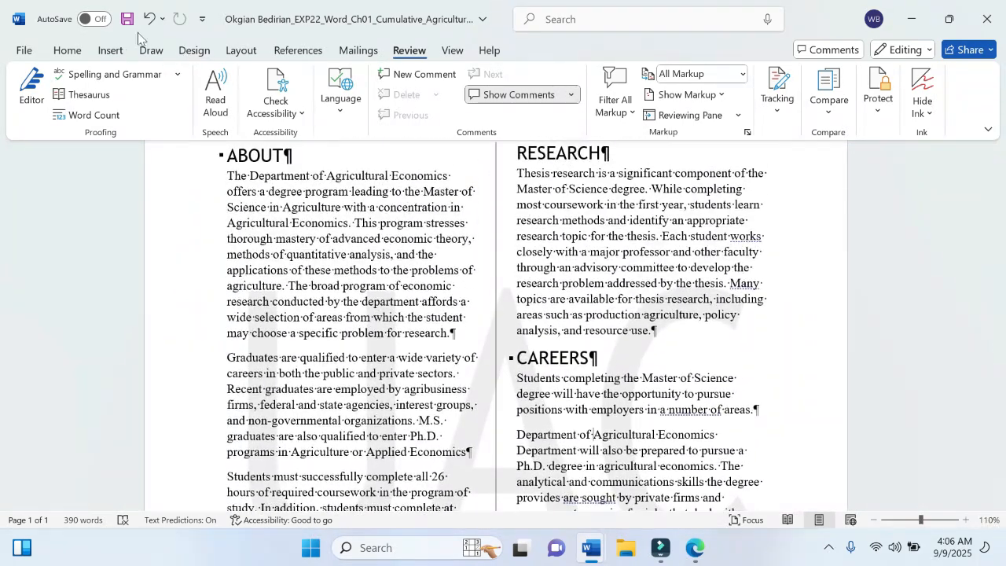
click(127, 18)
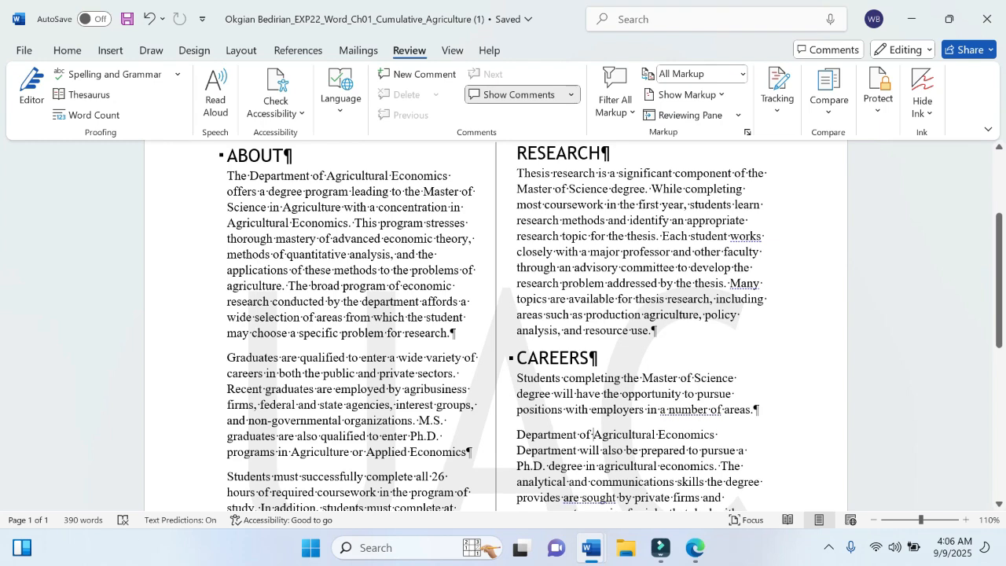
Read step 15 of the instructions, select the required author's name there, and return to the working document
mouse_move(592, 548)
click(536, 471)
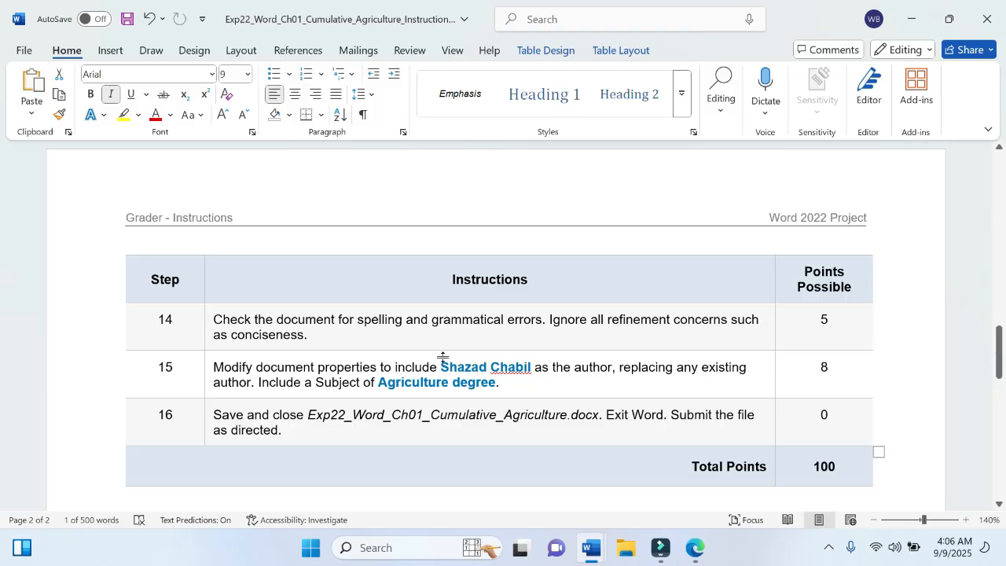
drag(533, 368, 440, 367)
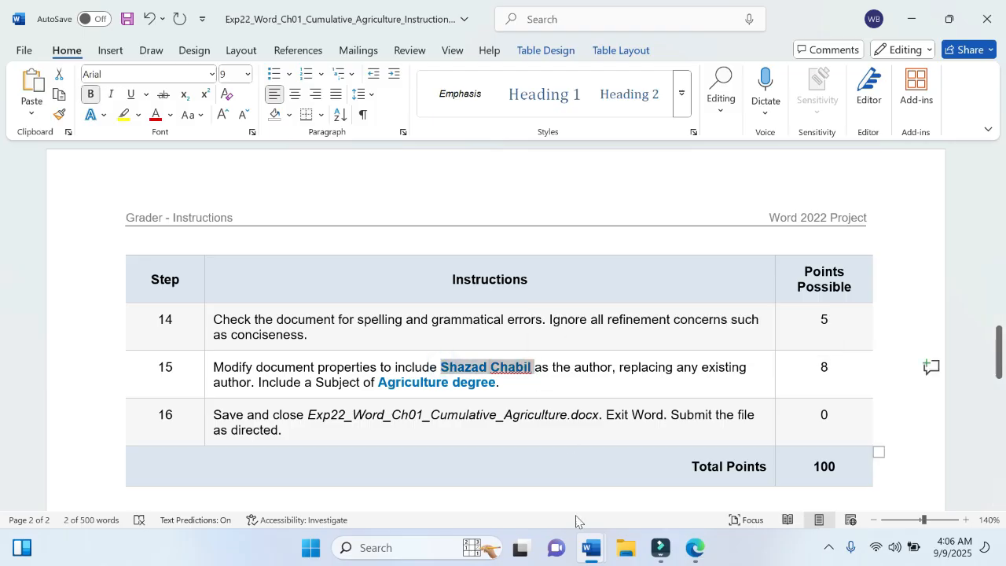
mouse_move(592, 549)
click(679, 471)
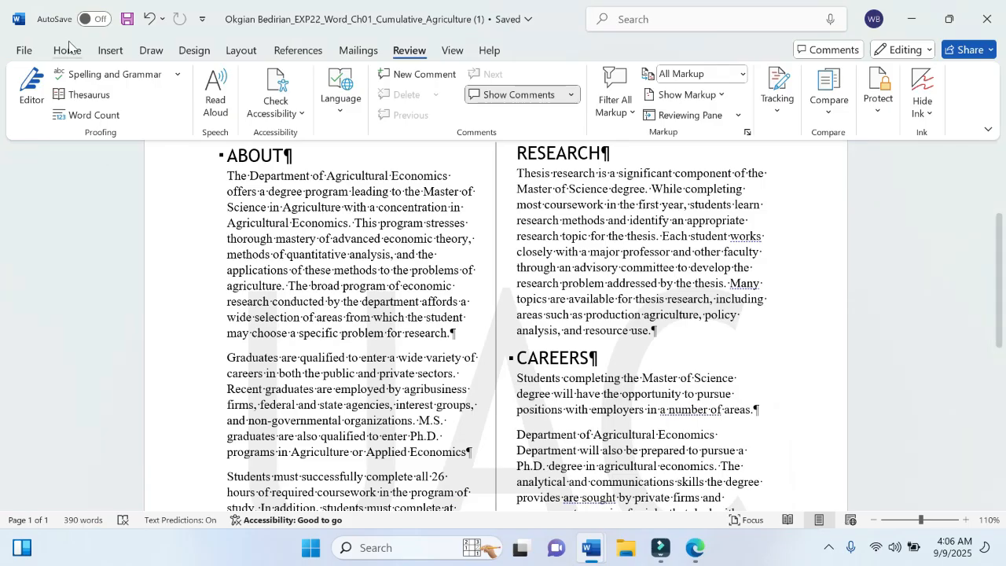
Open the working document's information page and show all of its document properties
click(24, 50)
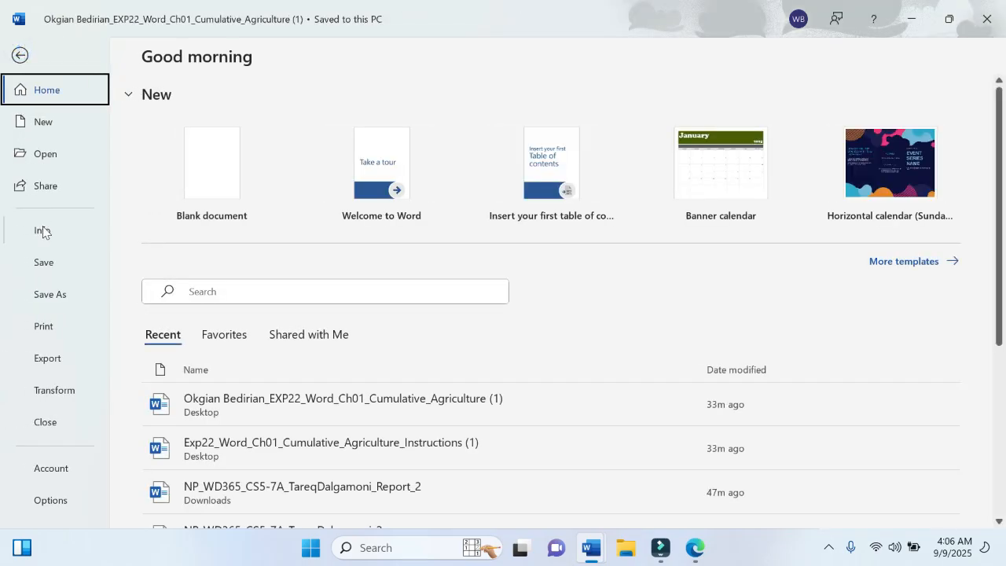
click(21, 55)
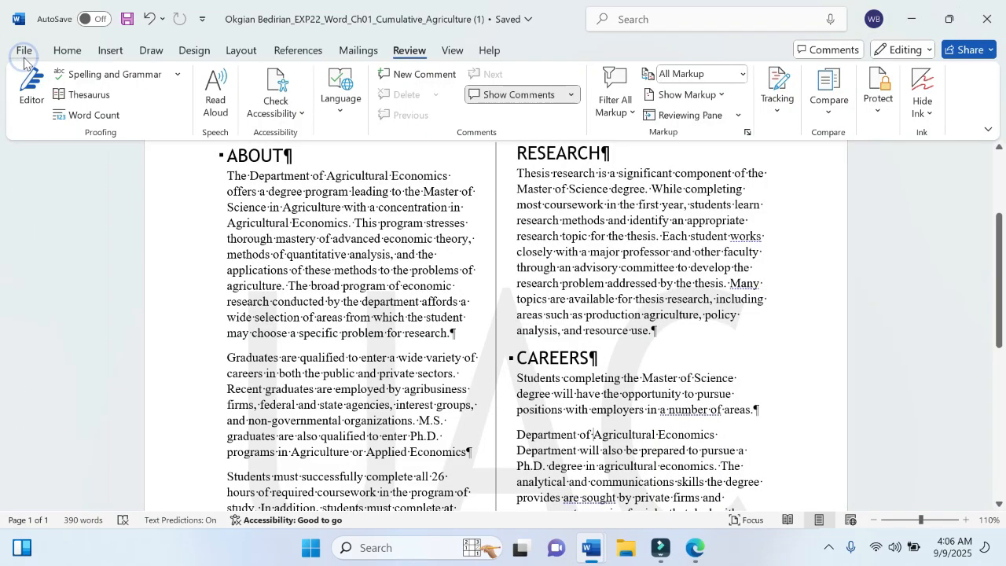
click(23, 52)
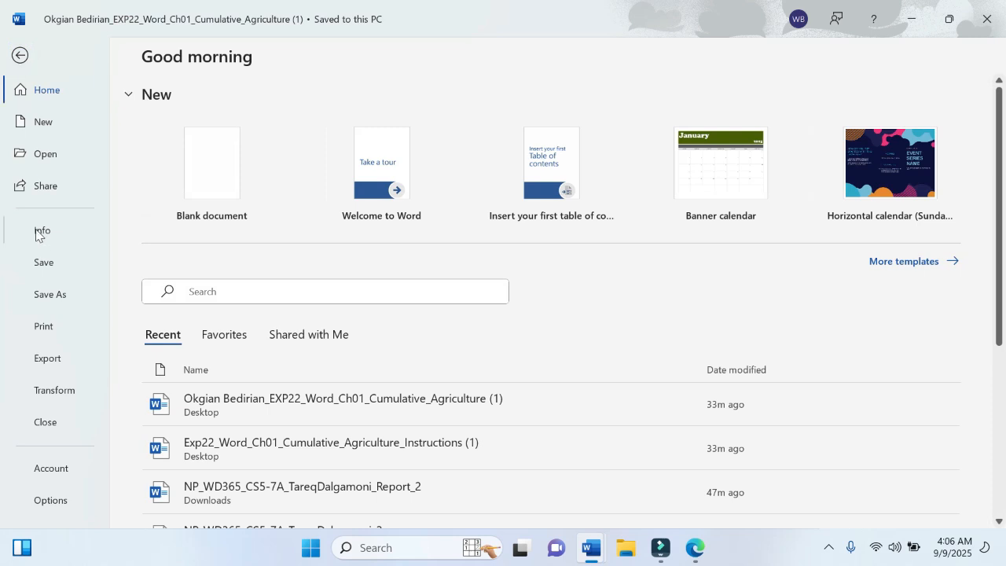
click(37, 230)
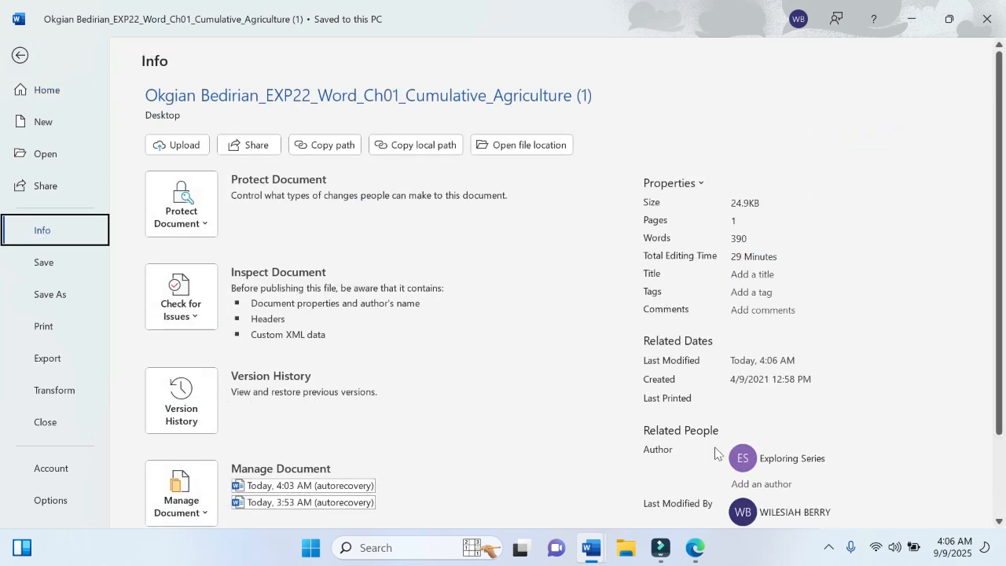
drag(999, 353, 993, 442)
click(709, 503)
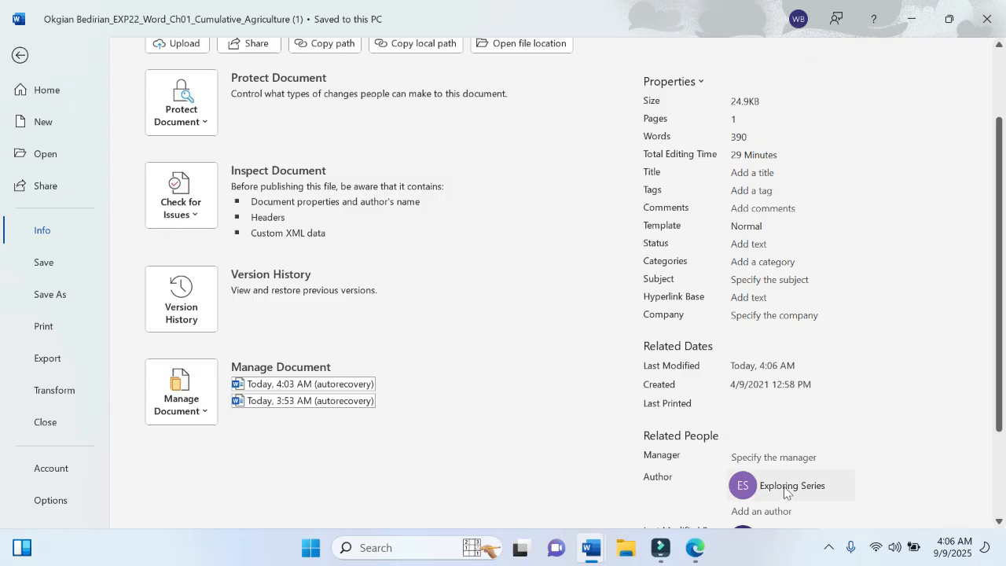
Add the author's full name given in step 15 to the document's Author property
click(782, 511)
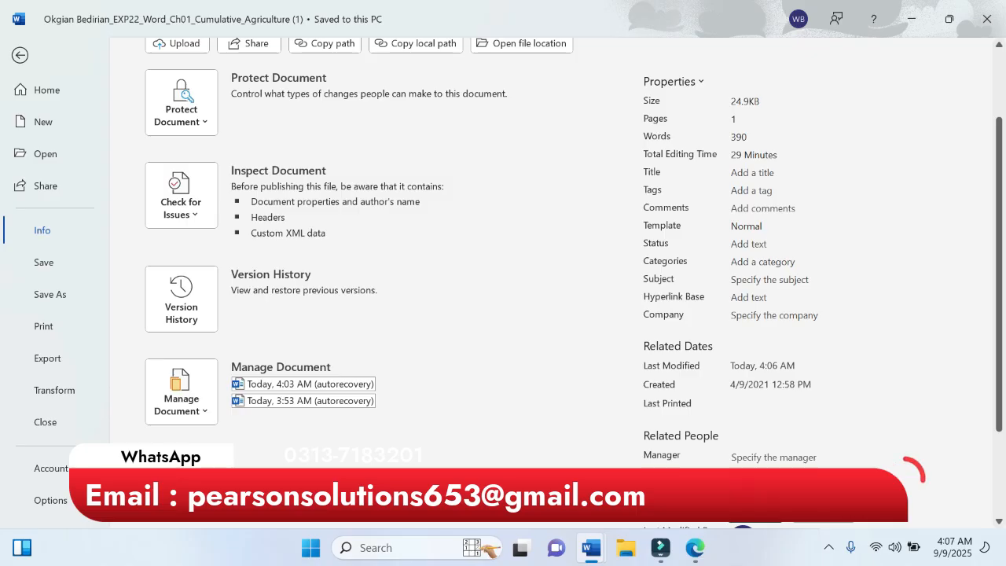
key(Return)
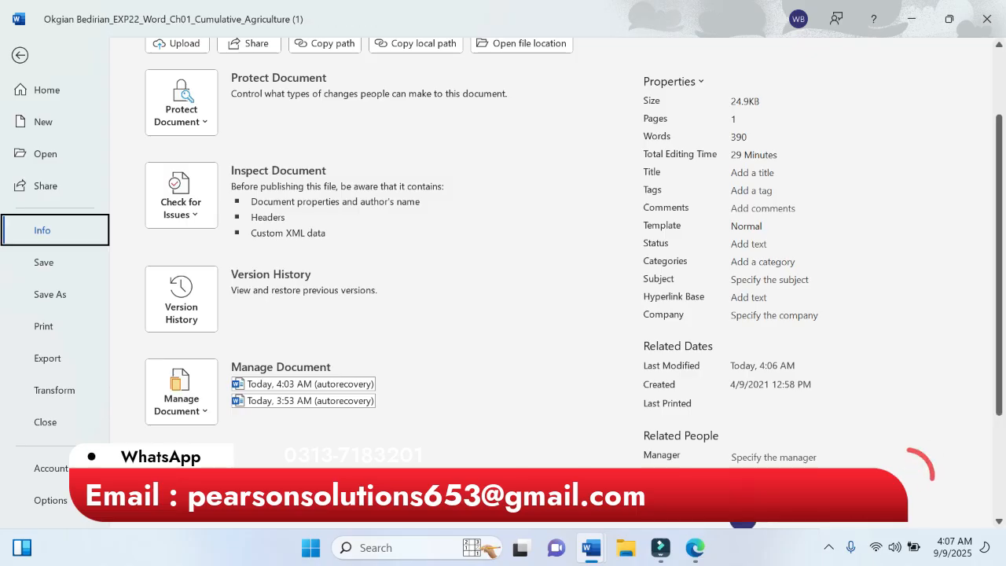
scroll(849, 460, down, 3)
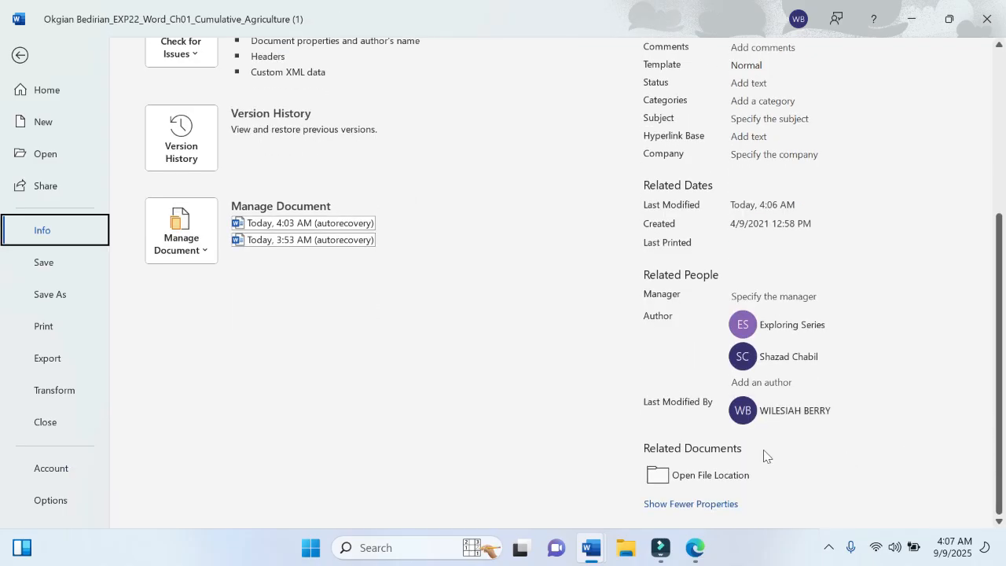
Set the document's Subject property to Agriculture degree and save the document
mouse_move(593, 546)
mouse_move(556, 519)
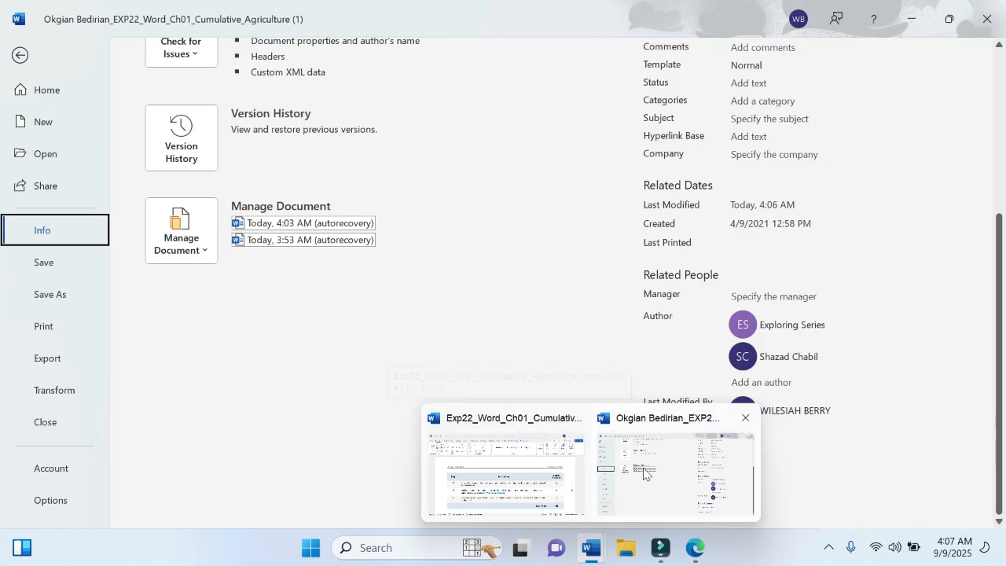
click(643, 471)
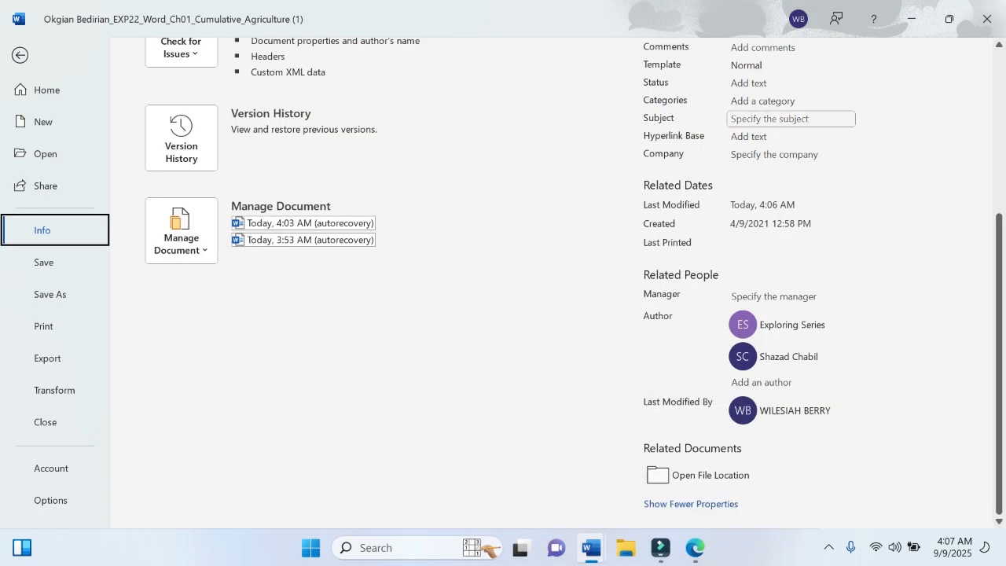
click(770, 119)
text(A)
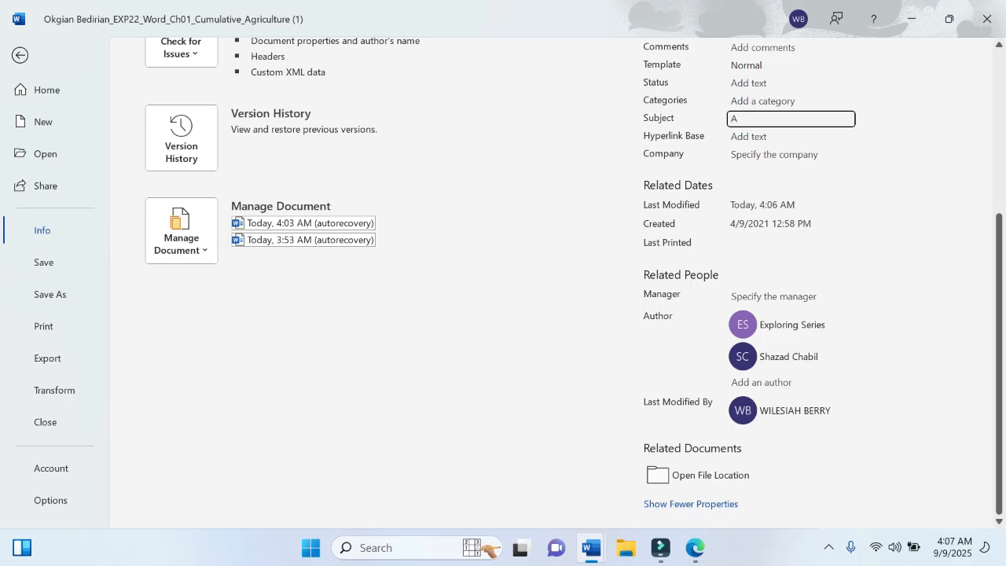
text(griculture degree)
click(47, 262)
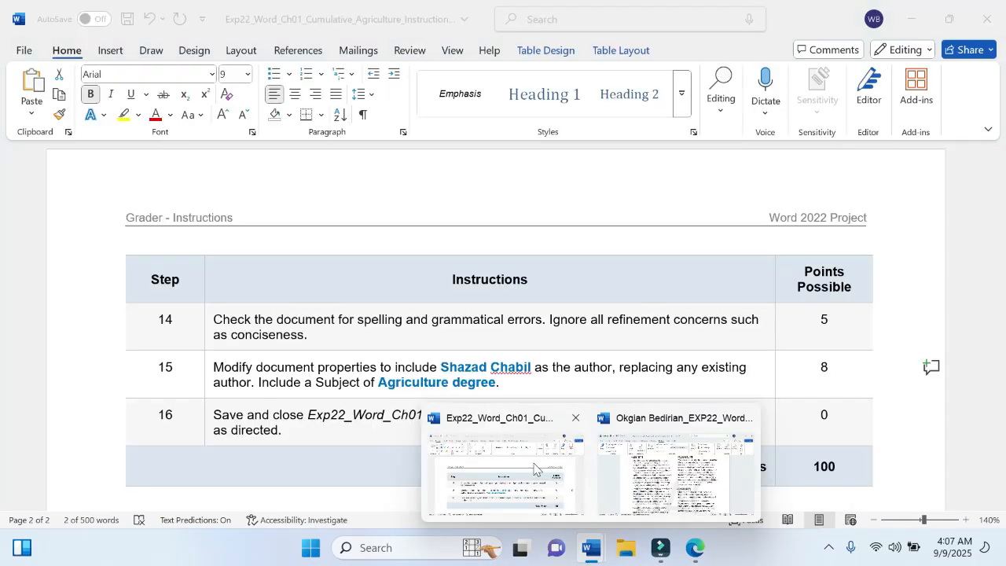
Return to the instructions document and look through it from the final steps back to the project description
click(534, 469)
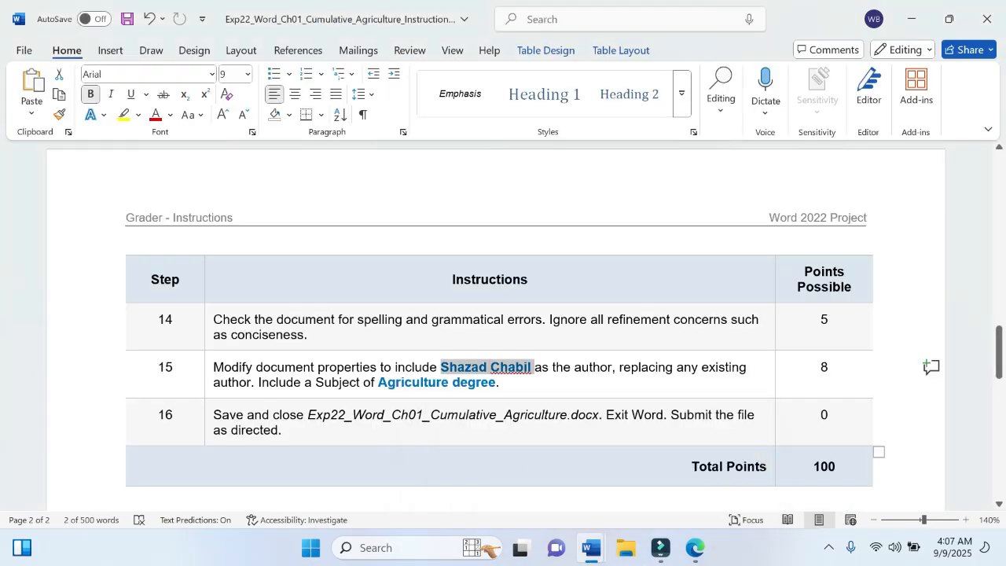
scroll(534, 469, down, 5)
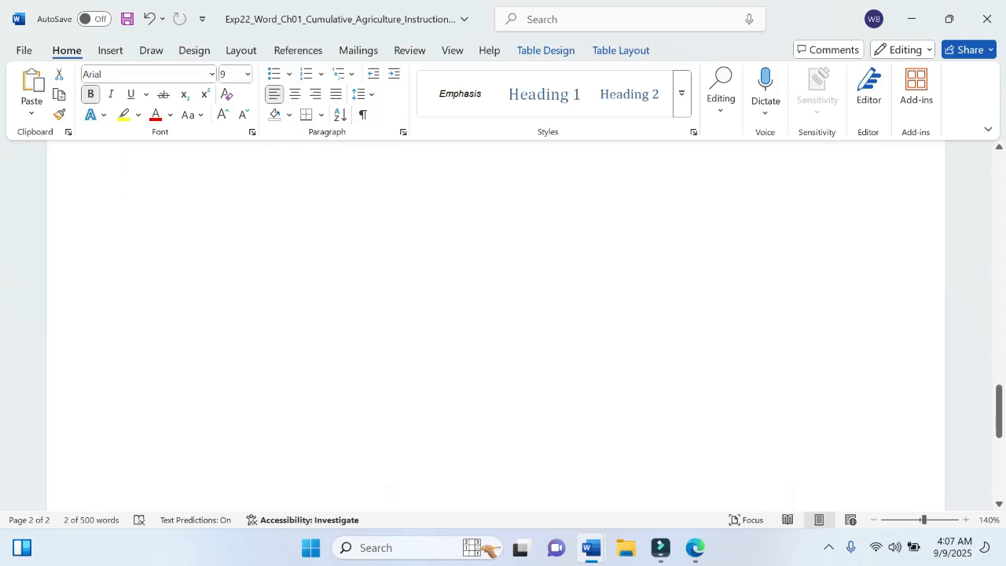
scroll(510, 377, up, 20)
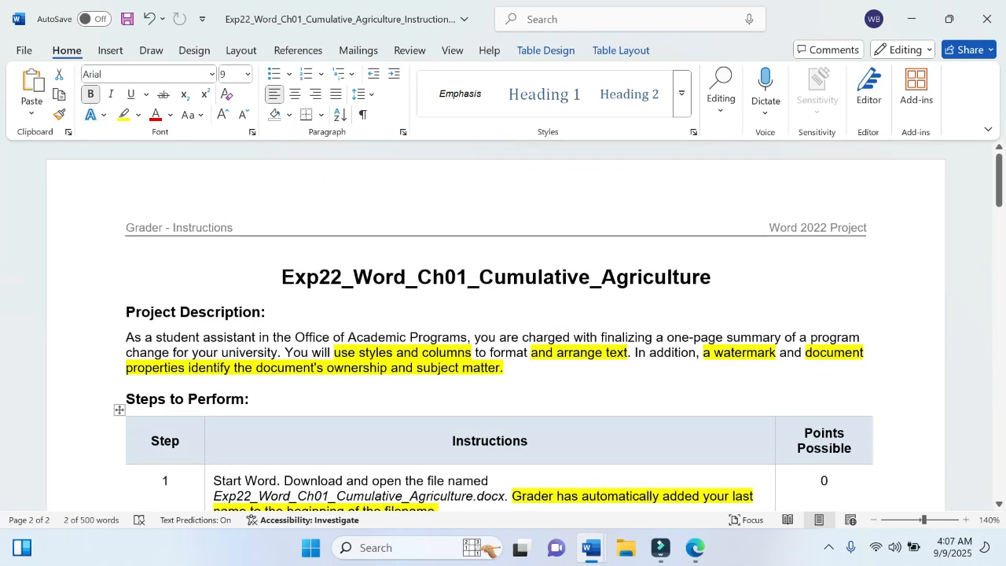